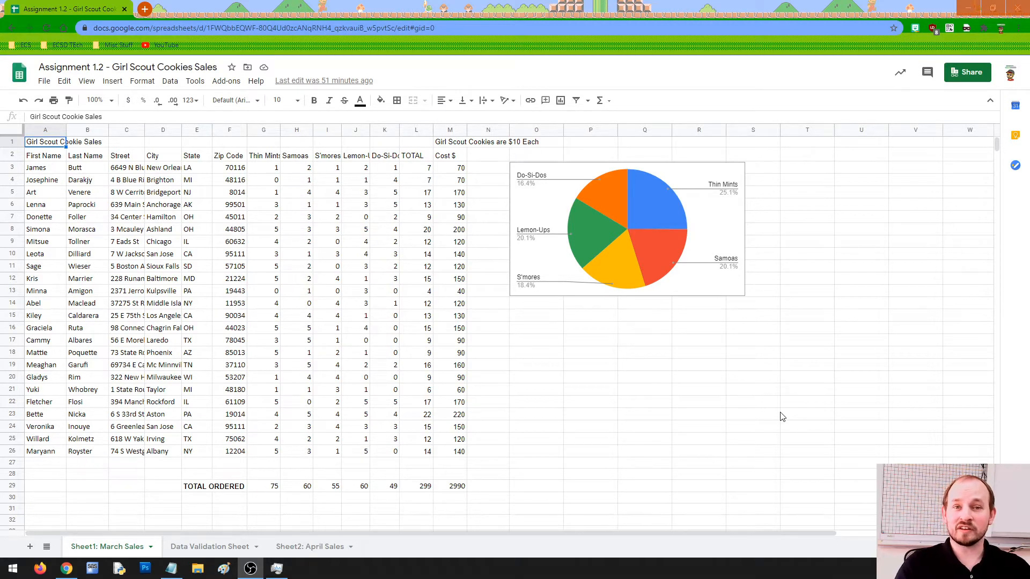
Select cells, columns and rows of the cookie sales table to inspect its layout.
click(480, 343)
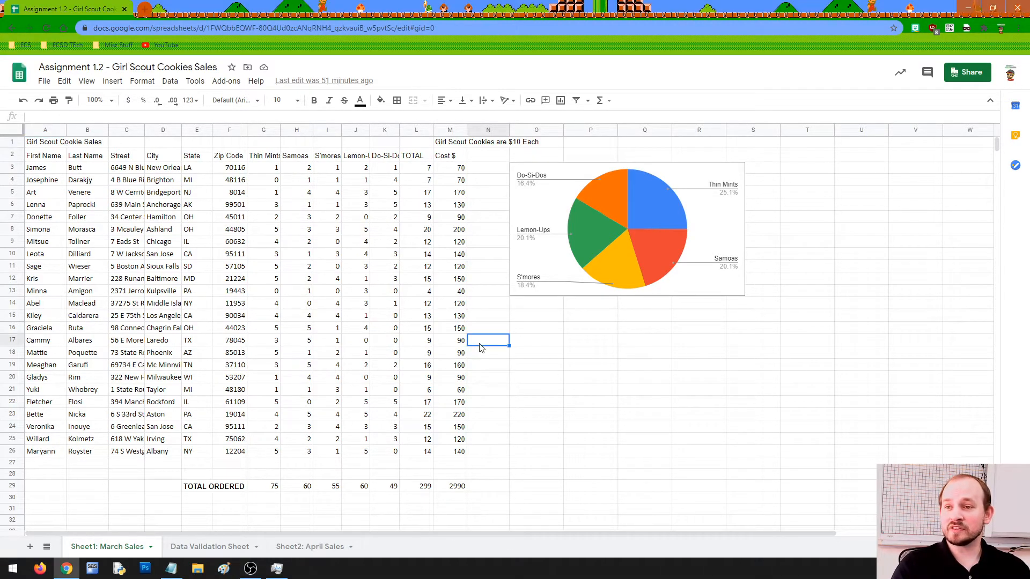
click(39, 143)
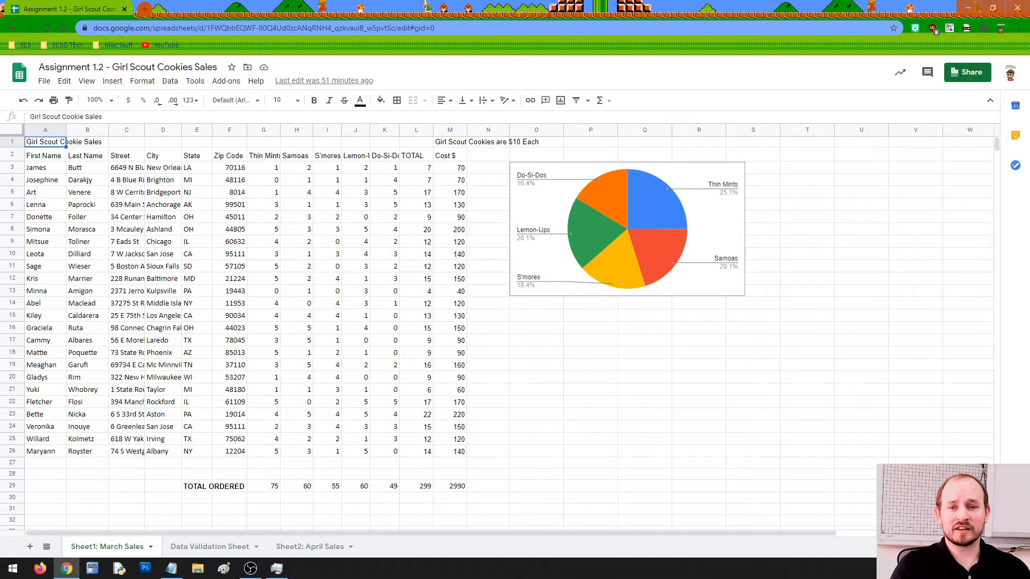
key(alt+Tab)
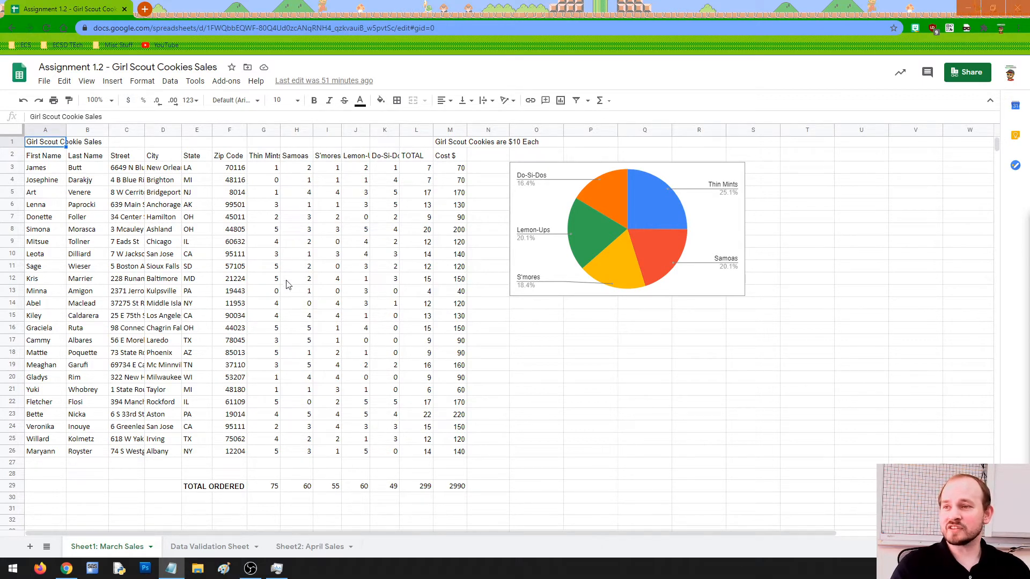
click(709, 359)
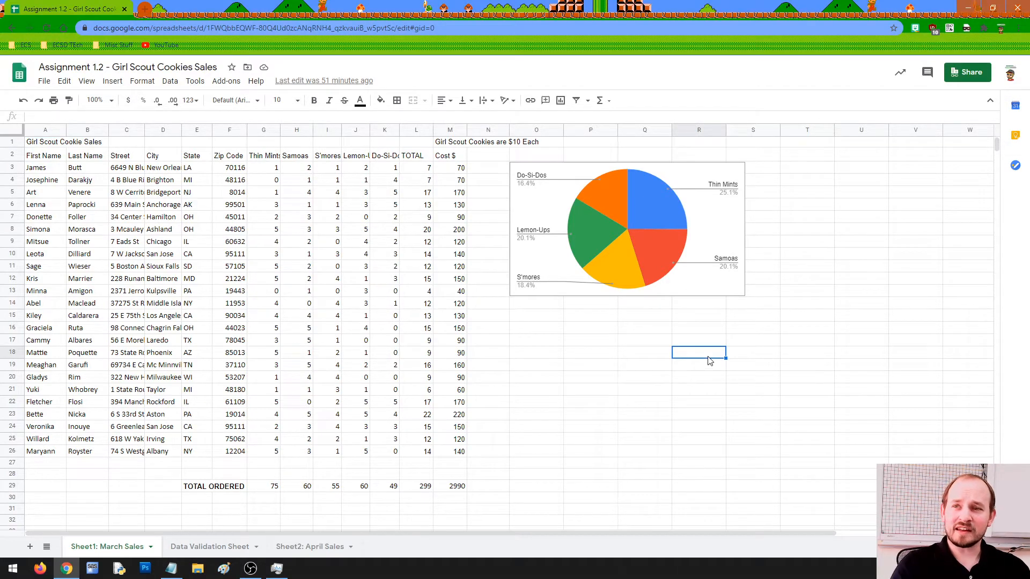
click(127, 131)
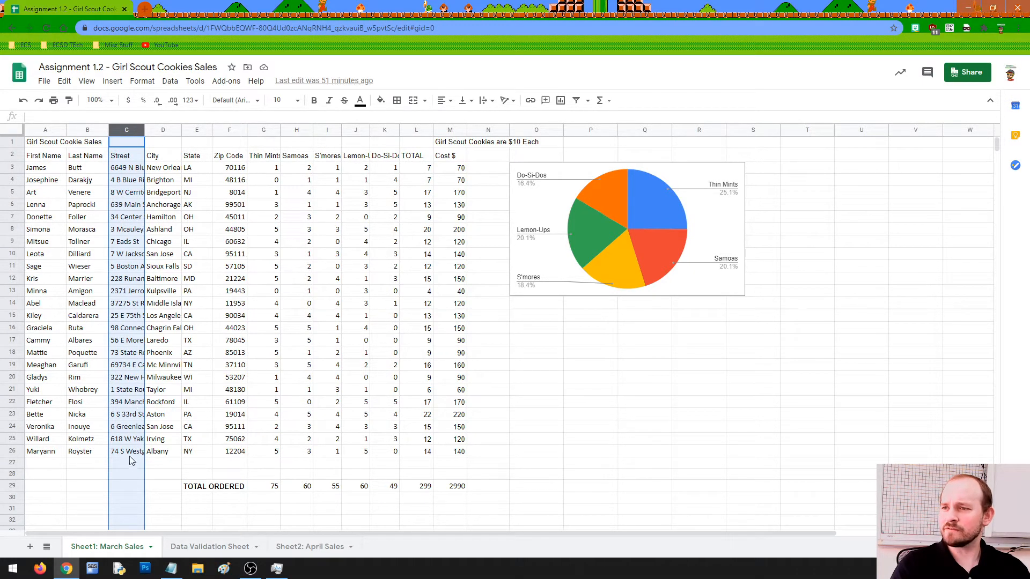
click(508, 461)
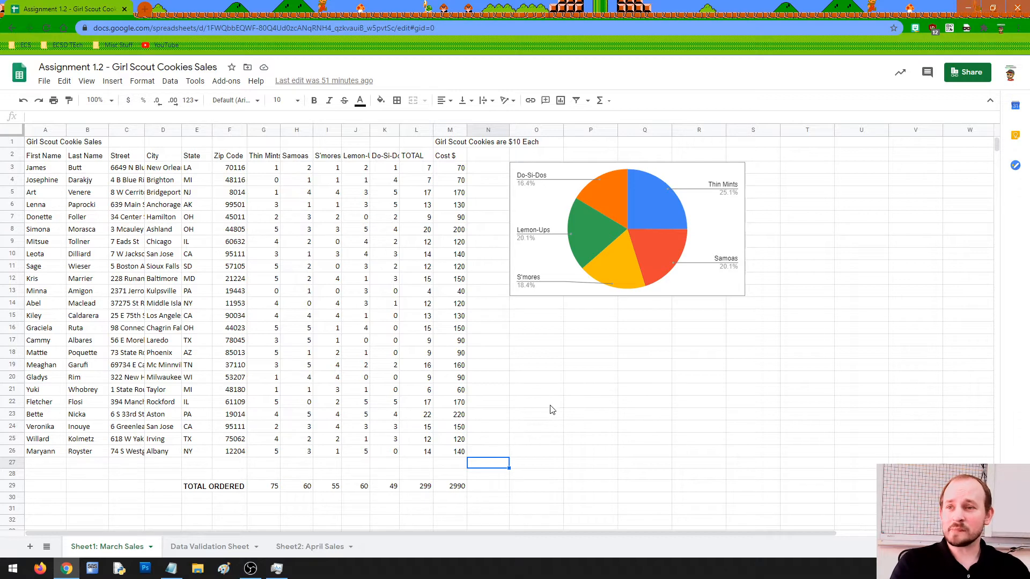
click(49, 141)
key(ctrl+shift+End)
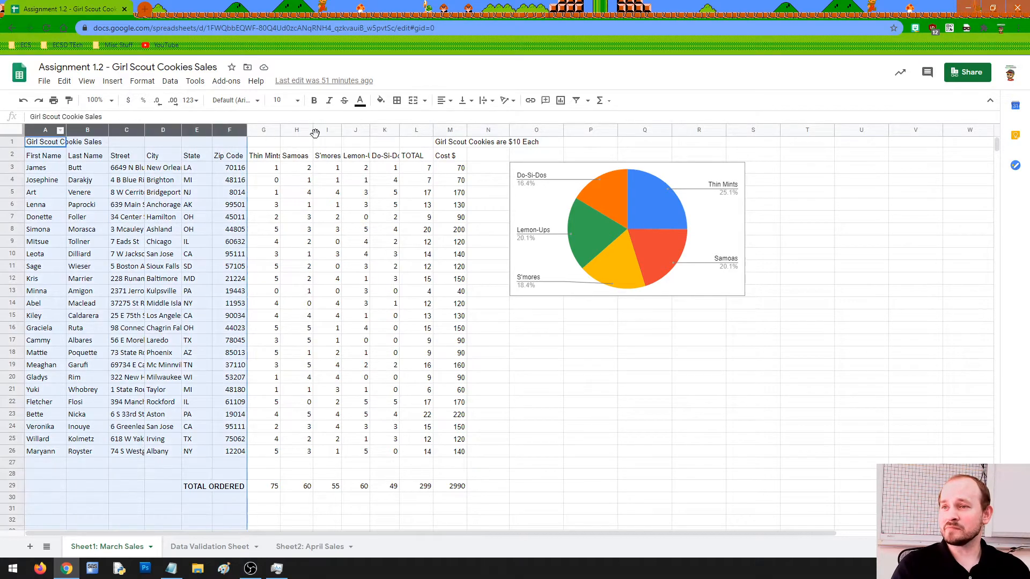
drag(13, 141, 17, 462)
click(534, 464)
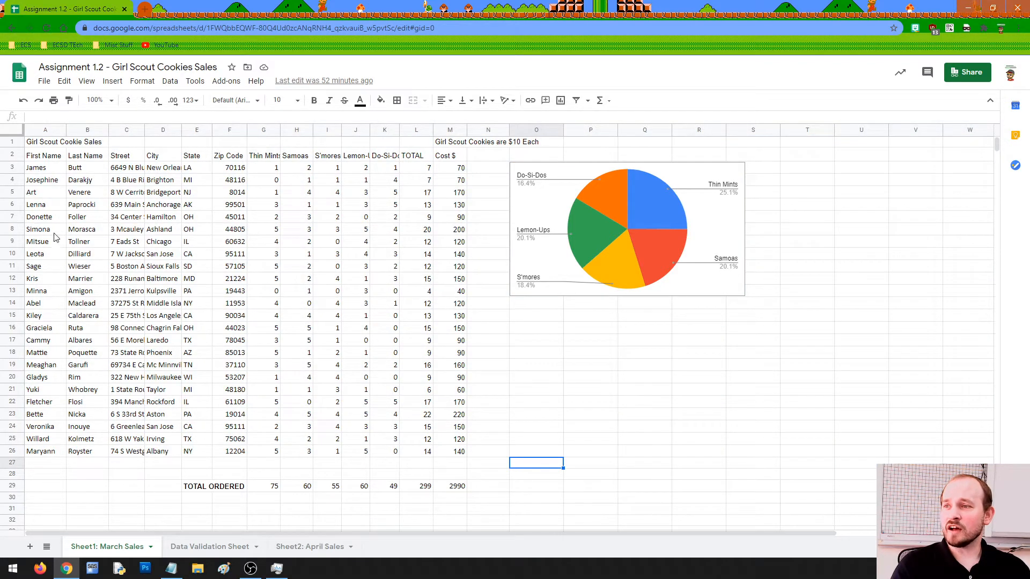
Widen columns A, B, Zip Code and Thin Mints so their contents fit.
click(43, 130)
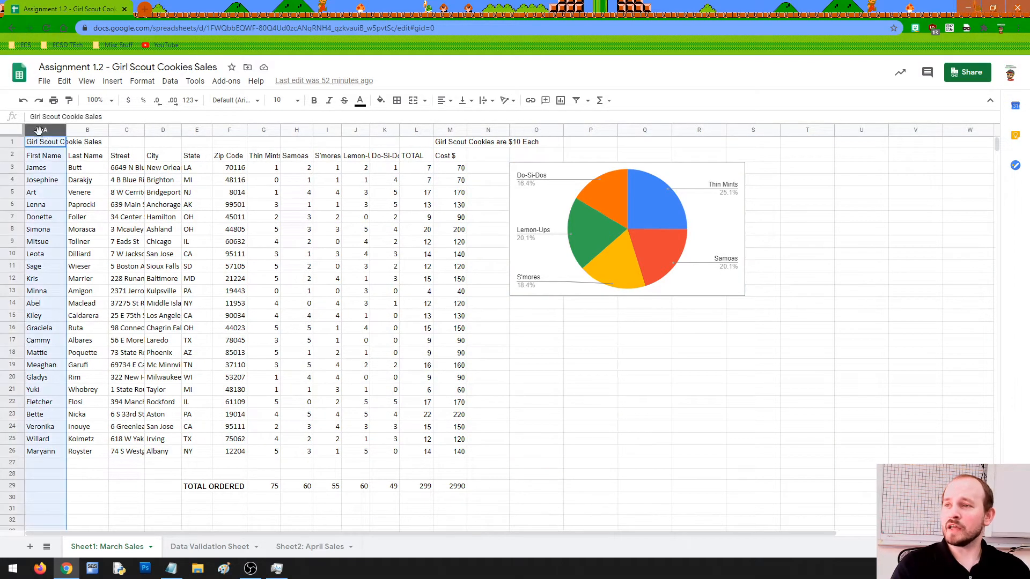
click(79, 131)
click(125, 129)
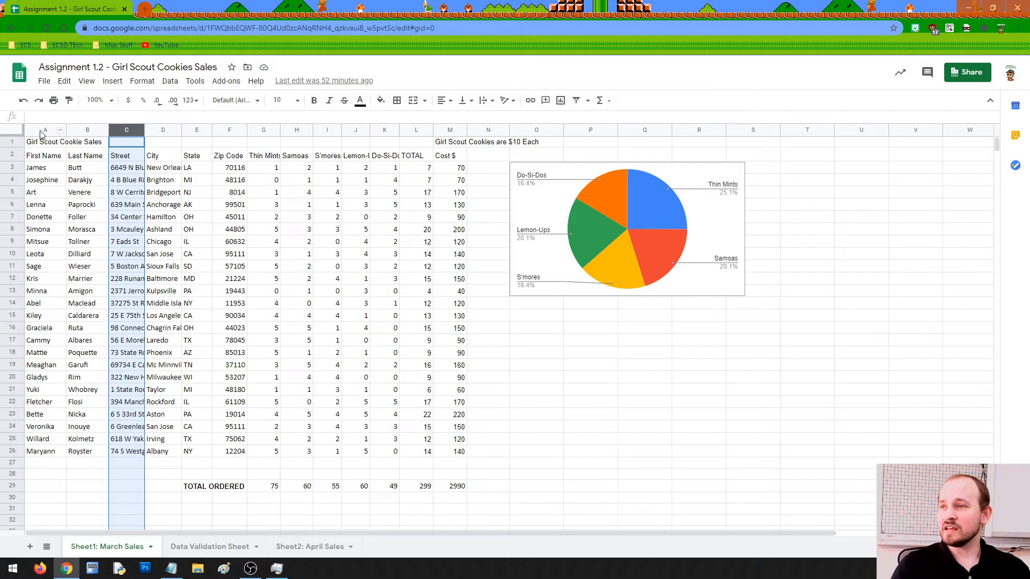
click(40, 131)
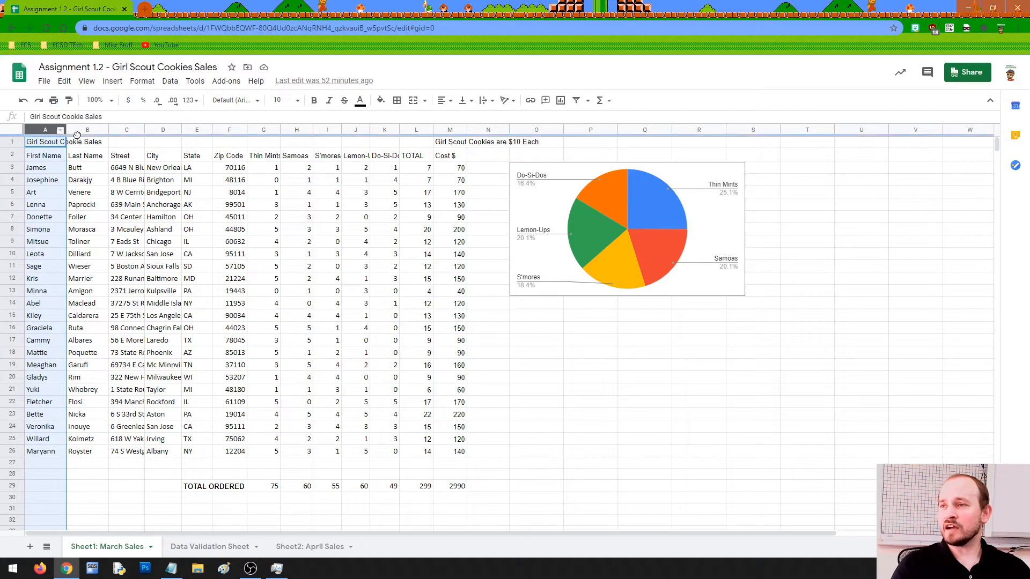
click(77, 136)
click(81, 130)
click(49, 132)
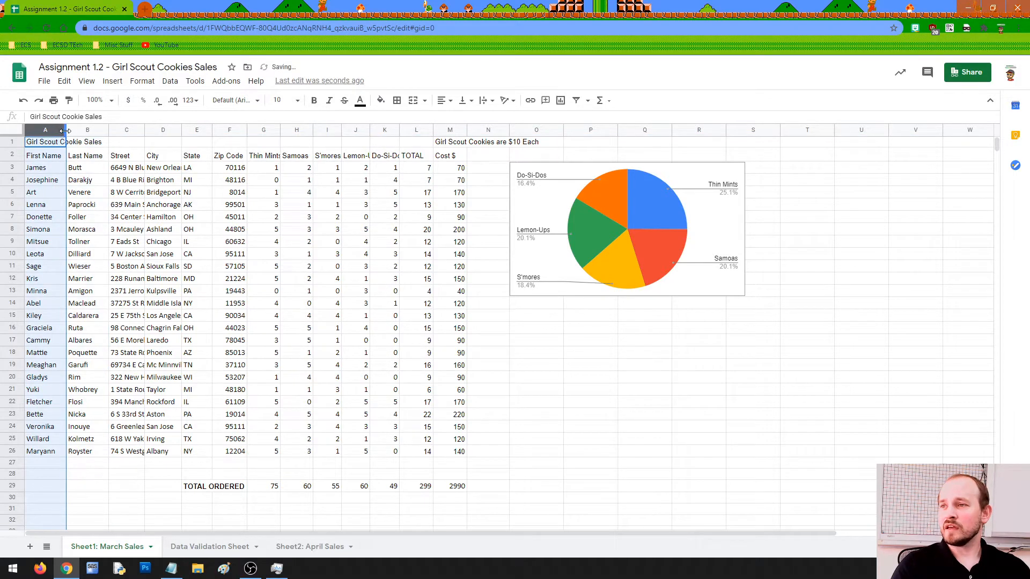
drag(66, 130, 85, 131)
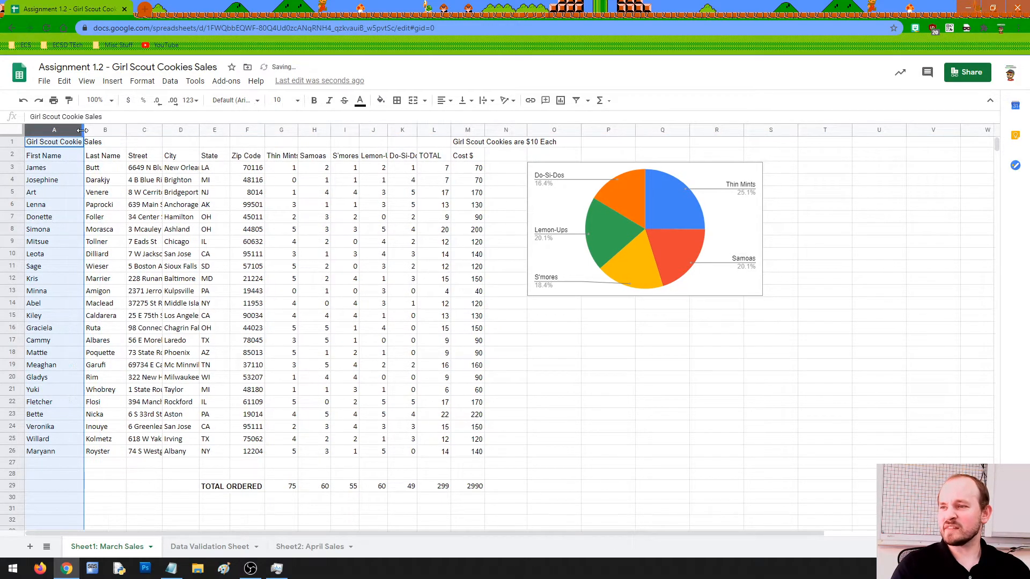
click(120, 131)
drag(129, 132, 303, 130)
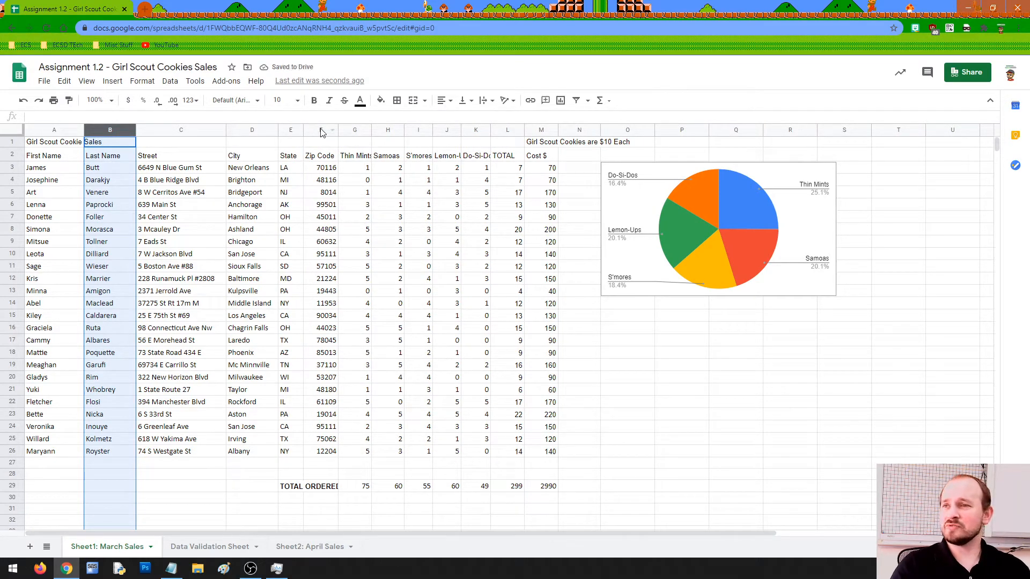
drag(338, 130, 339, 130)
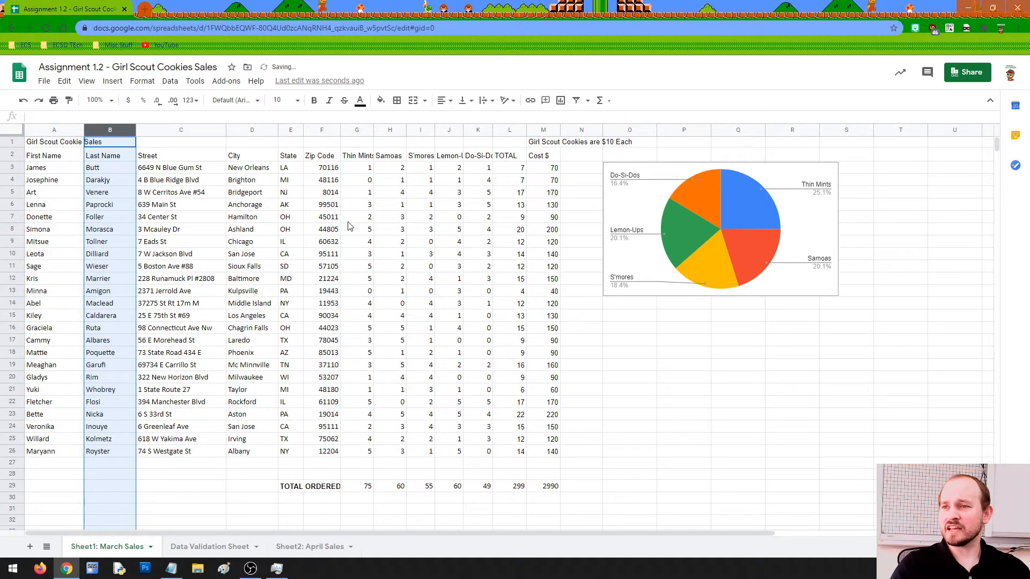
drag(373, 130, 495, 133)
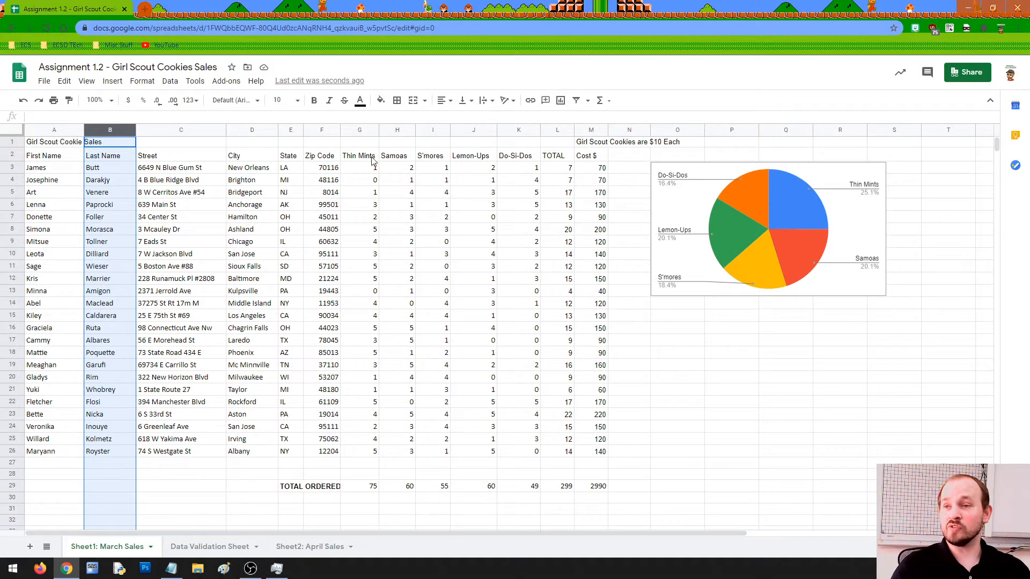
Drag row 1 taller for the title, then check the title and row 2 header cells.
drag(350, 157, 546, 158)
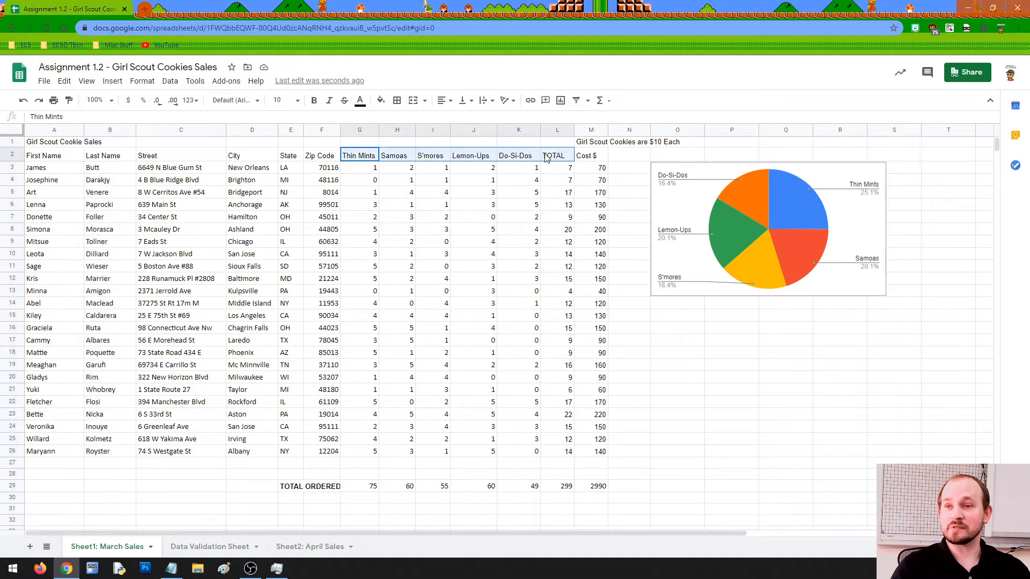
click(483, 160)
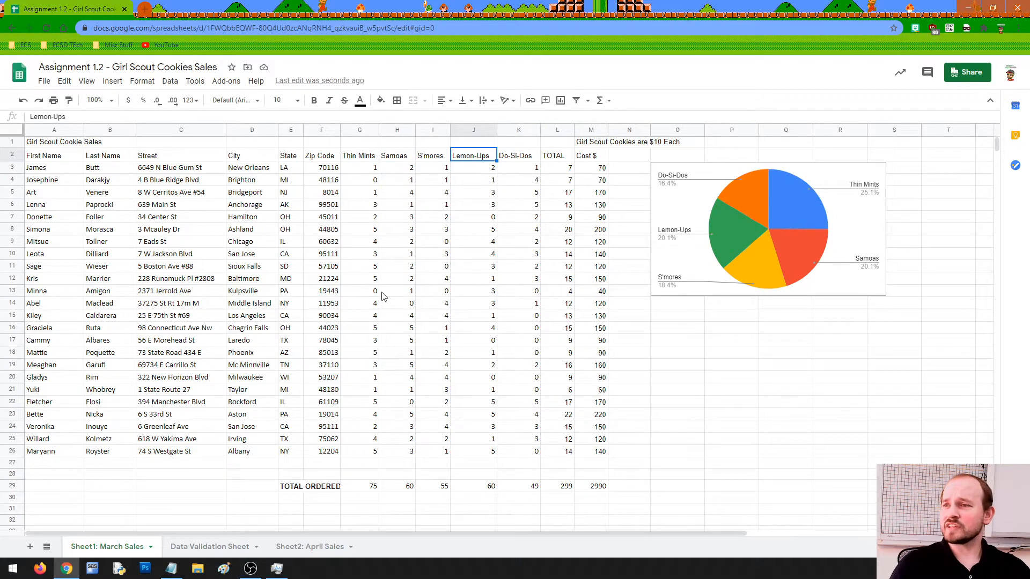
drag(14, 146, 14, 182)
click(56, 158)
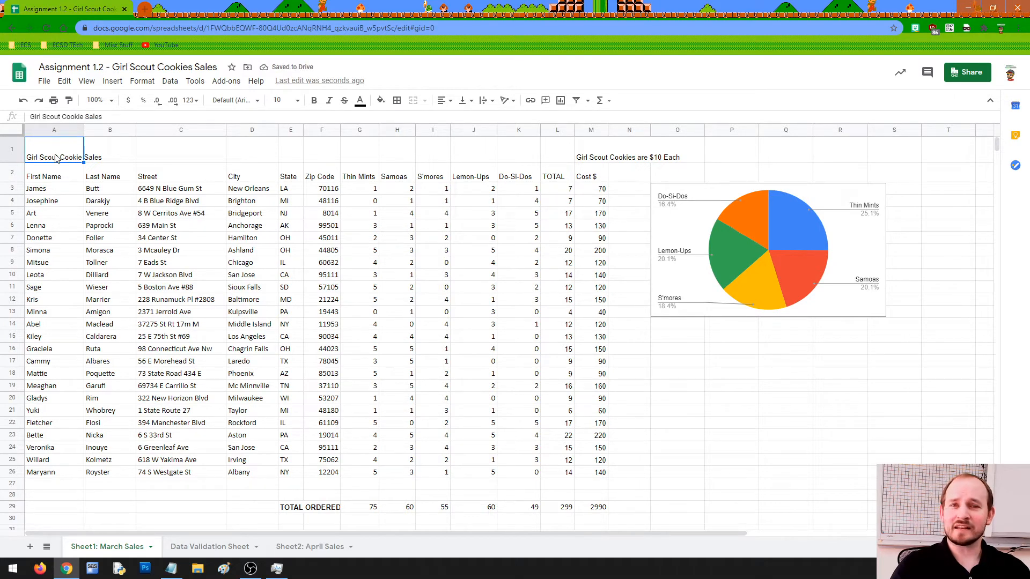
drag(56, 176, 599, 179)
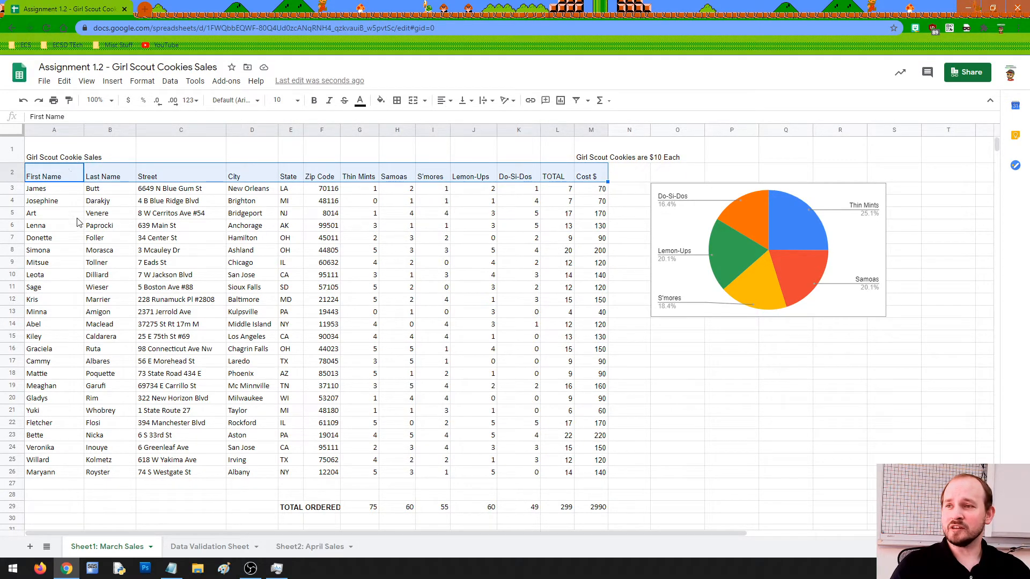
click(61, 157)
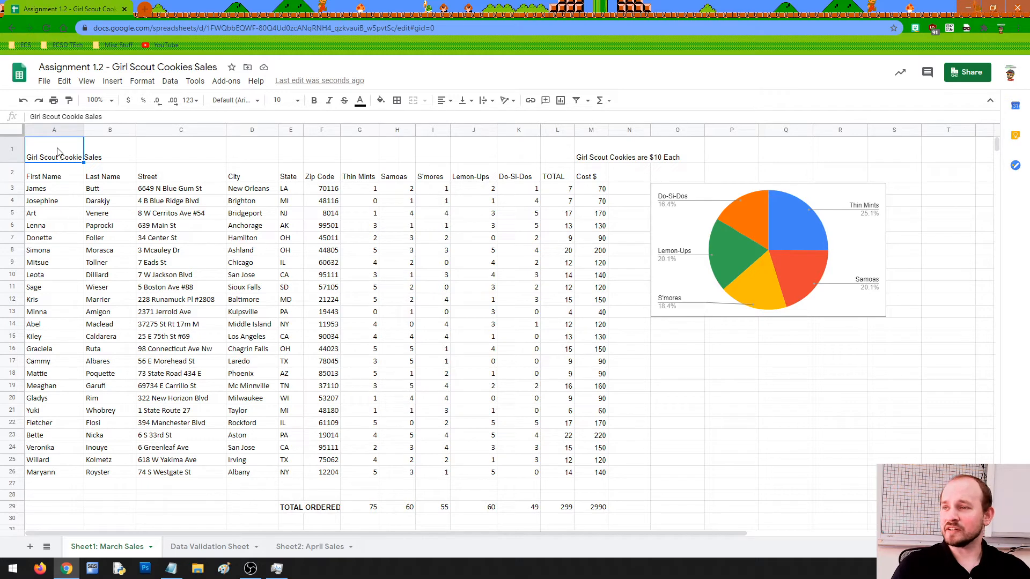
click(96, 157)
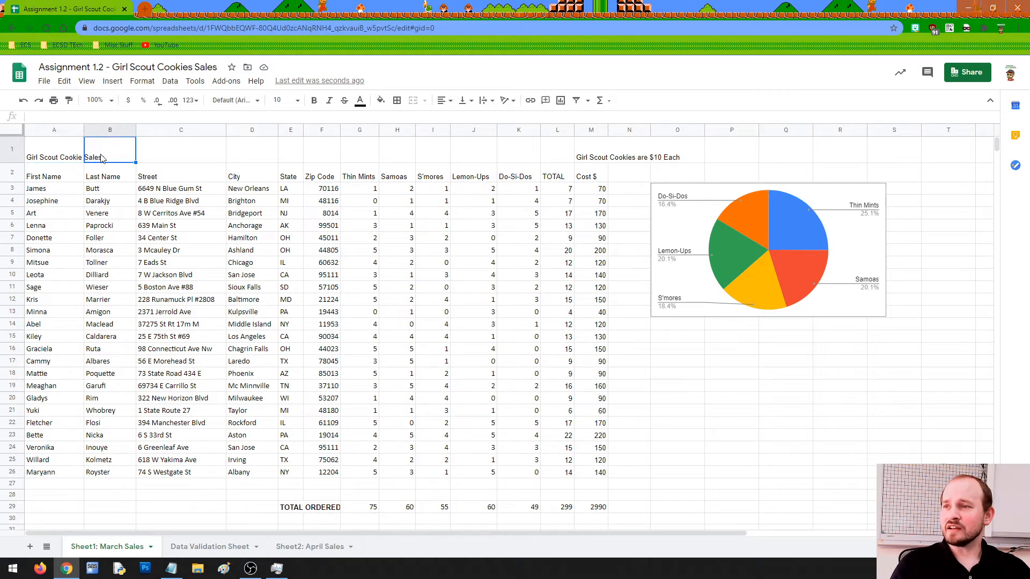
click(61, 156)
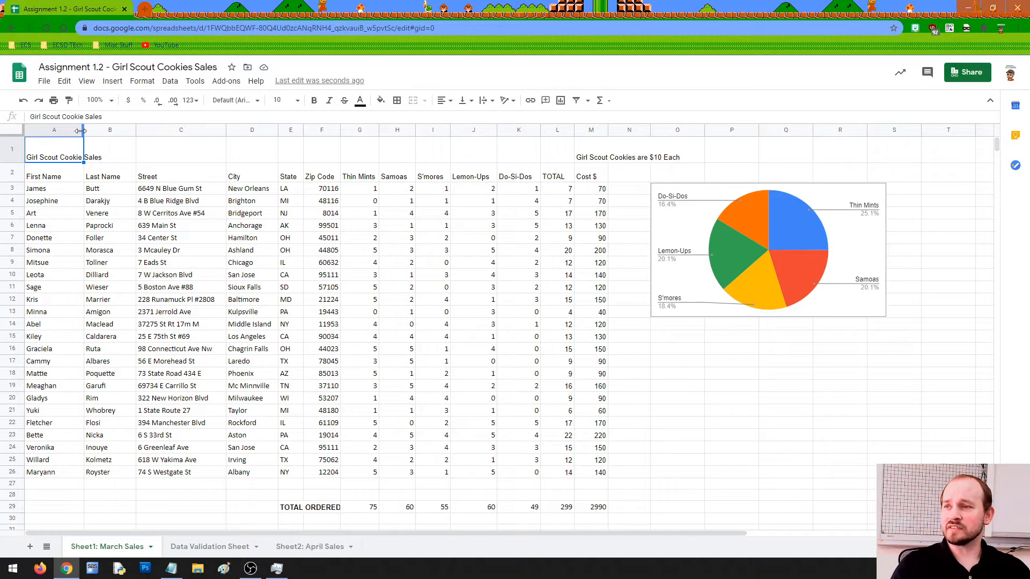
Narrow column A to just fit first names, then select the title row across the table.
drag(81, 131, 74, 130)
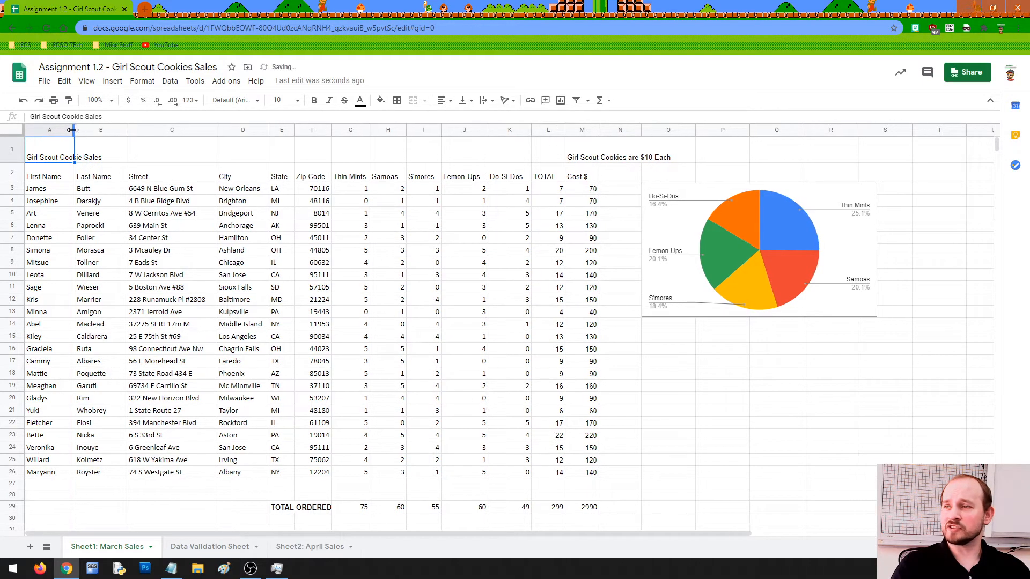
click(83, 178)
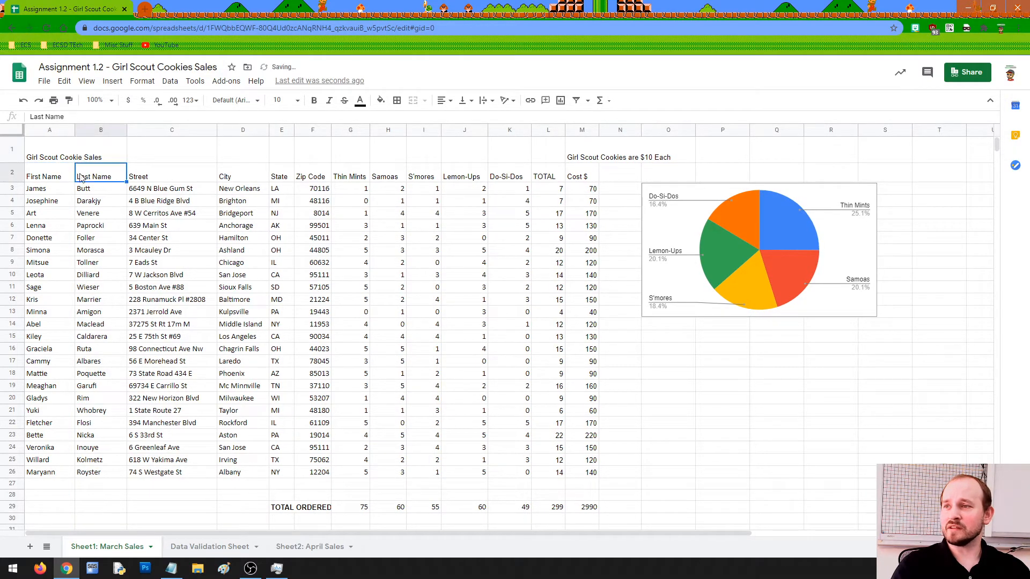
drag(75, 131, 78, 131)
click(61, 152)
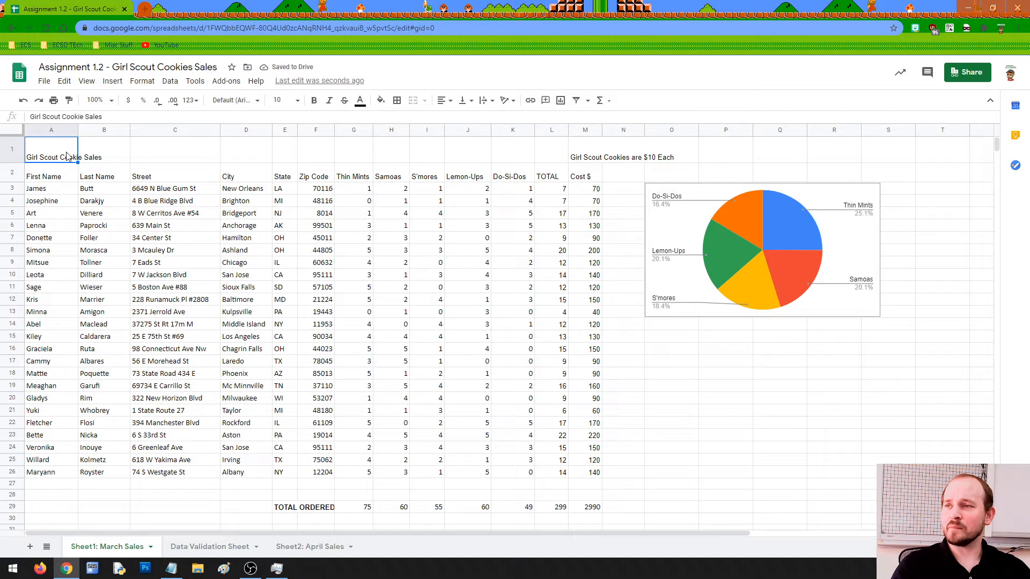
drag(75, 156, 544, 153)
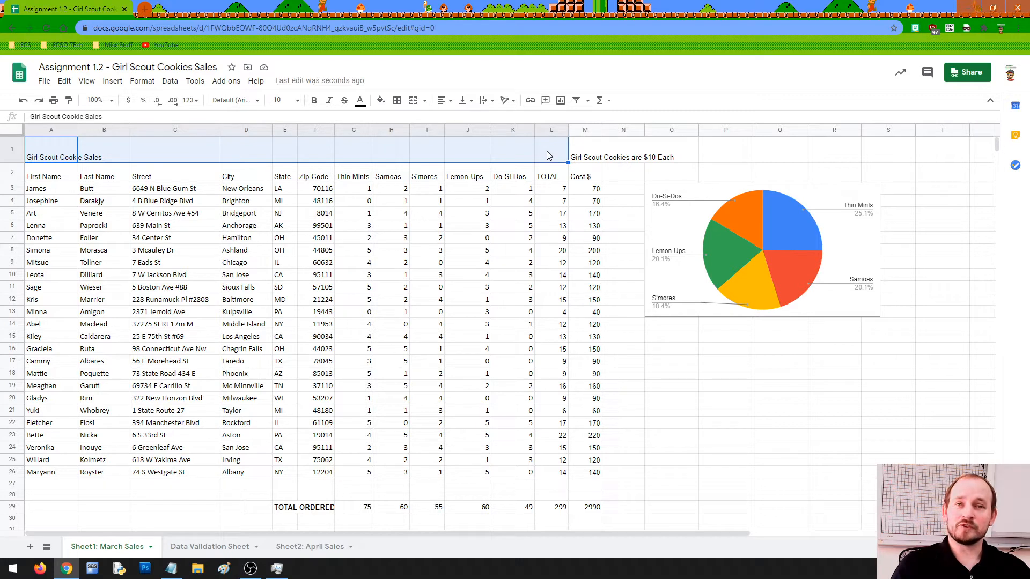
click(61, 161)
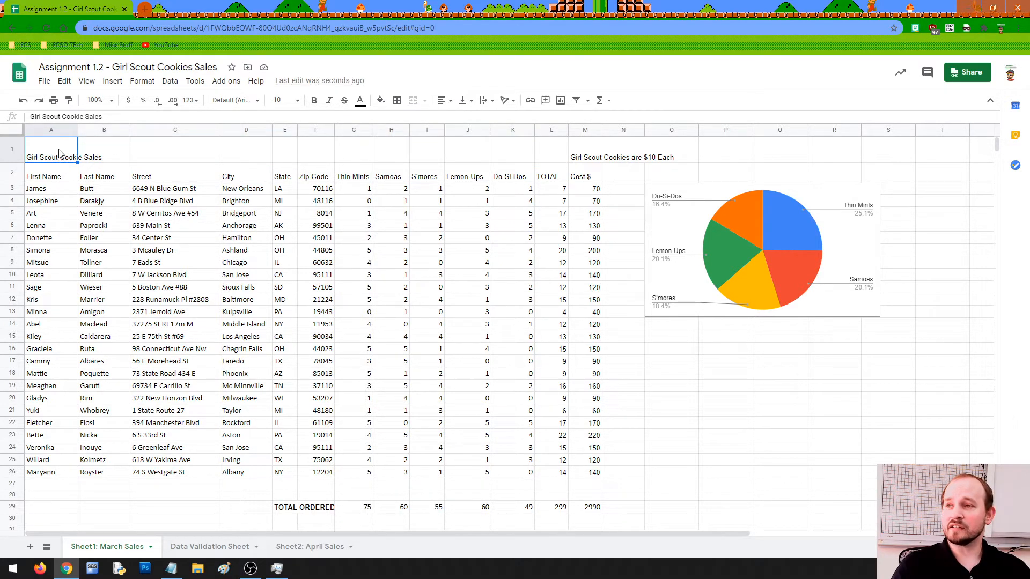
drag(52, 150, 553, 165)
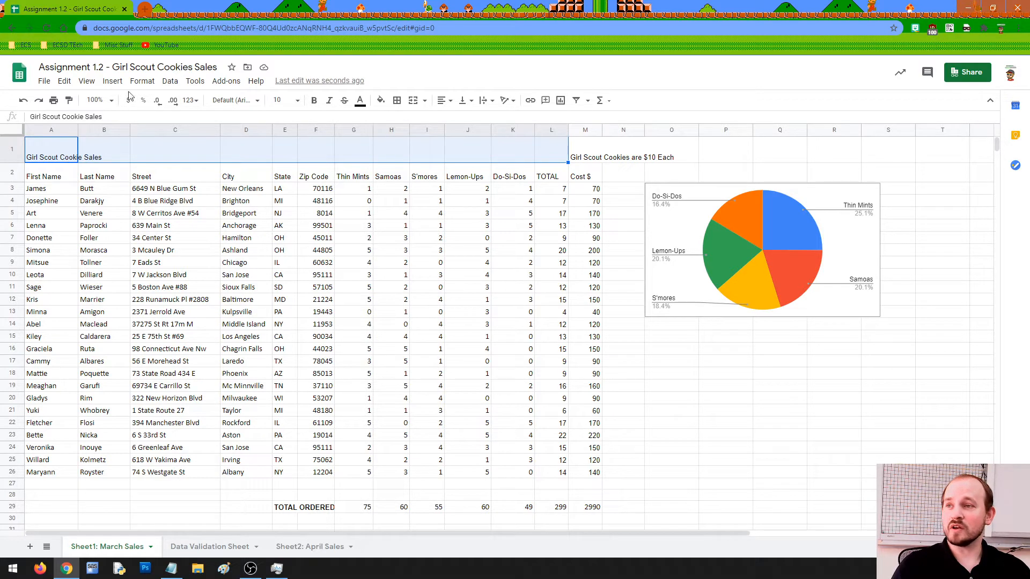
Merge title cells A1 through L1 into one cell with Merge all.
click(143, 80)
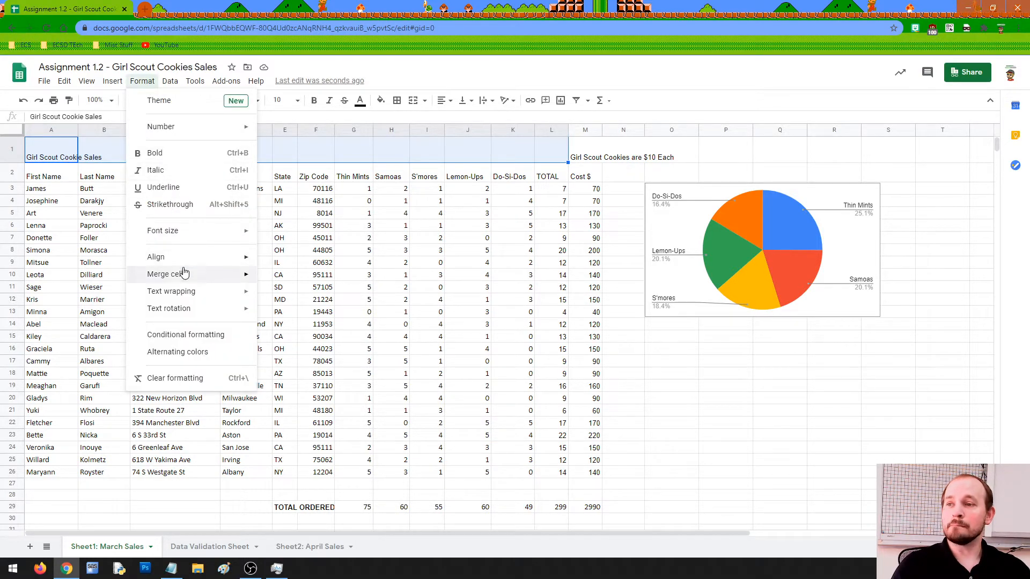
mouse_move(183, 273)
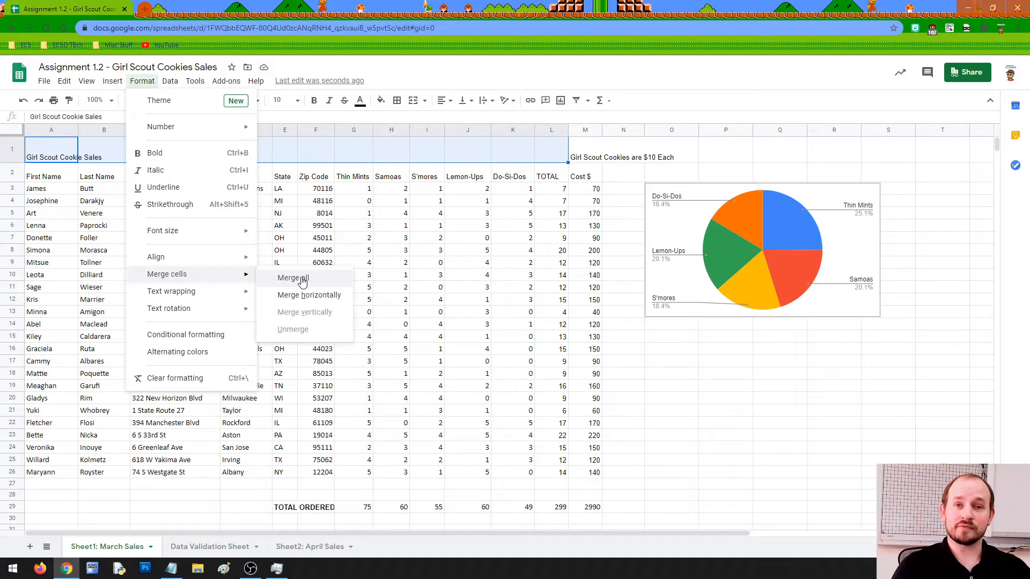
click(302, 279)
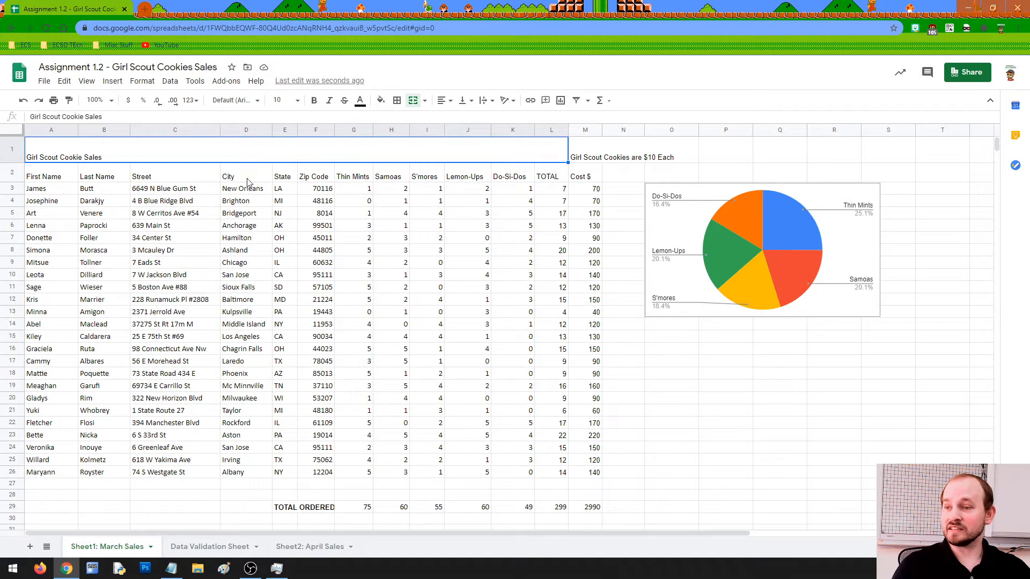
Merge E29 and F29 into a single TOTAL ORDERED cell.
click(294, 507)
click(309, 511)
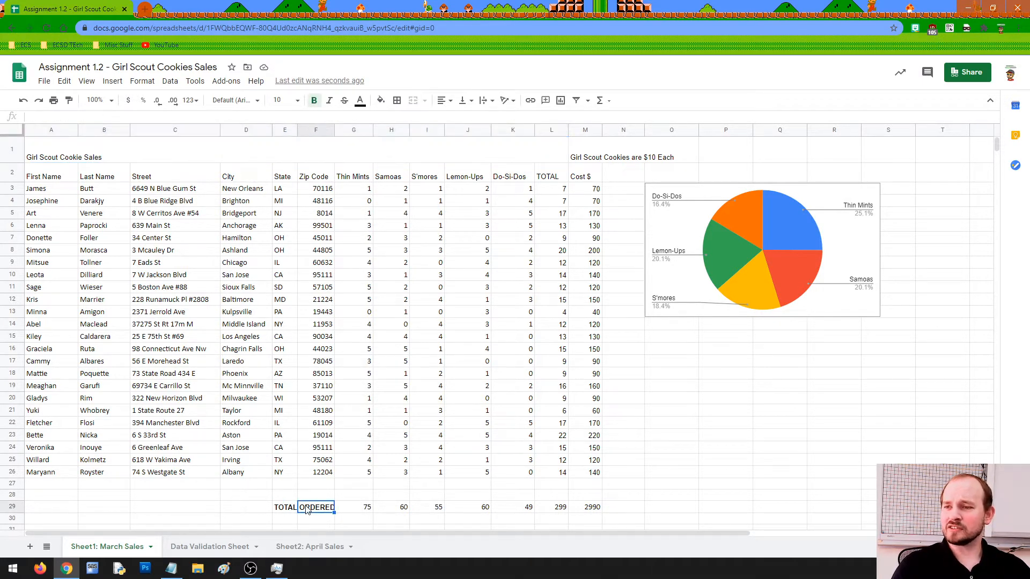
click(294, 507)
click(311, 510)
drag(291, 508, 304, 511)
click(142, 81)
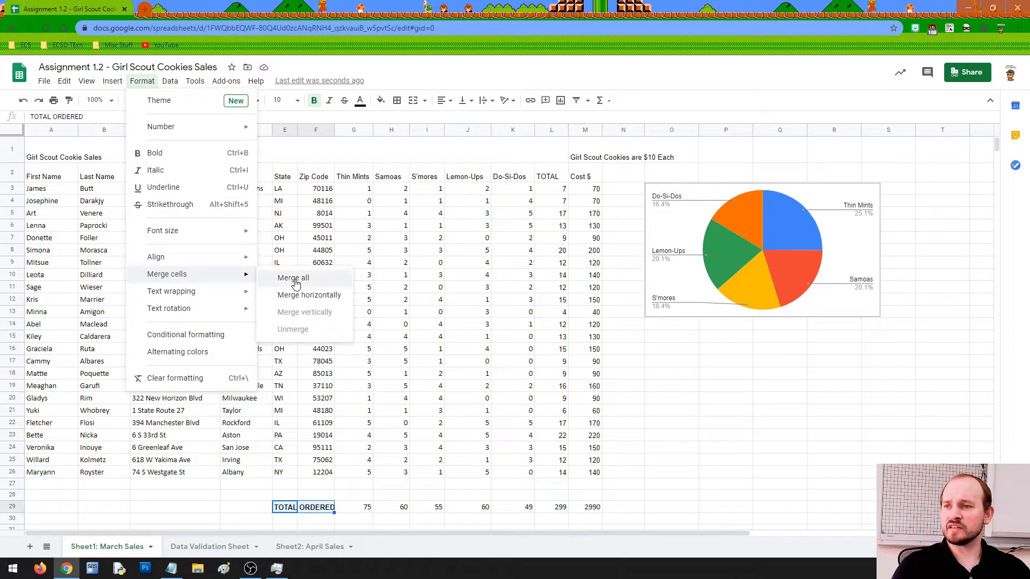
click(295, 282)
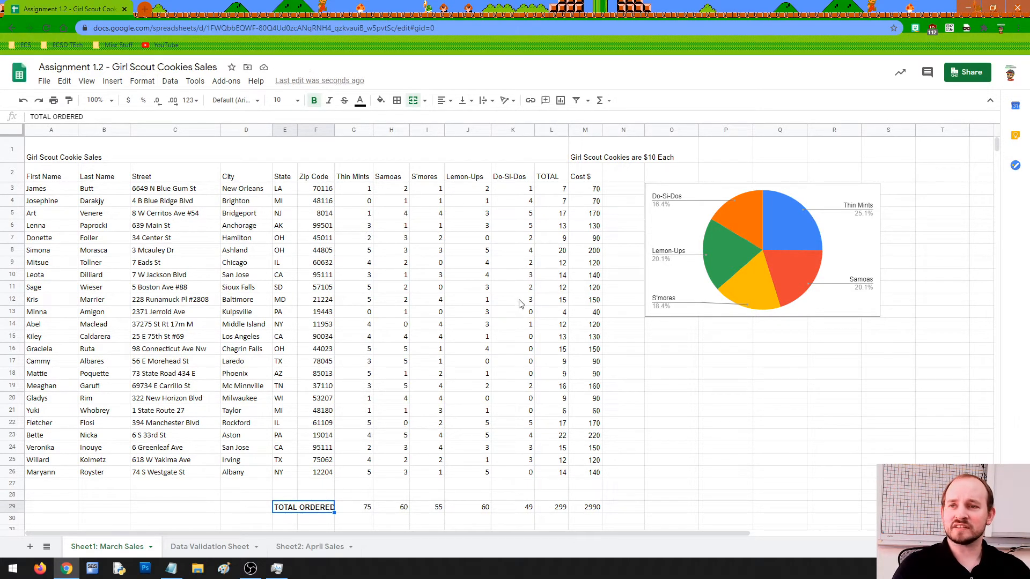
Merge M1 through O1 into one cell holding the $10 price note.
drag(592, 156, 664, 151)
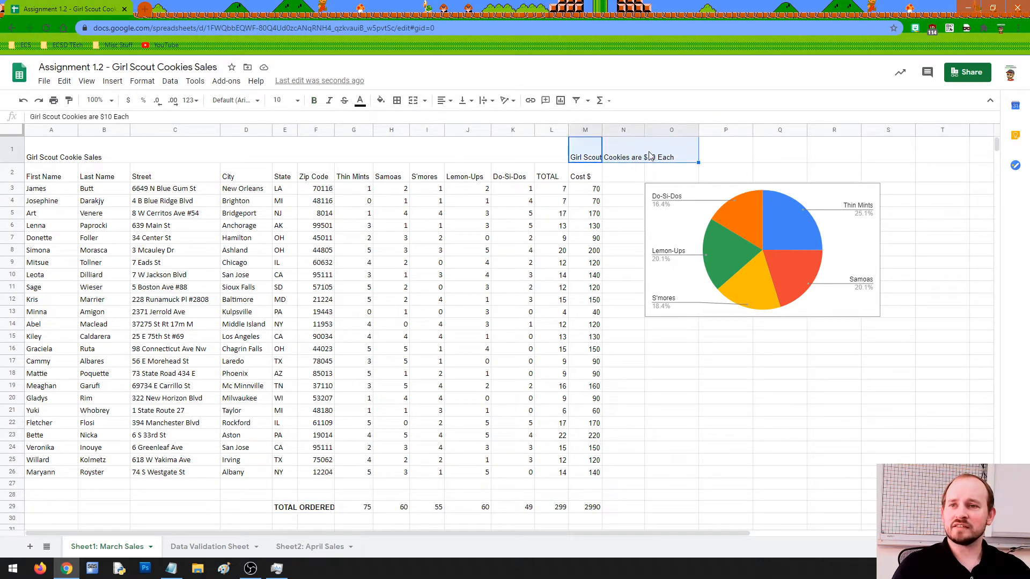
click(142, 81)
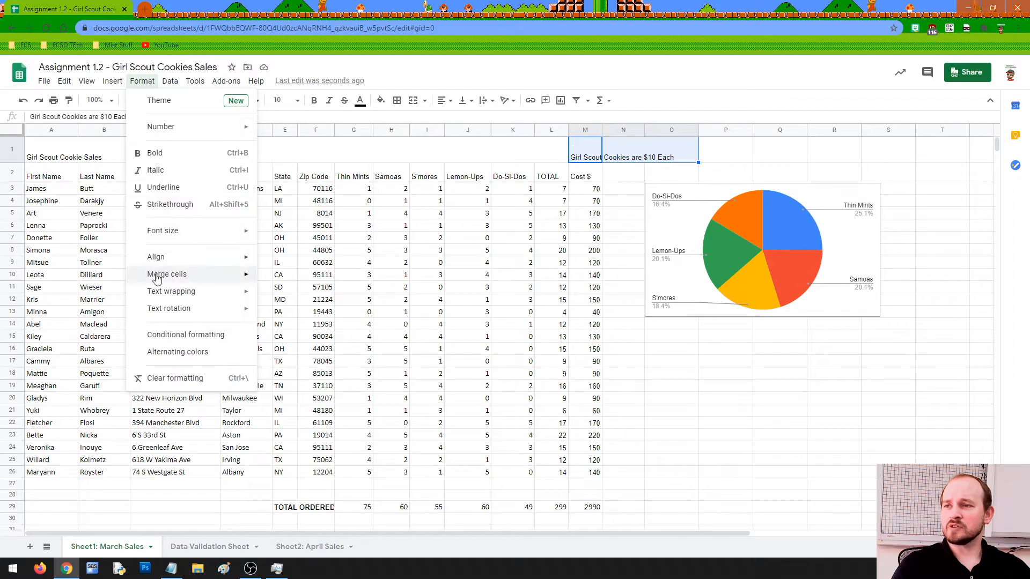
mouse_move(259, 277)
click(299, 277)
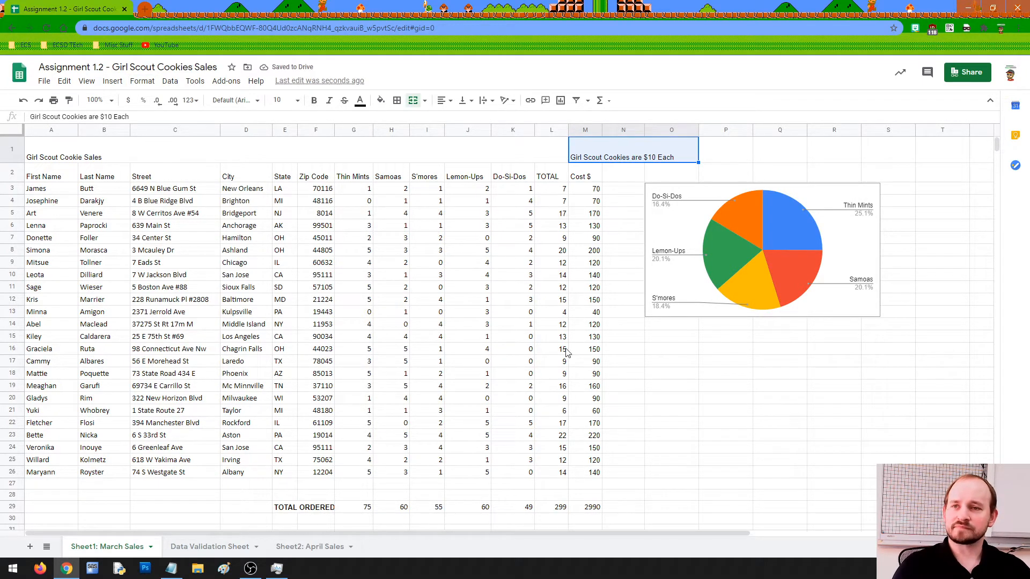
click(691, 426)
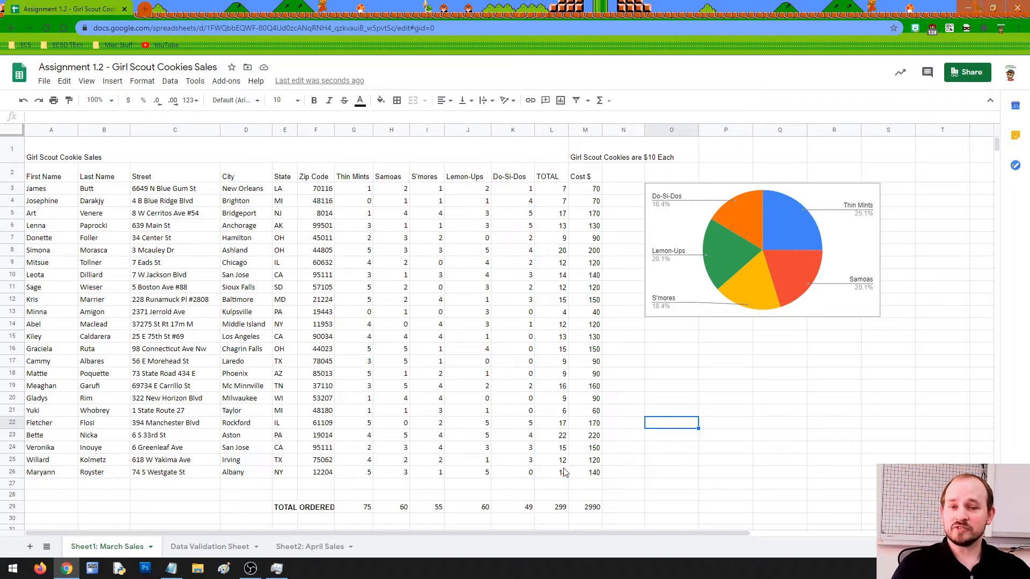
click(94, 159)
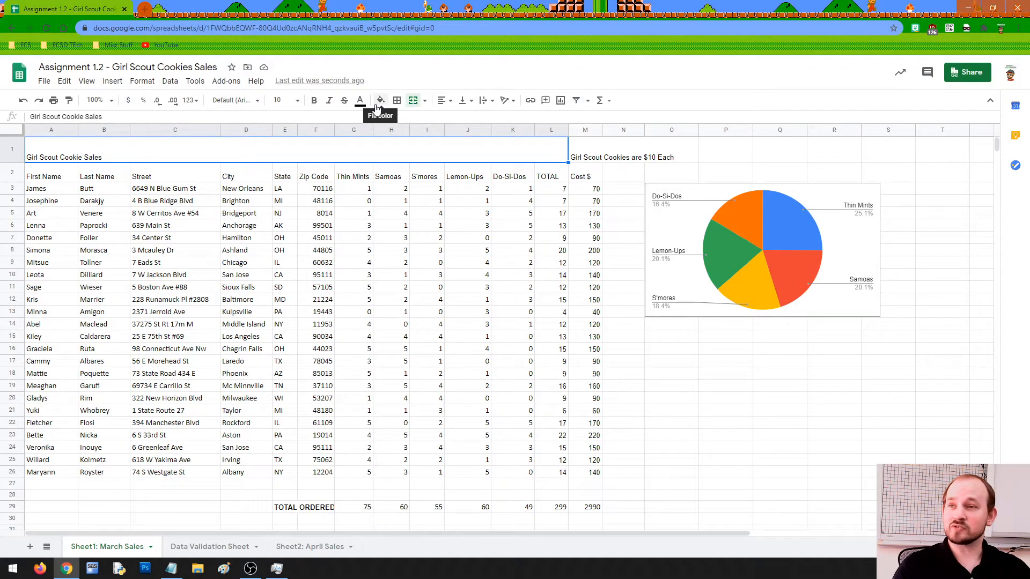
Center the merged Girl Scout Cookie Sales title horizontally, after briefly trying right alignment.
click(444, 100)
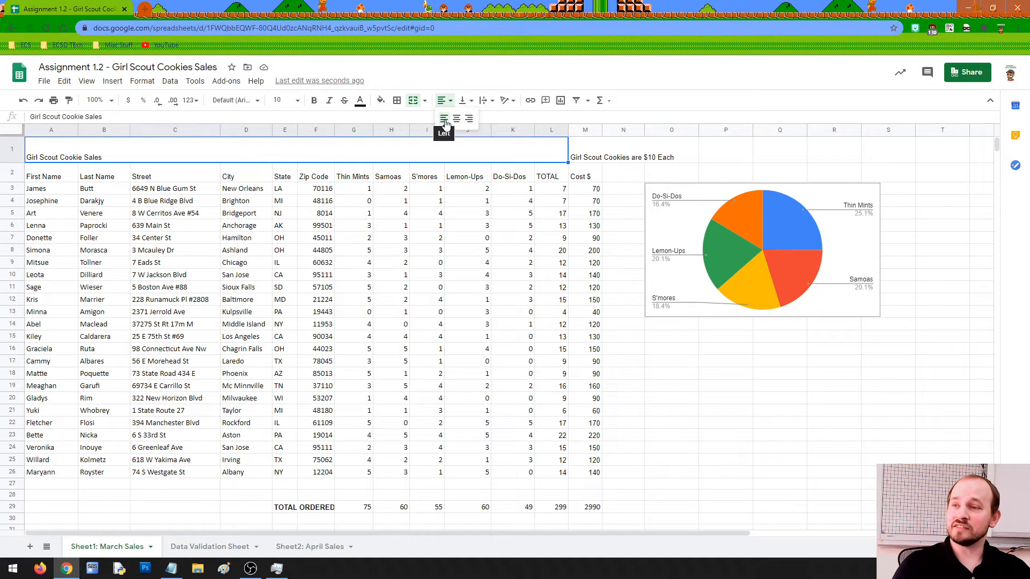
click(469, 119)
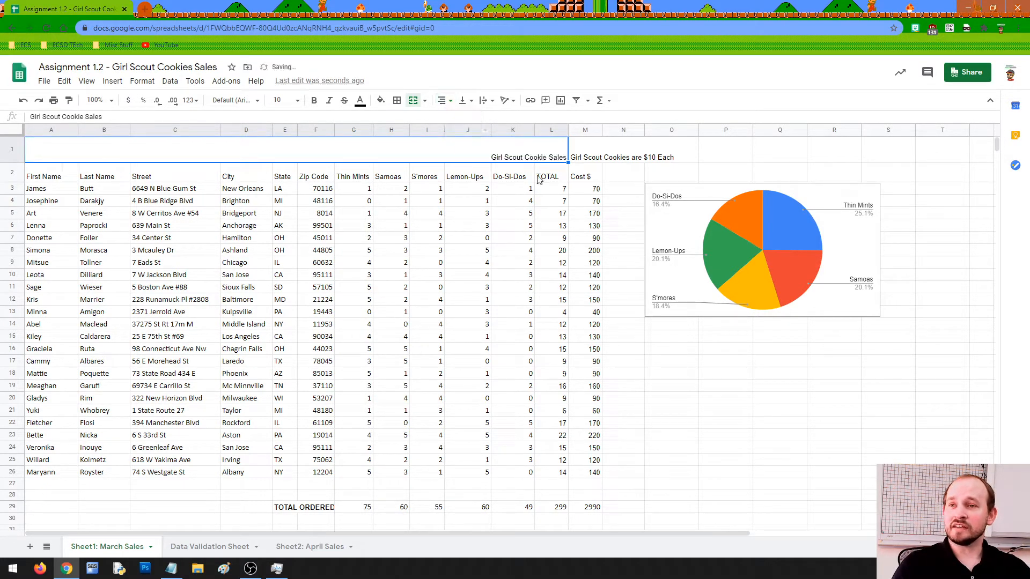
click(444, 103)
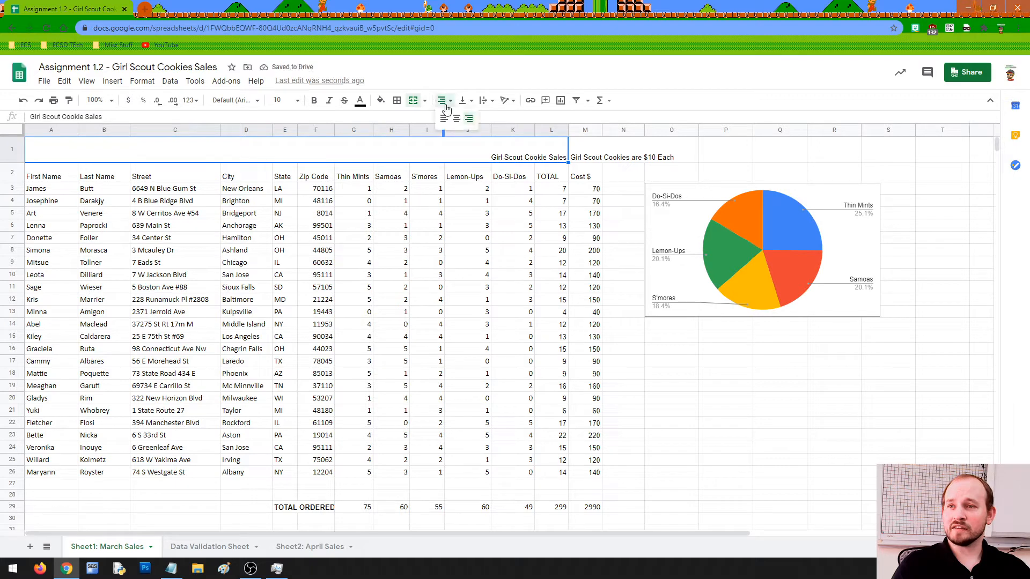
click(456, 119)
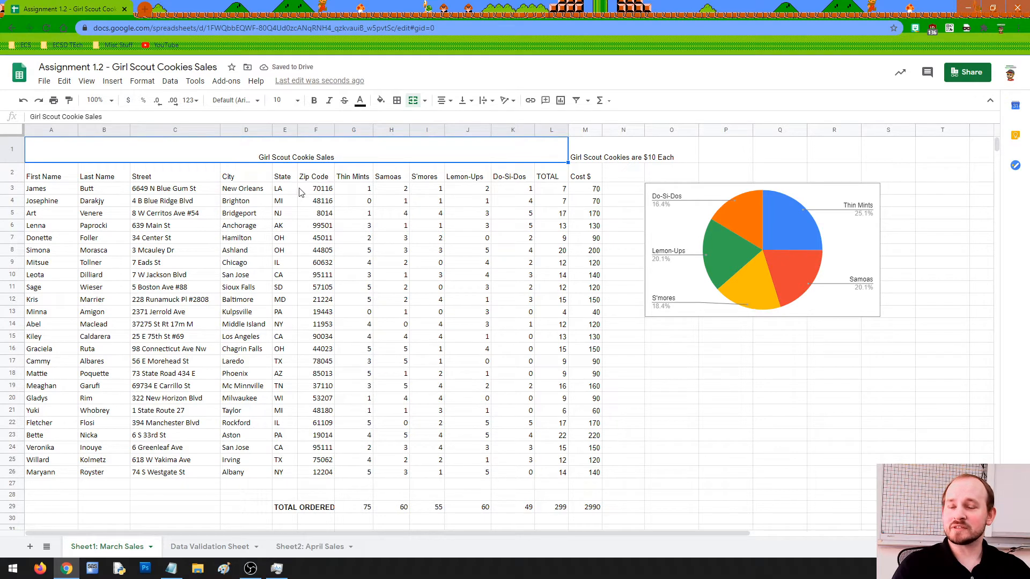
Step across the row 2 headings from First Name to Lemon-Ups.
click(60, 180)
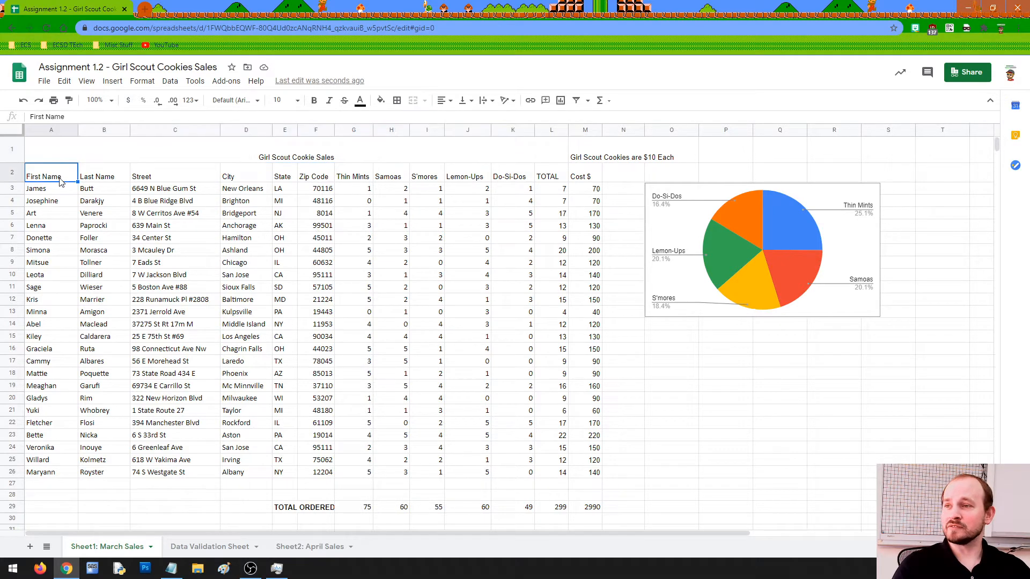
click(101, 181)
click(161, 180)
click(241, 181)
click(282, 182)
click(318, 182)
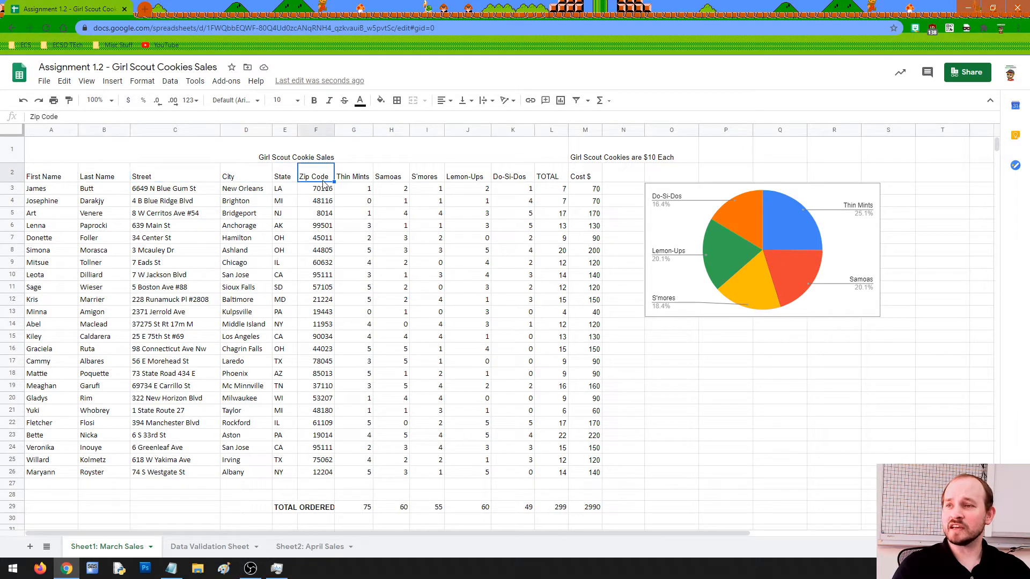
click(365, 180)
click(395, 183)
click(428, 182)
click(460, 182)
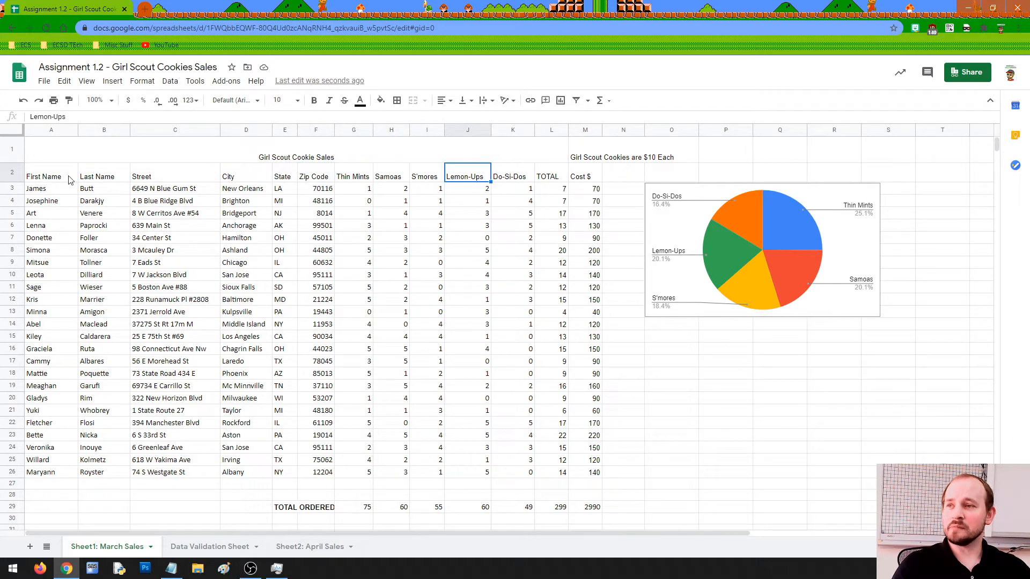
Center the First Name, Last Name, and Street through Cost $ headings.
click(52, 181)
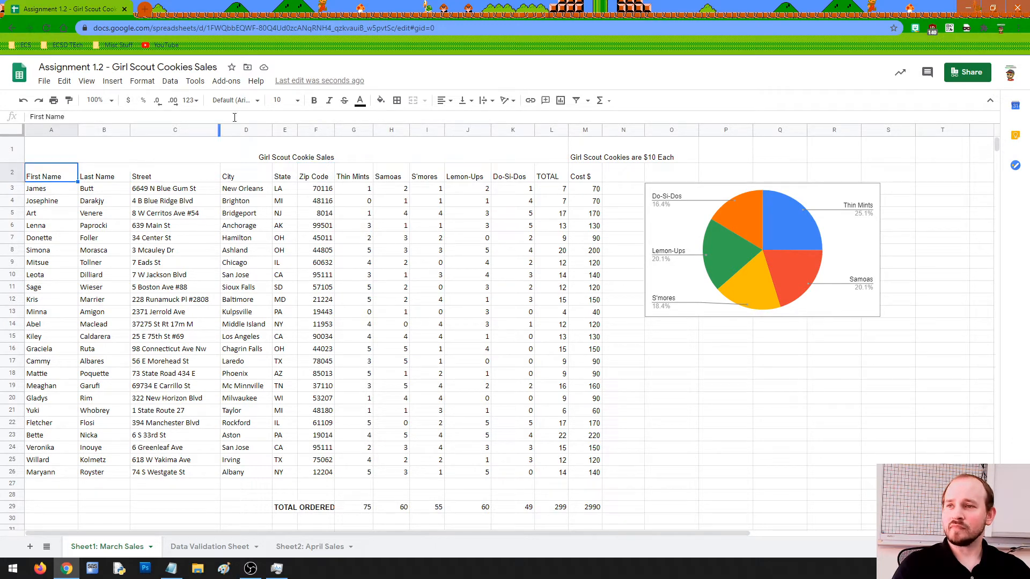
click(443, 101)
click(456, 120)
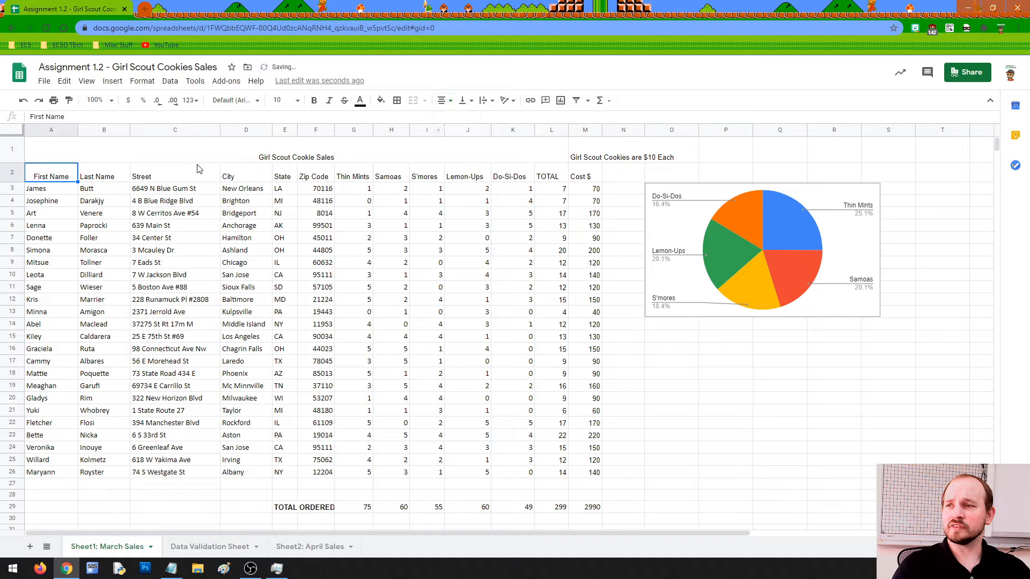
click(112, 179)
click(443, 100)
click(451, 121)
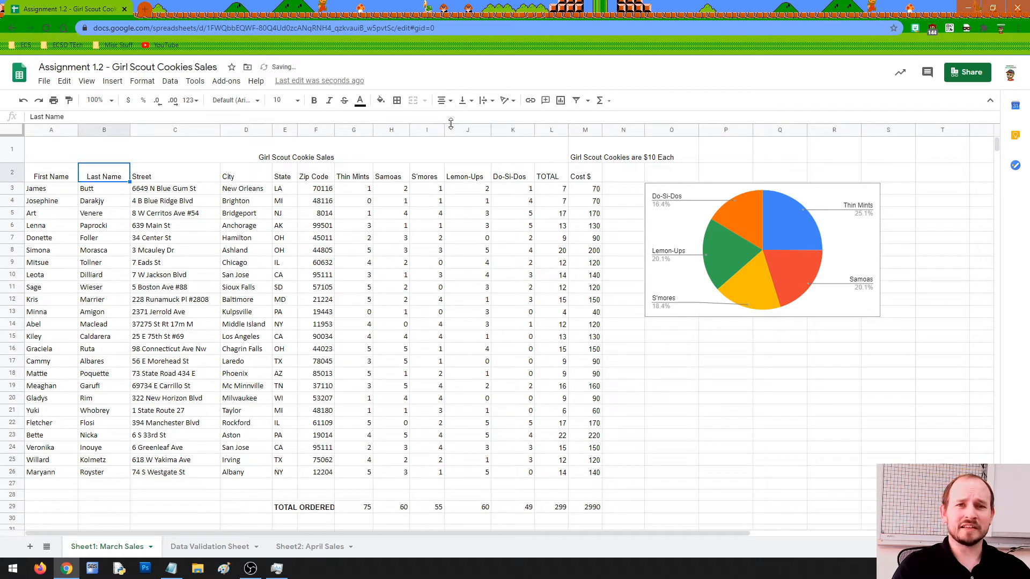
drag(154, 177, 586, 176)
click(442, 102)
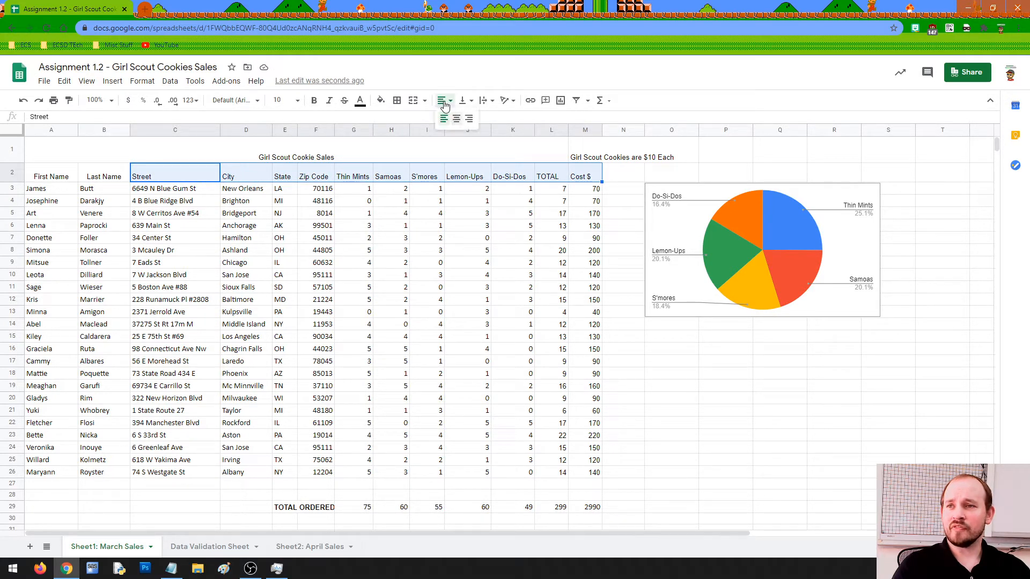
click(457, 125)
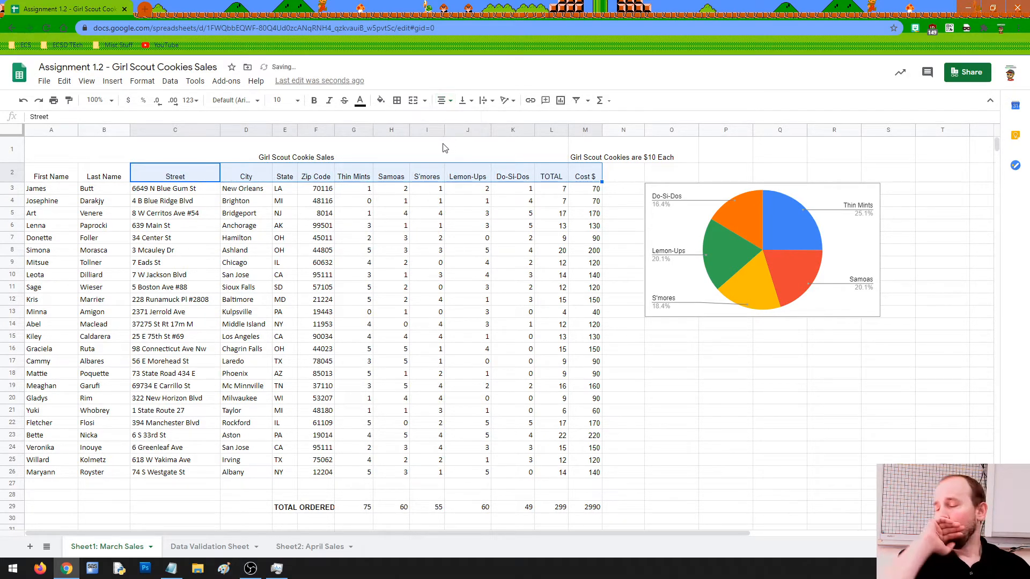
click(329, 180)
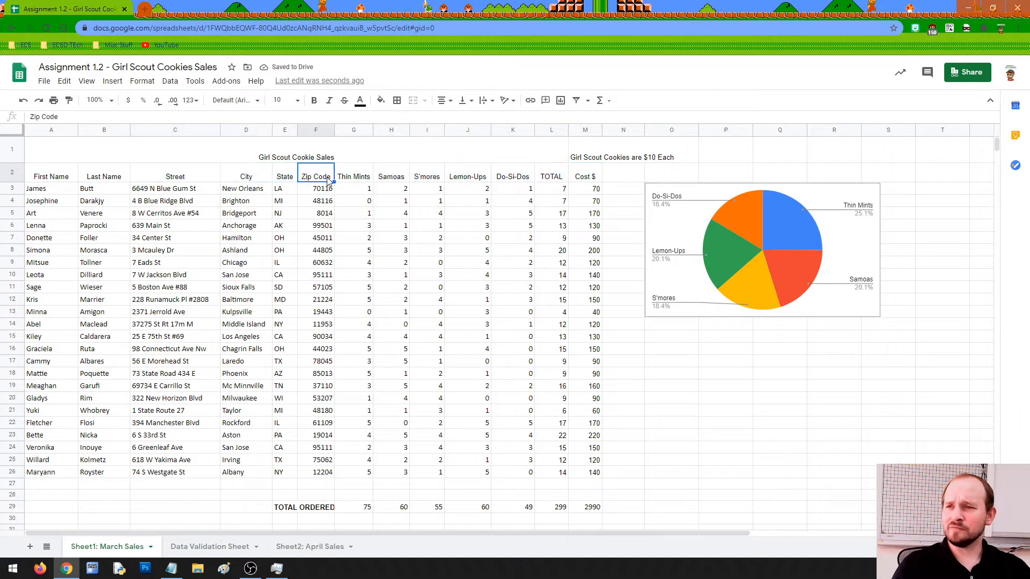
click(228, 486)
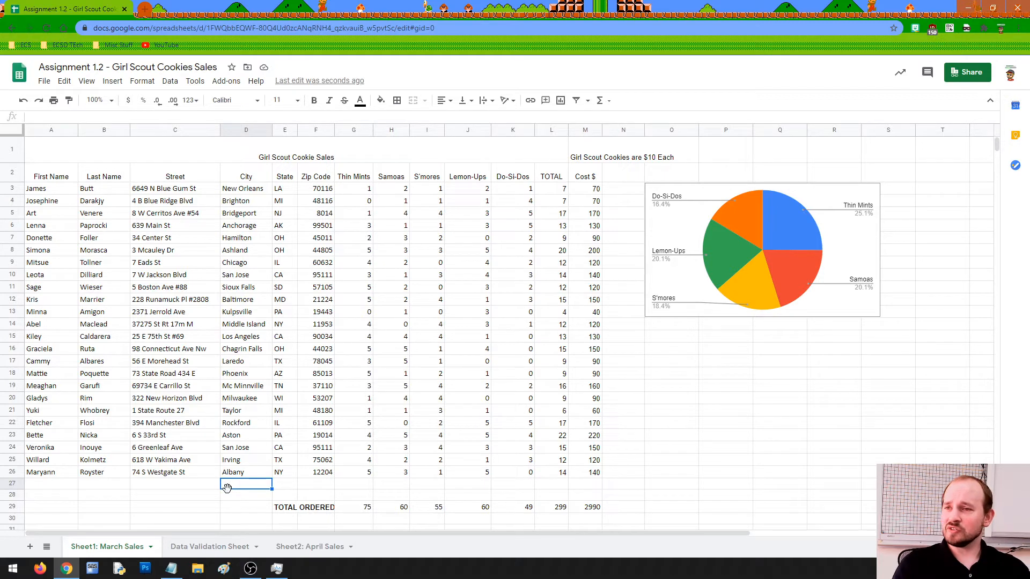
Enlarge the merged title text to font size 24.
click(293, 157)
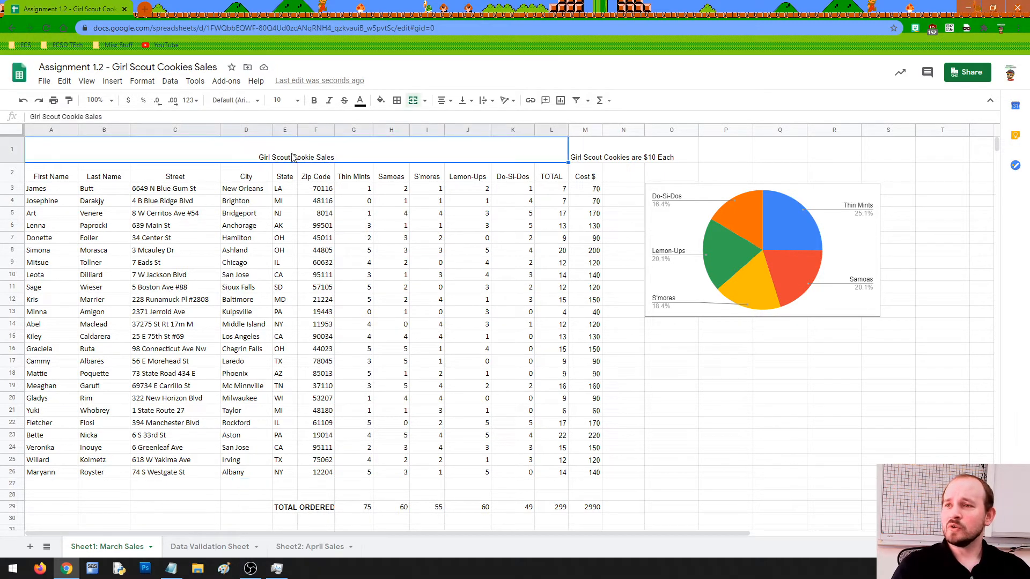
click(284, 101)
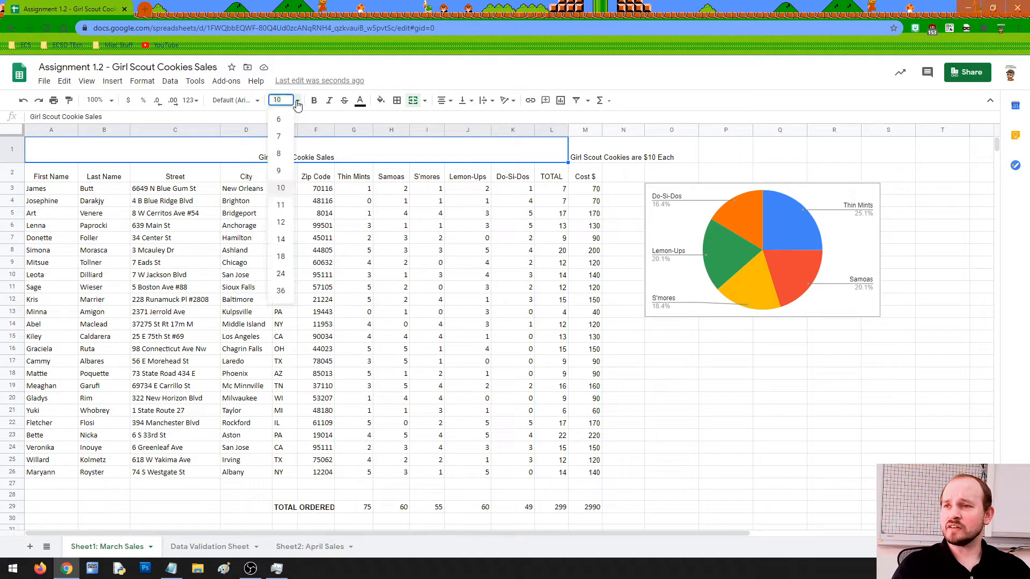
click(280, 274)
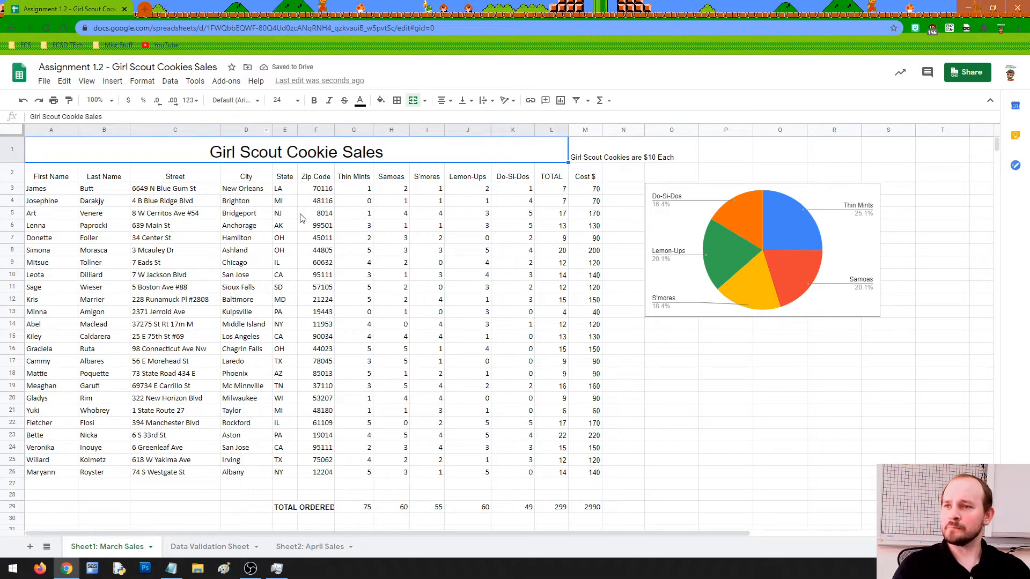
click(660, 392)
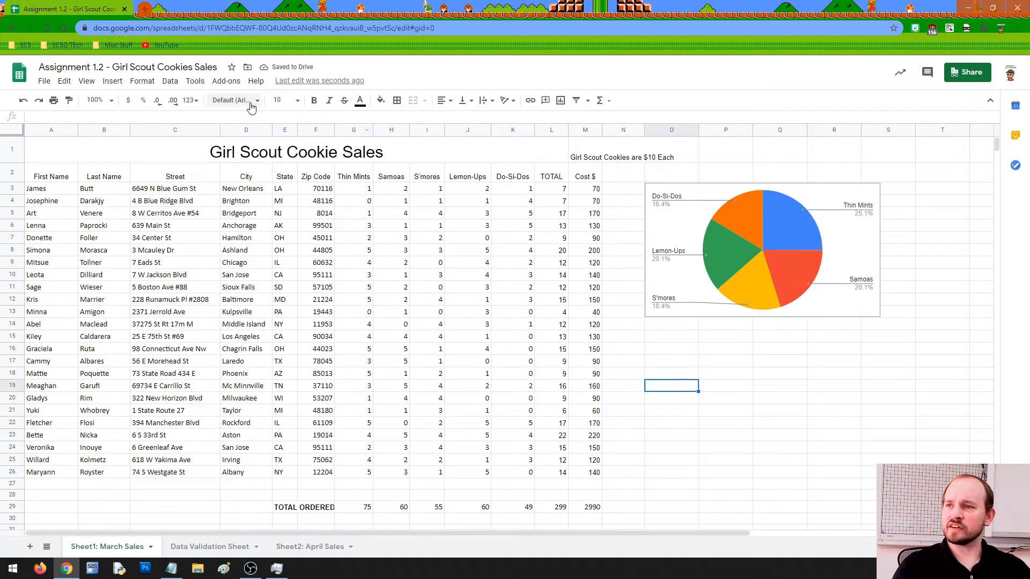
Set the merged title in the Impact font.
click(245, 152)
click(239, 103)
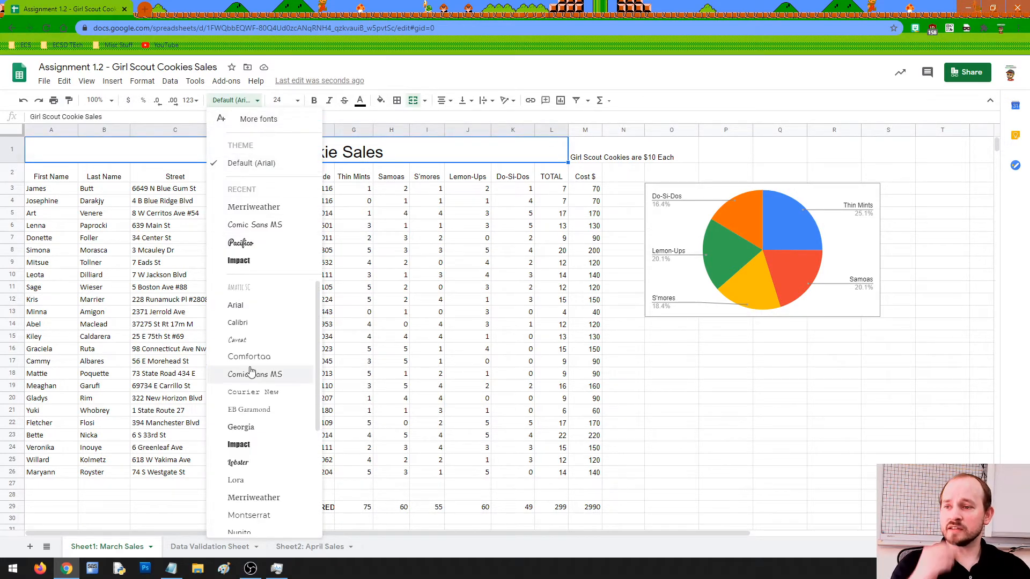
scroll(242, 357, down, 3)
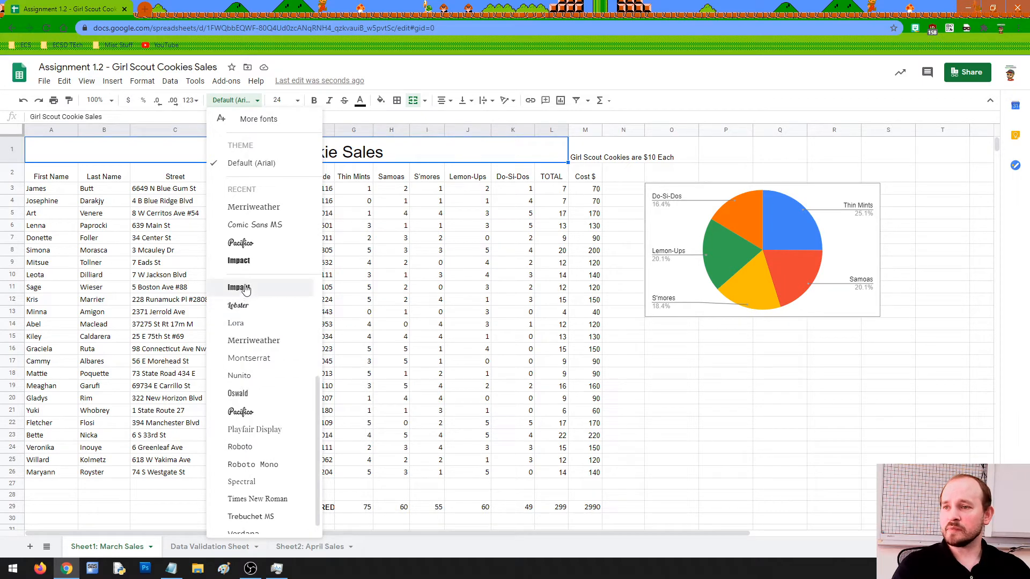
click(246, 266)
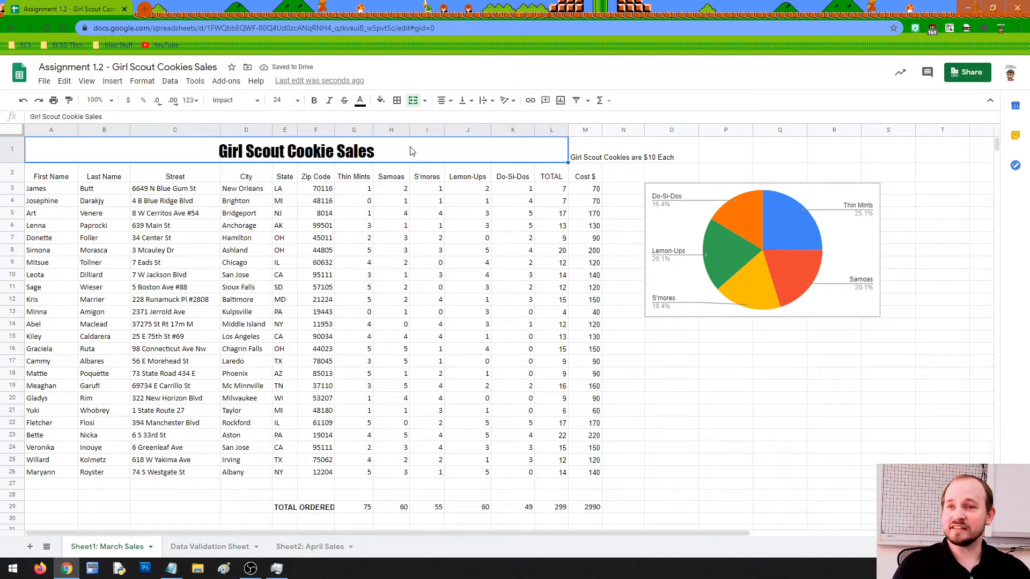
click(600, 155)
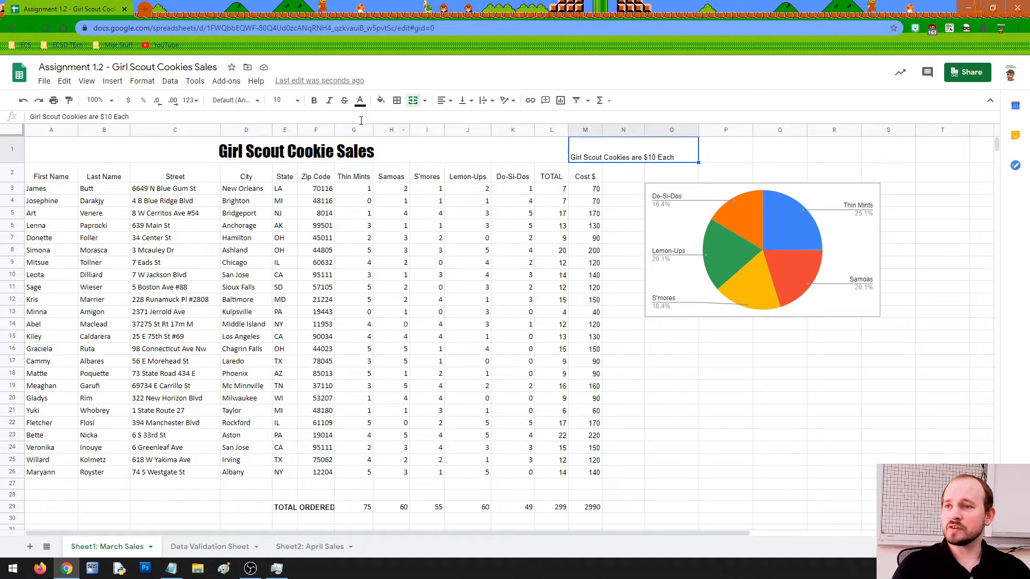
Set the $10 price note to 12 point after trying 14.
click(282, 100)
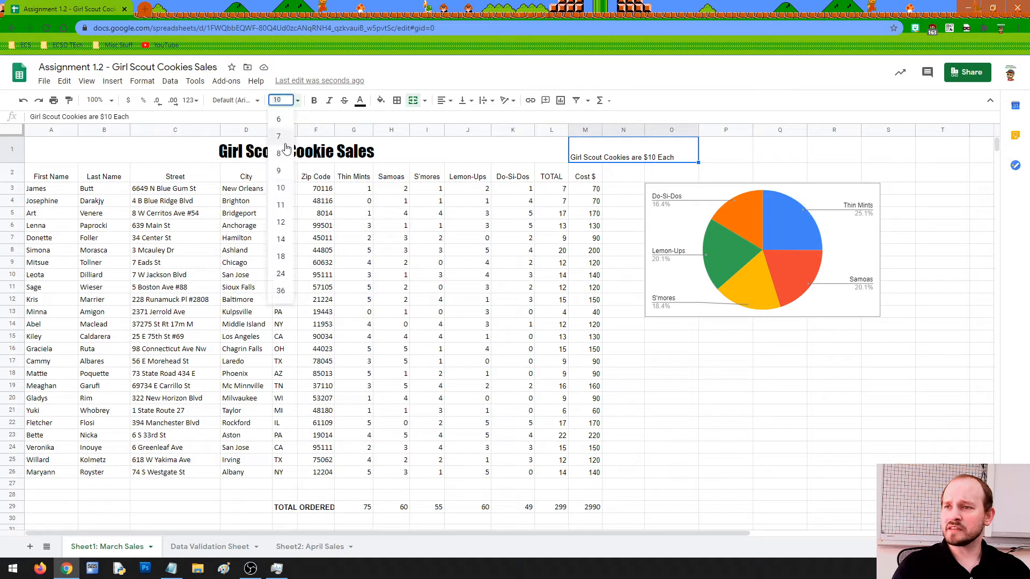
click(281, 239)
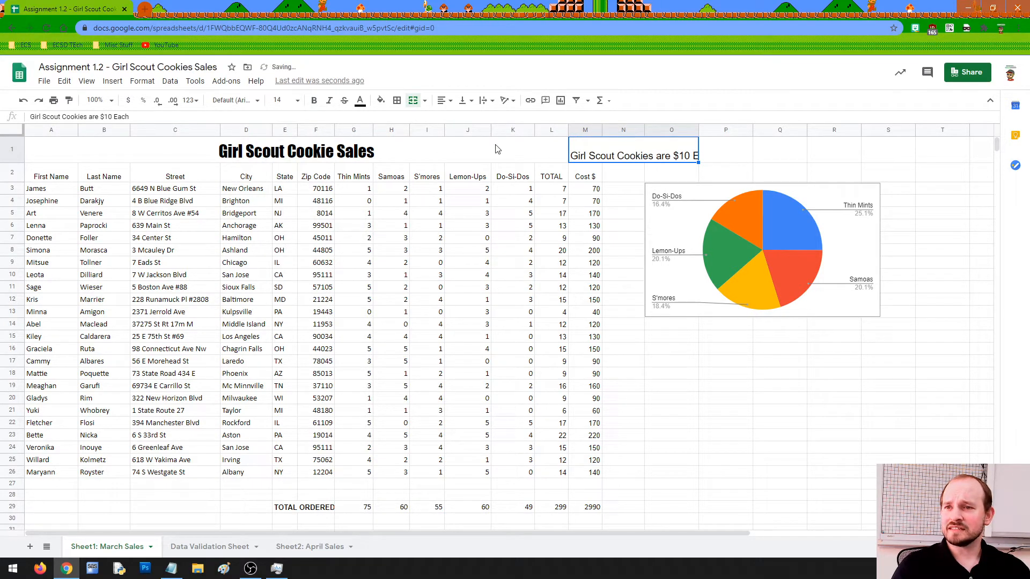
click(282, 101)
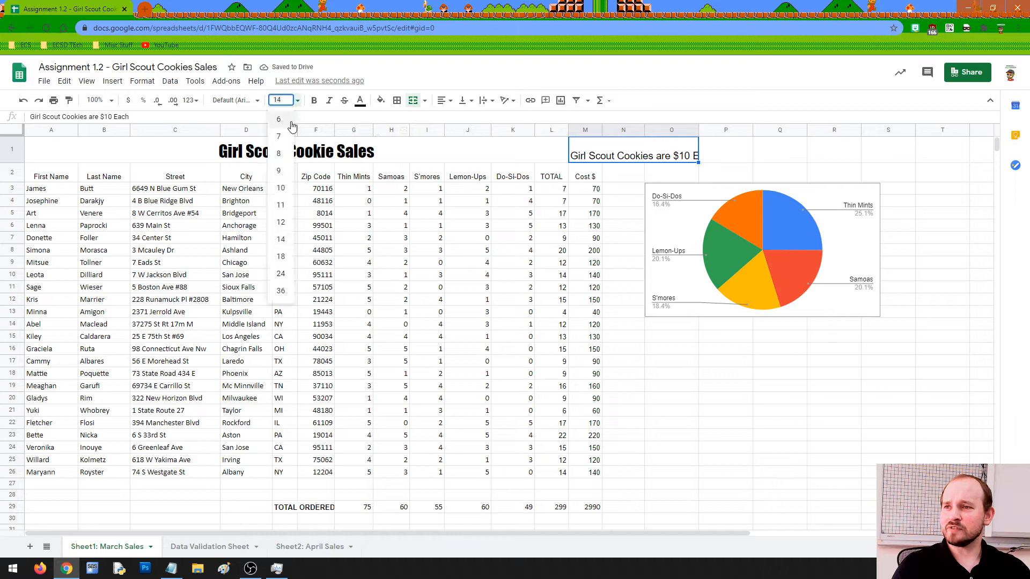
click(286, 226)
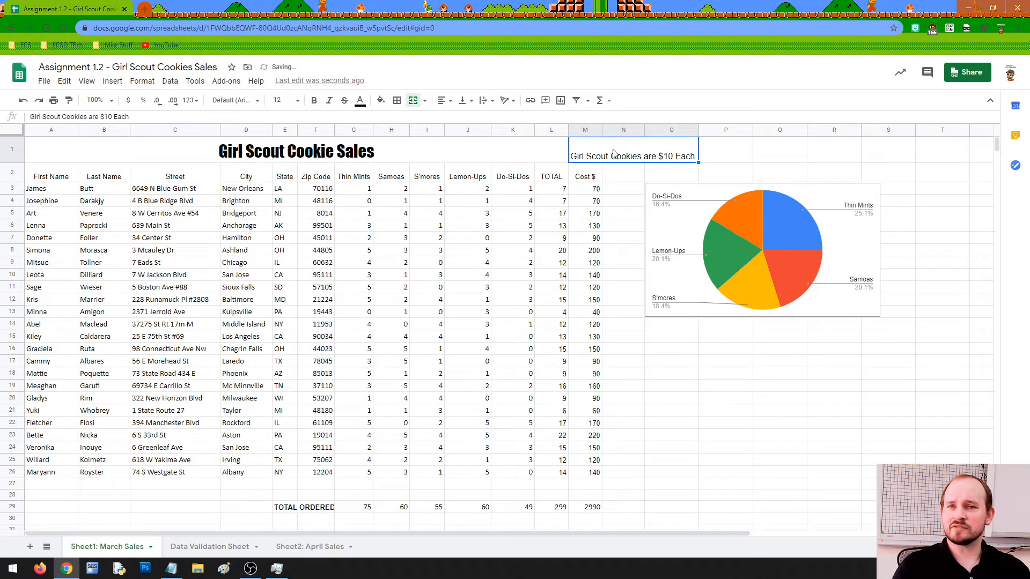
click(297, 104)
click(297, 104)
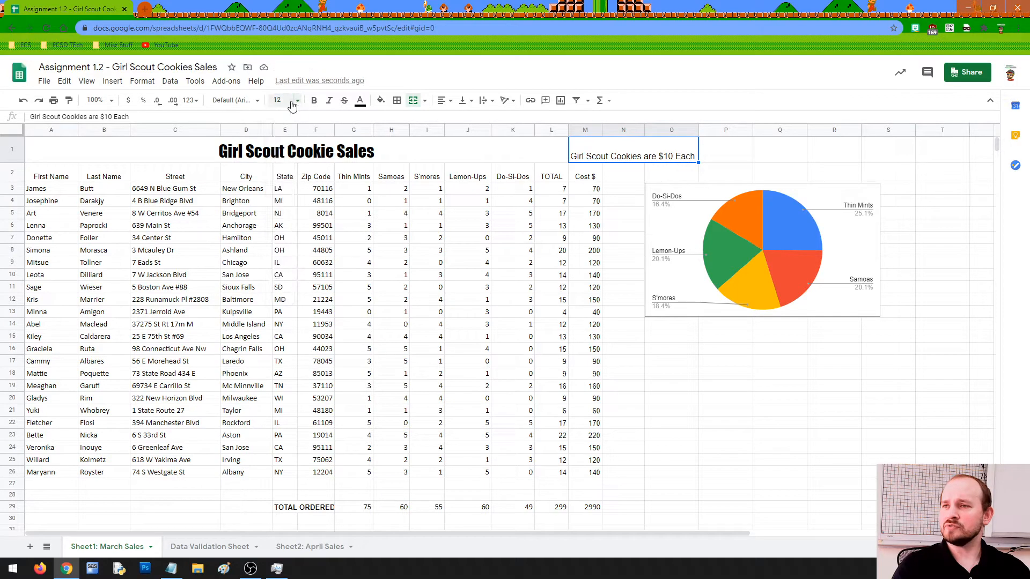
Set the price note in Comic Sans MS after trying Pacifico and Merriweather, and widen column O slightly.
click(256, 102)
click(240, 261)
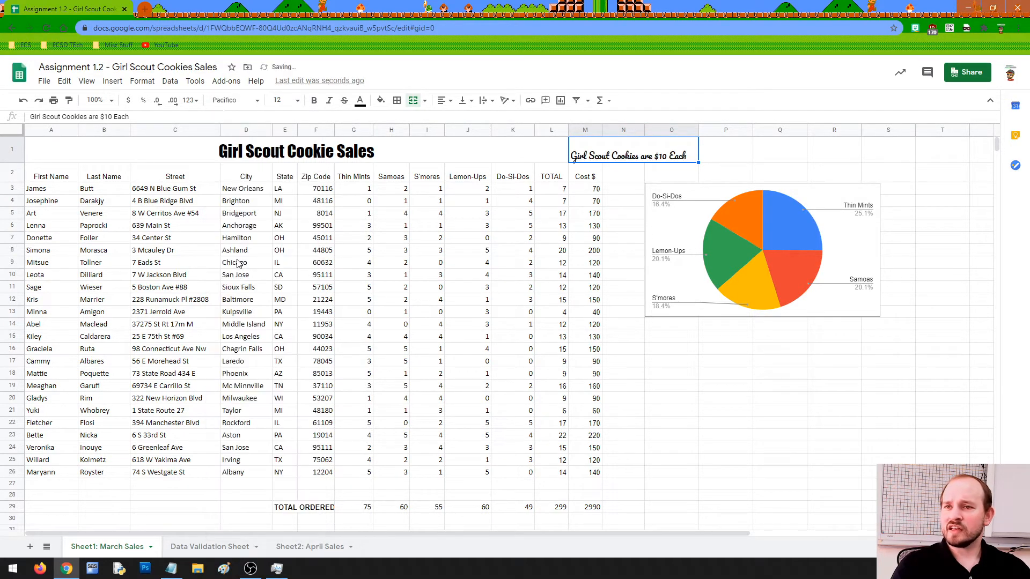
click(256, 102)
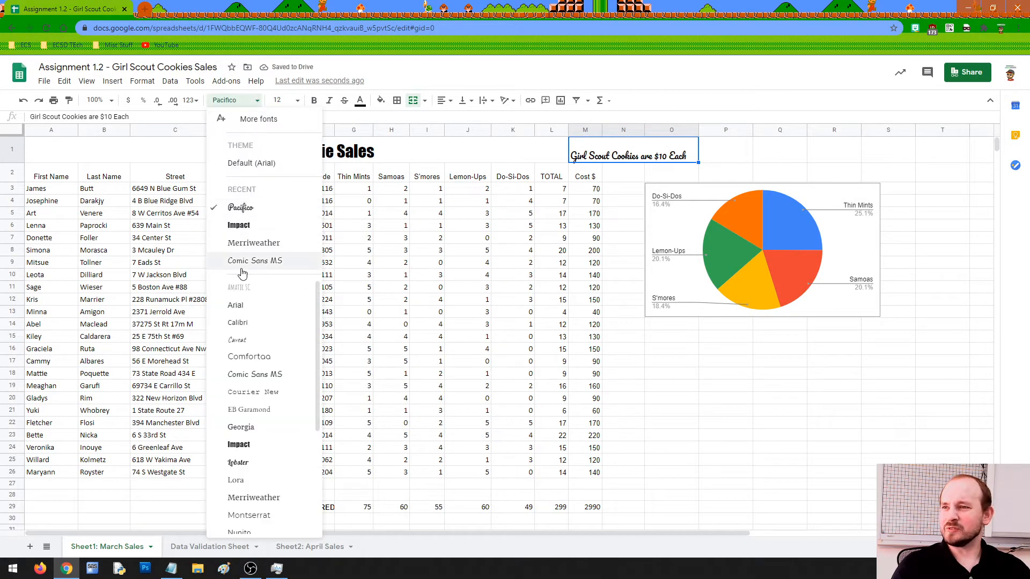
click(251, 244)
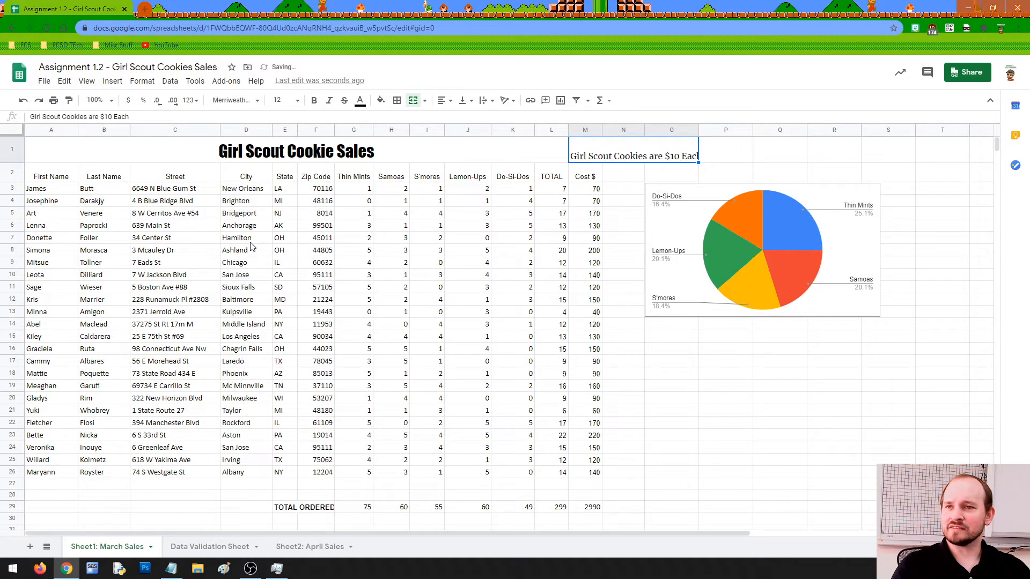
click(254, 102)
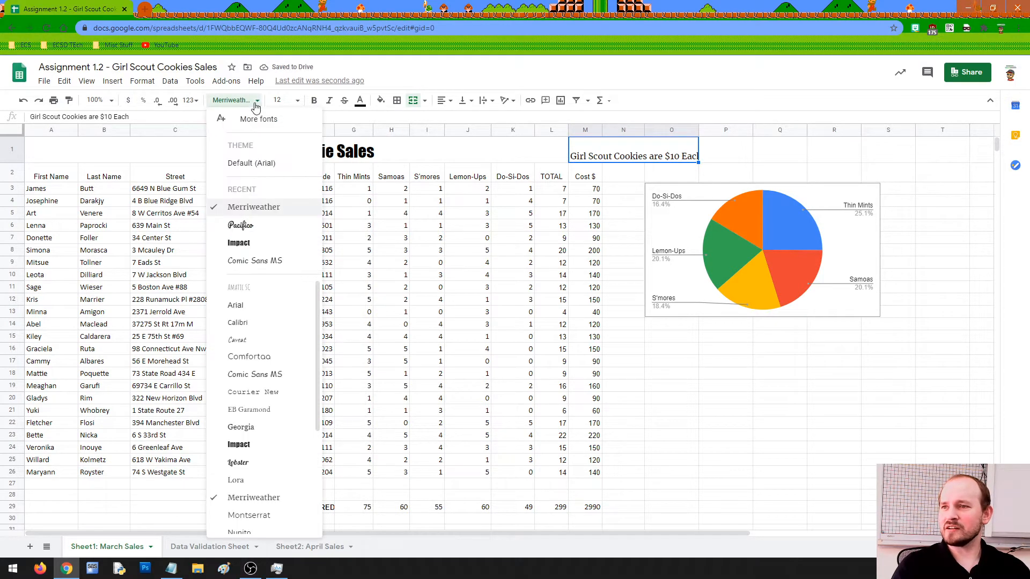
click(247, 261)
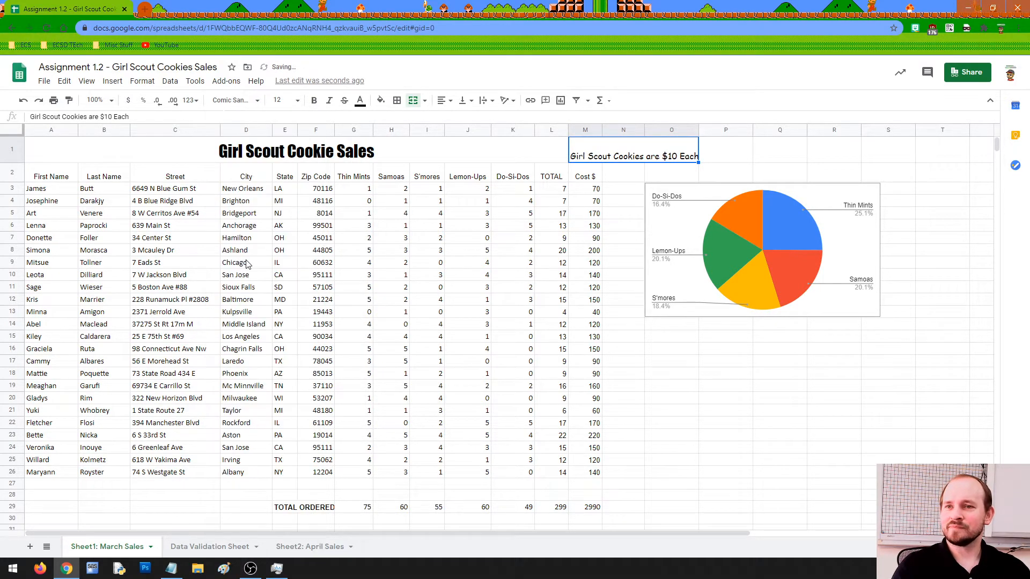
click(760, 161)
drag(698, 130, 702, 129)
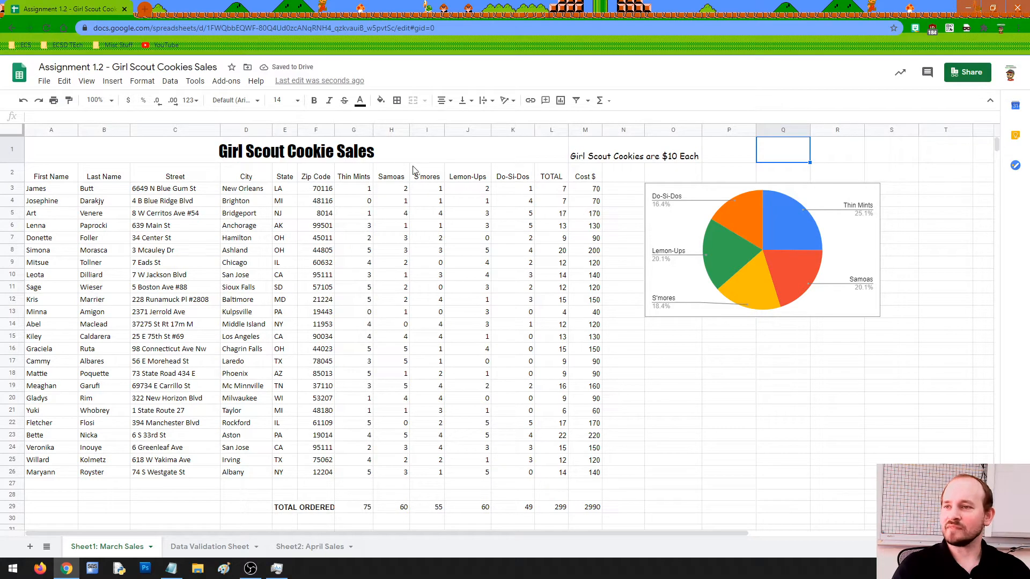
Apply Middle vertical alignment to the merged title A1 and the $10 price note M1.
click(396, 149)
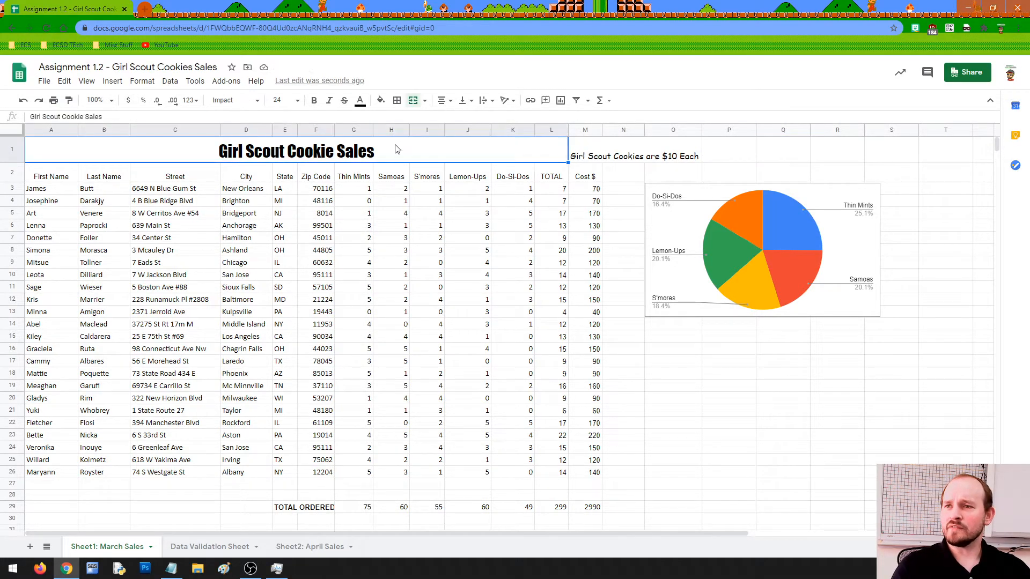
click(464, 101)
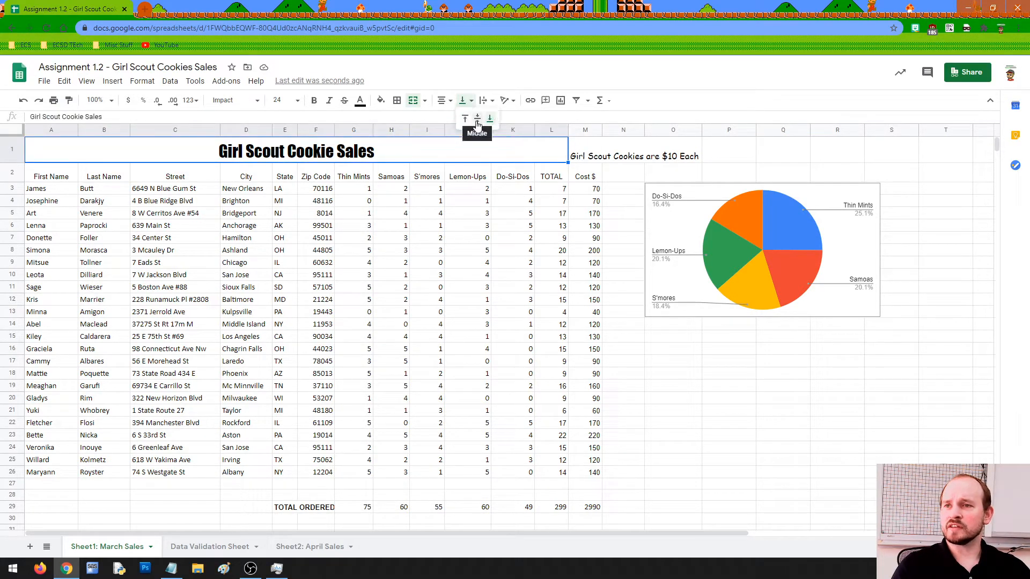
click(477, 119)
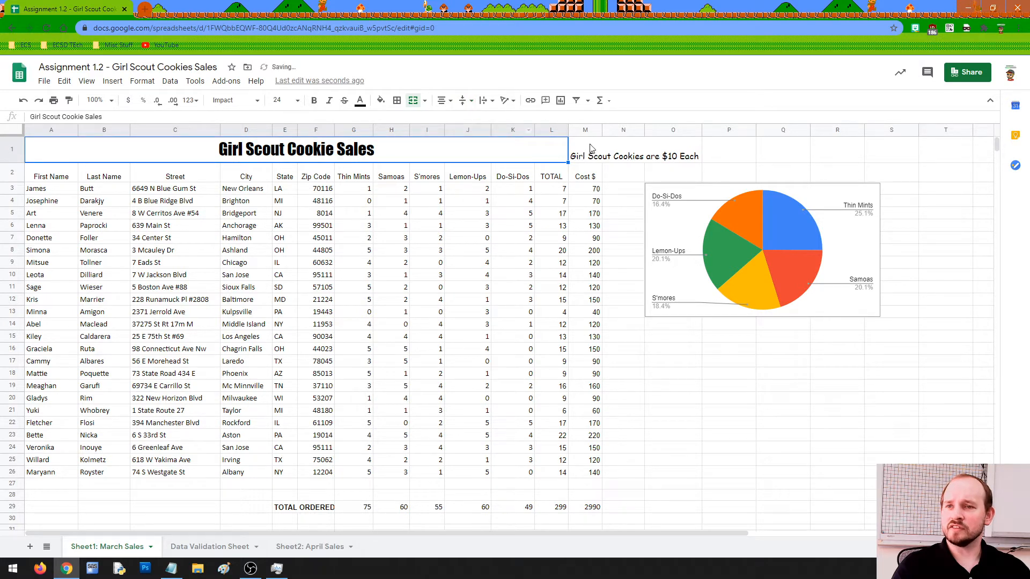
click(591, 148)
click(465, 101)
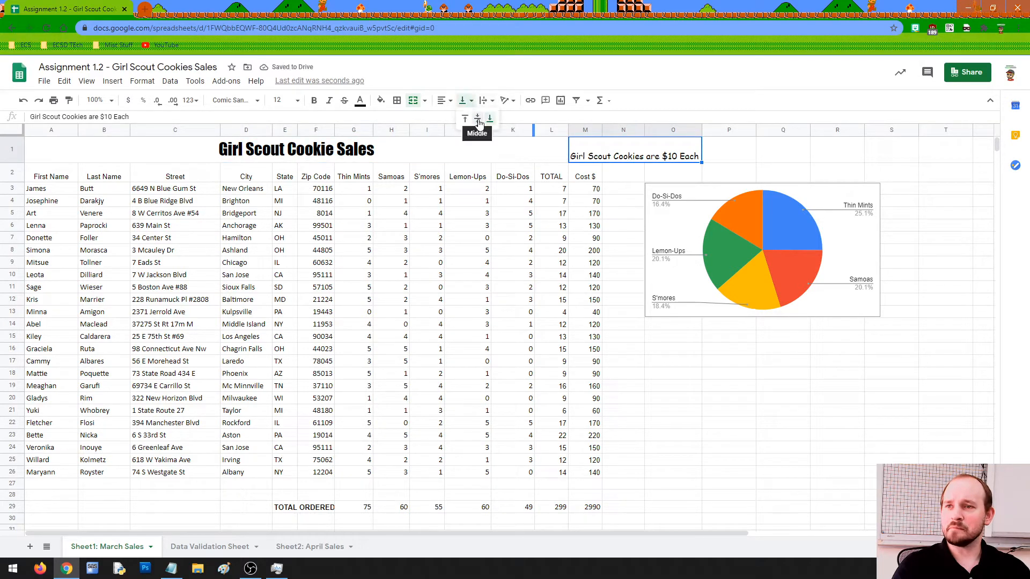
click(478, 120)
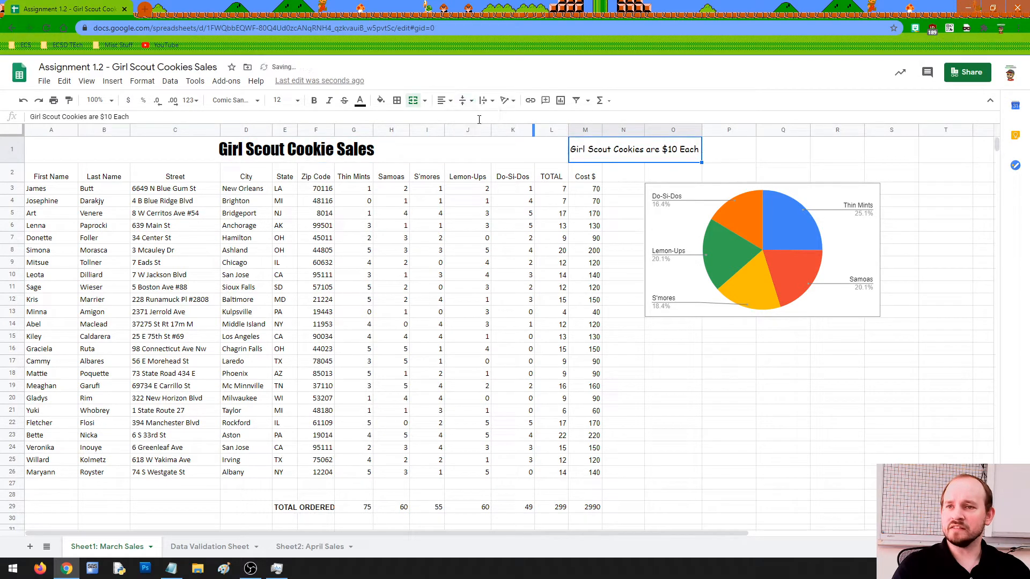
click(314, 508)
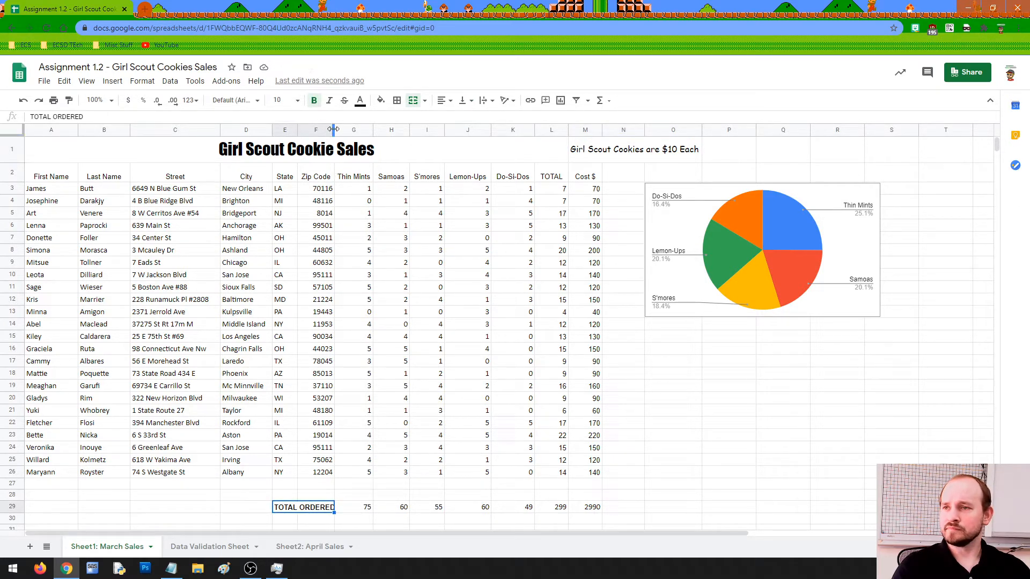
drag(334, 129, 335, 128)
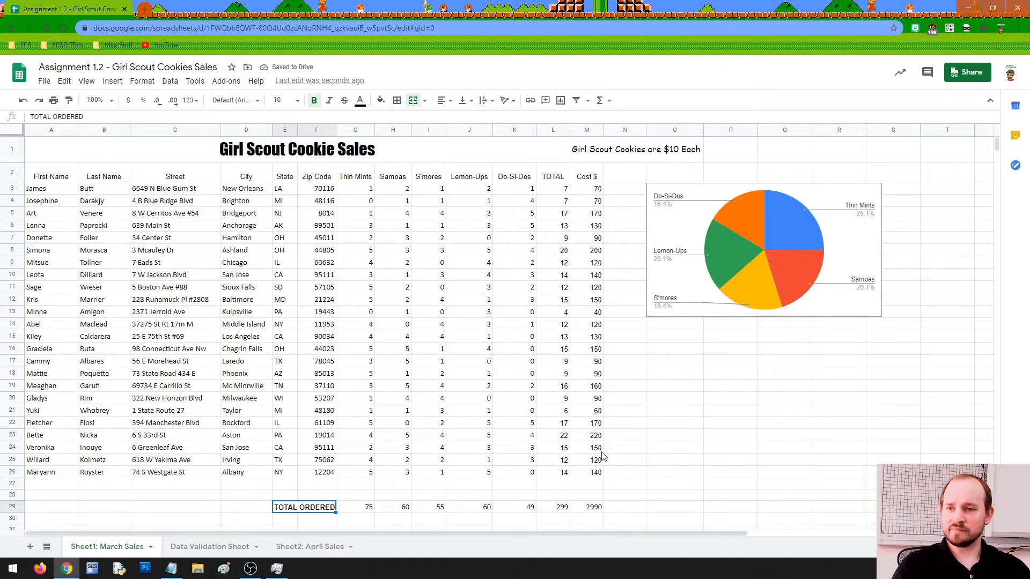
click(747, 400)
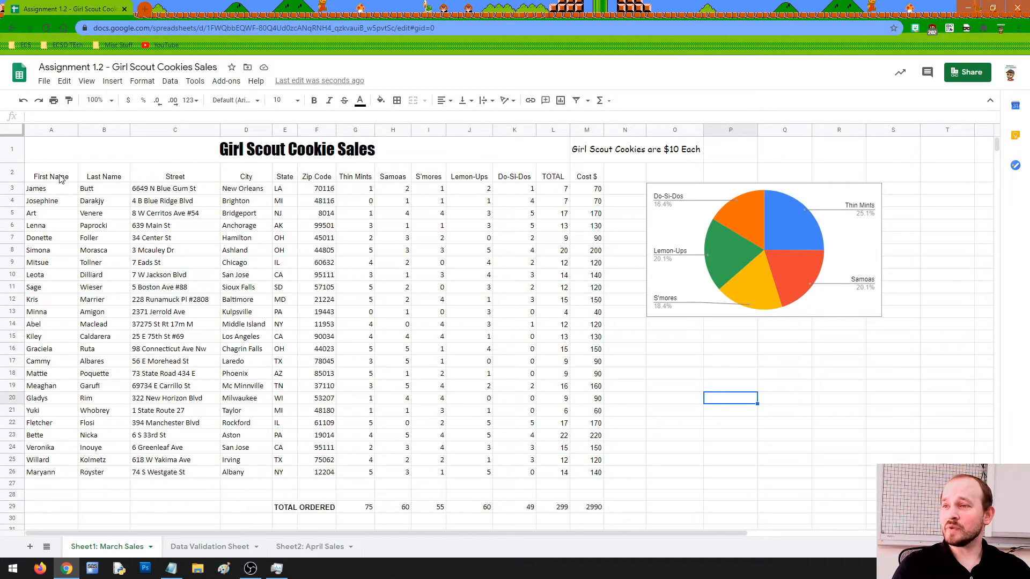
drag(60, 179, 206, 163)
drag(261, 172, 310, 176)
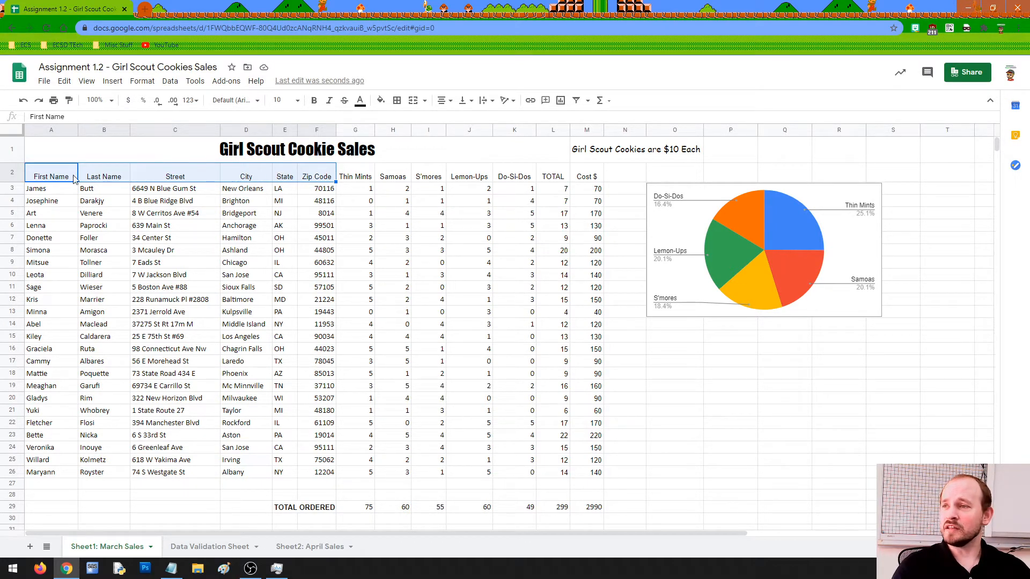
Vertically middle-align the header cells A2:M2, First Name through Cost $.
click(53, 179)
drag(86, 176, 583, 170)
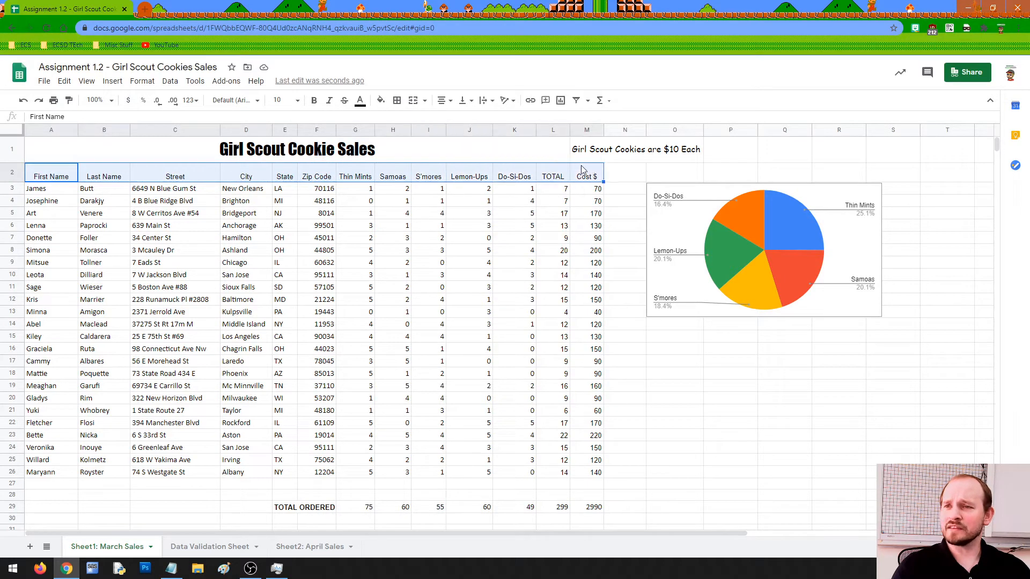
click(466, 100)
click(477, 119)
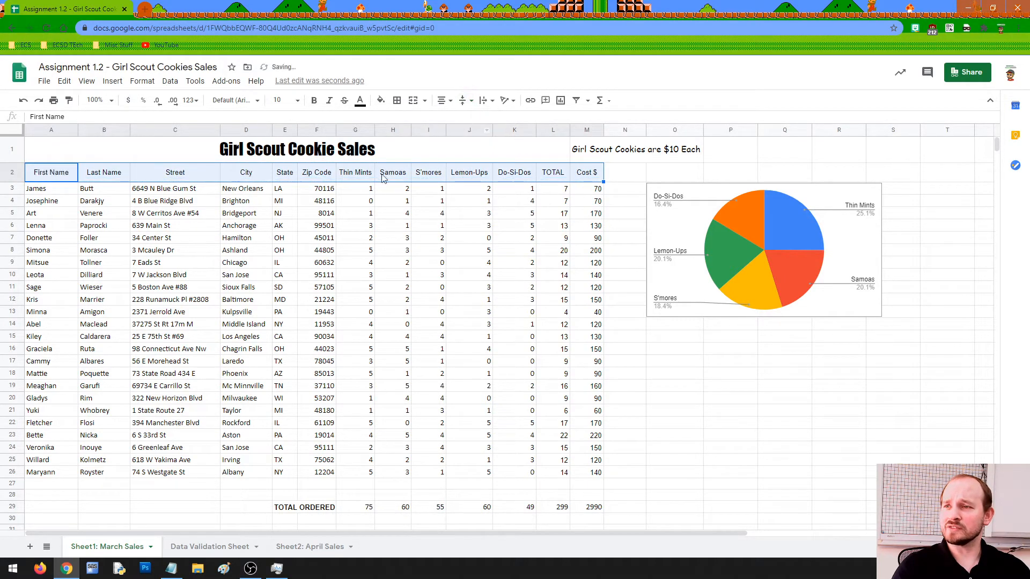
click(290, 224)
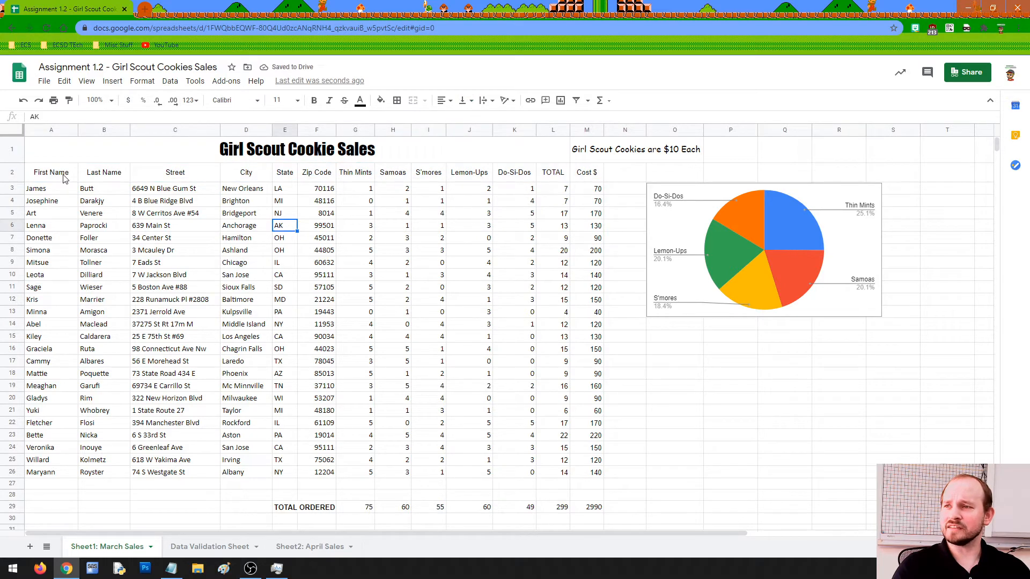
drag(51, 173, 332, 171)
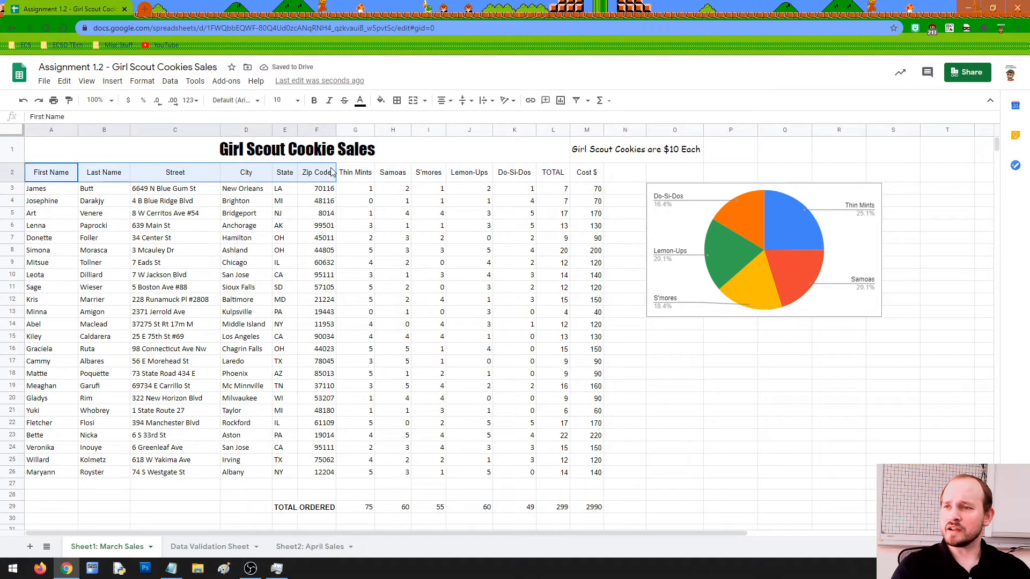
Give the First Name through Zip Code headings a light cornflower blue fill with white text.
drag(224, 169, 314, 178)
click(380, 100)
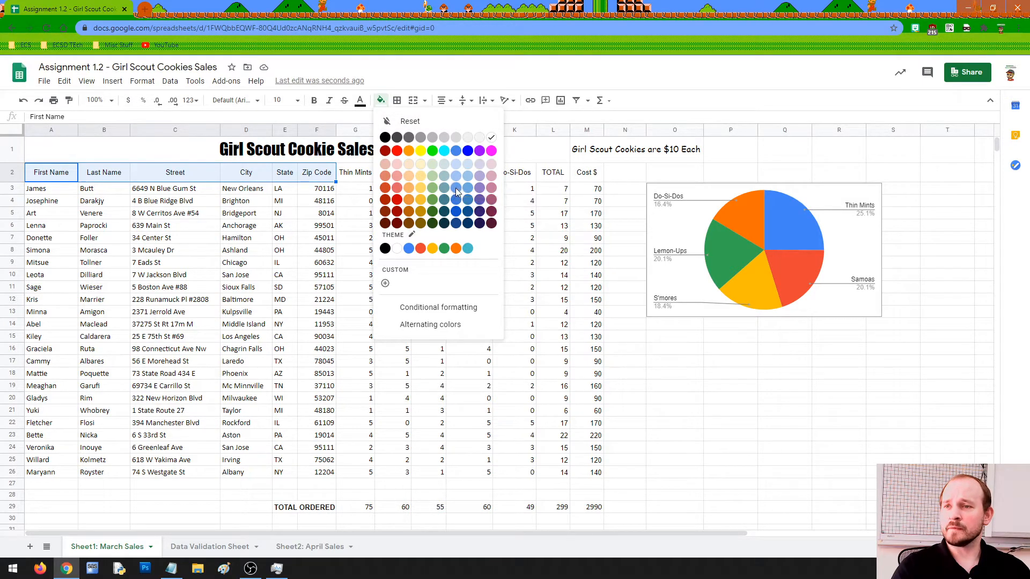
click(456, 189)
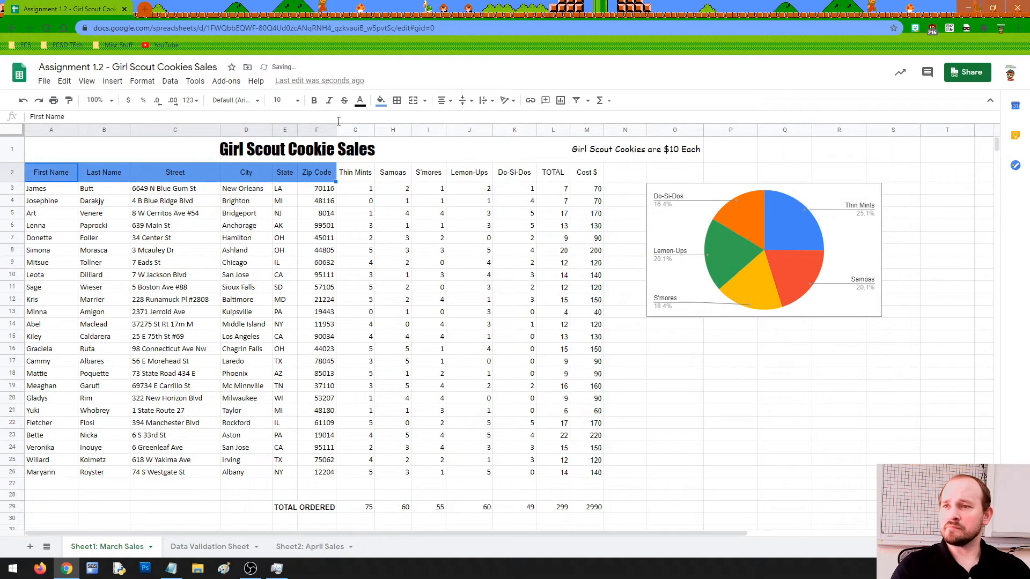
click(363, 105)
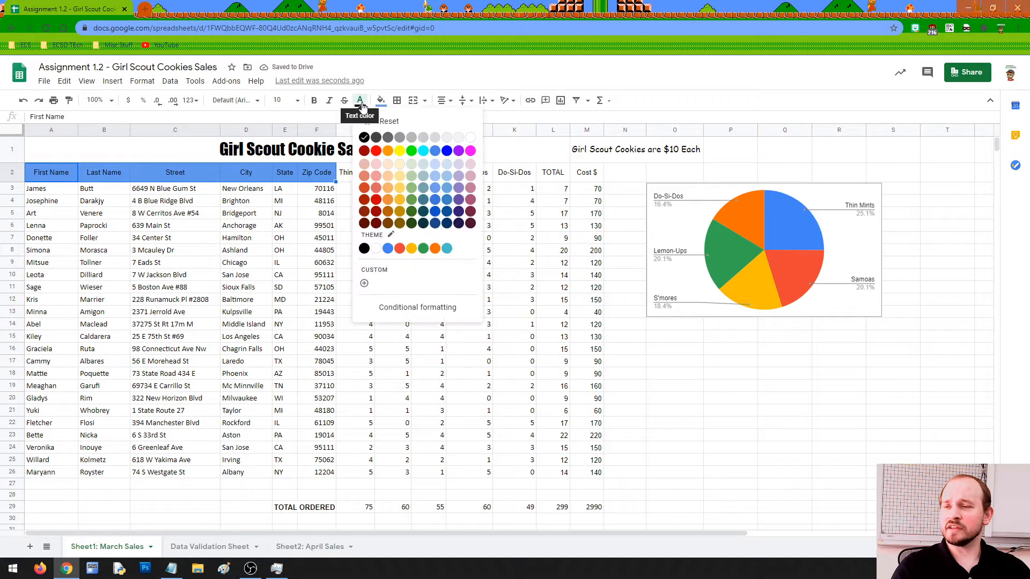
click(471, 141)
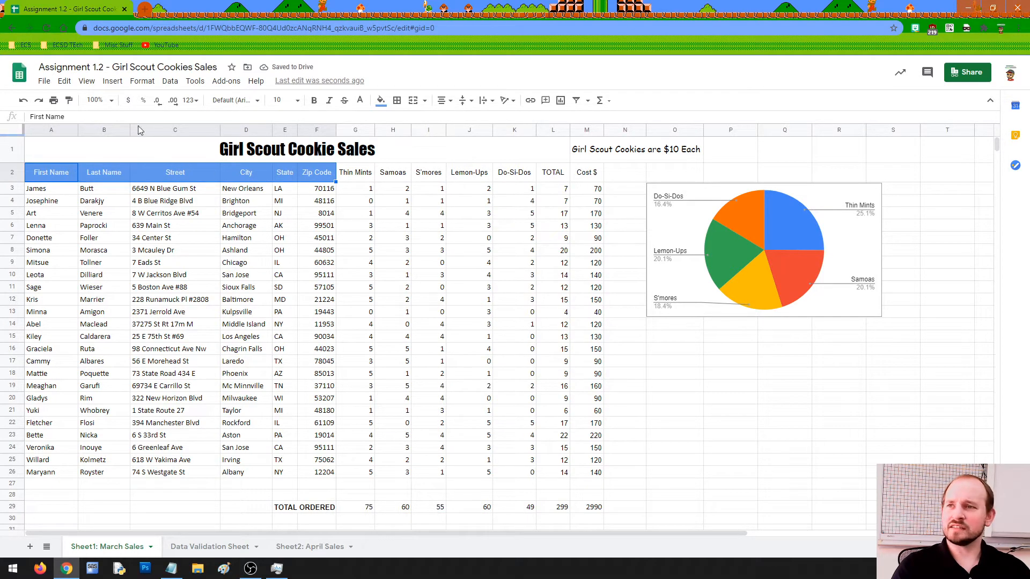
Set those headings to font size 12 after first trying 14.
click(288, 101)
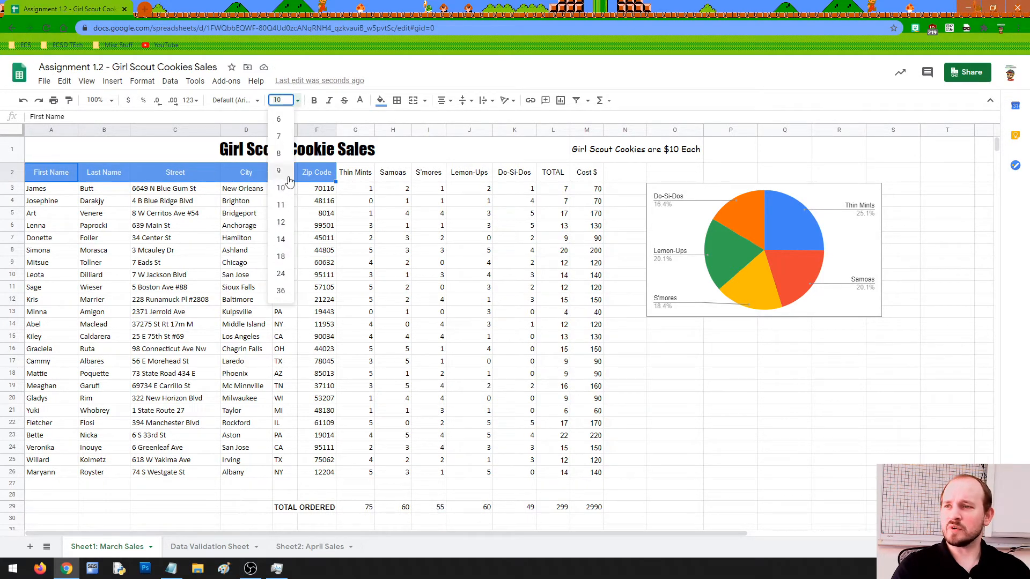
click(283, 238)
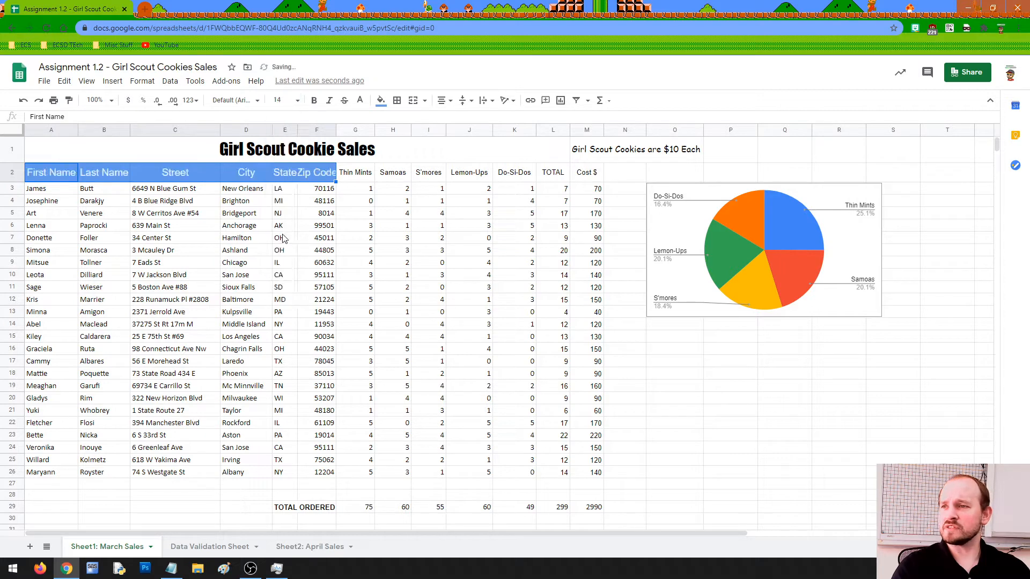
click(284, 100)
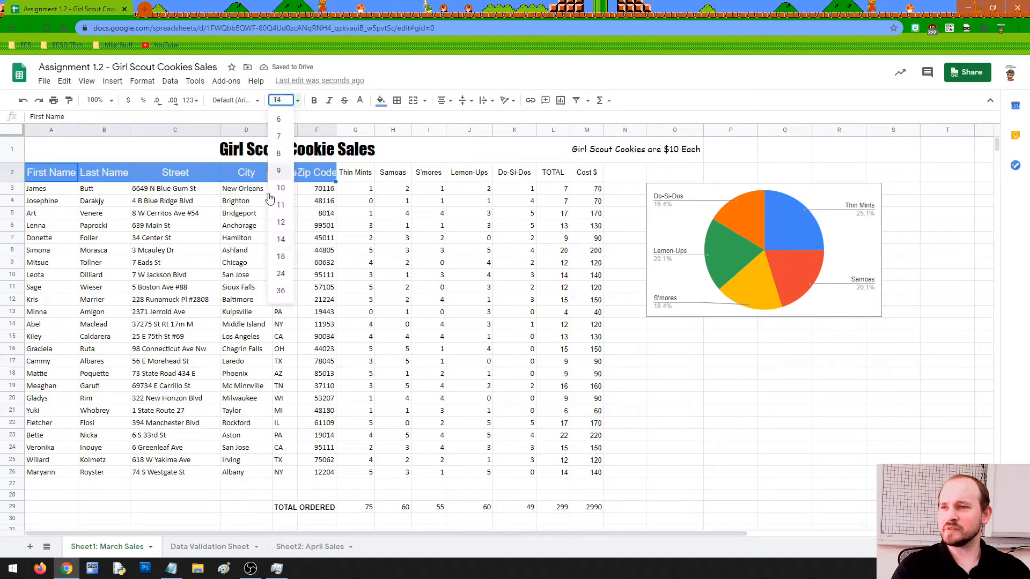
click(274, 220)
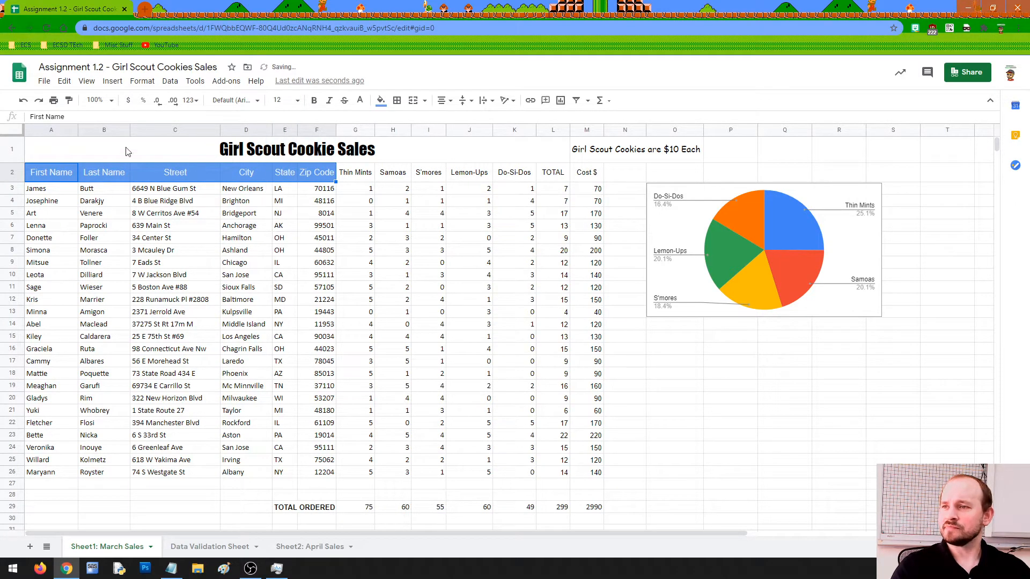
click(362, 177)
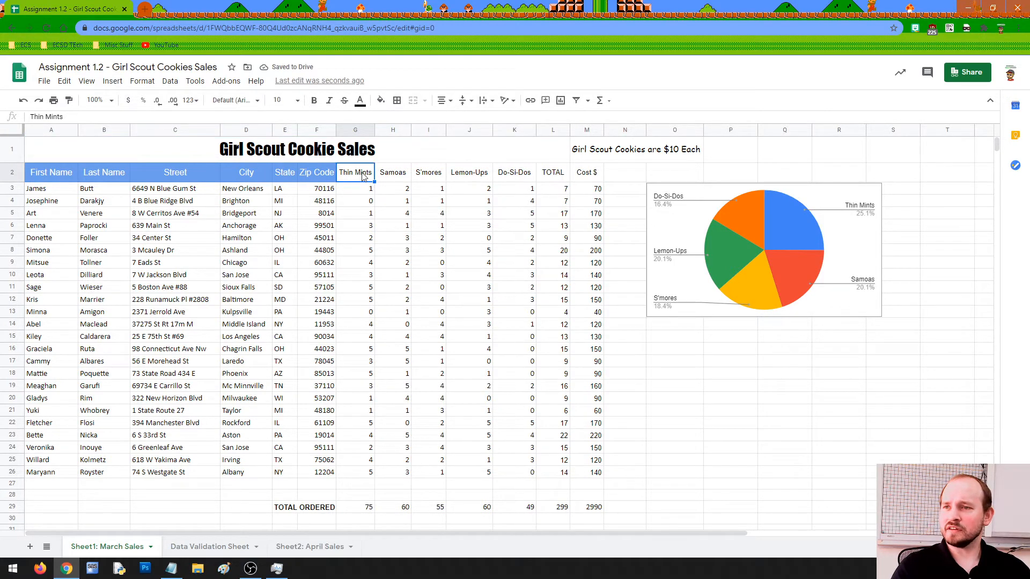
Fill the Thin Mints through TOTAL headers (G2:L2) light red.
drag(382, 177, 542, 172)
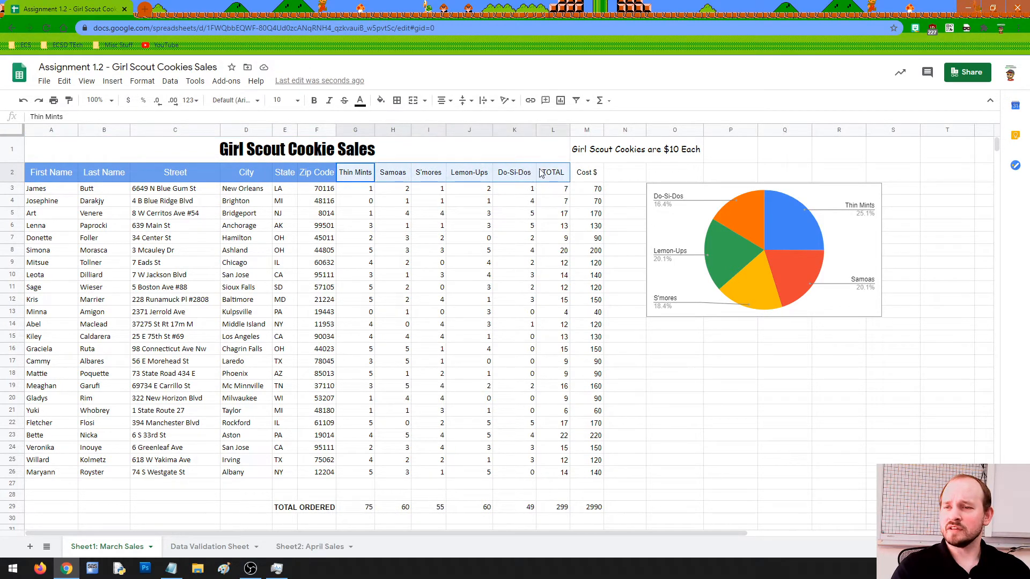
click(380, 100)
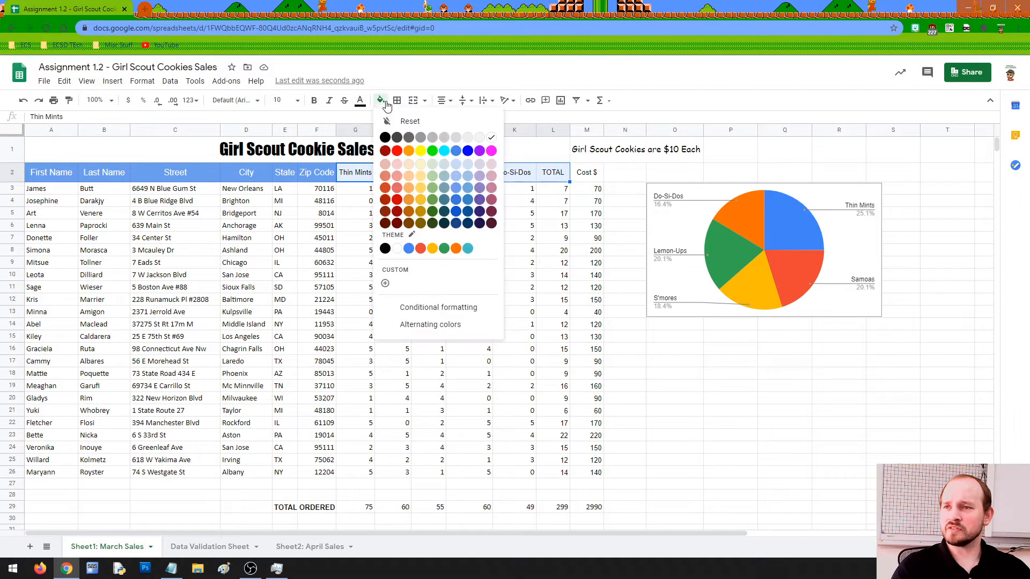
click(386, 176)
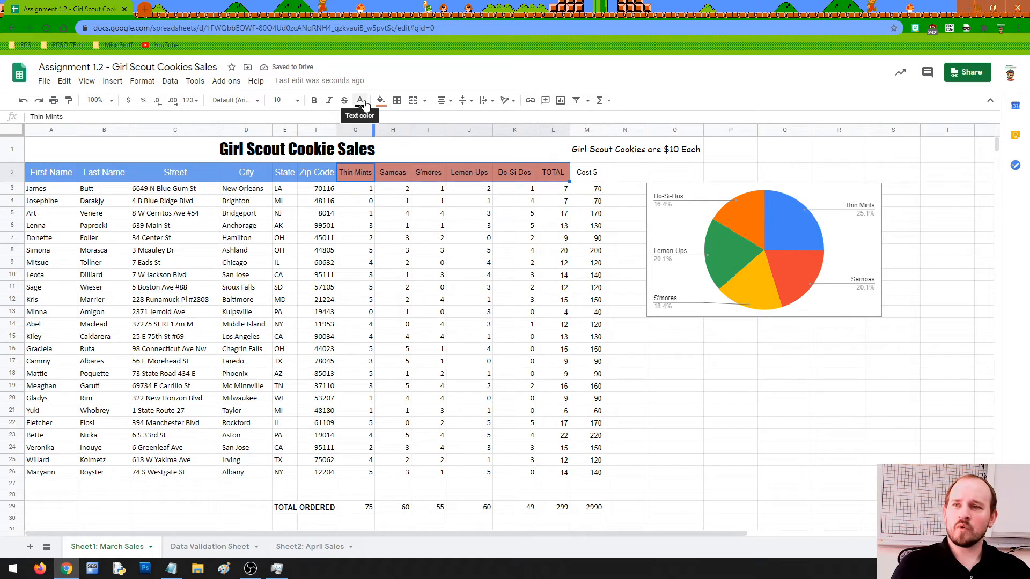
click(360, 100)
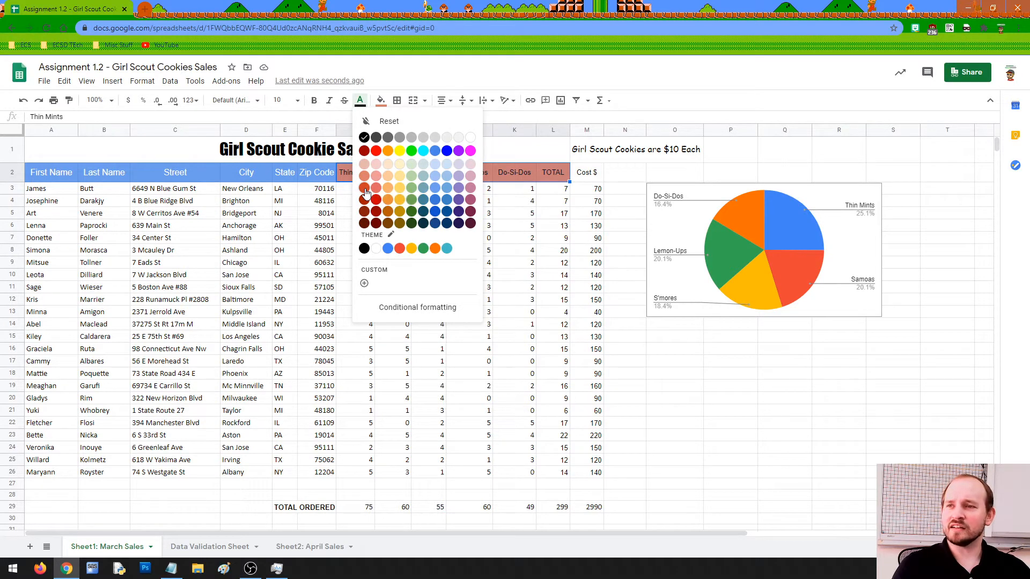
click(365, 191)
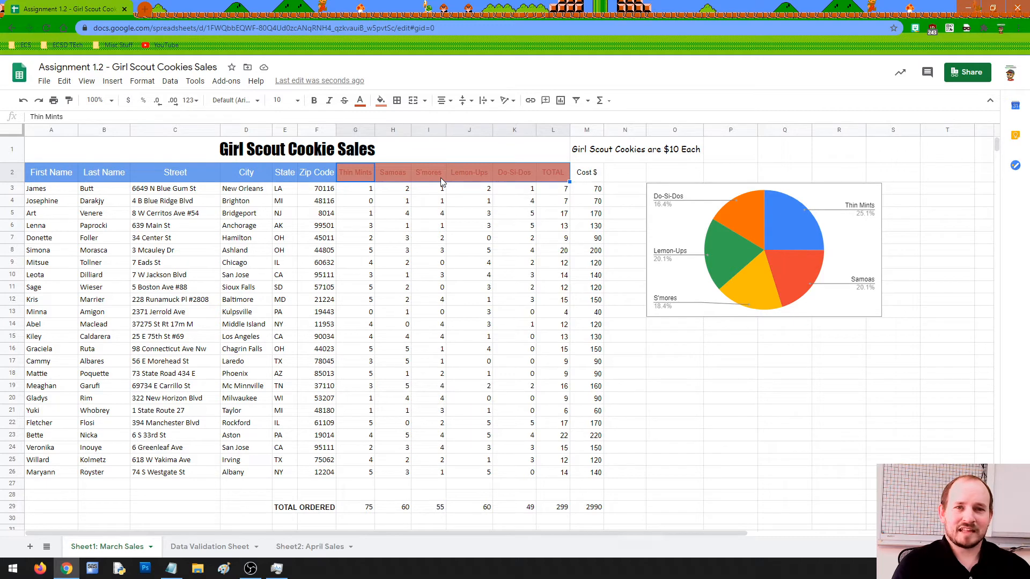
Make those headers white 12-point text and widen the Thin Mints and Lemon-Ups columns.
drag(358, 174, 549, 170)
click(362, 103)
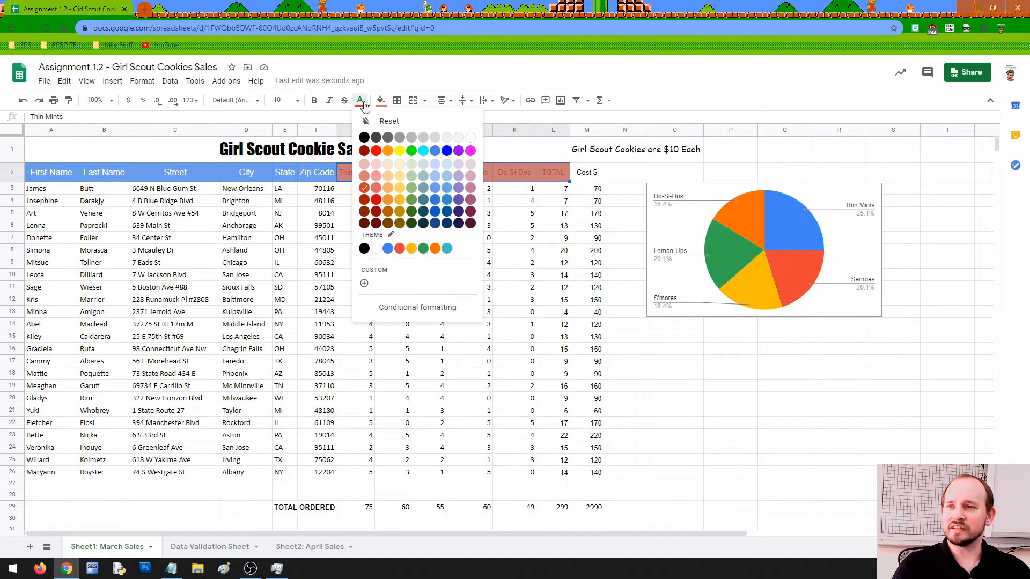
click(470, 138)
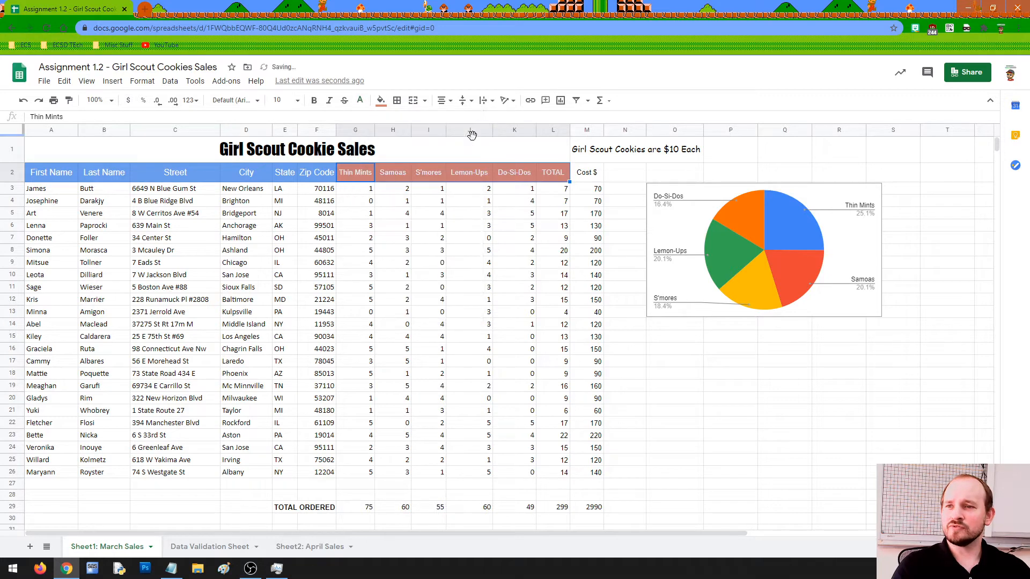
click(281, 101)
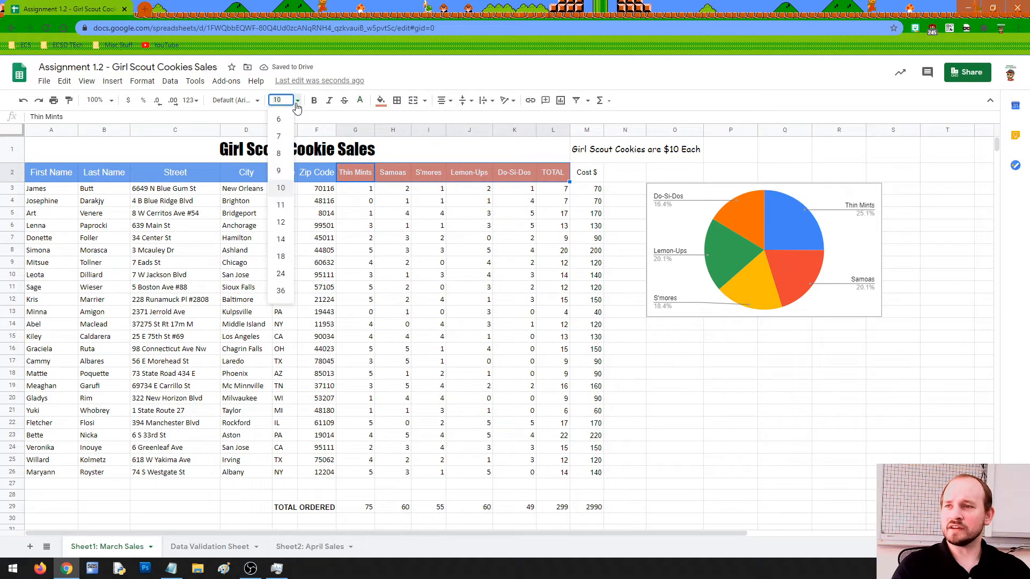
click(284, 219)
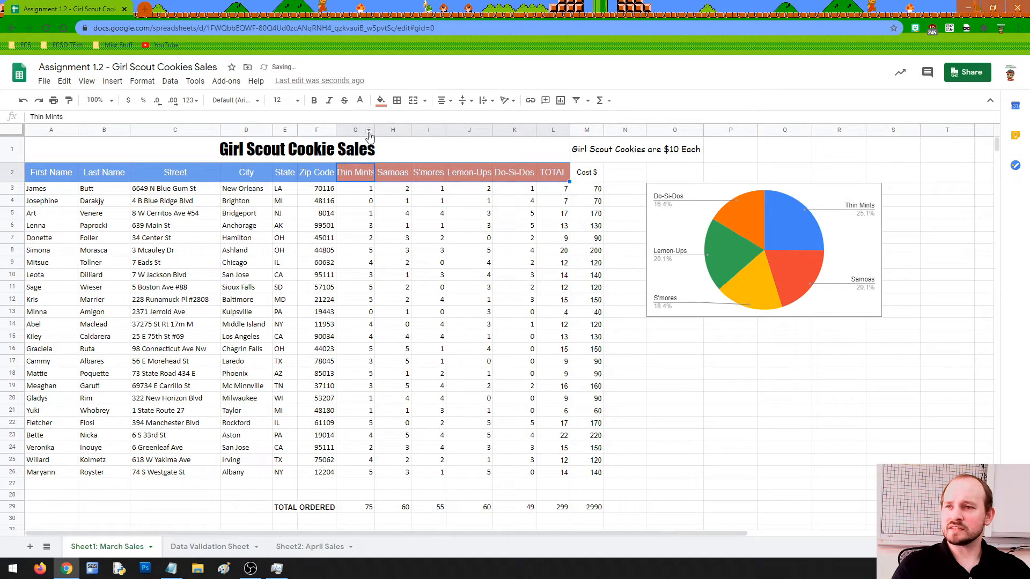
drag(374, 132, 381, 132)
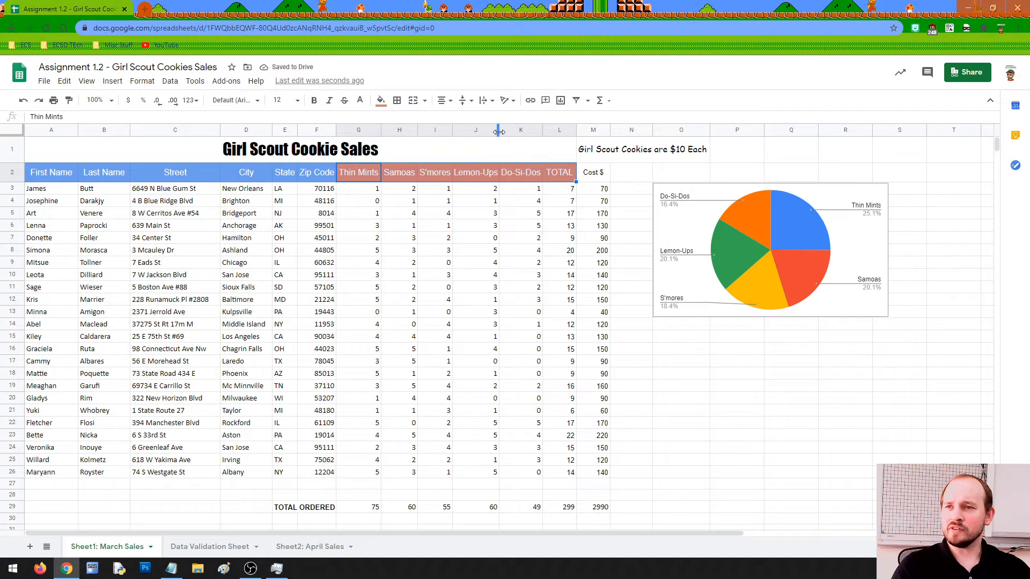
drag(499, 132, 458, 133)
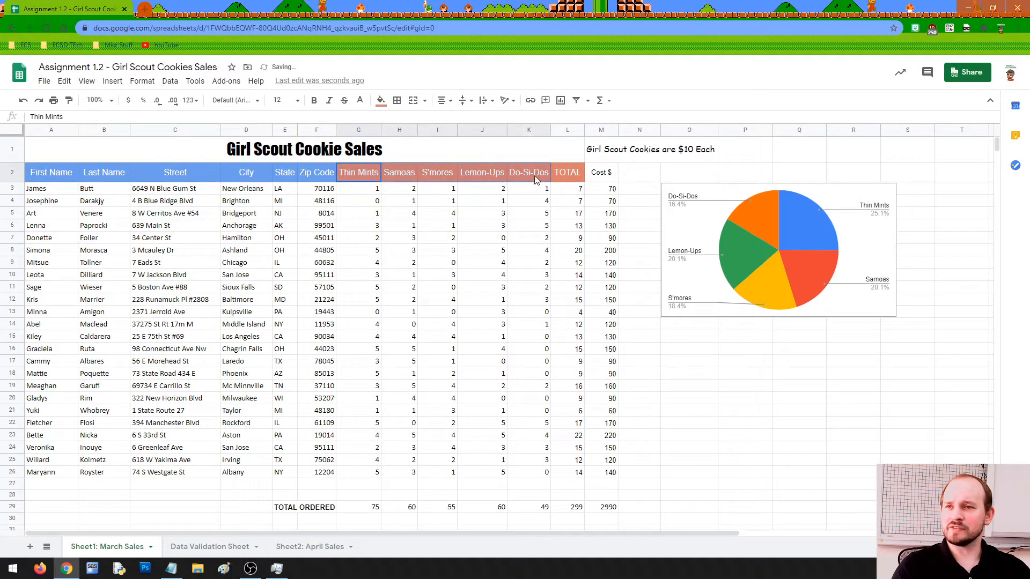
Change the Thin Mints through TOTAL header text colour to light yellow.
drag(536, 178, 561, 179)
click(380, 101)
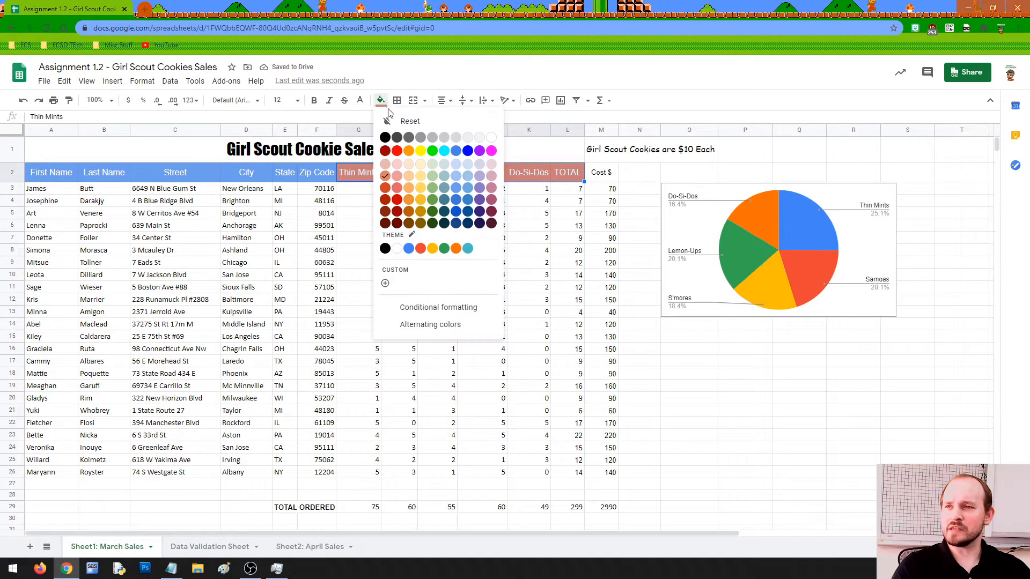
click(380, 100)
click(360, 100)
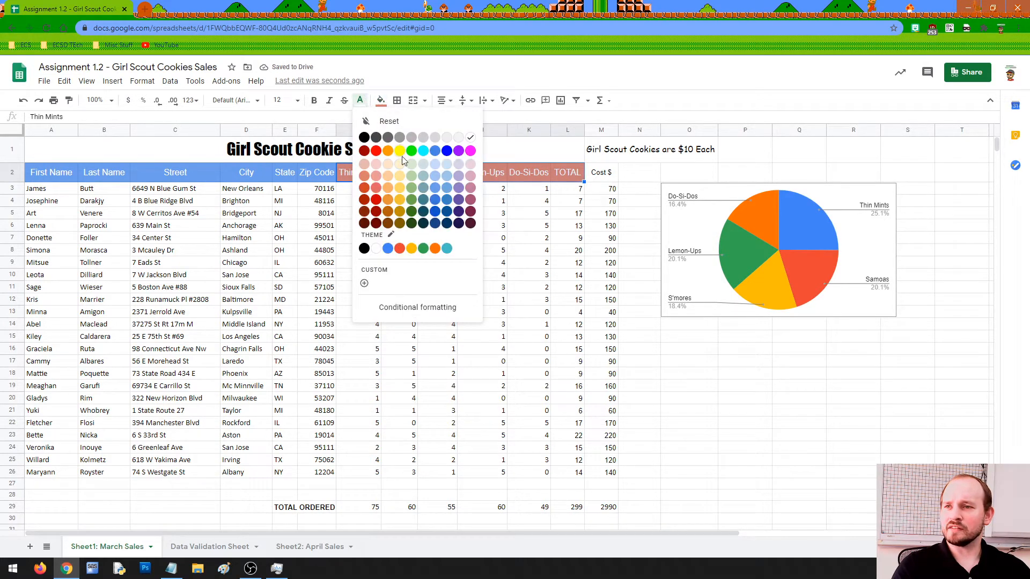
click(400, 176)
click(397, 193)
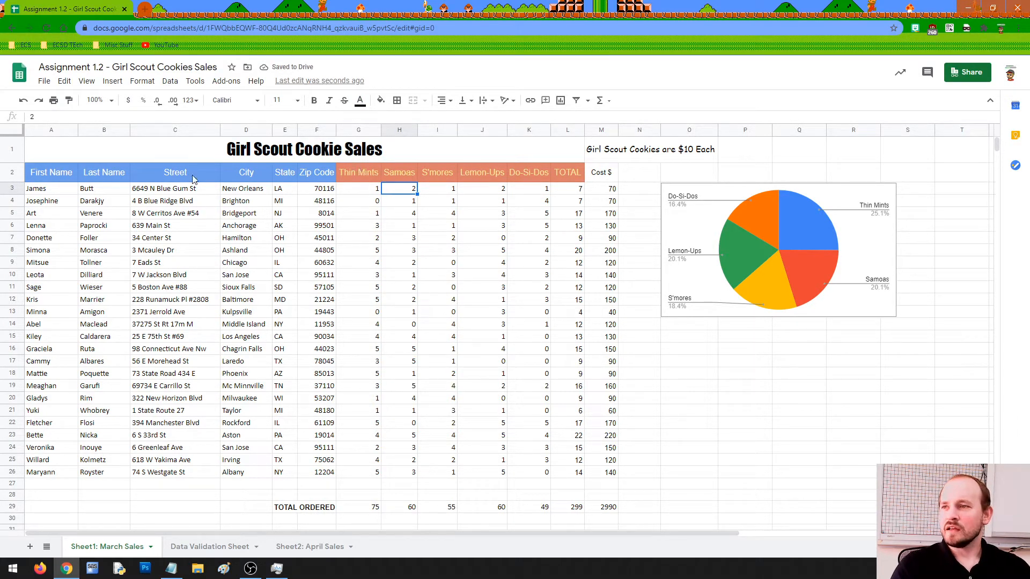
drag(57, 171, 567, 180)
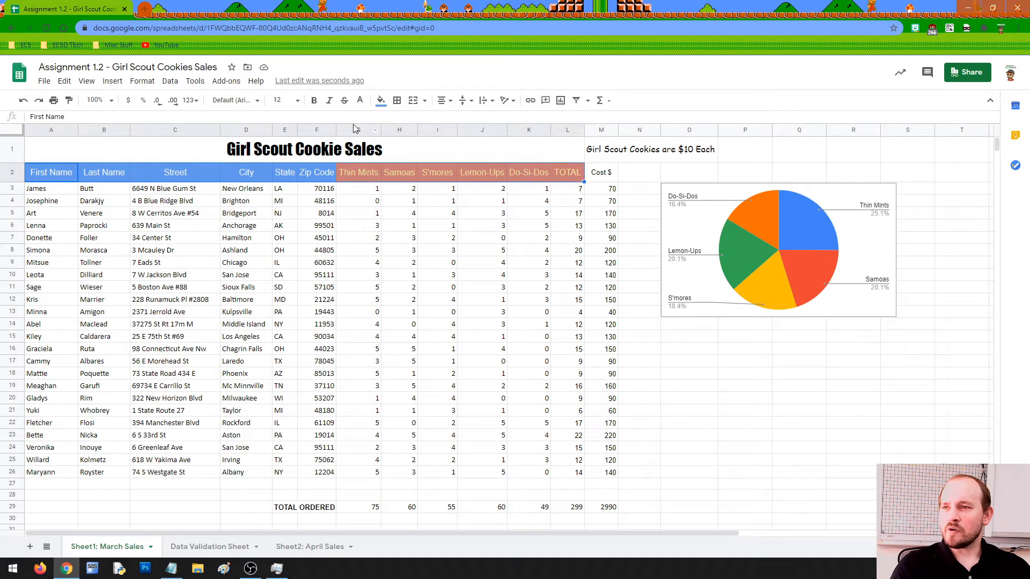
Bold headers A2:L2 and widen the Zip Code, Thin Mints and Lemon-Ups columns.
click(314, 100)
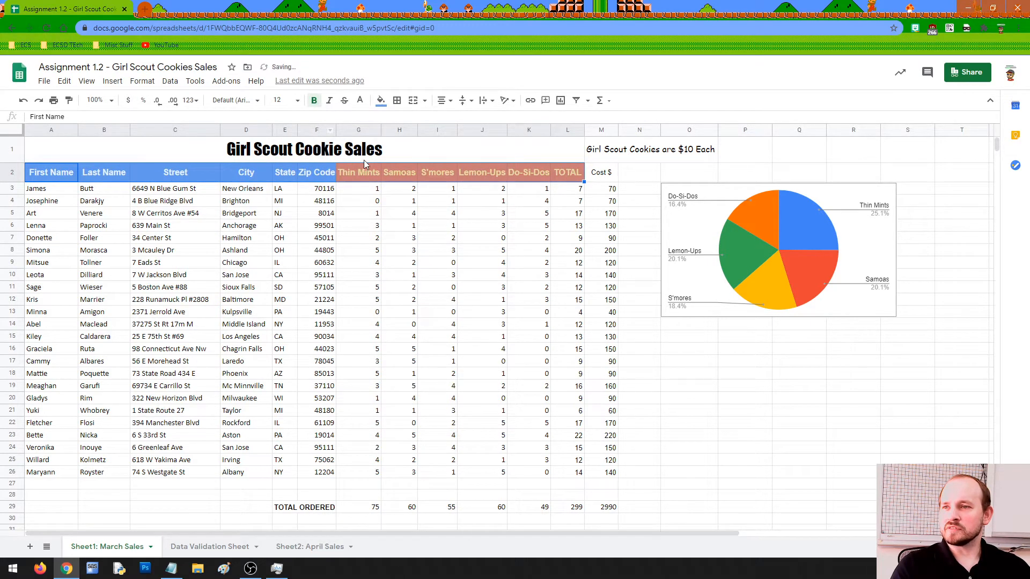
drag(337, 132, 300, 132)
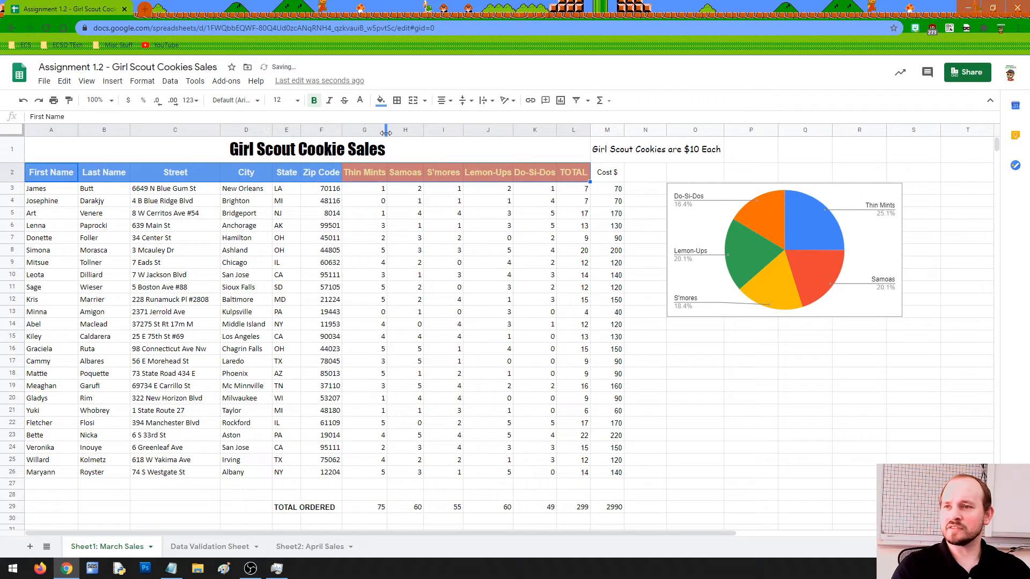
drag(386, 133, 431, 133)
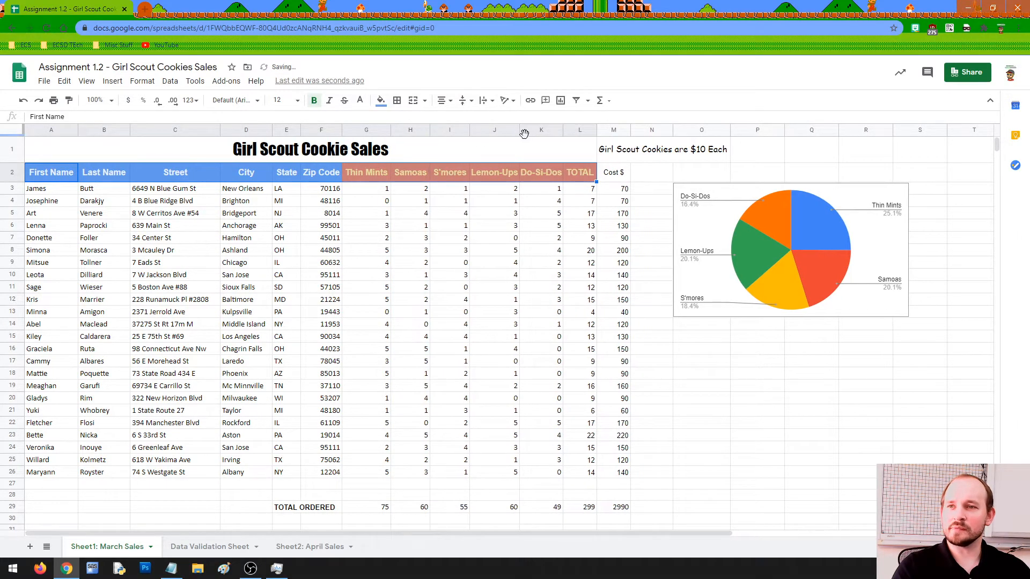
drag(521, 132, 607, 130)
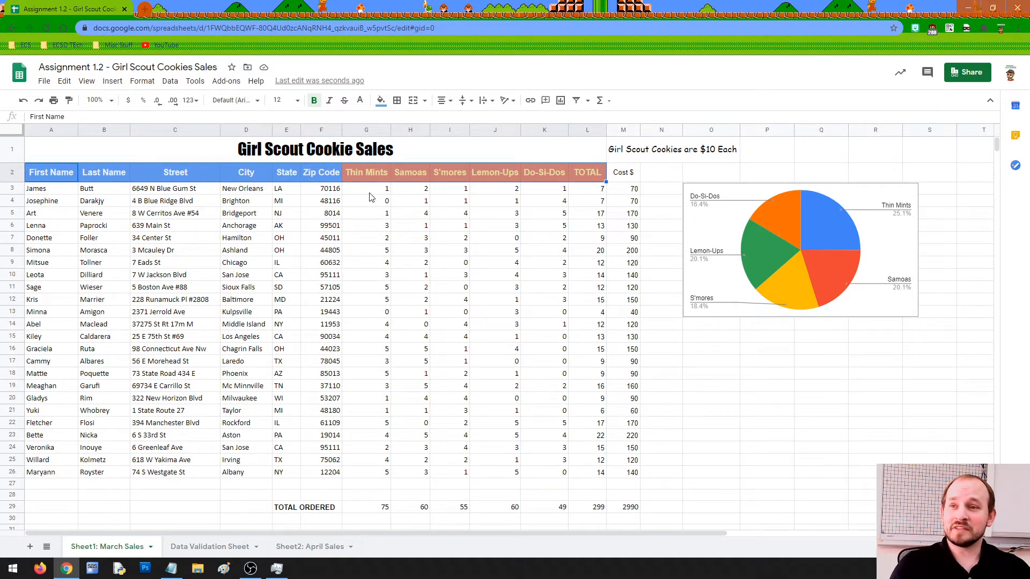
drag(70, 172, 590, 177)
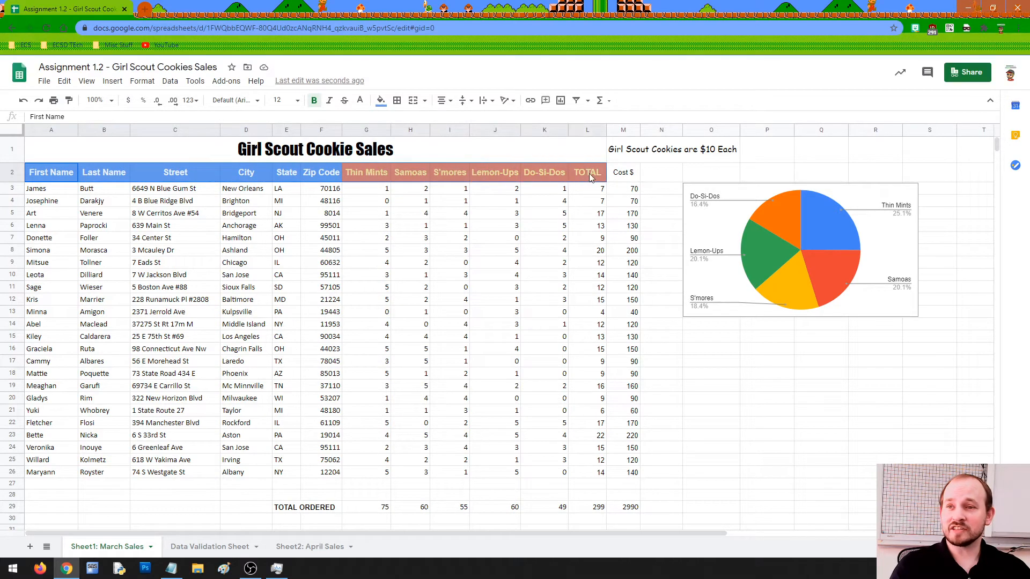
Give the Cost $ header in M2 a dark green fill with white 12-point text.
click(624, 174)
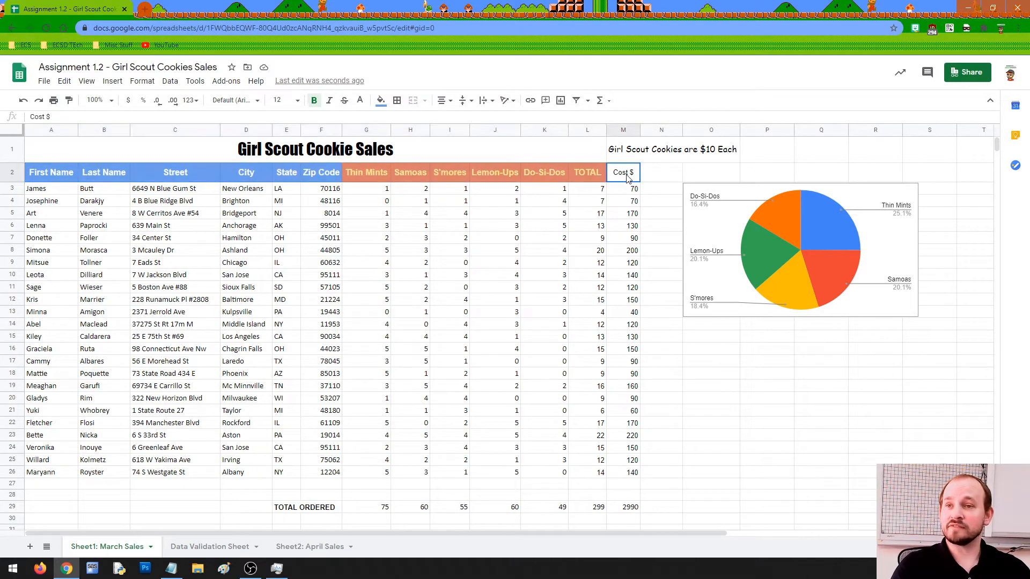
click(381, 100)
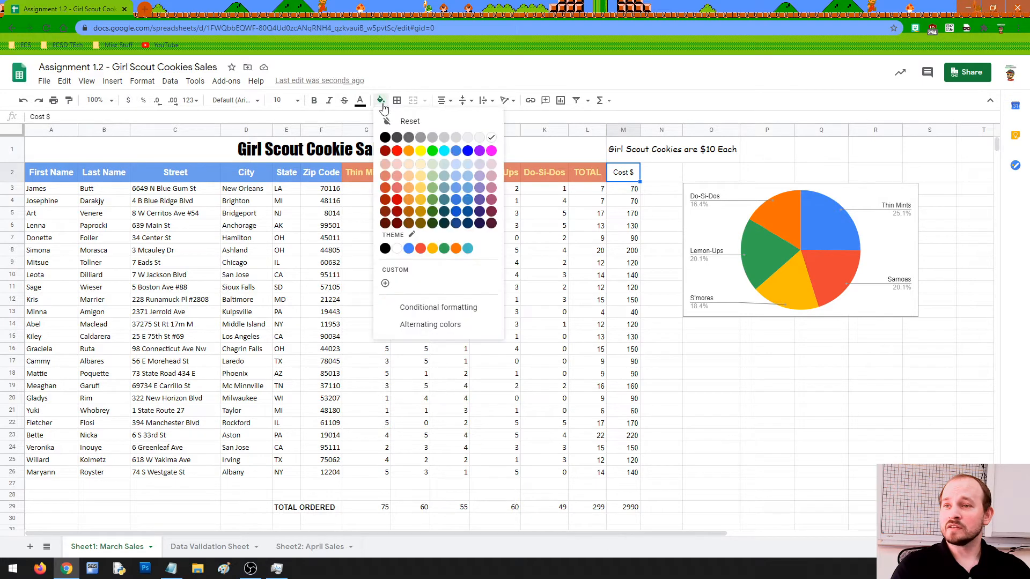
click(432, 212)
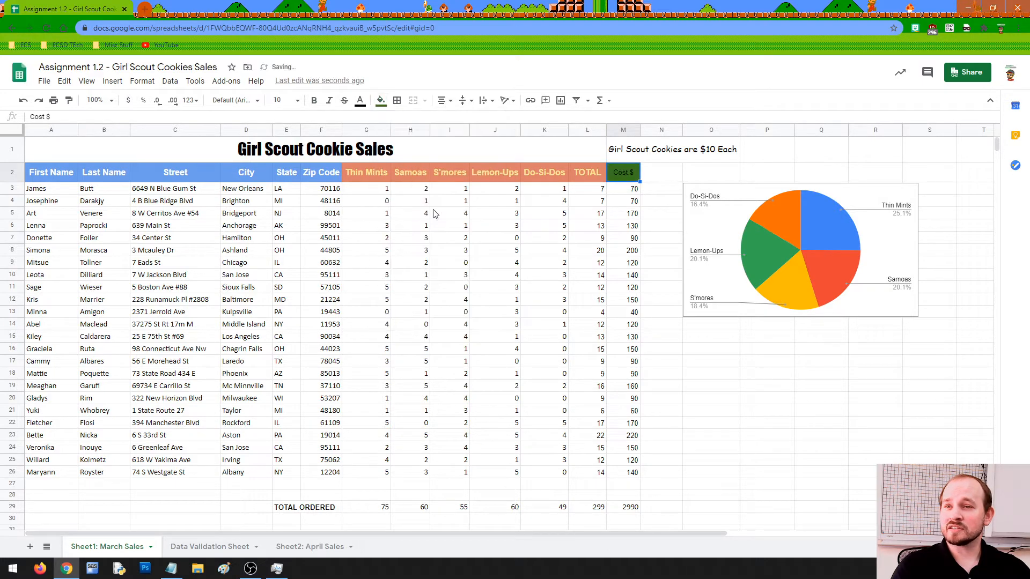
click(360, 101)
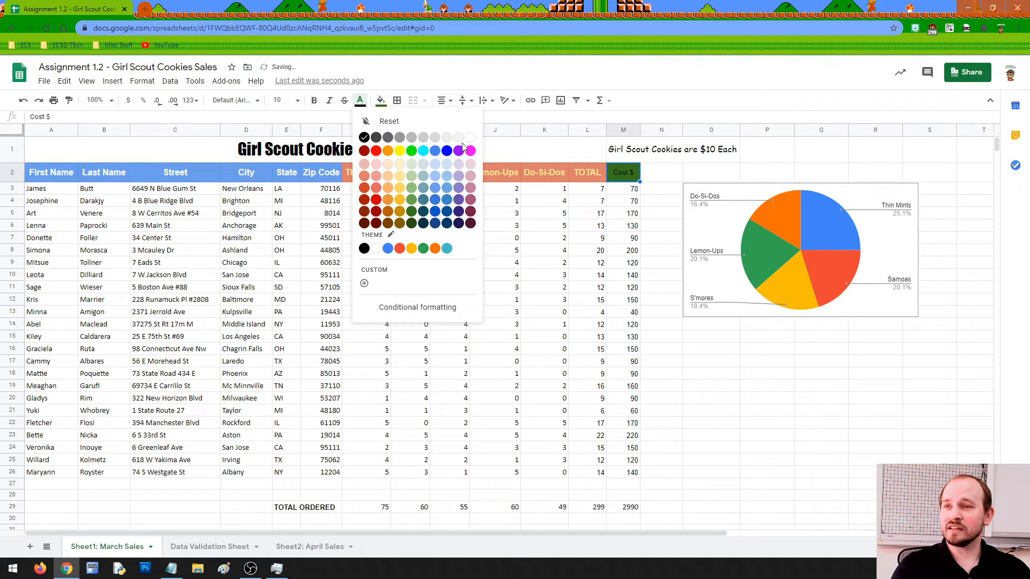
click(470, 139)
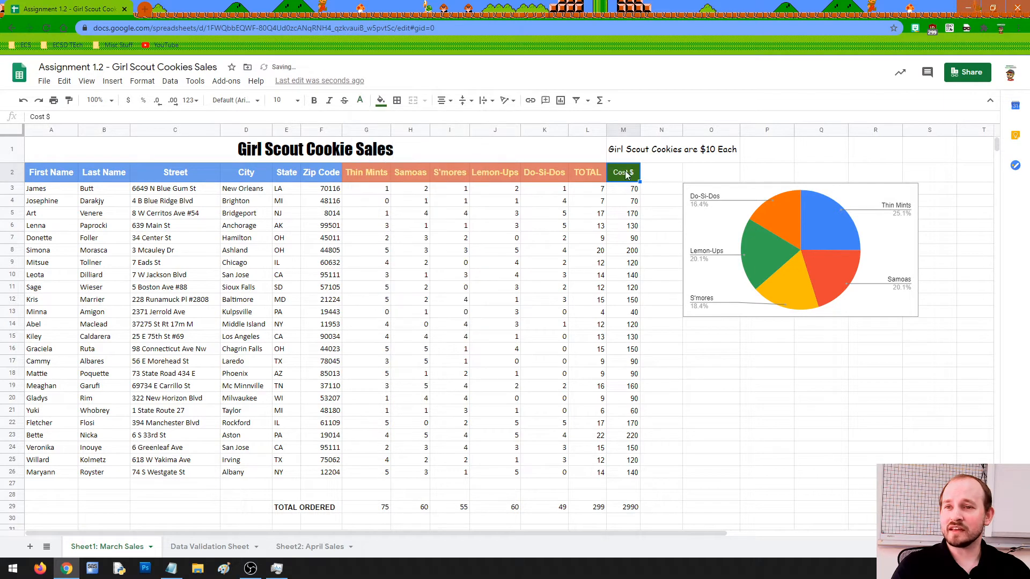
click(280, 101)
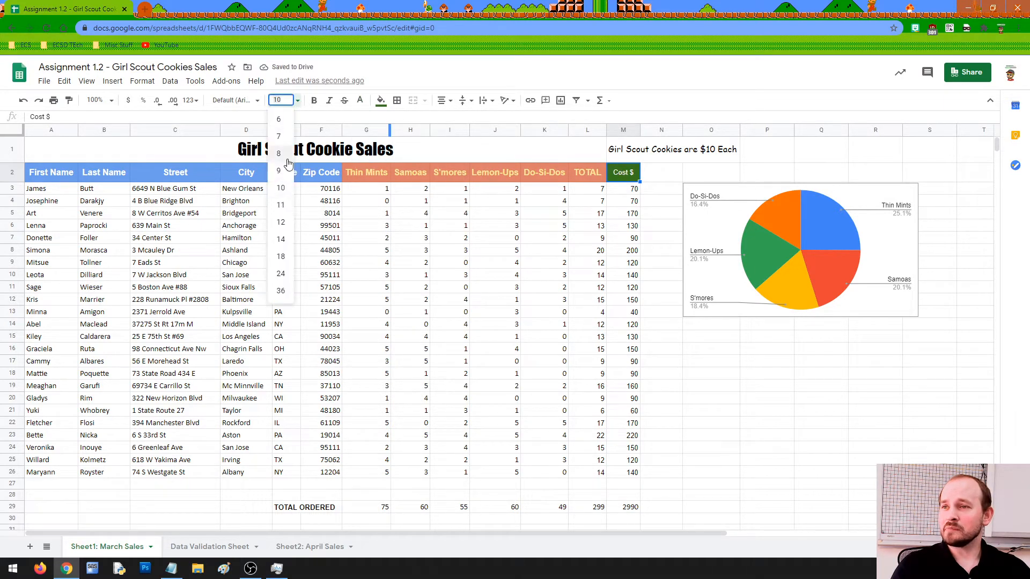
click(280, 221)
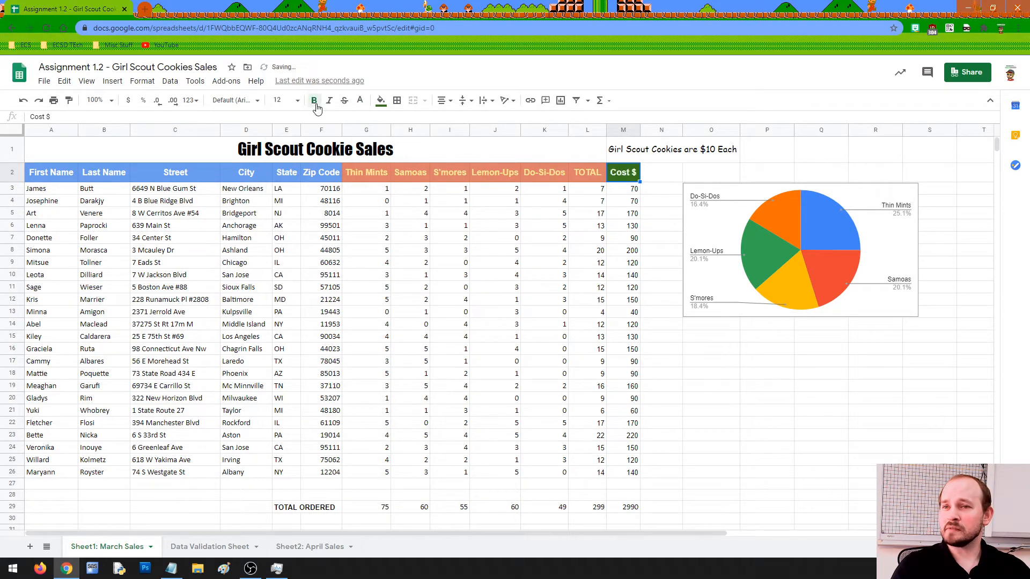
click(558, 263)
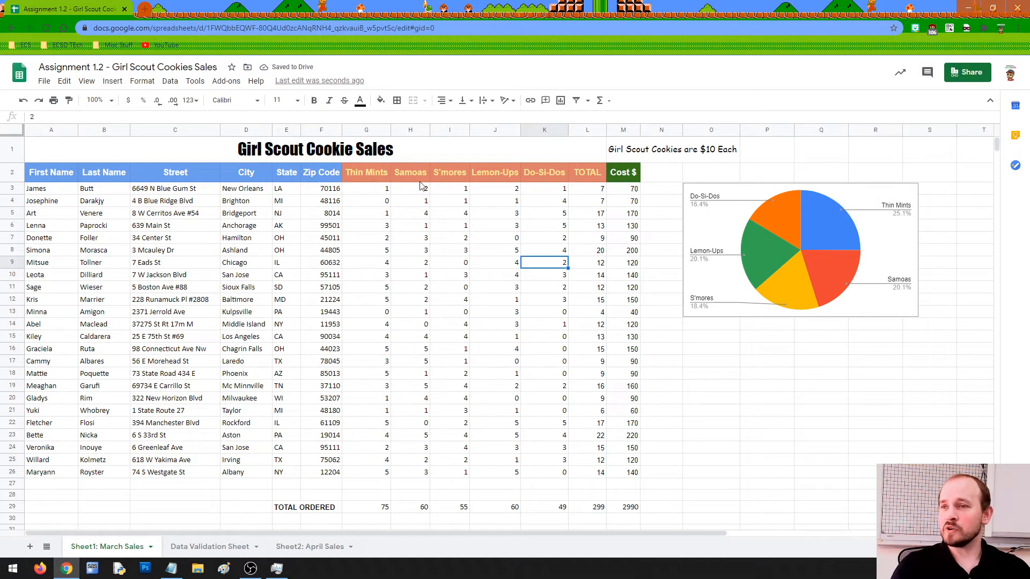
click(258, 156)
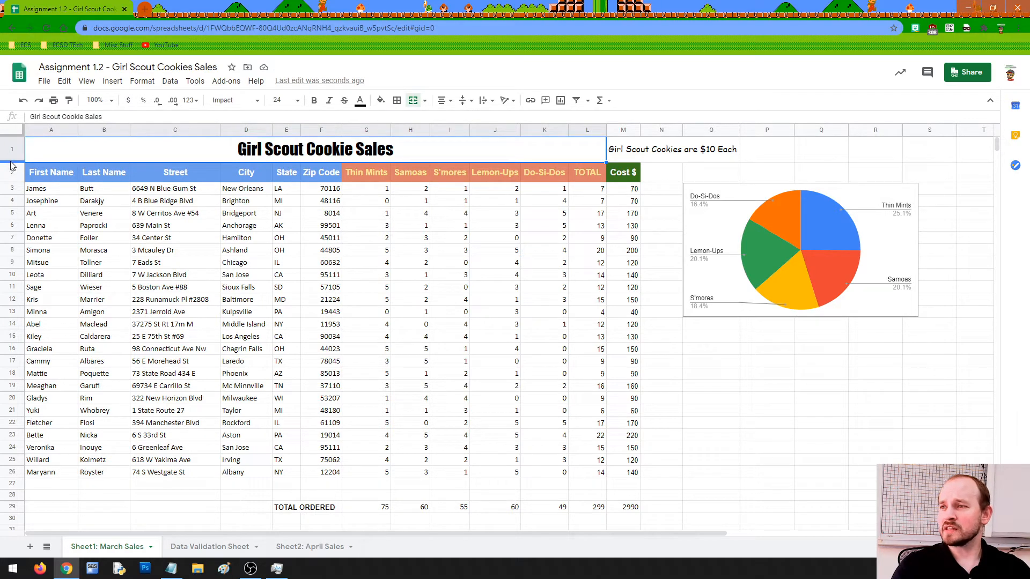
Heighten row 1 and set the Girl Scout Cookie Sales title to size 36.
drag(12, 162, 11, 173)
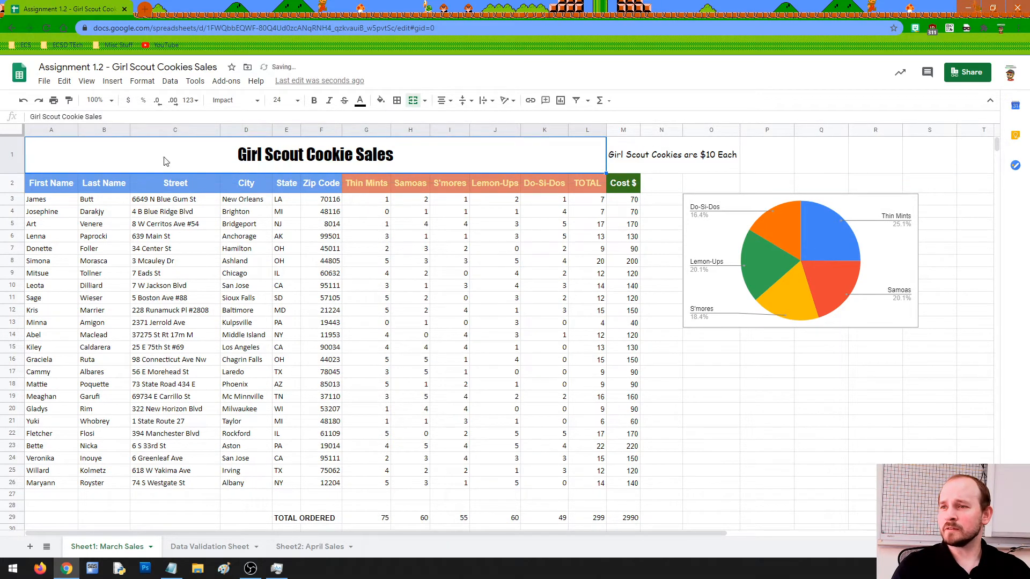
click(297, 101)
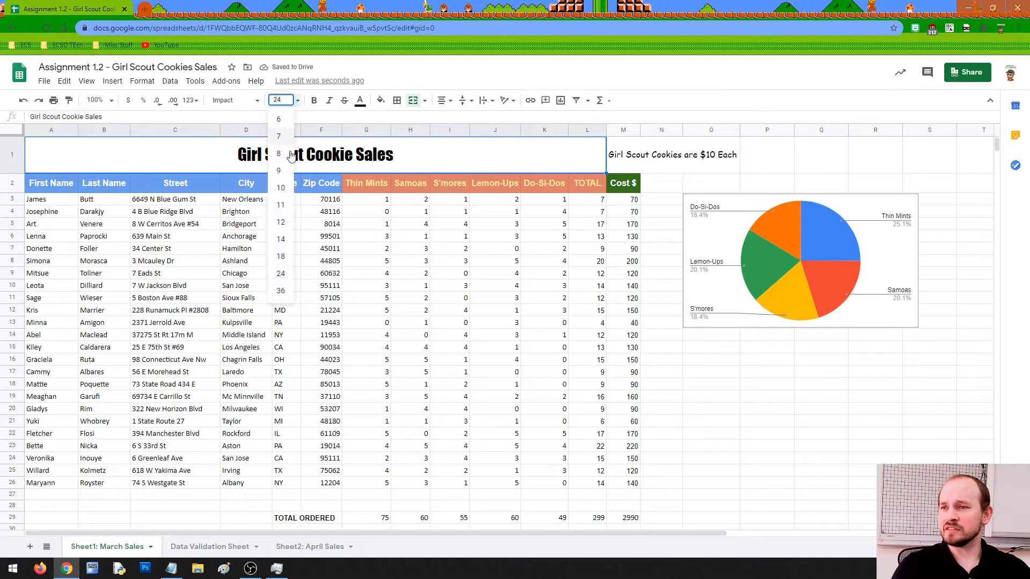
click(283, 289)
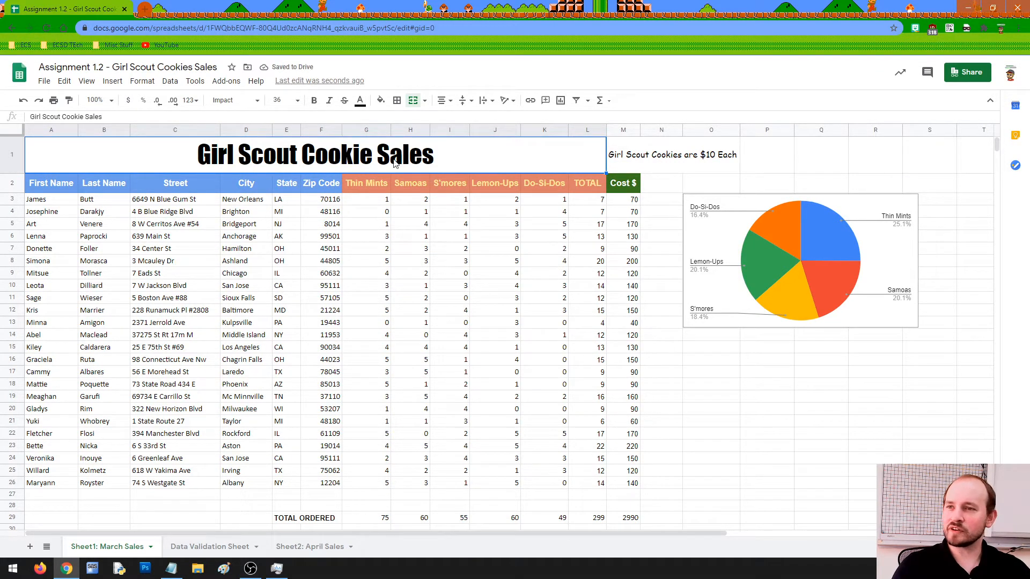
click(382, 101)
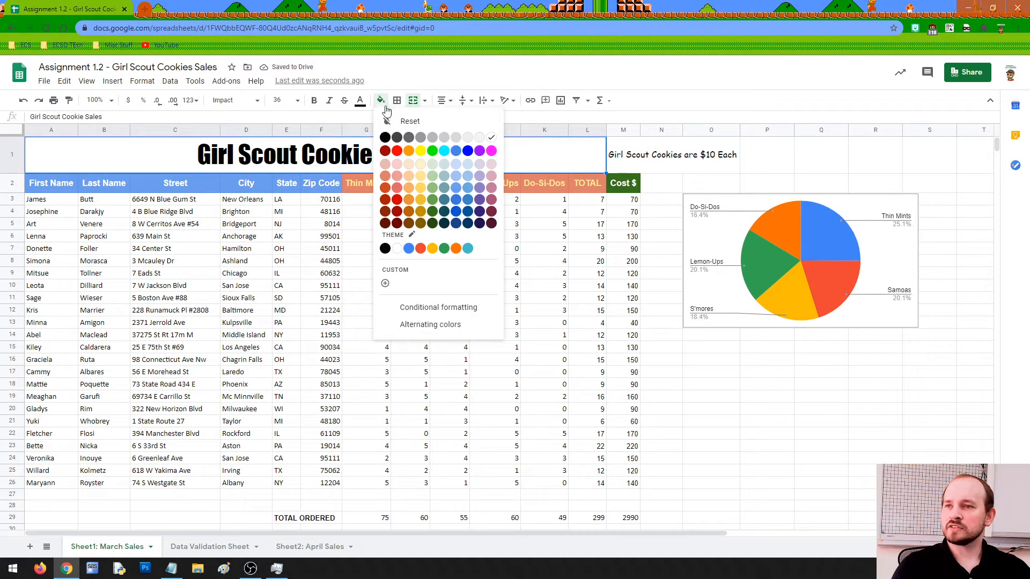
Give the title row a dark green fill with white text.
click(433, 212)
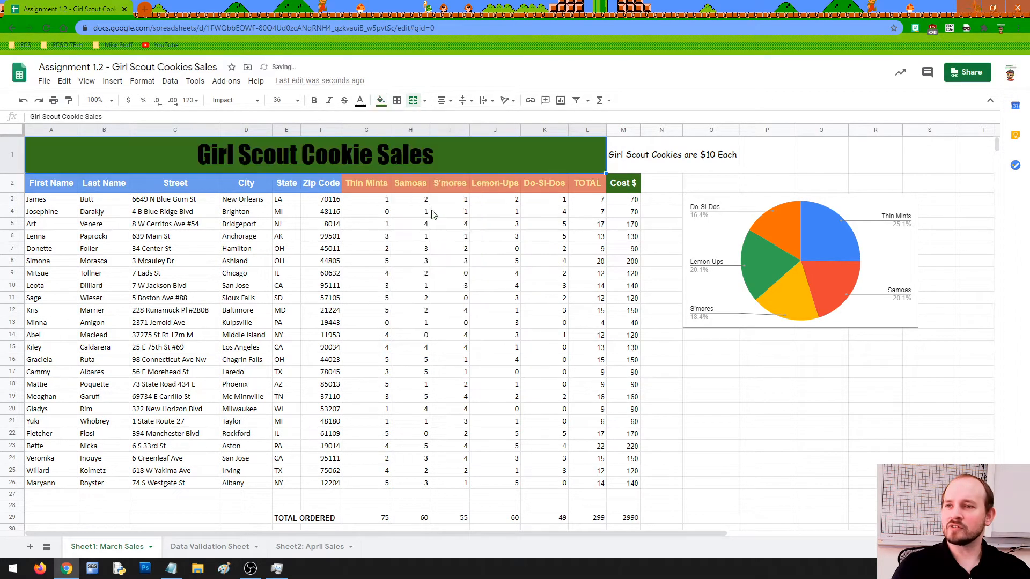
click(360, 101)
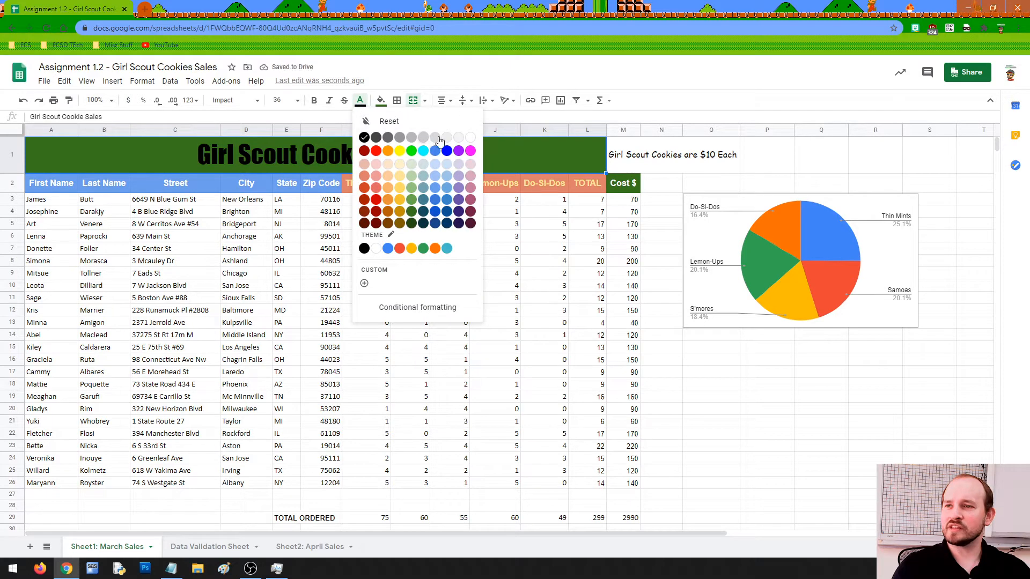
click(471, 140)
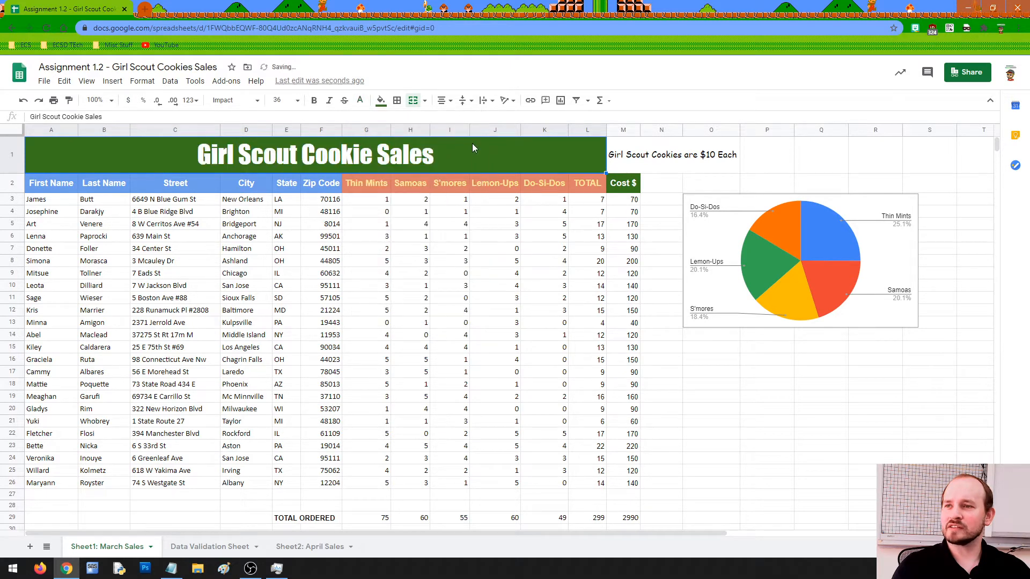
click(518, 240)
Give the $10 Each note in M1 a light green fill with white, non-bold text.
click(647, 147)
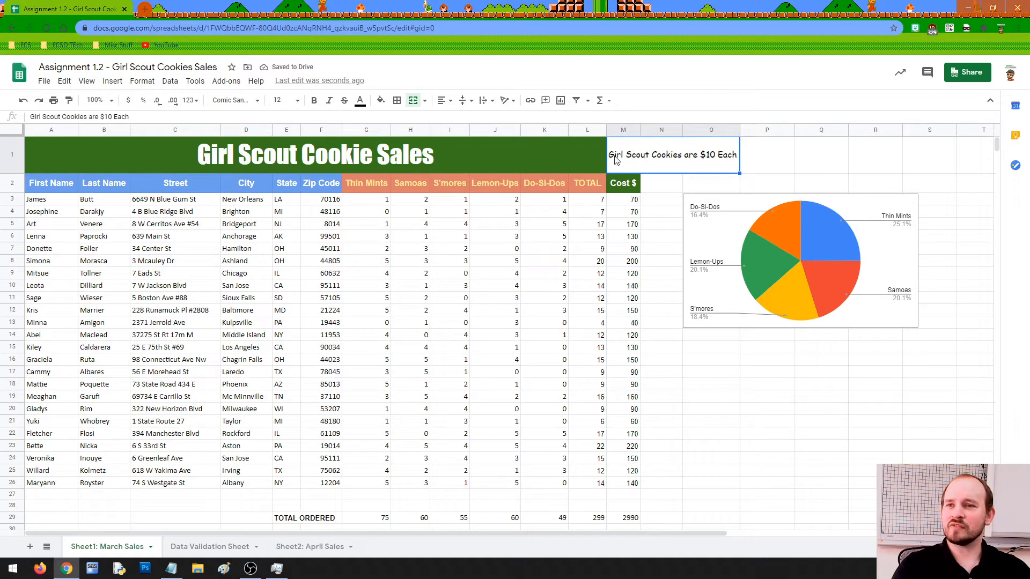
click(381, 104)
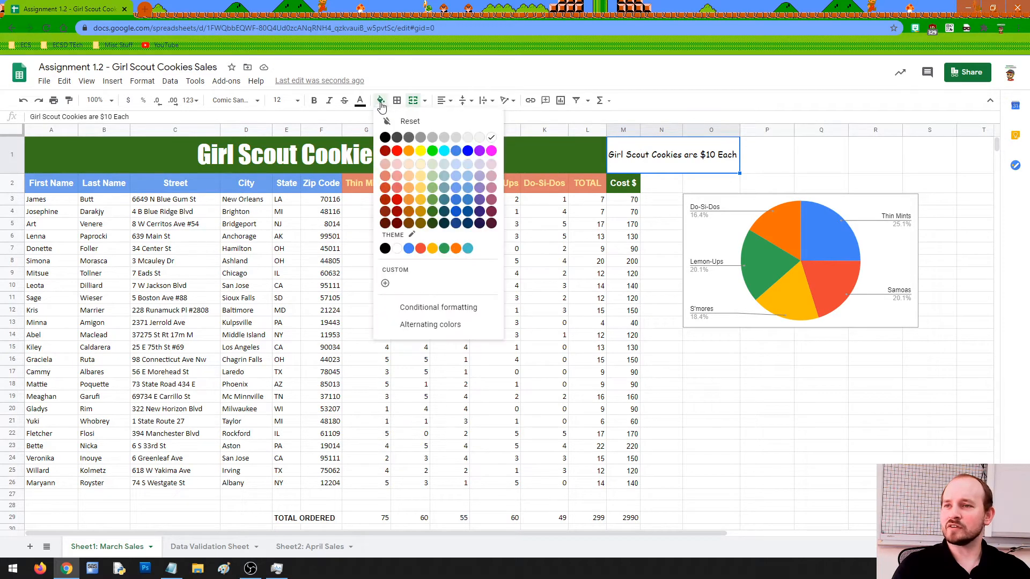
click(432, 176)
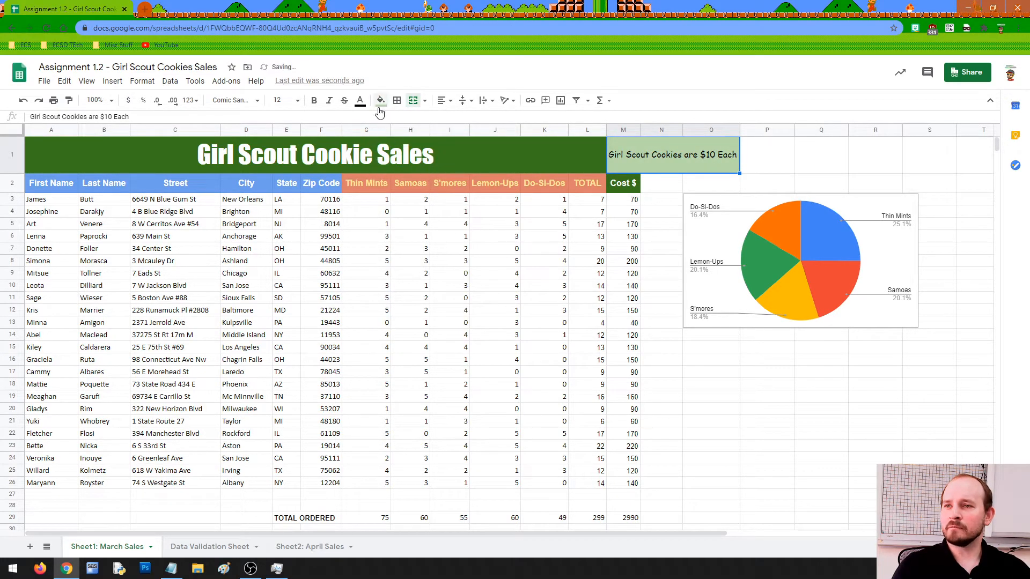
click(360, 101)
click(434, 138)
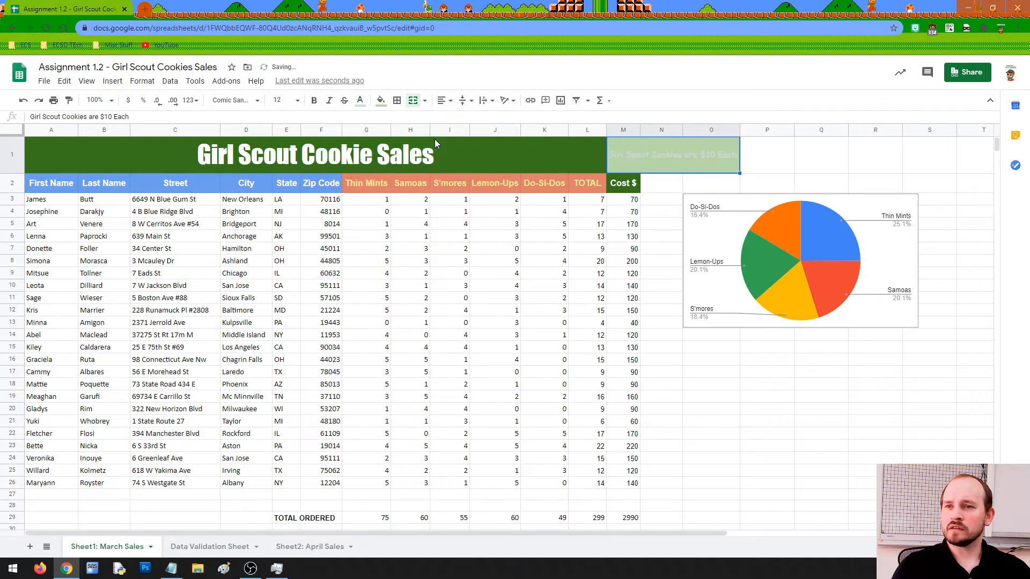
click(361, 102)
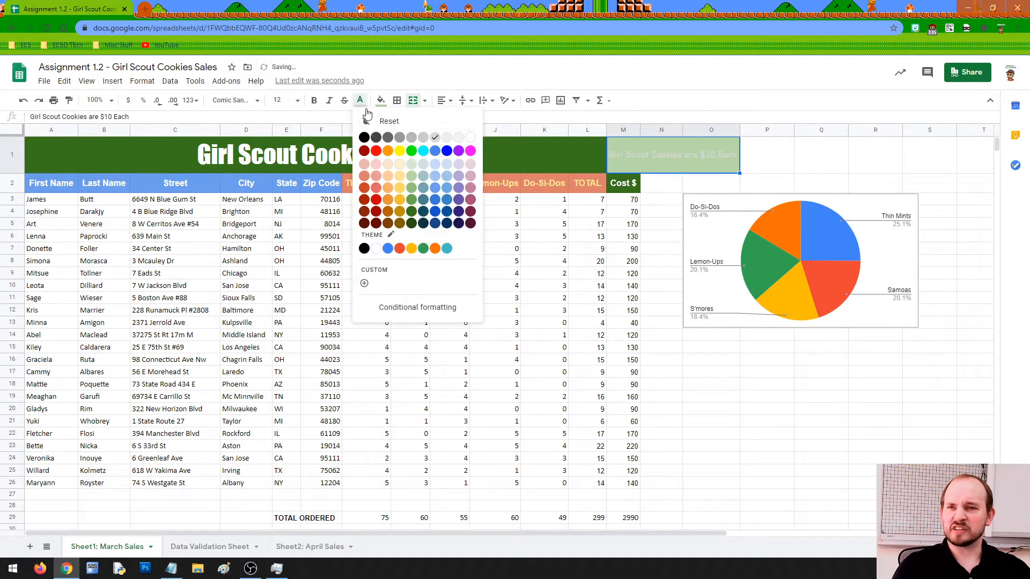
click(471, 138)
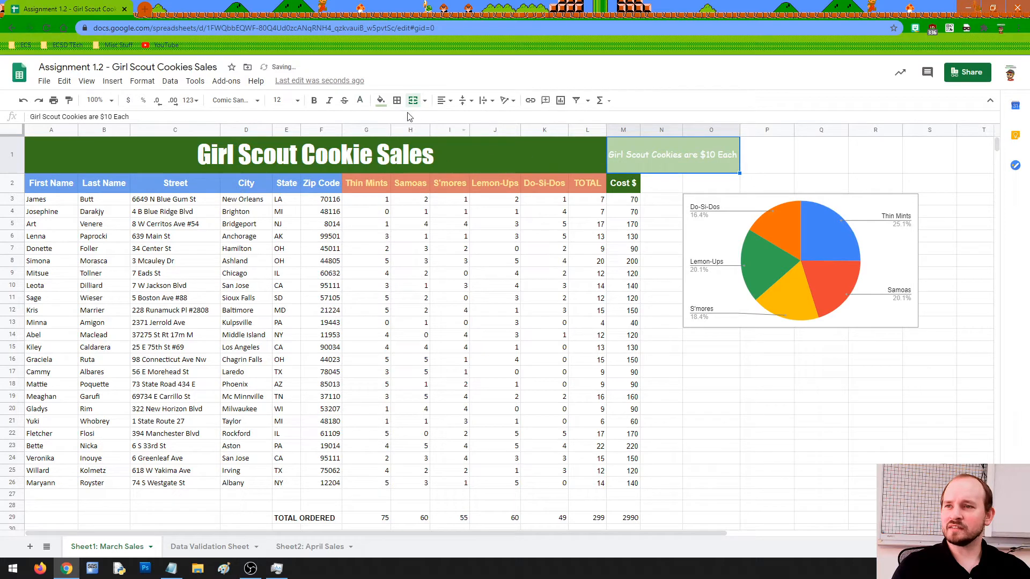
click(314, 100)
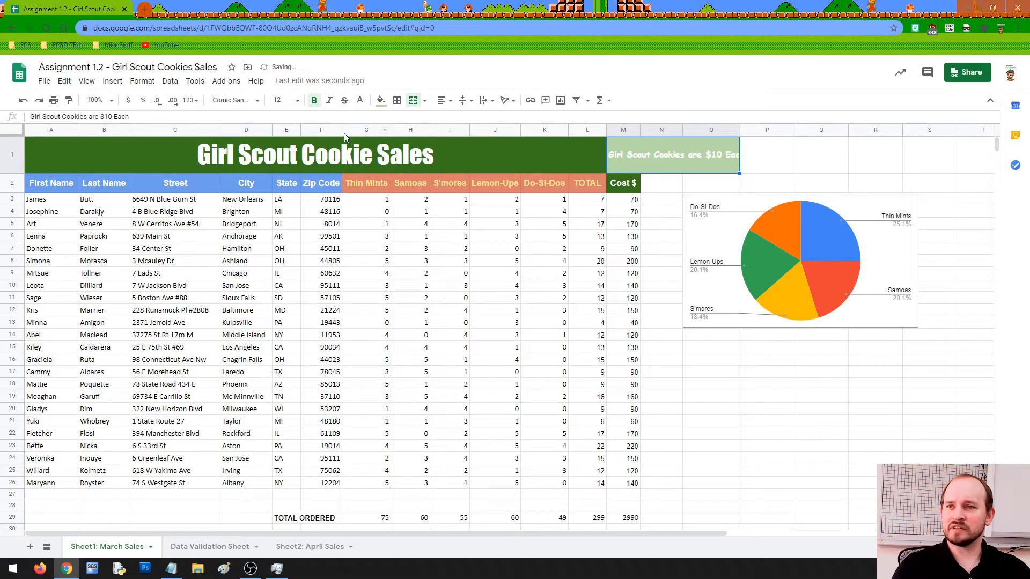
click(313, 100)
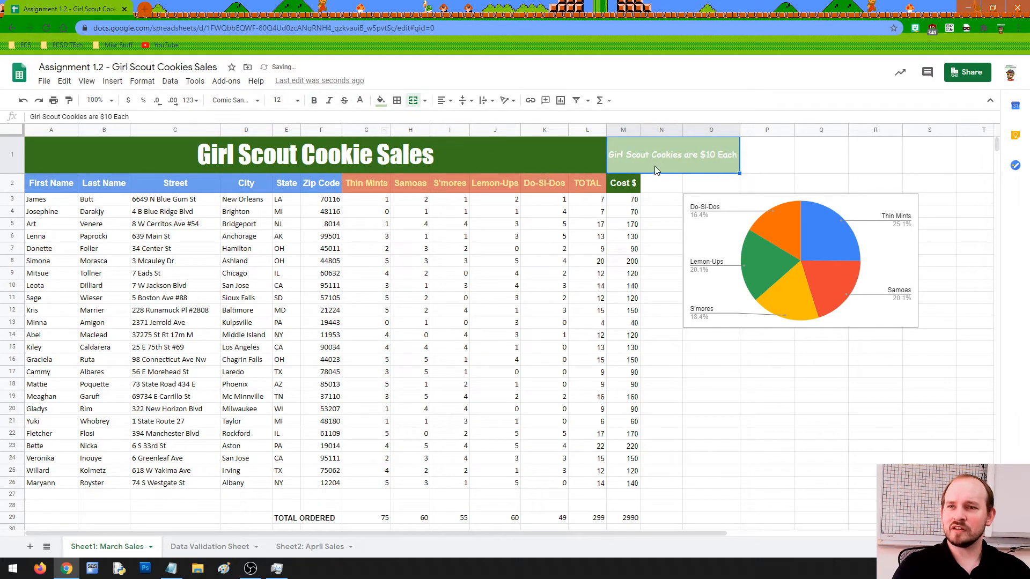
click(764, 171)
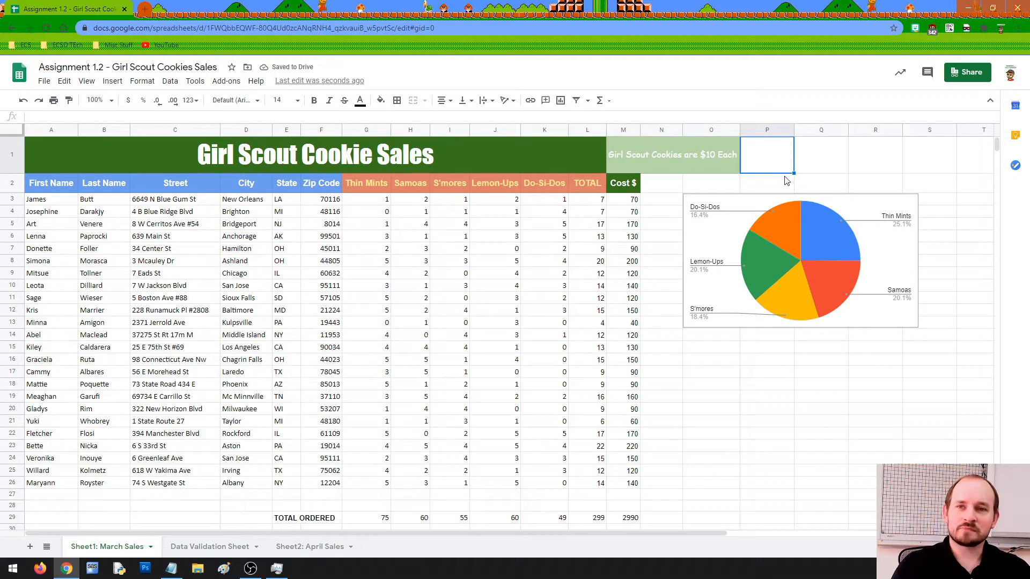
Move the pie chart up beside the table and make it narrower and taller.
click(775, 213)
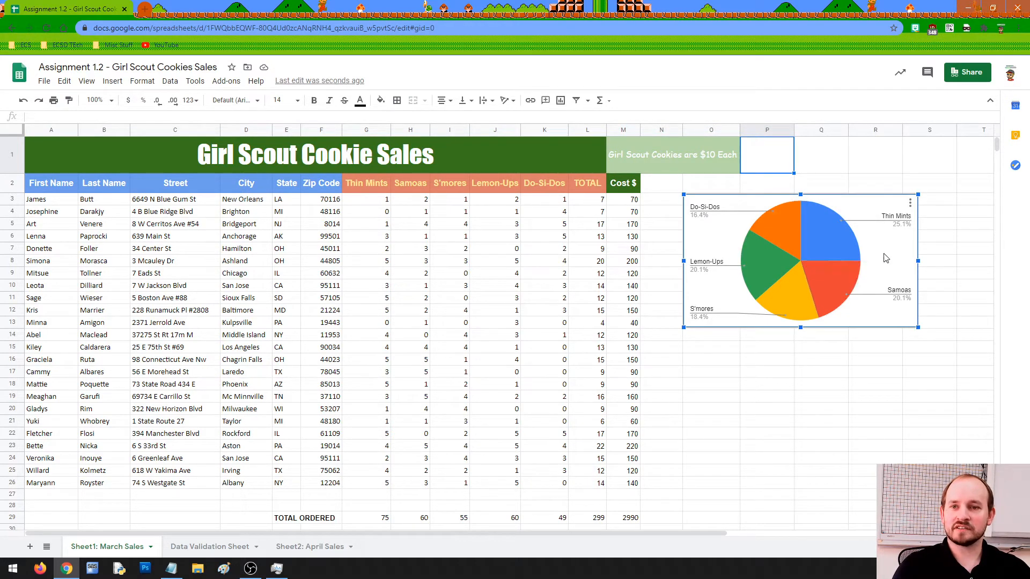
drag(885, 258, 838, 231)
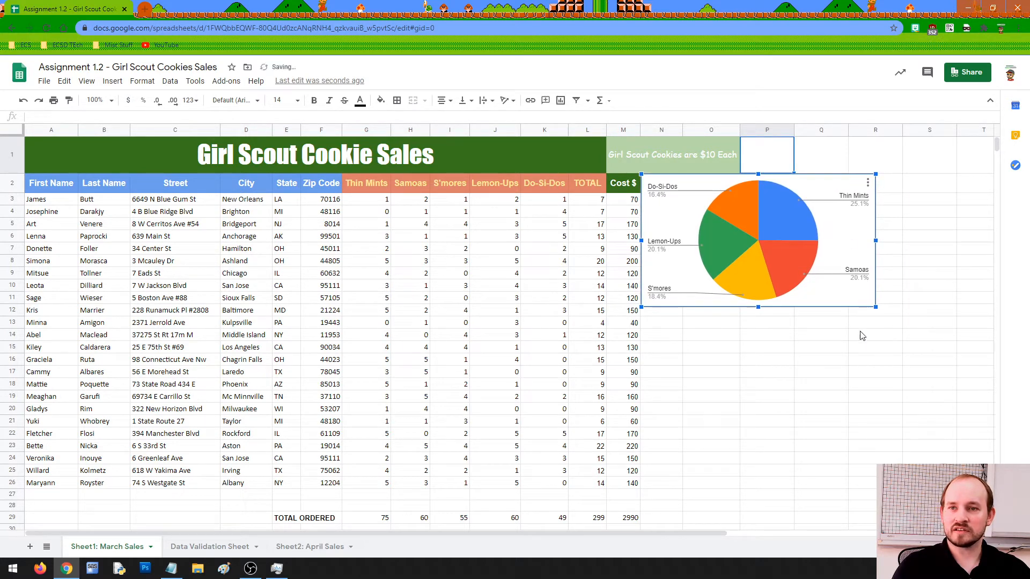
click(856, 343)
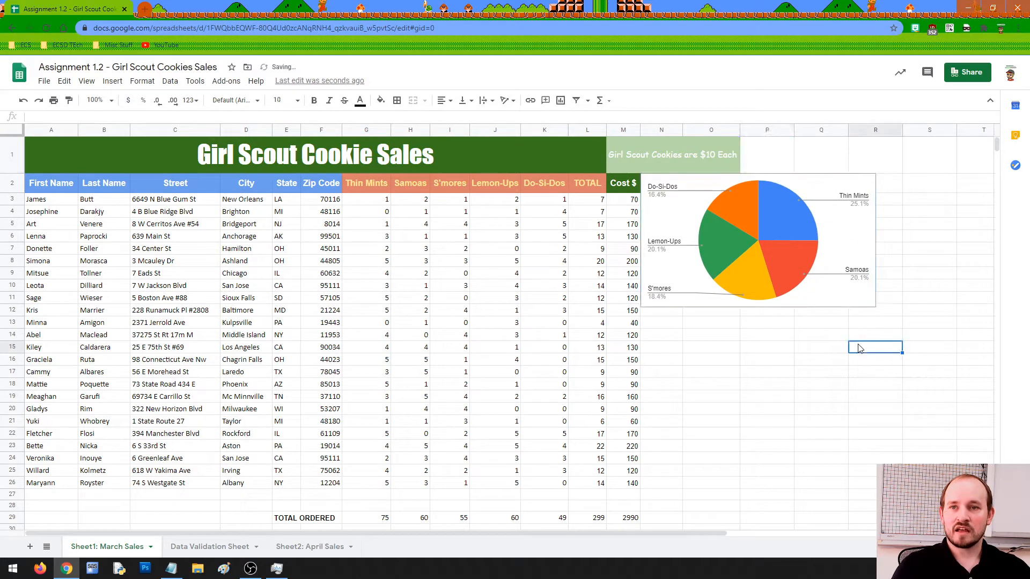
click(861, 276)
drag(875, 240, 915, 240)
drag(776, 308, 782, 364)
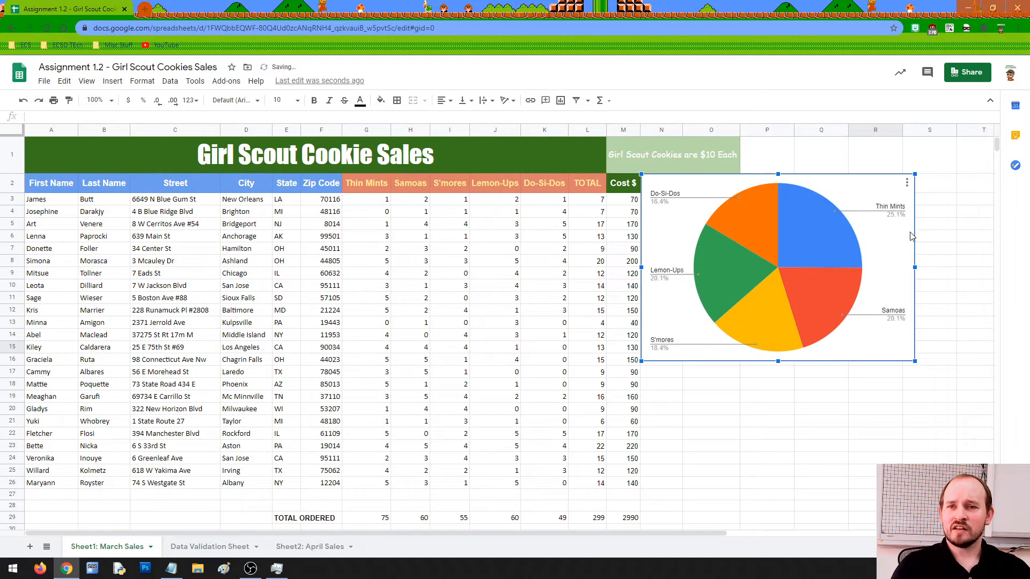
Reposition the pie chart to start at row 3, just below the price note.
drag(861, 180, 904, 249)
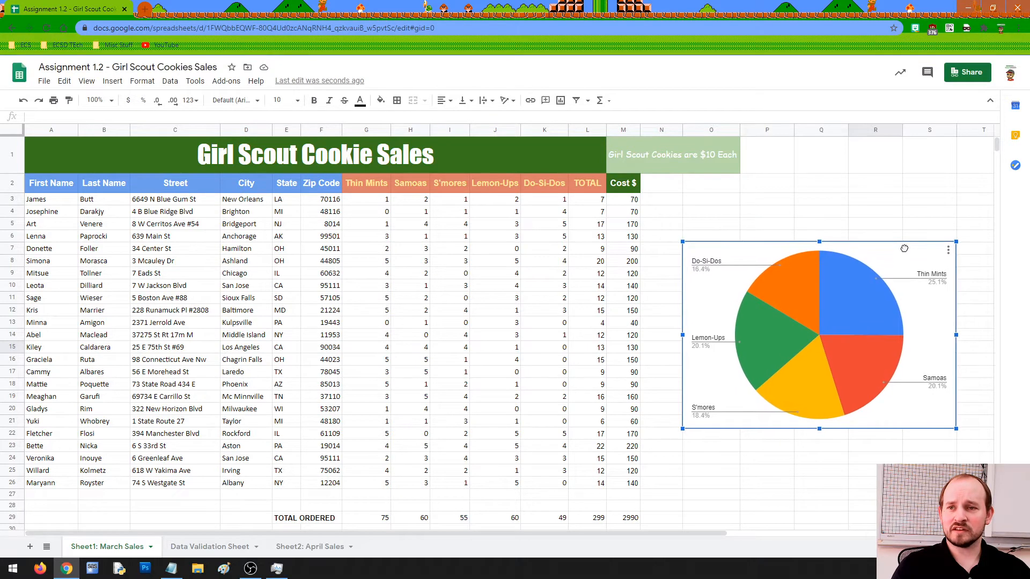
click(879, 175)
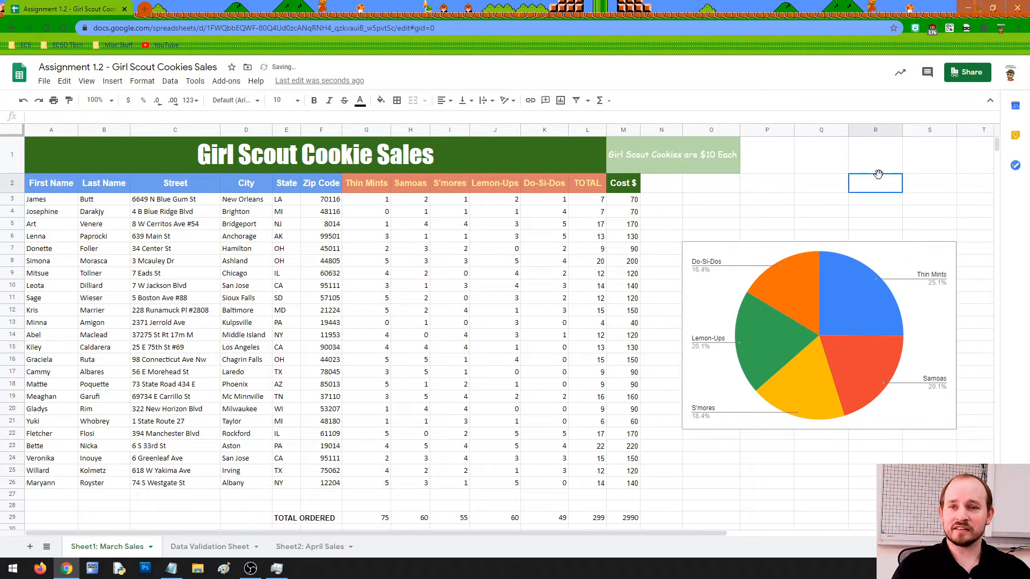
click(892, 261)
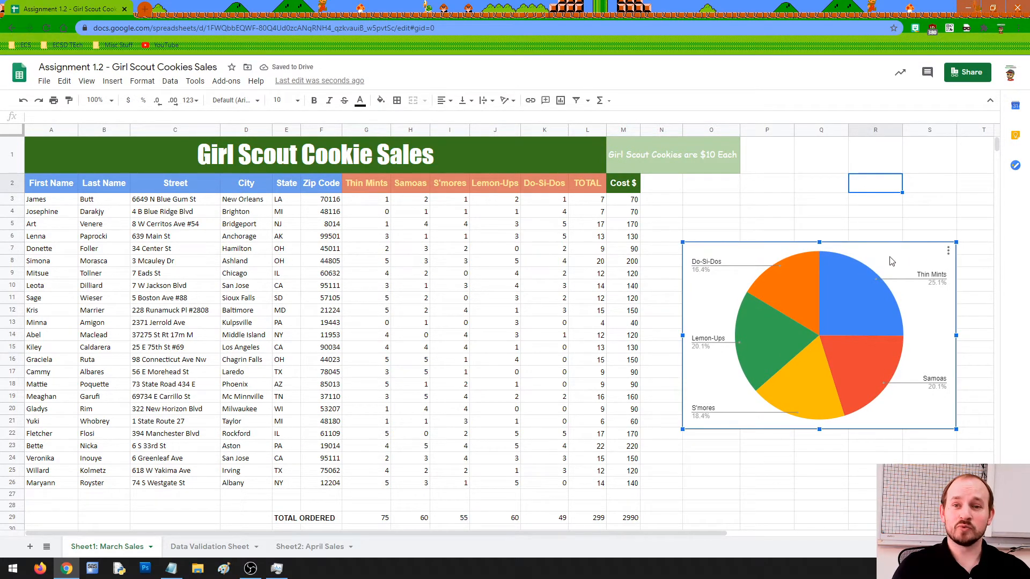
drag(897, 263, 893, 208)
click(829, 172)
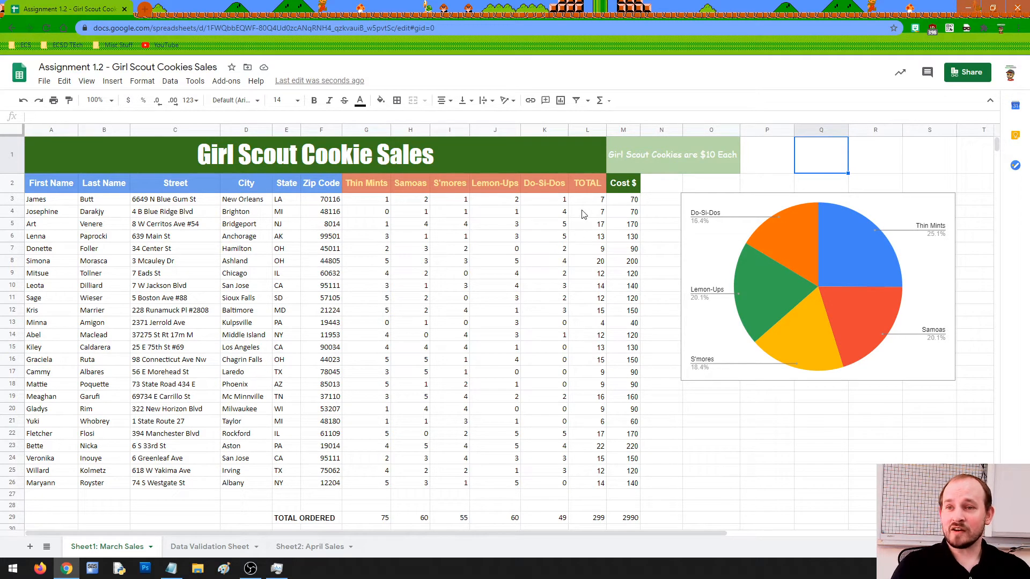
Bold the TOTAL values L3:L26, the row 29 TOTAL ORDERED figures and Cost $ M3:M29.
drag(587, 201, 593, 492)
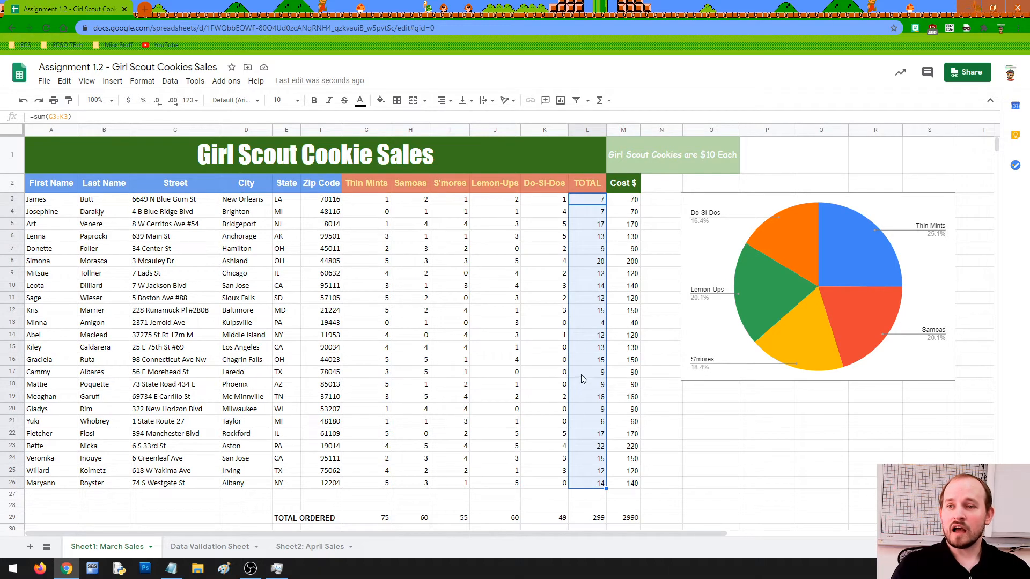
click(314, 101)
click(387, 519)
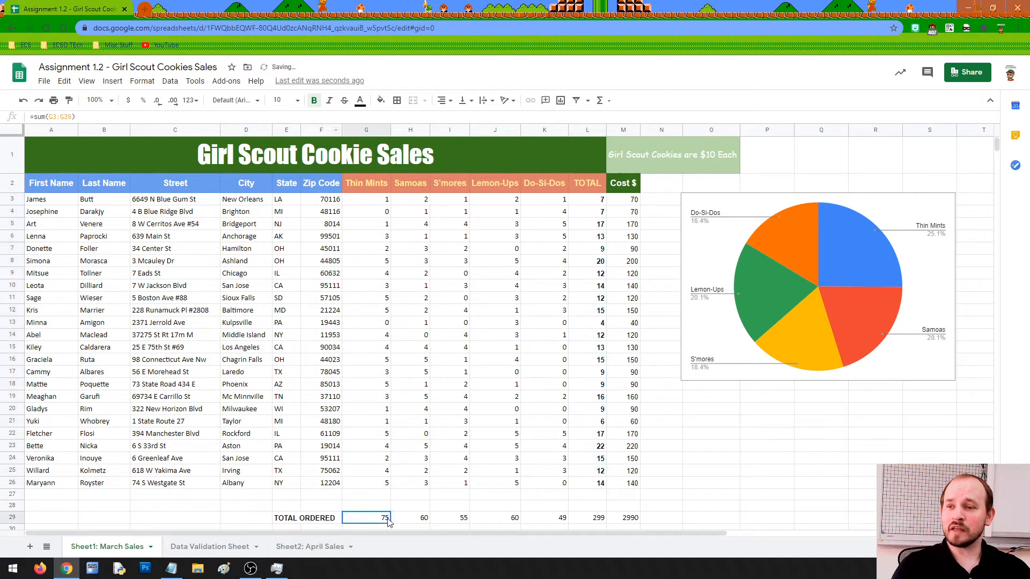
drag(388, 520, 575, 522)
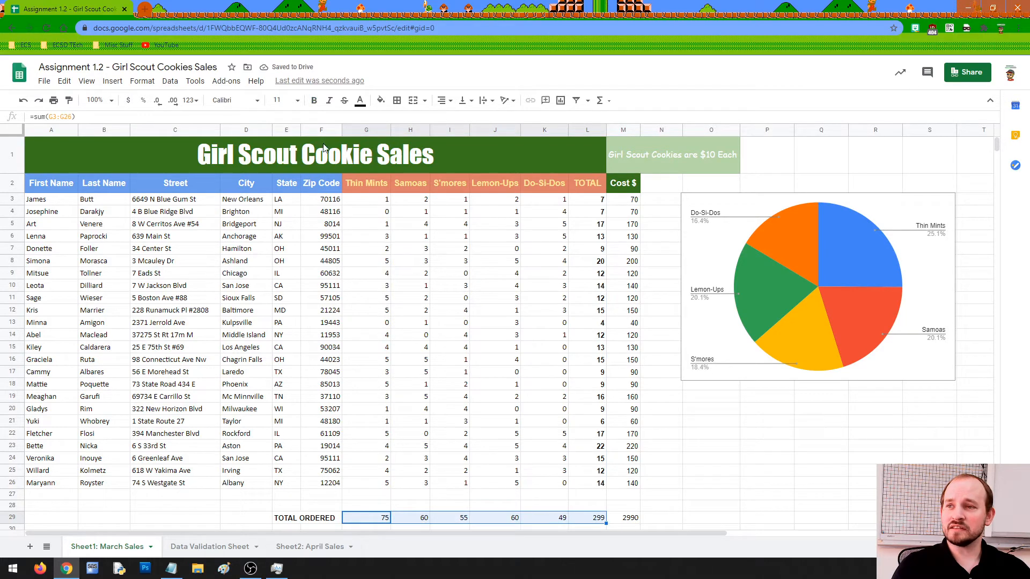
click(314, 100)
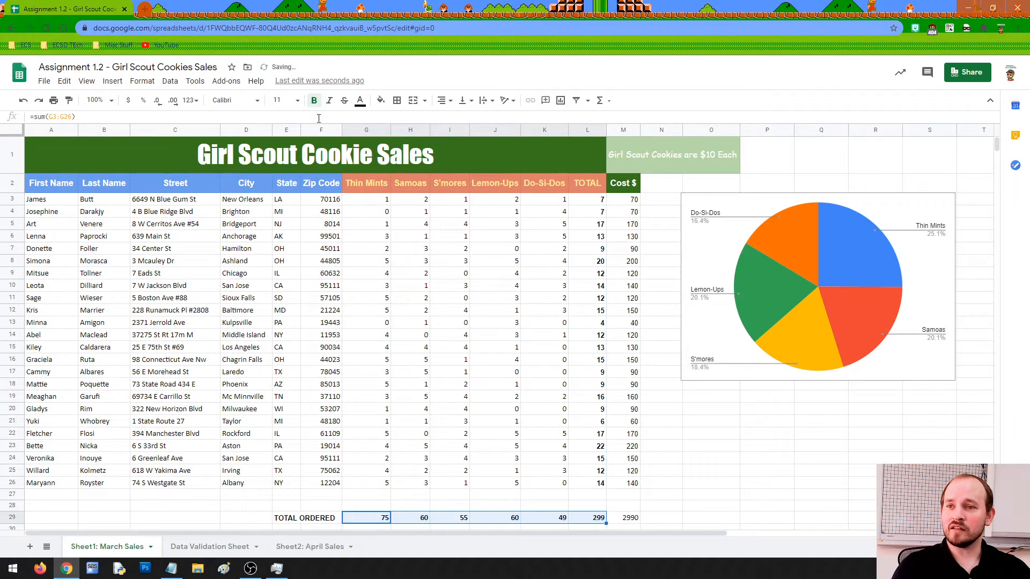
click(670, 473)
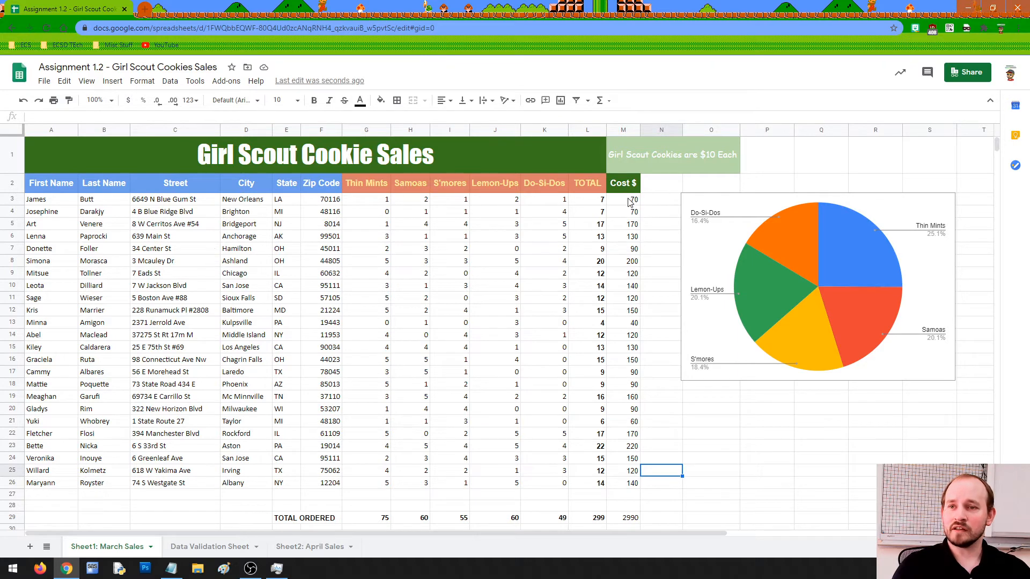
drag(631, 201, 625, 519)
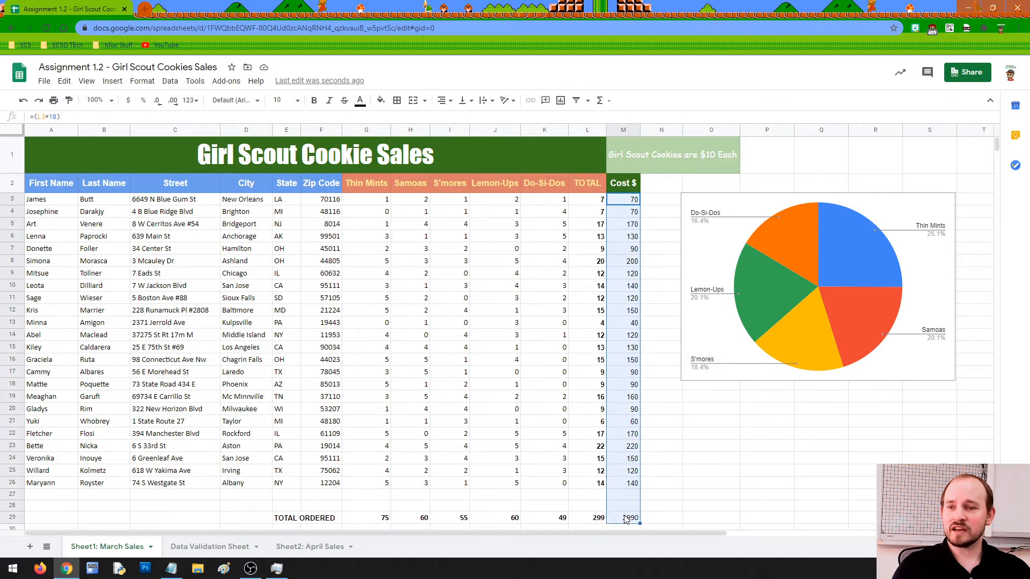
click(314, 100)
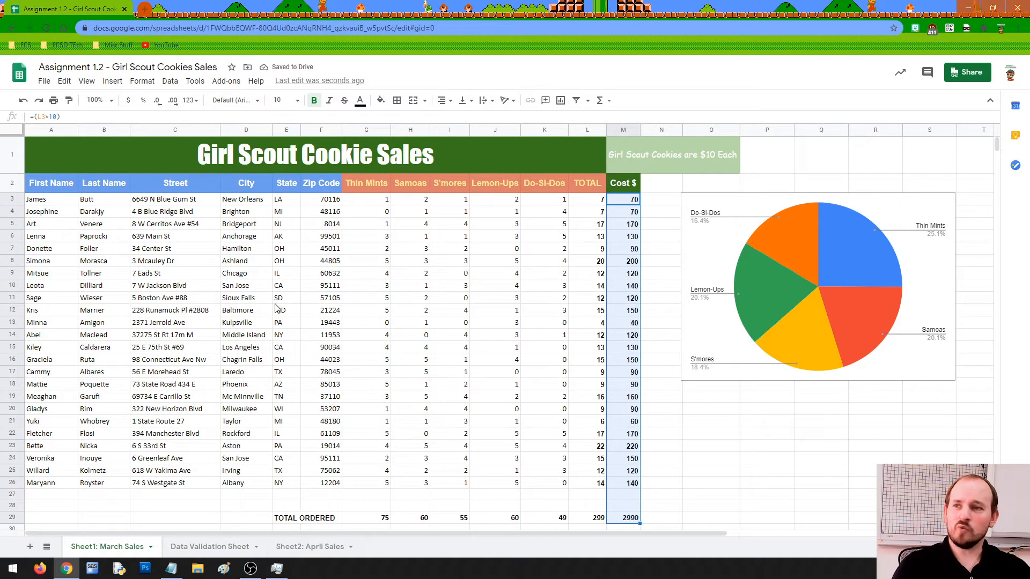
drag(50, 201, 316, 487)
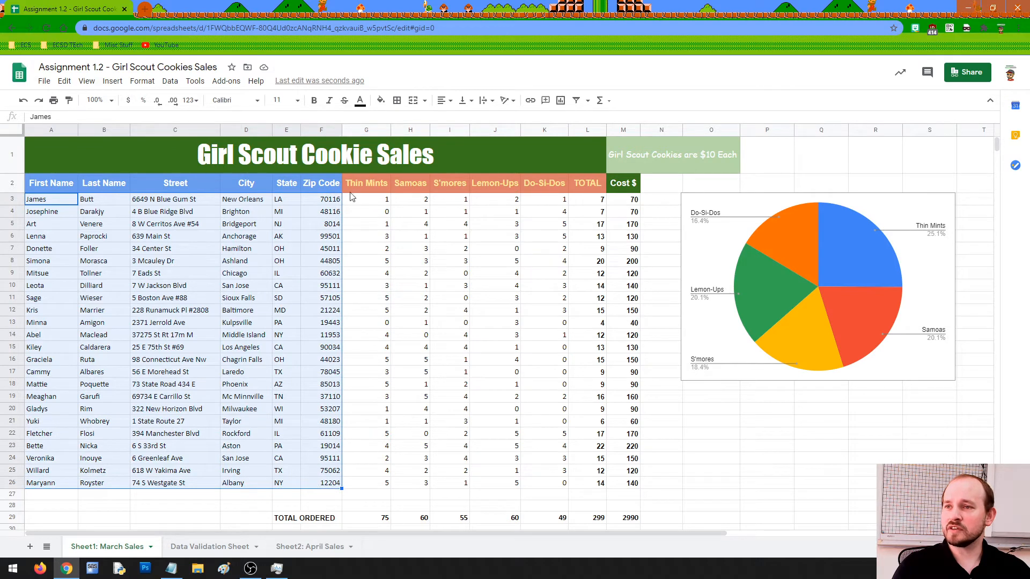
Italicise customer details A3:F26 and centre the State entries in E3:E26.
click(328, 100)
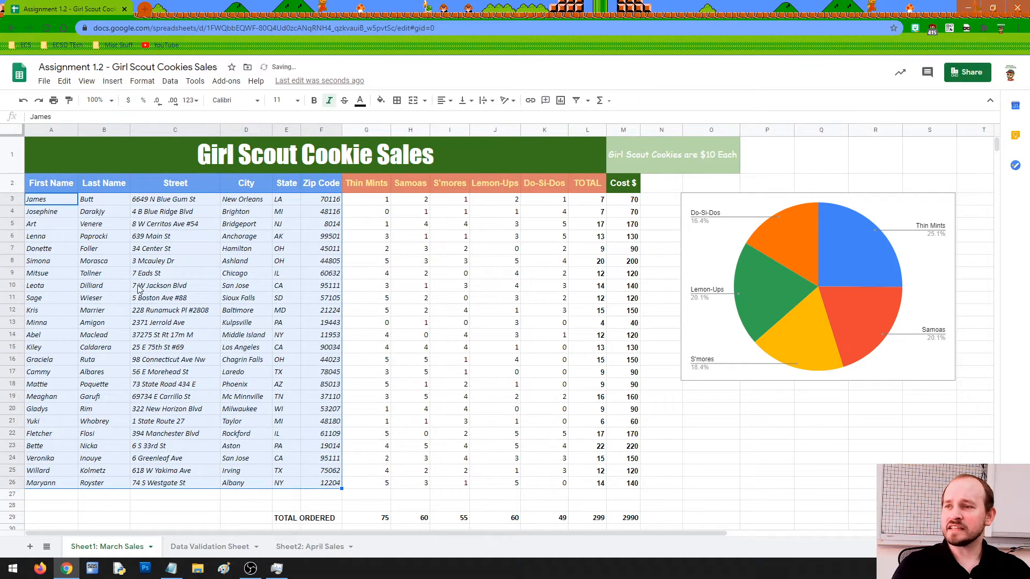
click(160, 495)
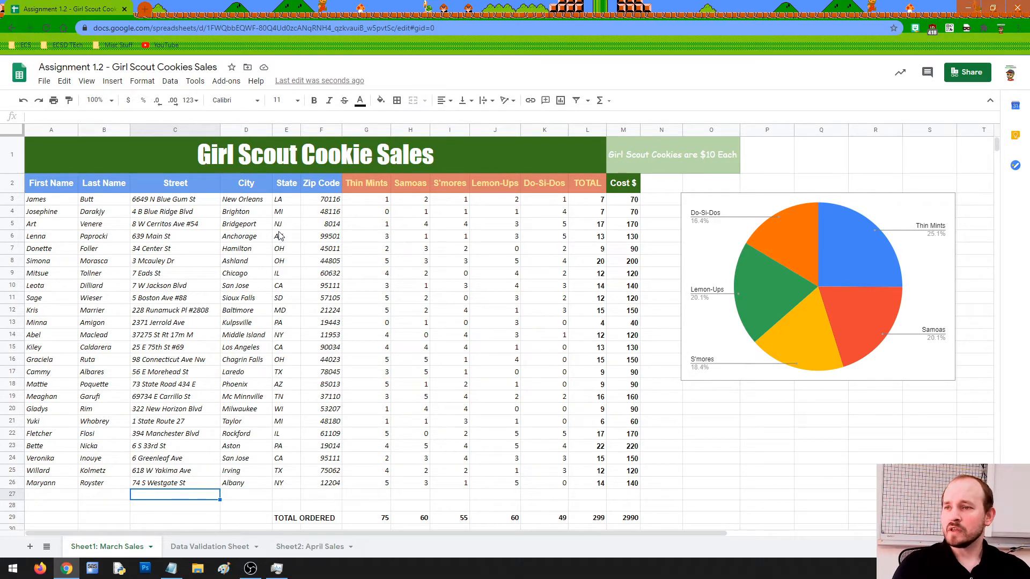
drag(280, 200, 279, 484)
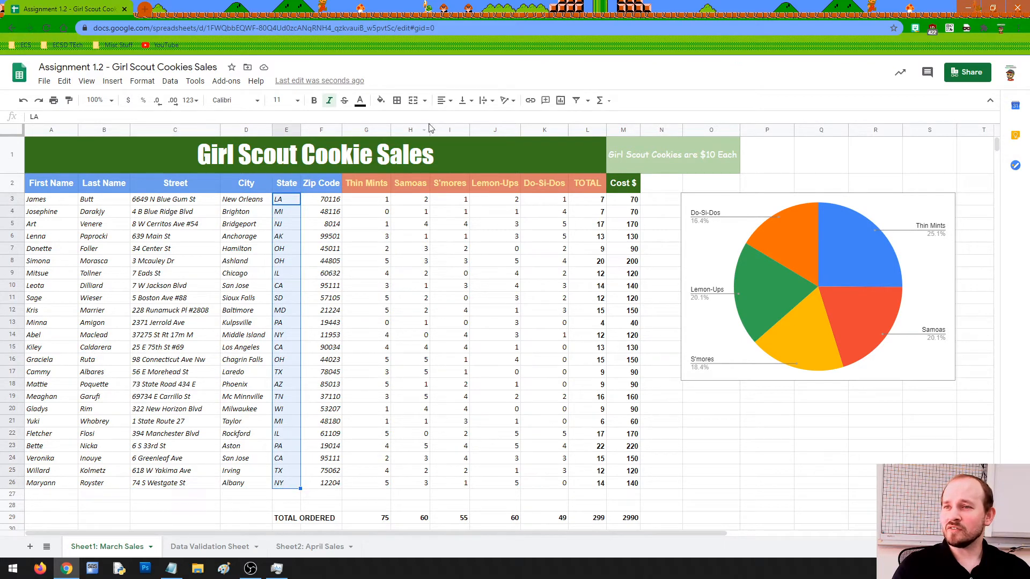
click(441, 100)
click(454, 120)
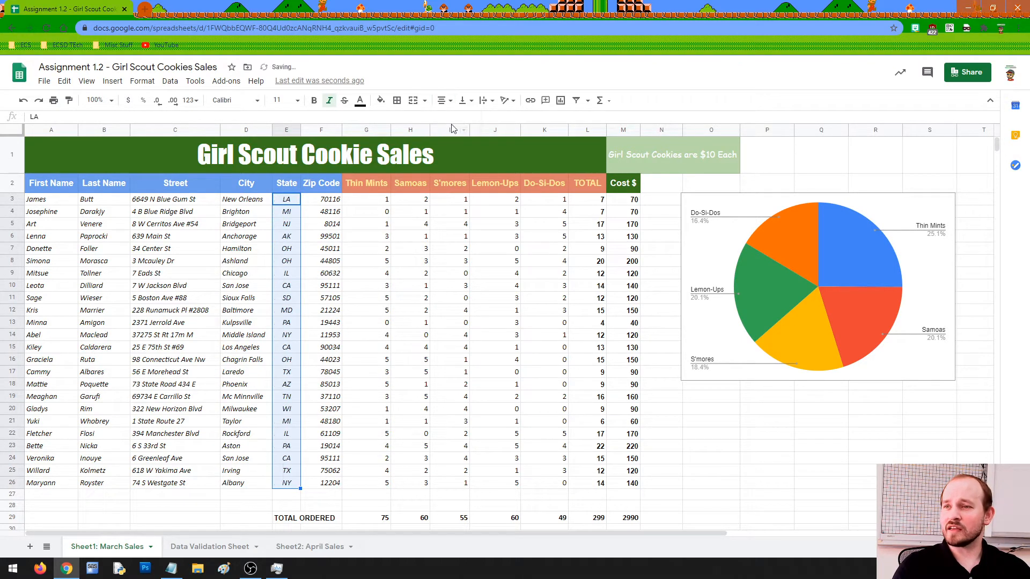
Centre the Zip Code values in F3:F26.
click(325, 203)
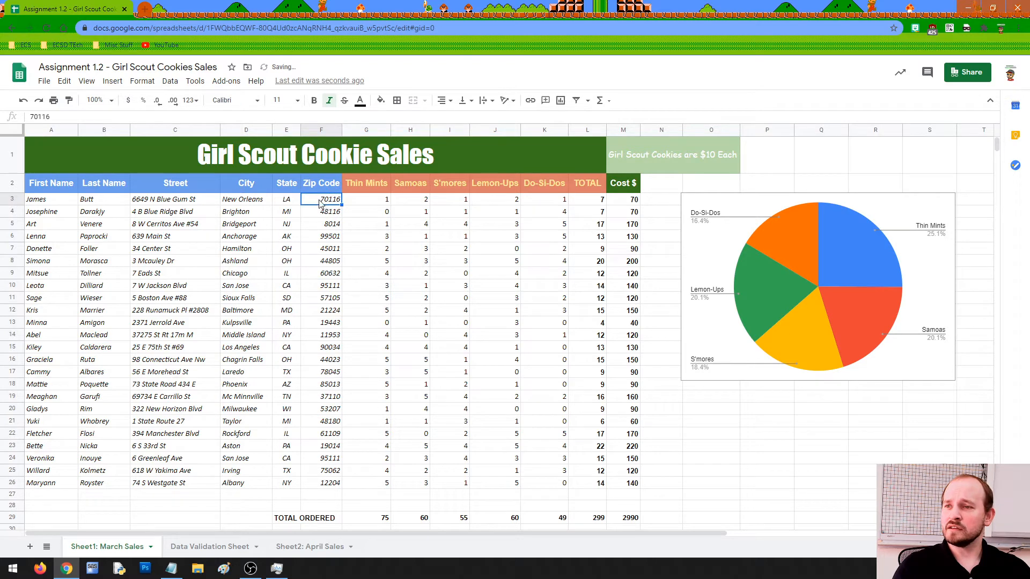
drag(320, 203, 328, 493)
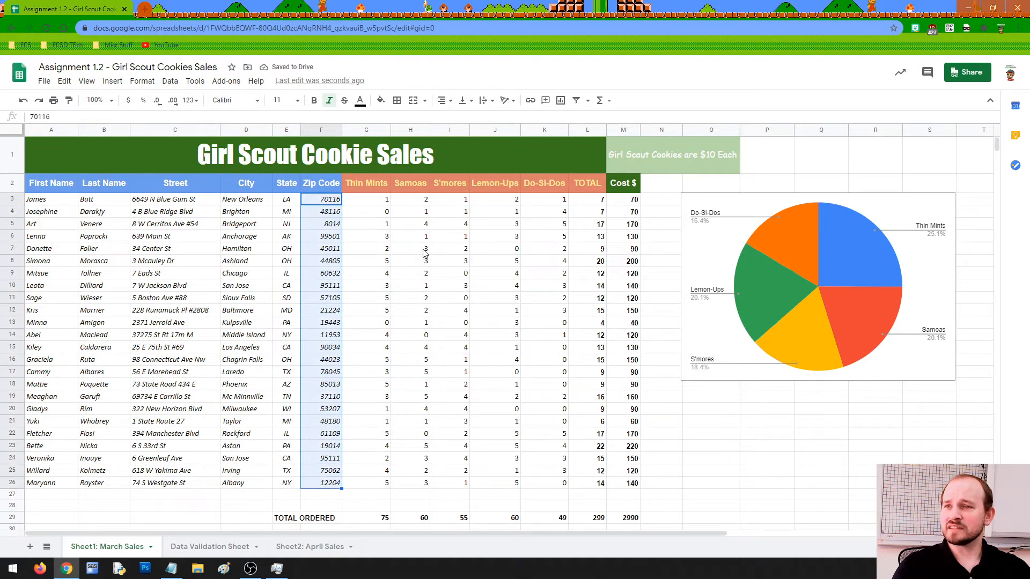
click(446, 101)
click(457, 118)
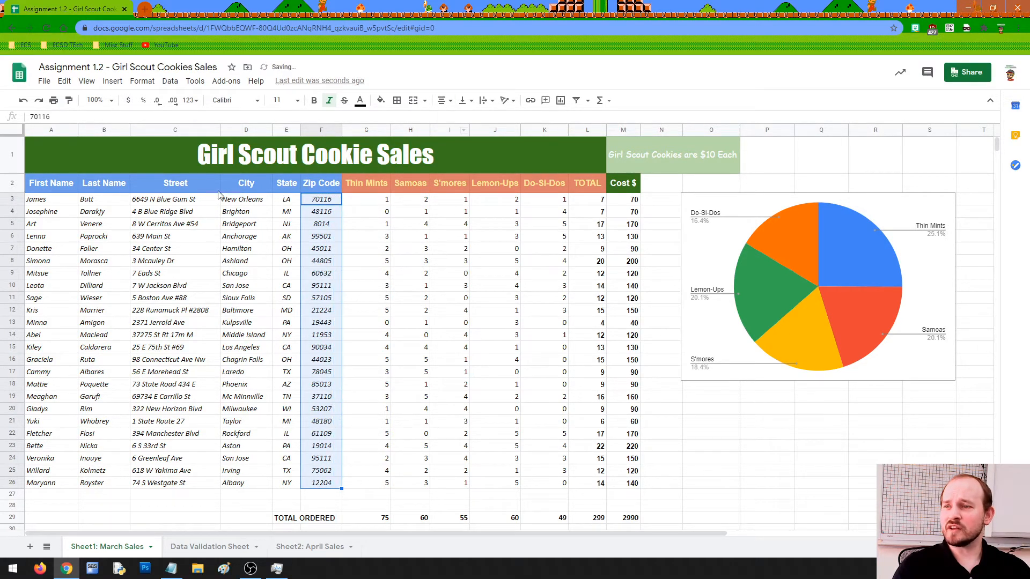
Centre the first and last names in A3:B26.
drag(56, 202, 105, 486)
right_click(389, 137)
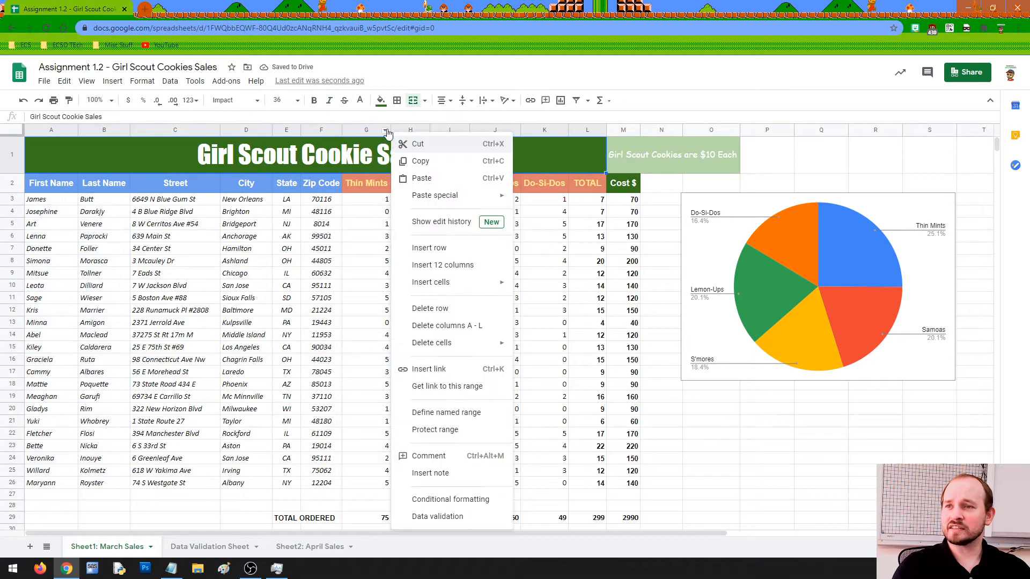
click(102, 312)
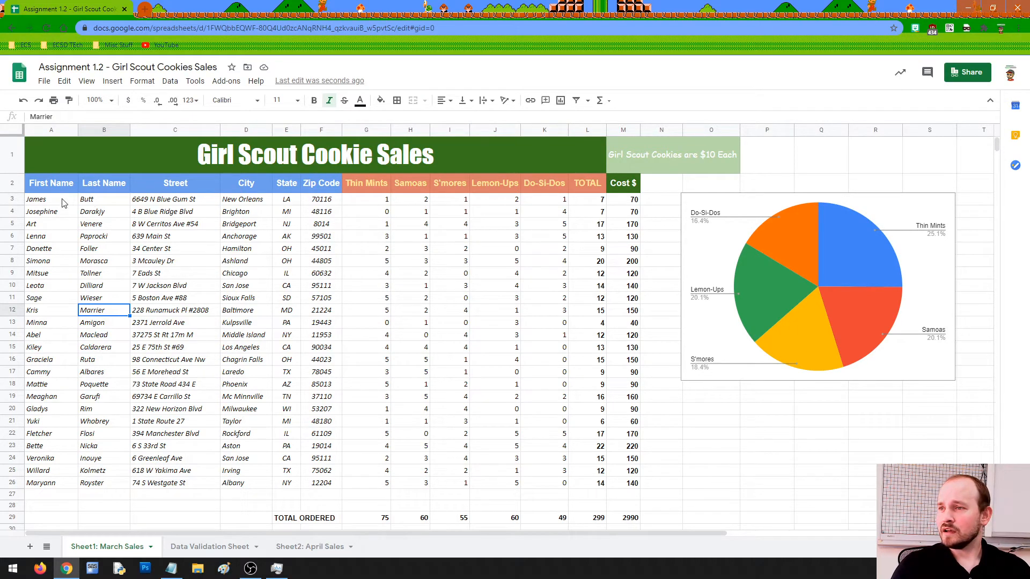
drag(63, 203, 102, 486)
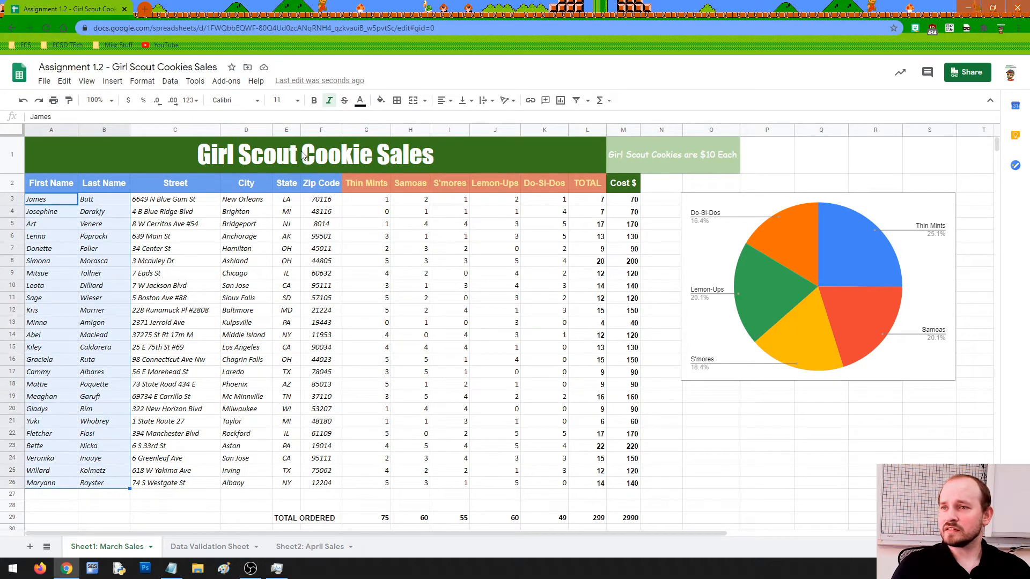
click(441, 100)
click(456, 124)
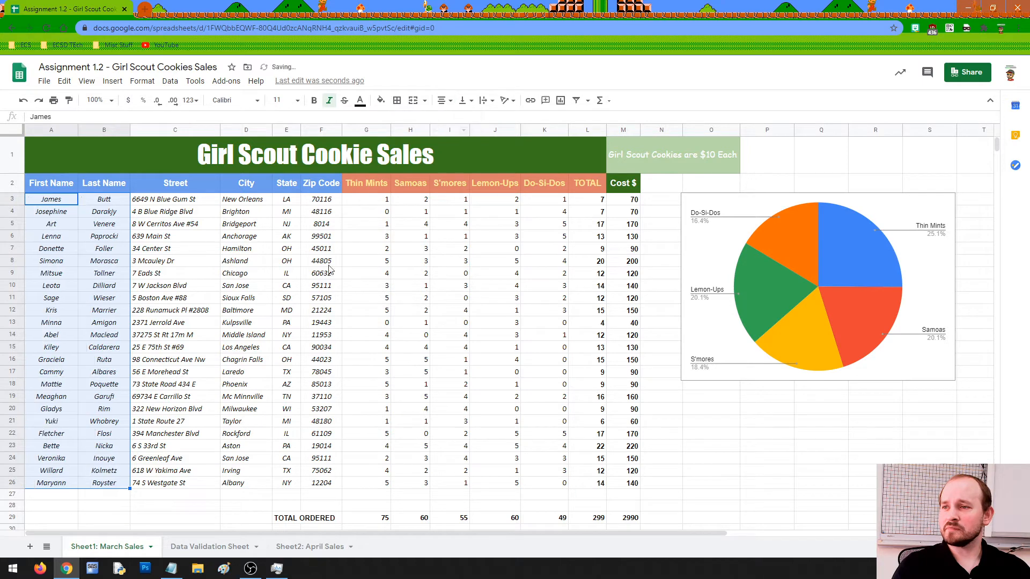
click(257, 262)
click(231, 494)
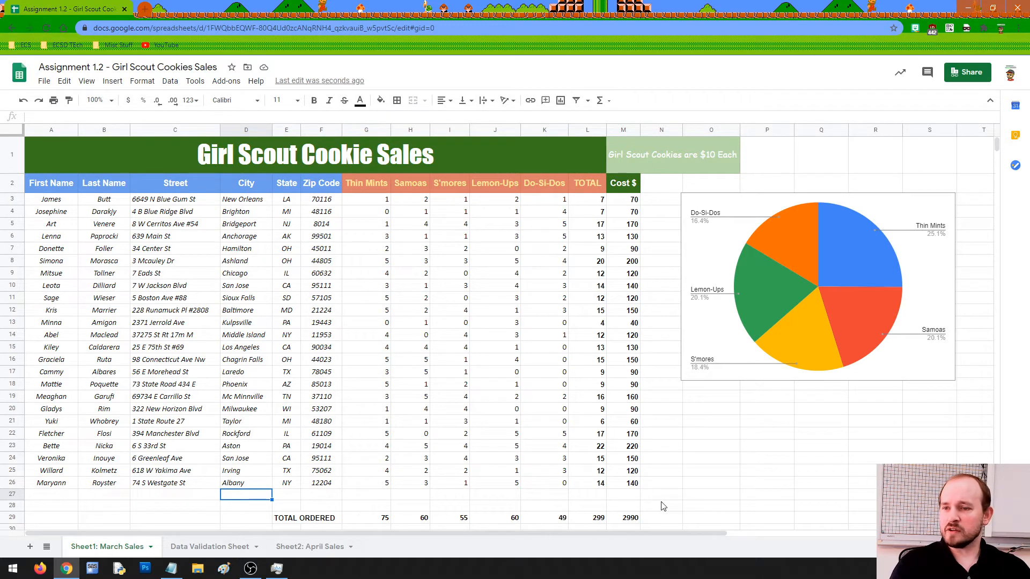
click(696, 498)
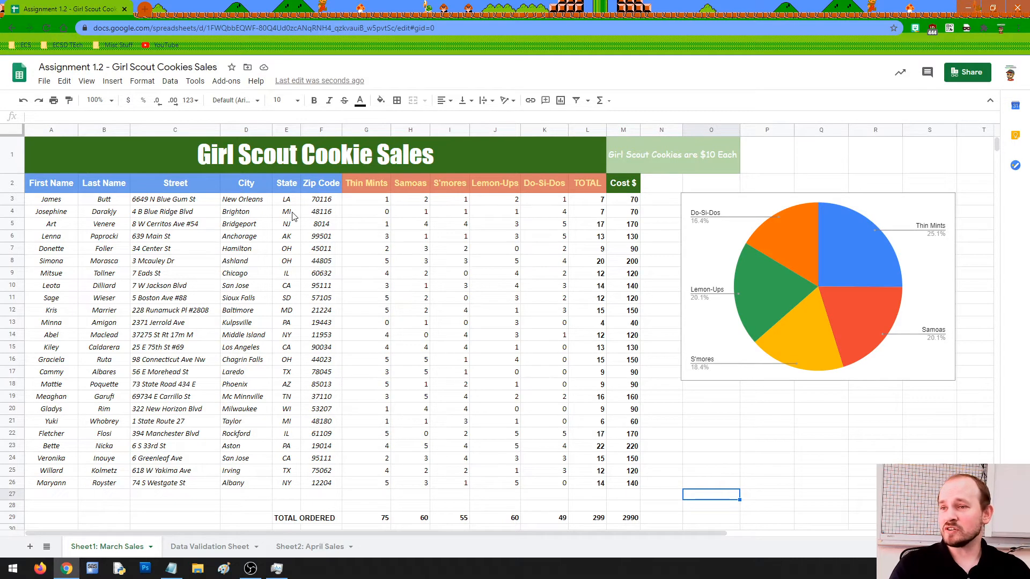
drag(623, 203, 629, 493)
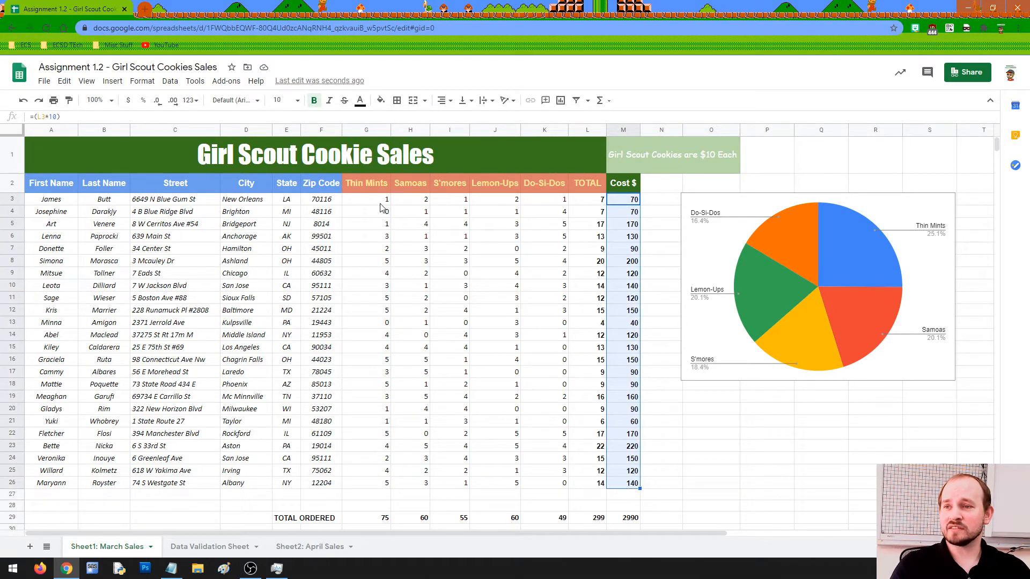
drag(379, 203, 638, 486)
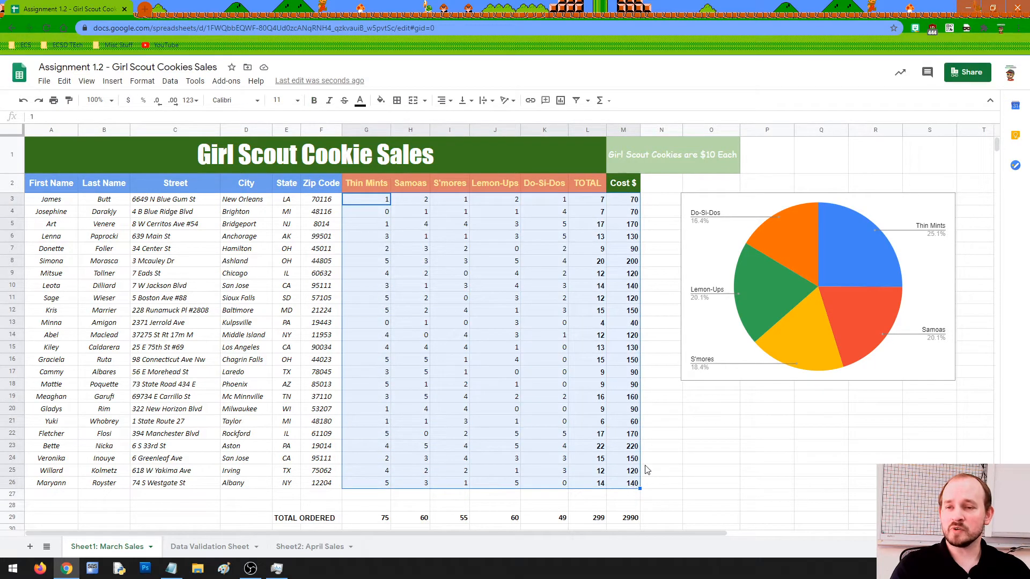
click(677, 450)
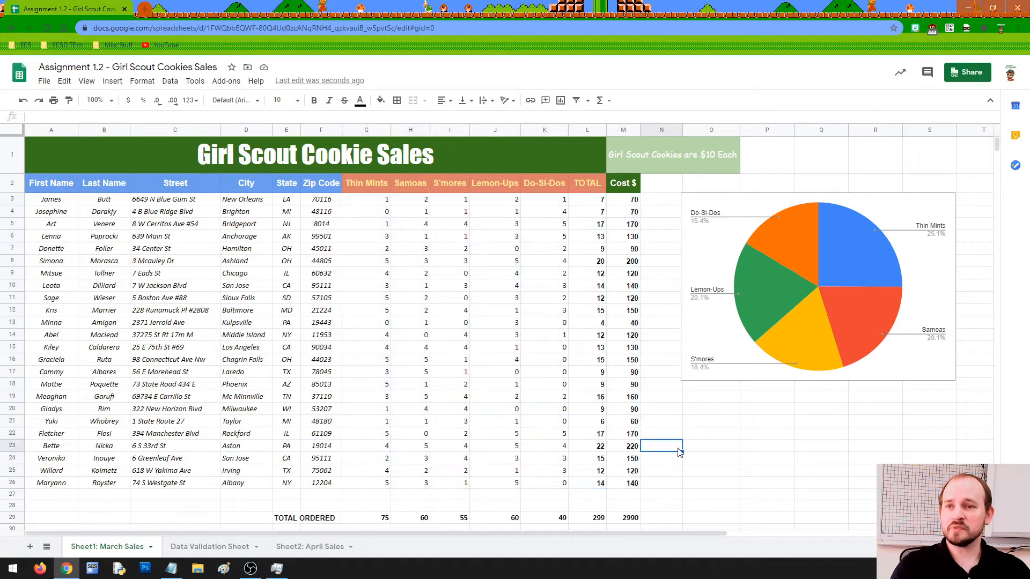
Check the M3 cost formula, then centre the Cost $ values in M3:M26.
click(633, 200)
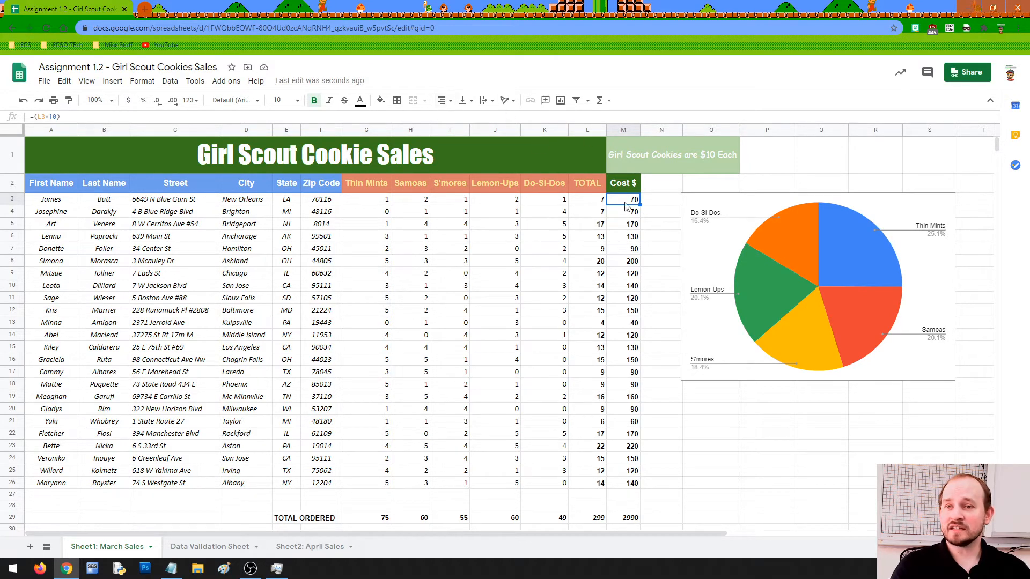
drag(627, 203, 623, 485)
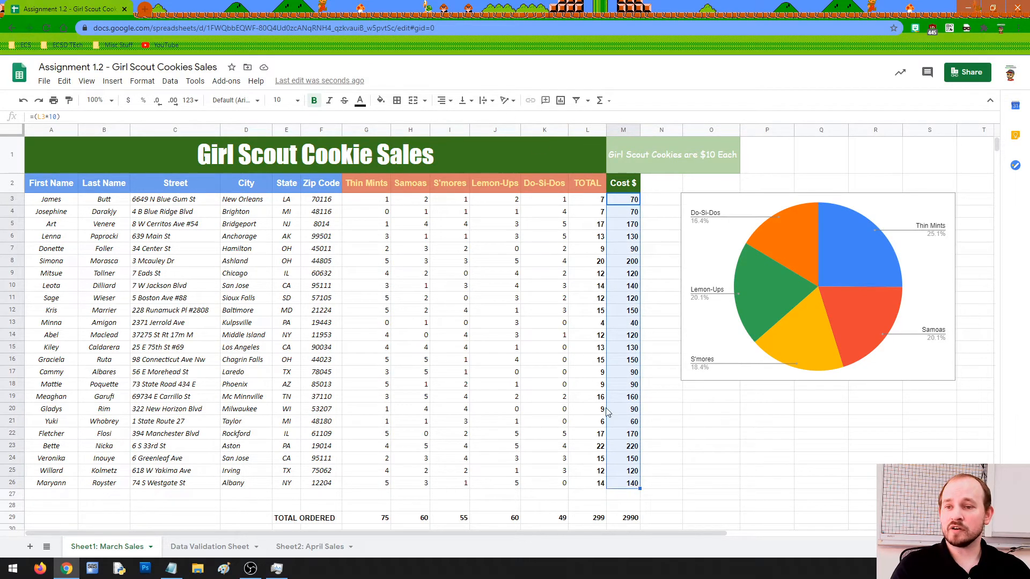
click(445, 101)
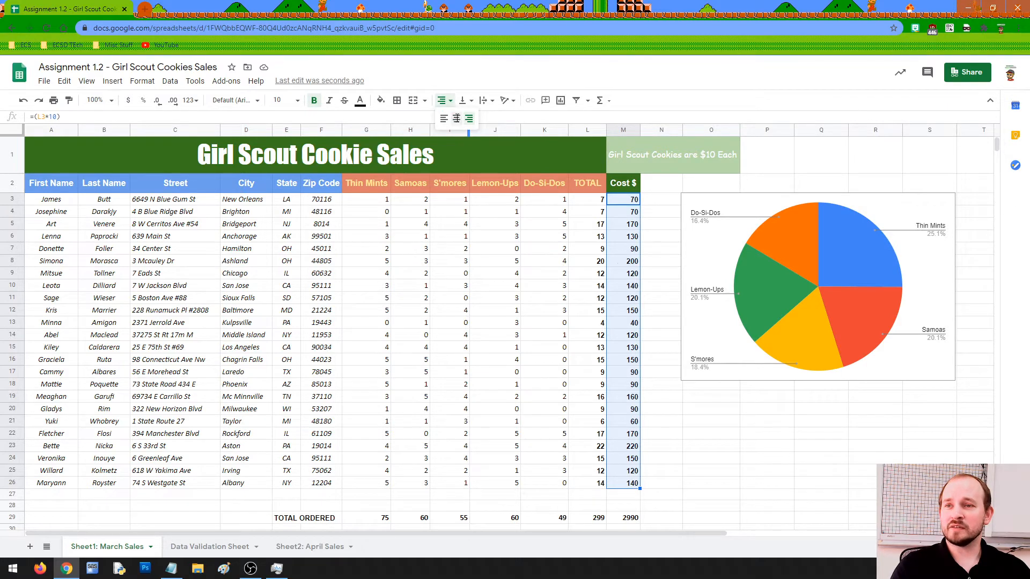
click(456, 118)
click(686, 404)
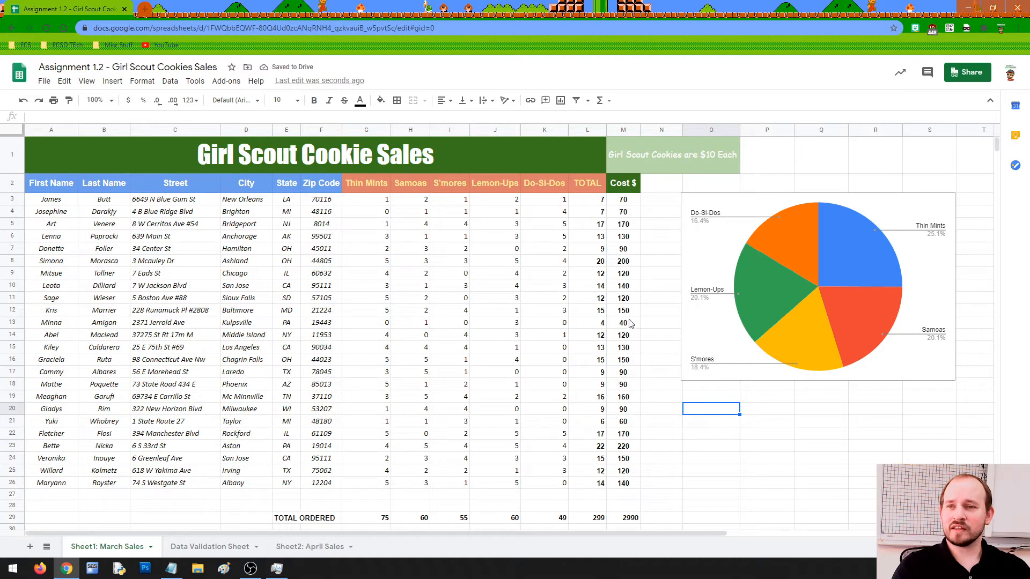
Inspect the cost formulas in M9, M14 and M23, and right-align M23.
click(622, 275)
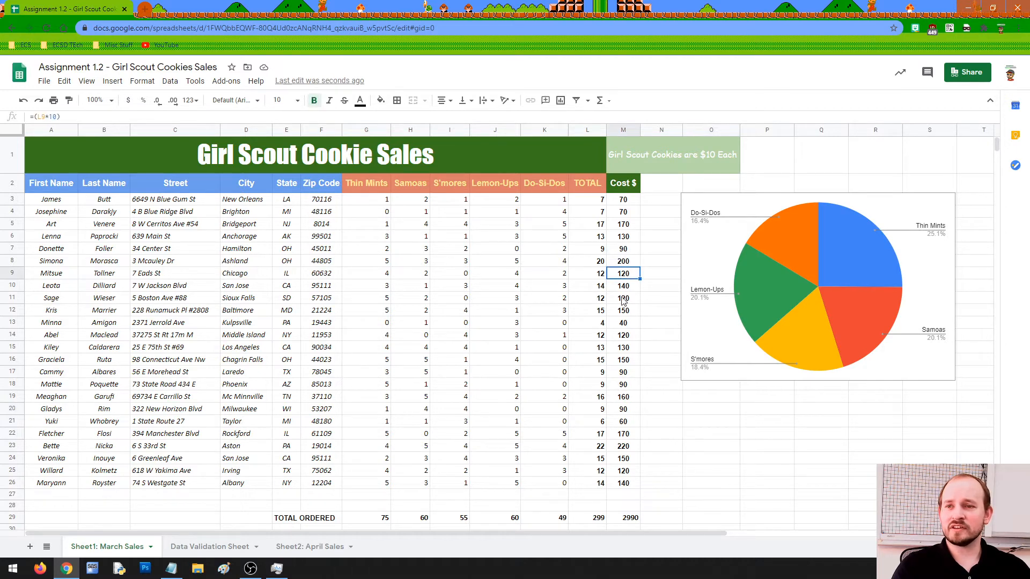
click(628, 337)
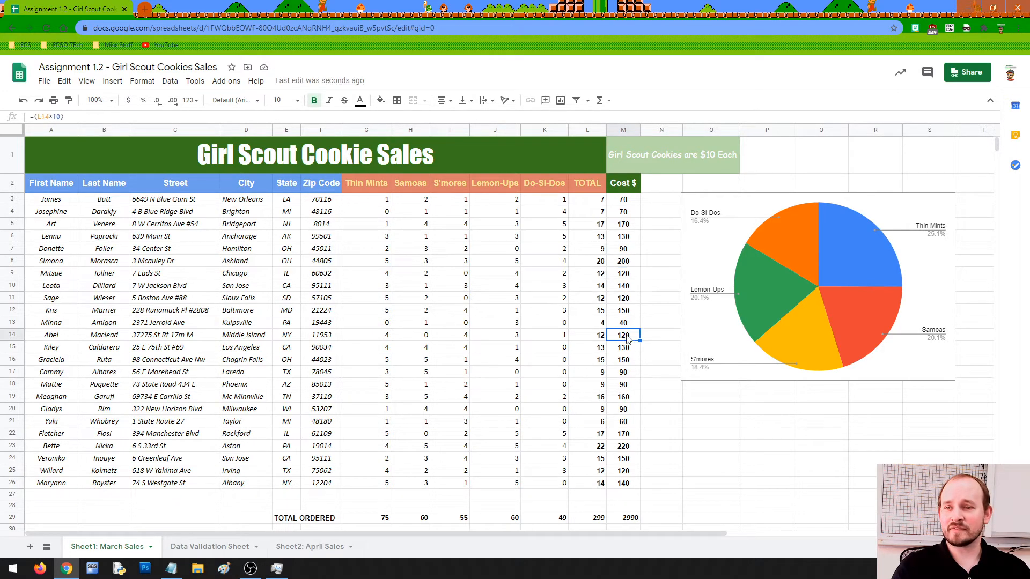
click(629, 449)
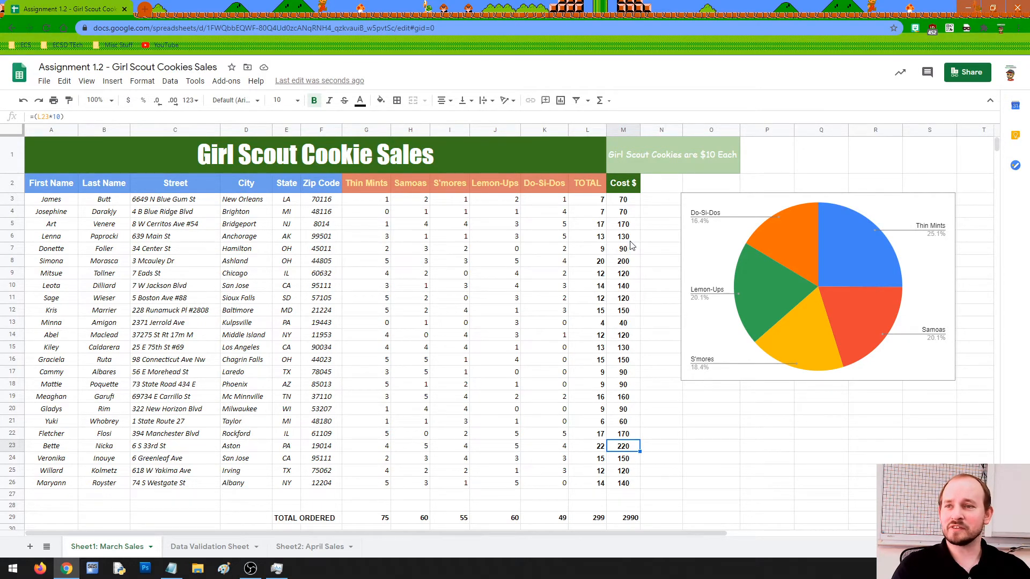
click(443, 102)
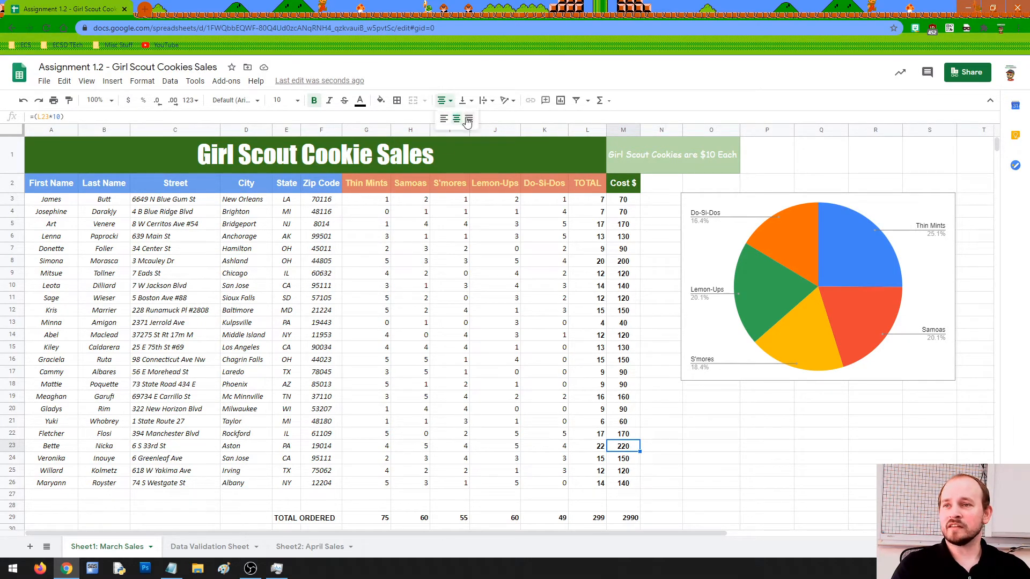
click(463, 120)
Right-align every Cost $ value in M3:M26.
drag(626, 200, 628, 488)
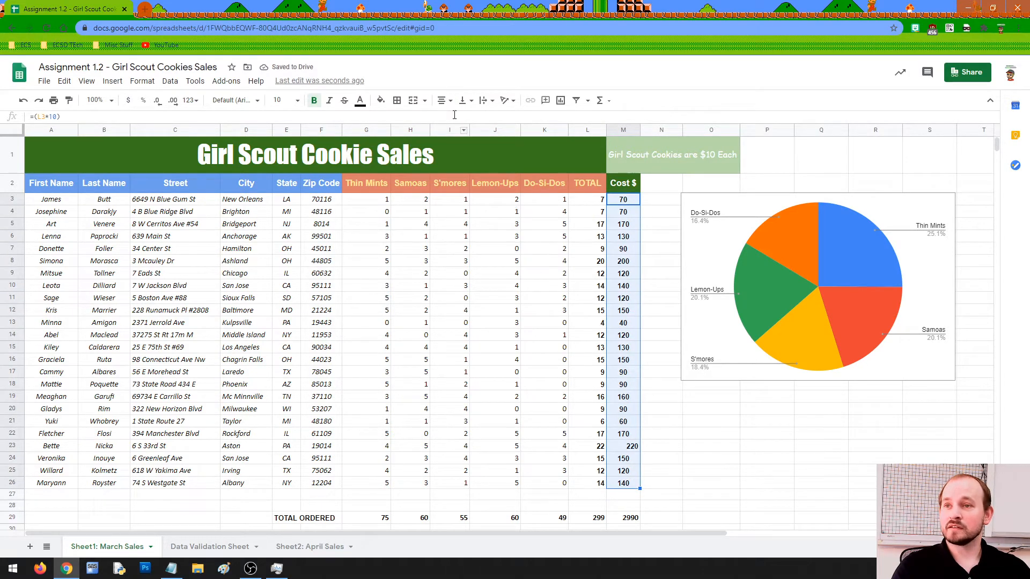
click(444, 102)
click(467, 119)
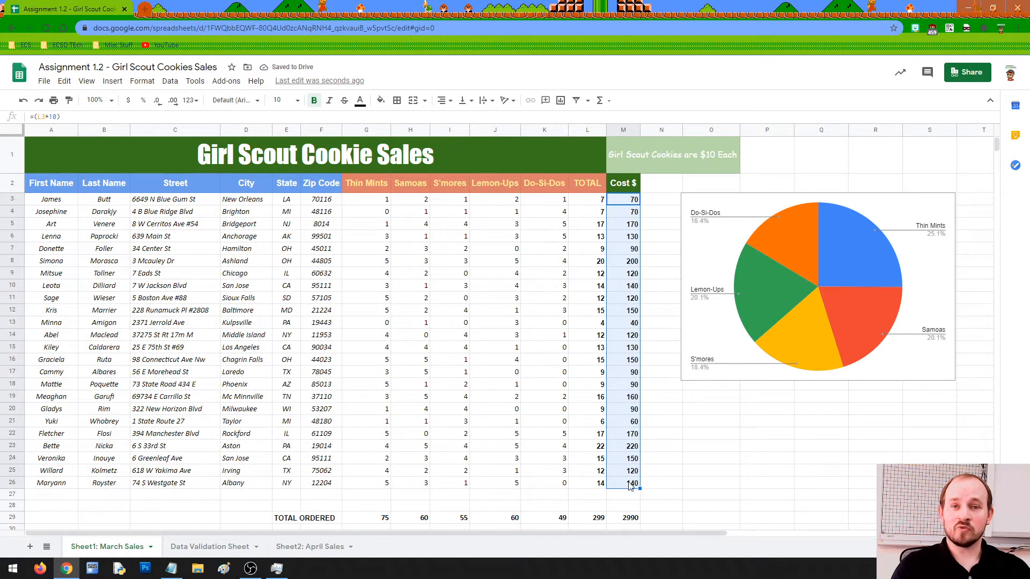
Apply Currency format to M3:M29 so costs read $70.00 and the total $2,990.00.
click(629, 200)
drag(629, 200, 635, 522)
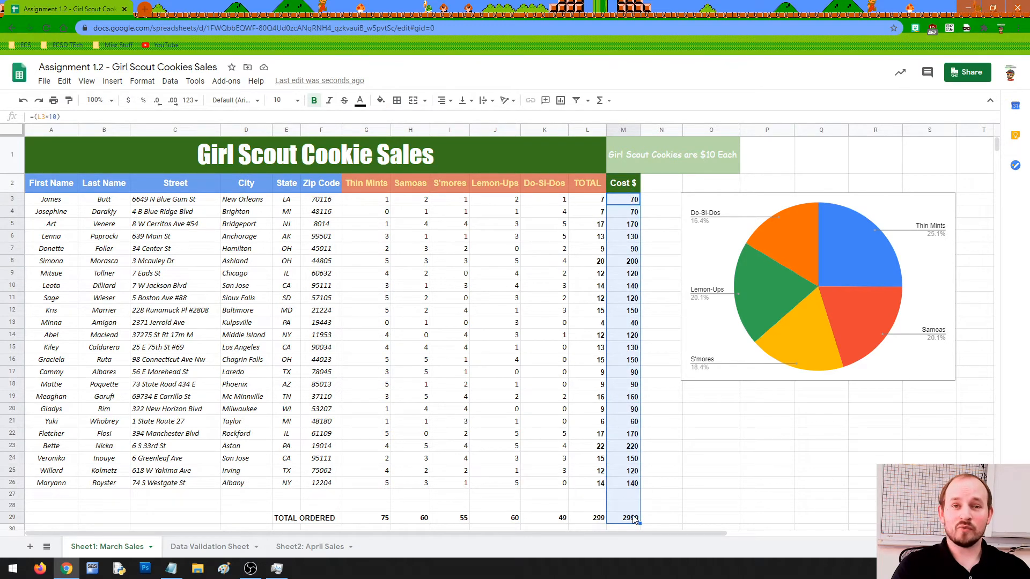
click(142, 81)
mouse_move(173, 125)
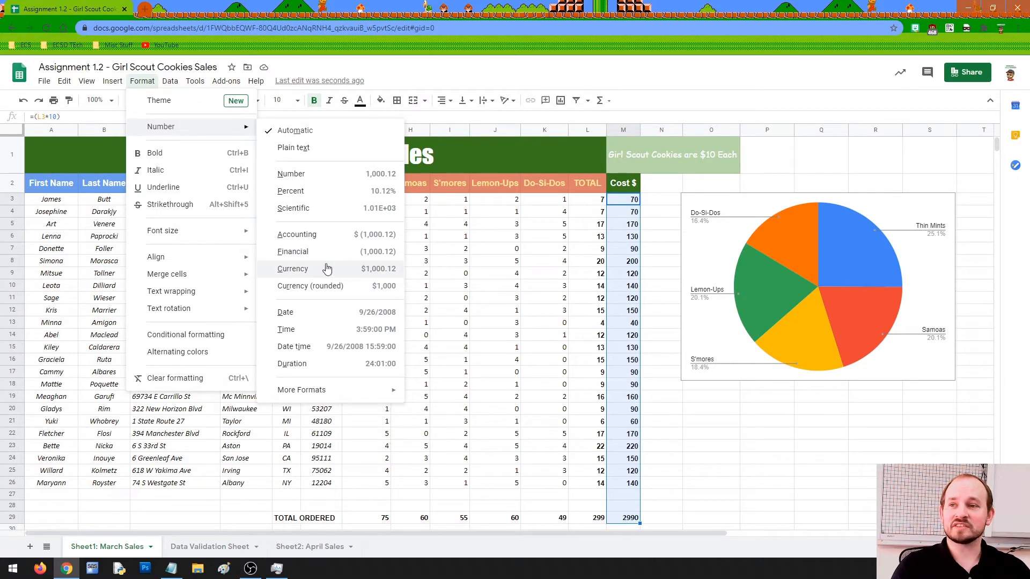
click(361, 269)
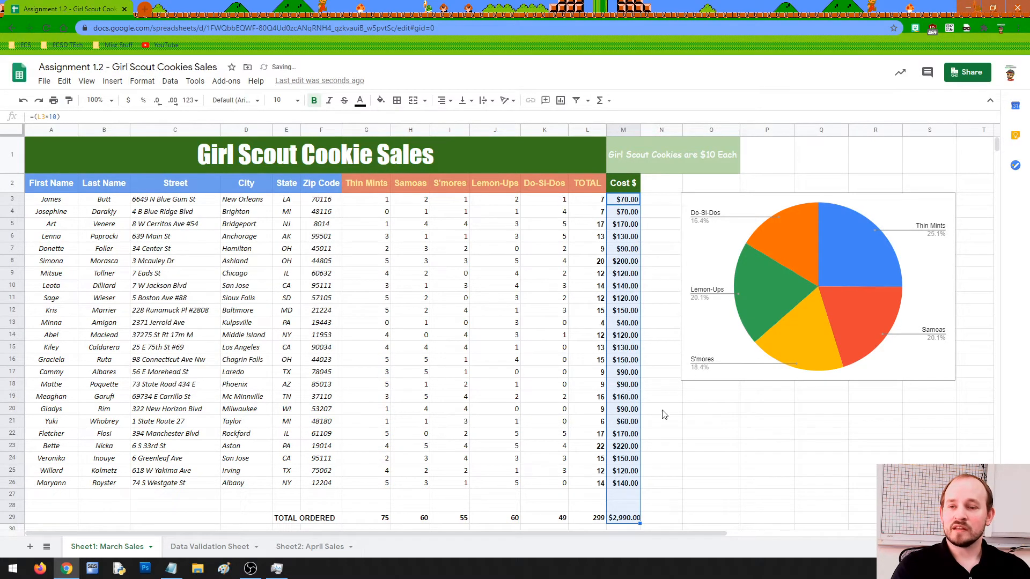
click(669, 437)
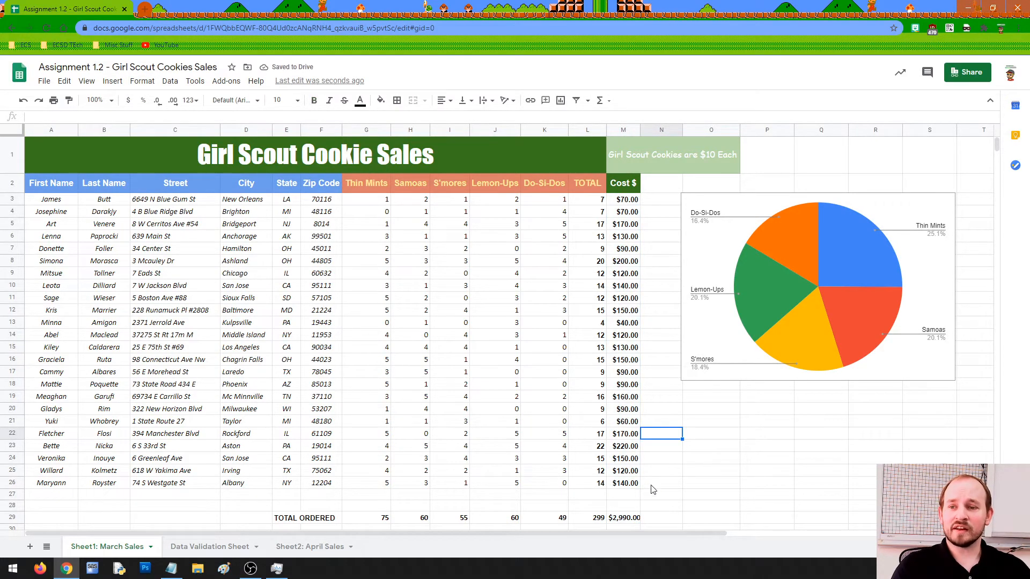
click(697, 161)
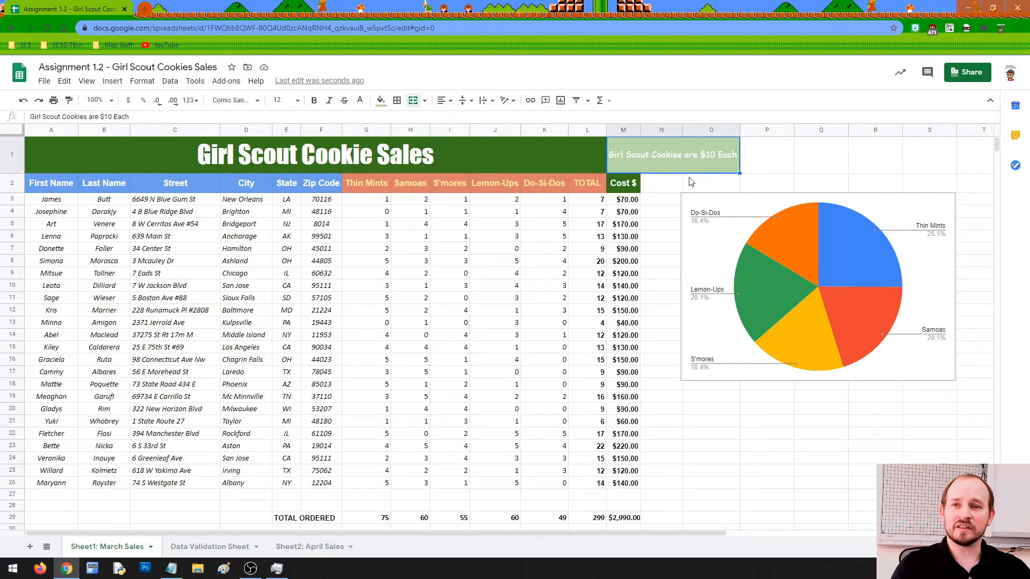
Switch M3:M29 to Currency (rounded), showing $70 and a $2,990 total.
drag(627, 203, 633, 518)
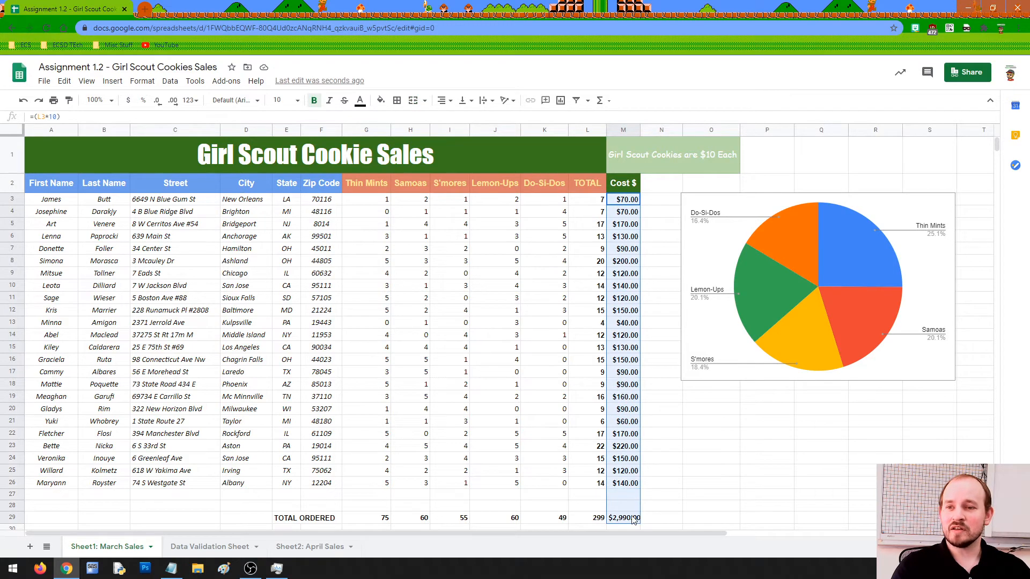
click(142, 81)
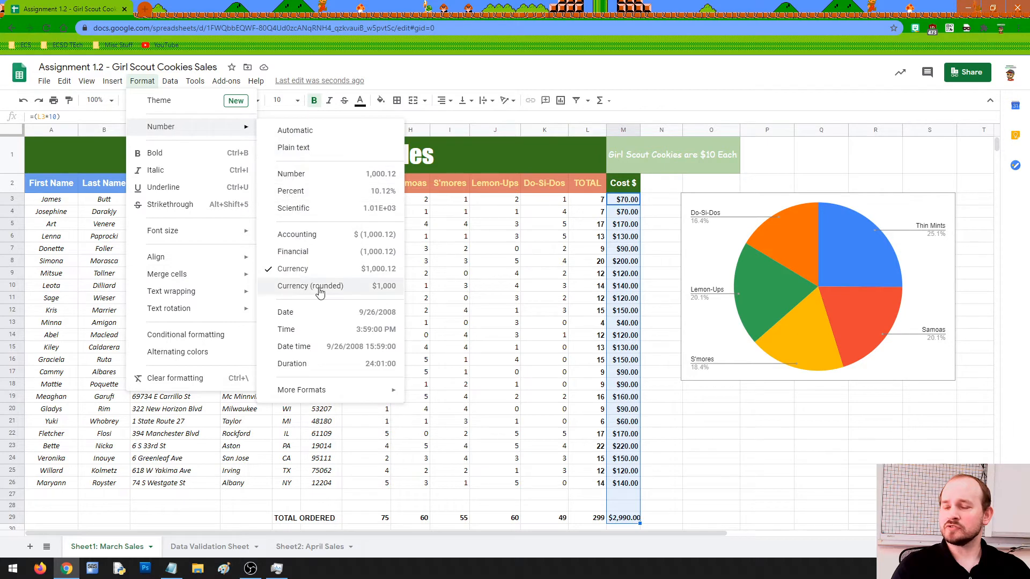
click(321, 287)
click(711, 424)
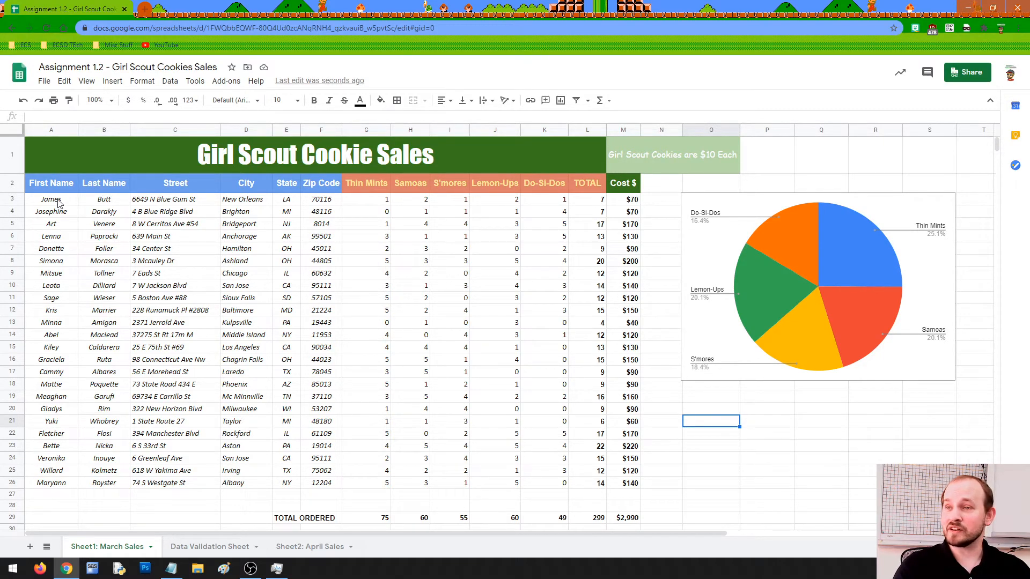
Fill the name and address block A3:F26 light blue.
drag(58, 202, 318, 483)
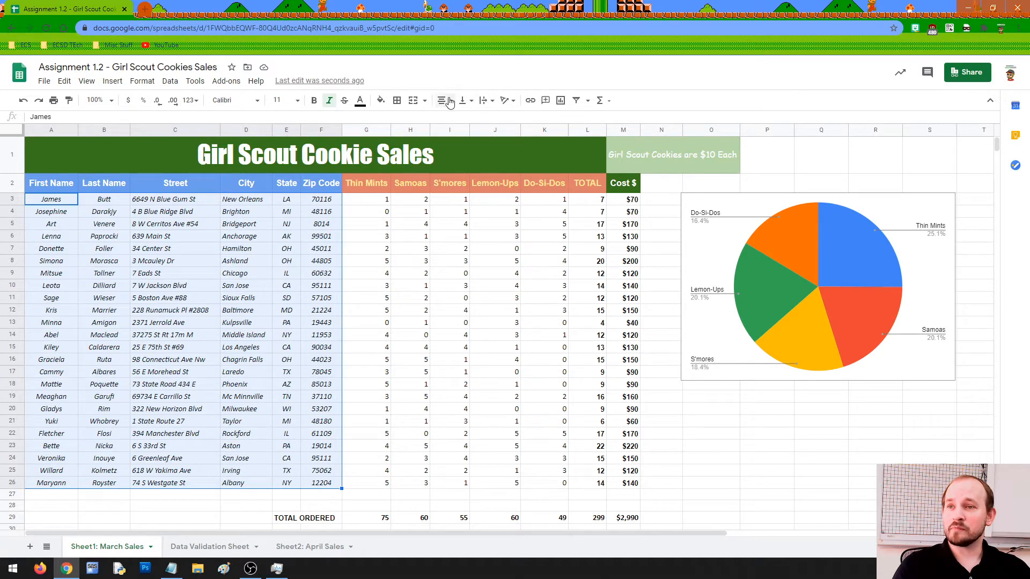
click(380, 101)
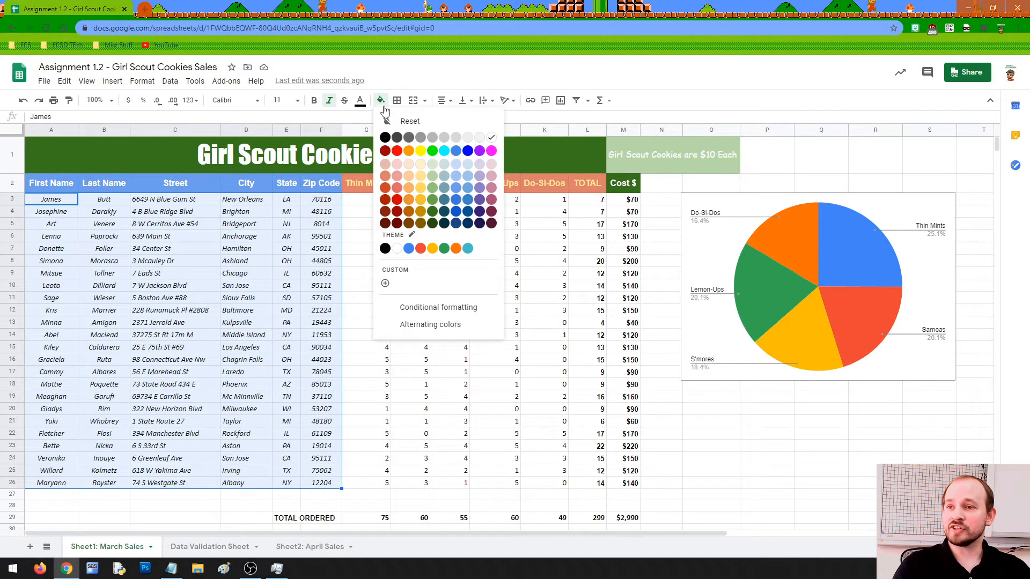
click(456, 164)
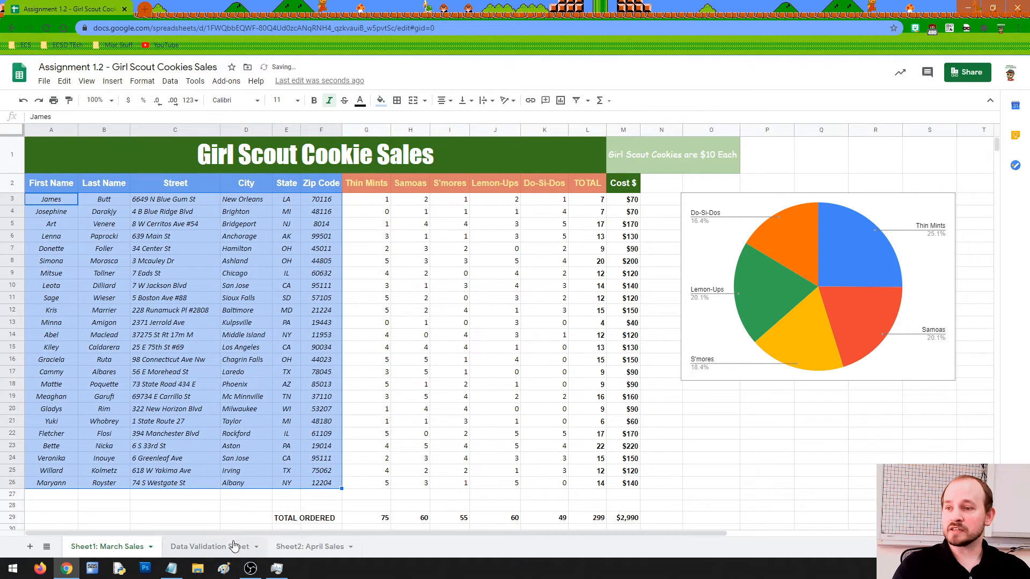
click(239, 518)
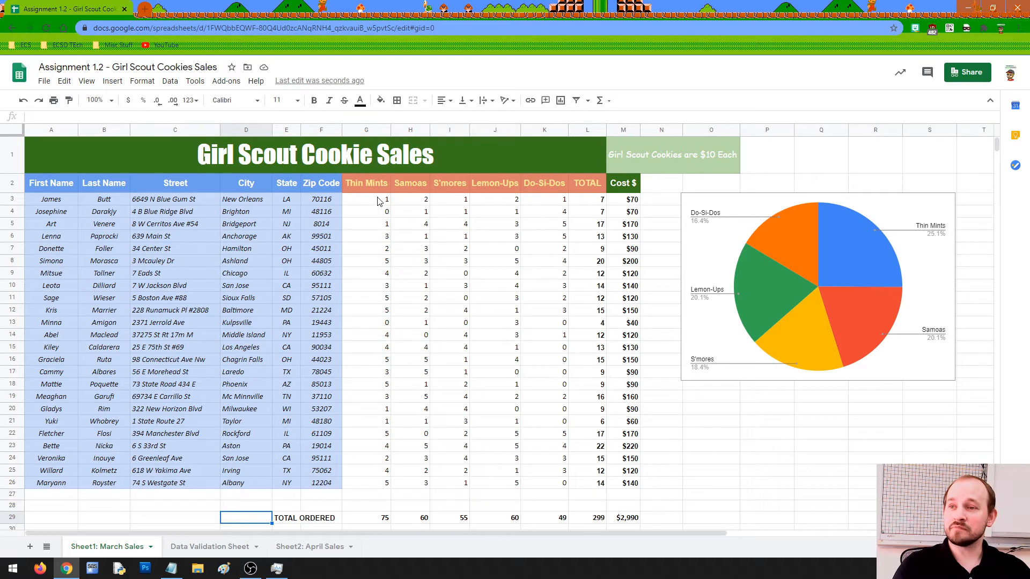
Fill the cookie count cells G3:L26 light red.
drag(385, 199, 580, 485)
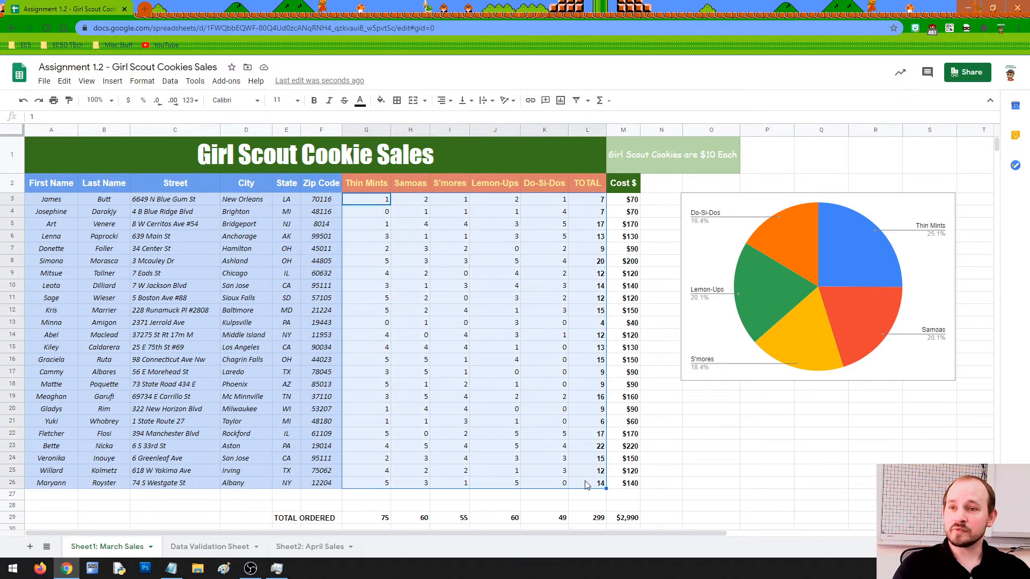
click(386, 103)
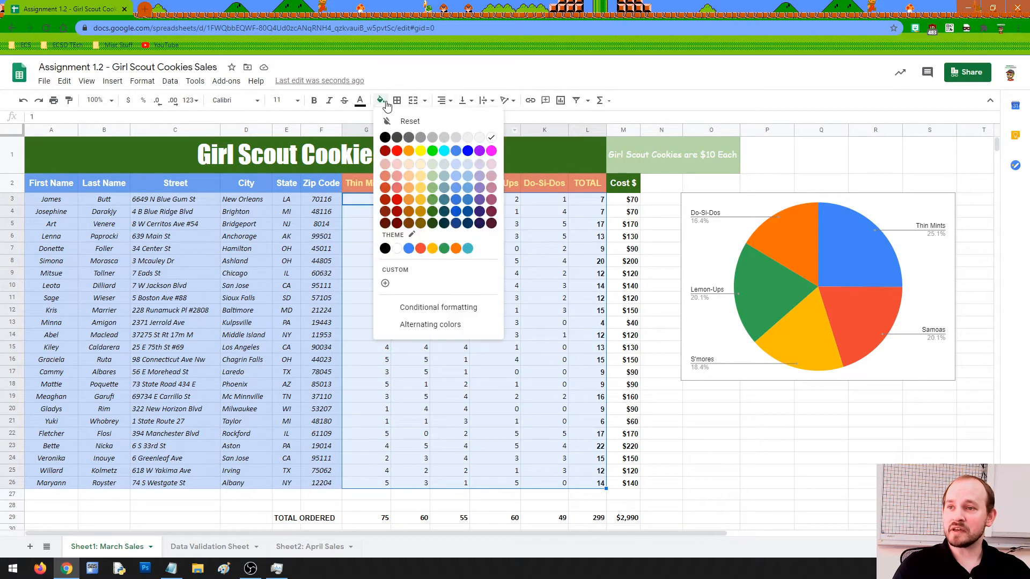
click(386, 167)
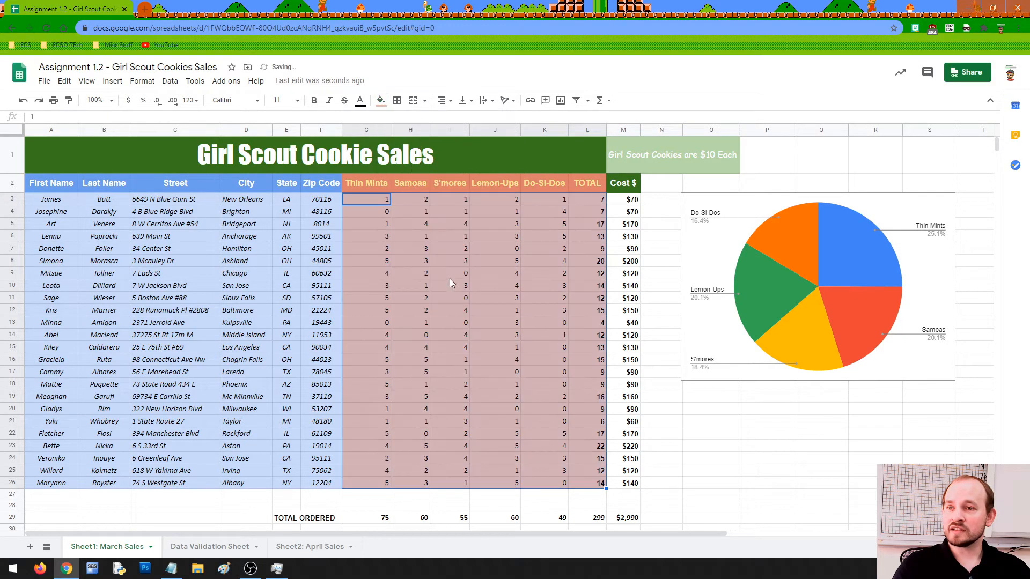
click(679, 445)
Fill the Cost $ values M3:M26 light green.
drag(631, 200, 640, 484)
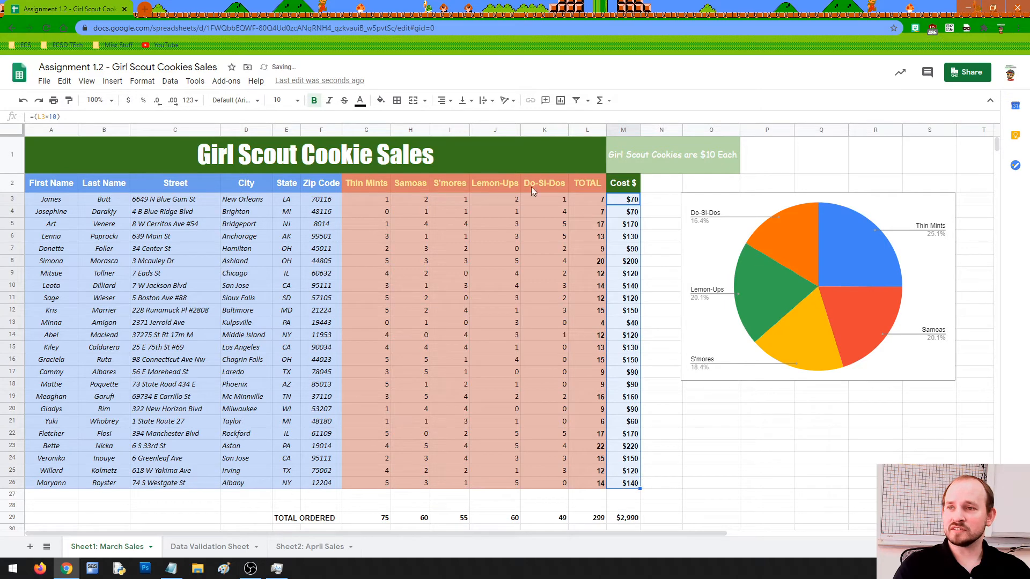
click(380, 101)
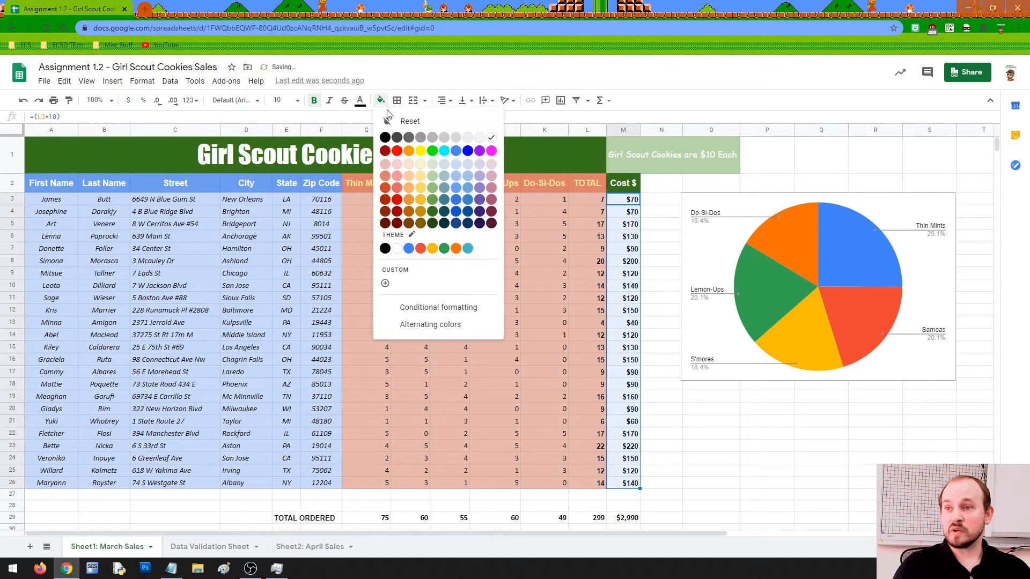
click(432, 164)
click(714, 423)
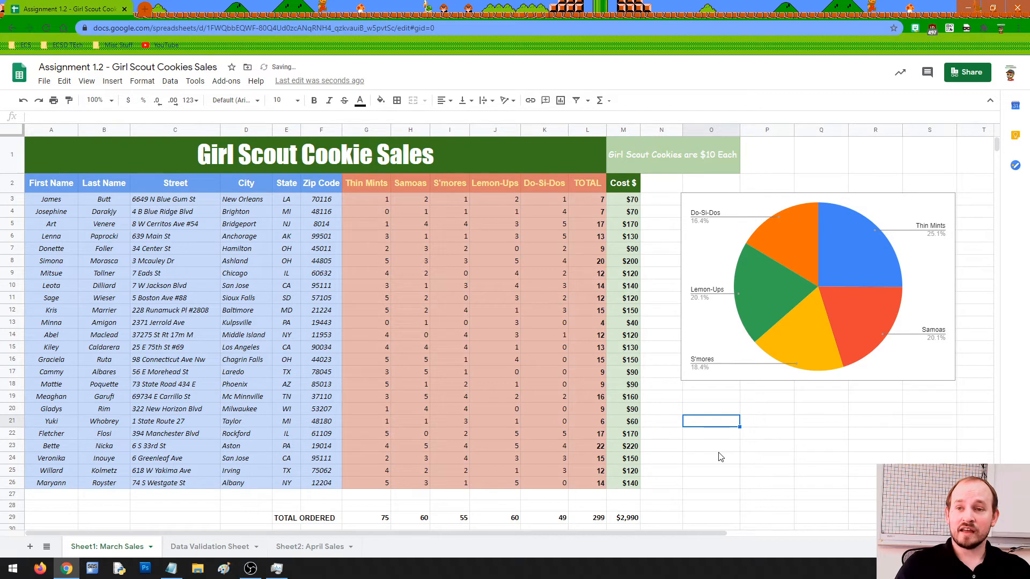
Nudge the pie chart left toward the table, then switch to the Data Validation Sheet.
click(919, 264)
drag(919, 264, 881, 250)
click(858, 385)
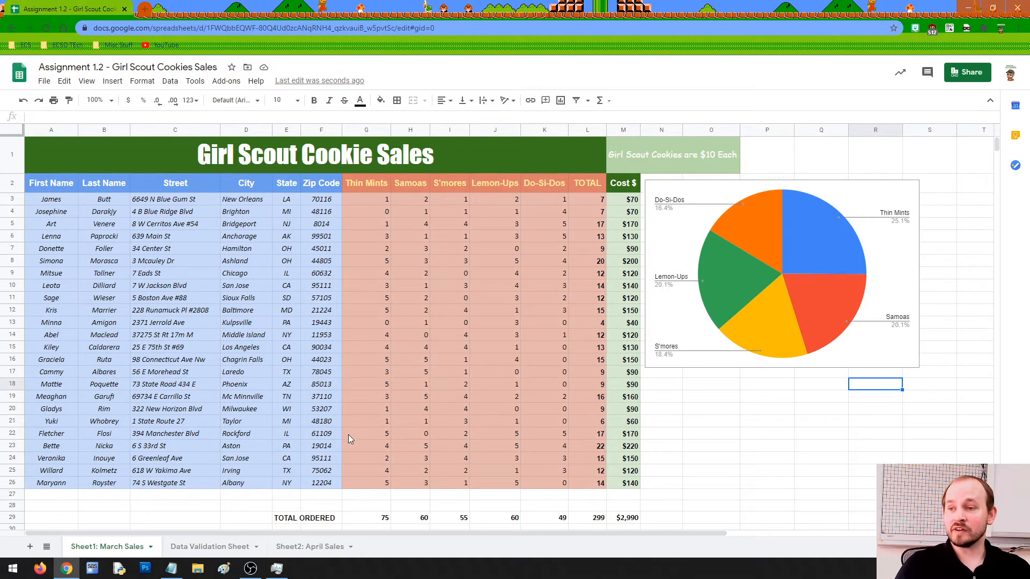
click(213, 547)
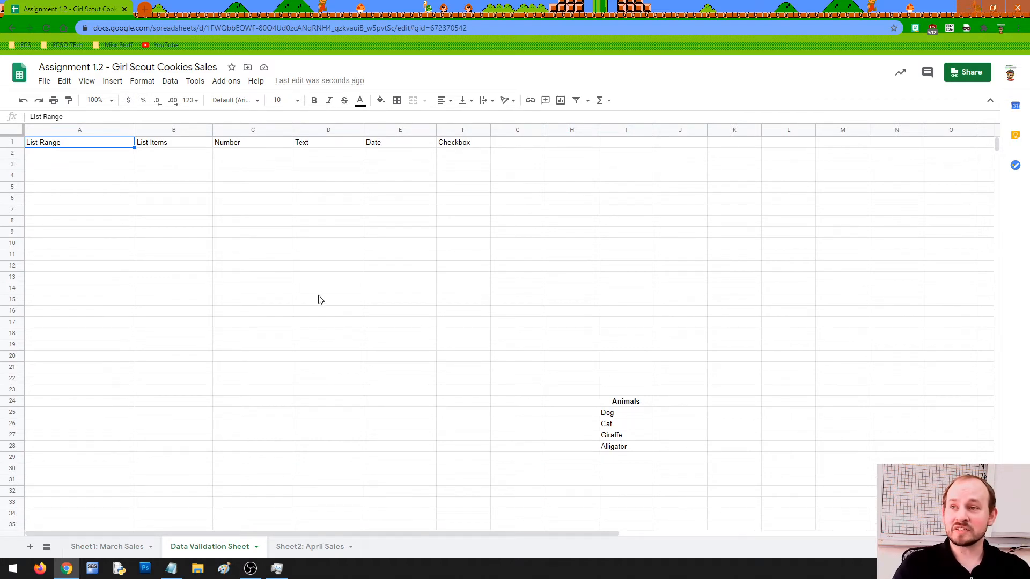
Look over cells A2, B2 and C2, then return to the March Sales sheet.
click(102, 155)
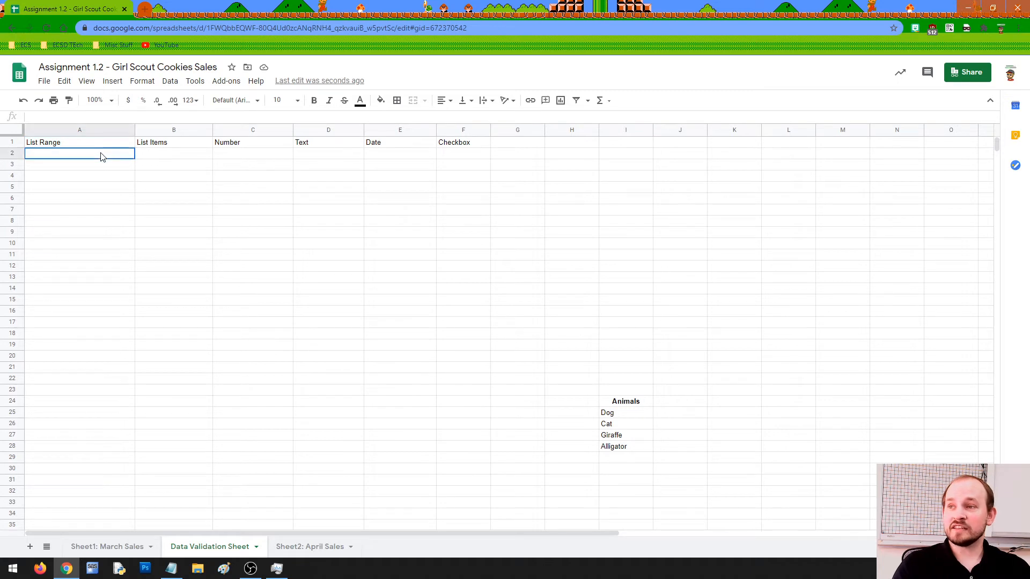
click(177, 155)
click(229, 155)
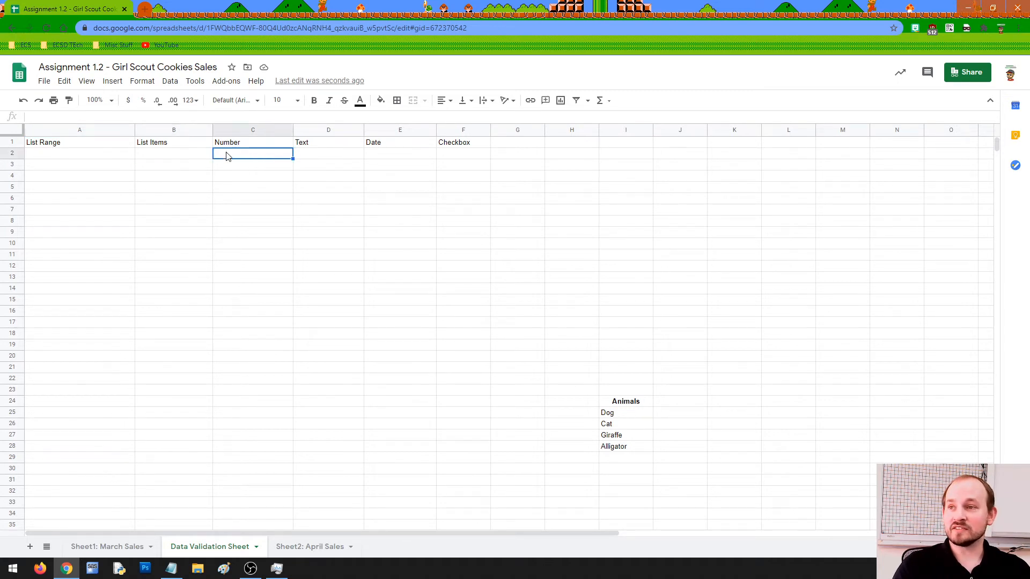
click(102, 546)
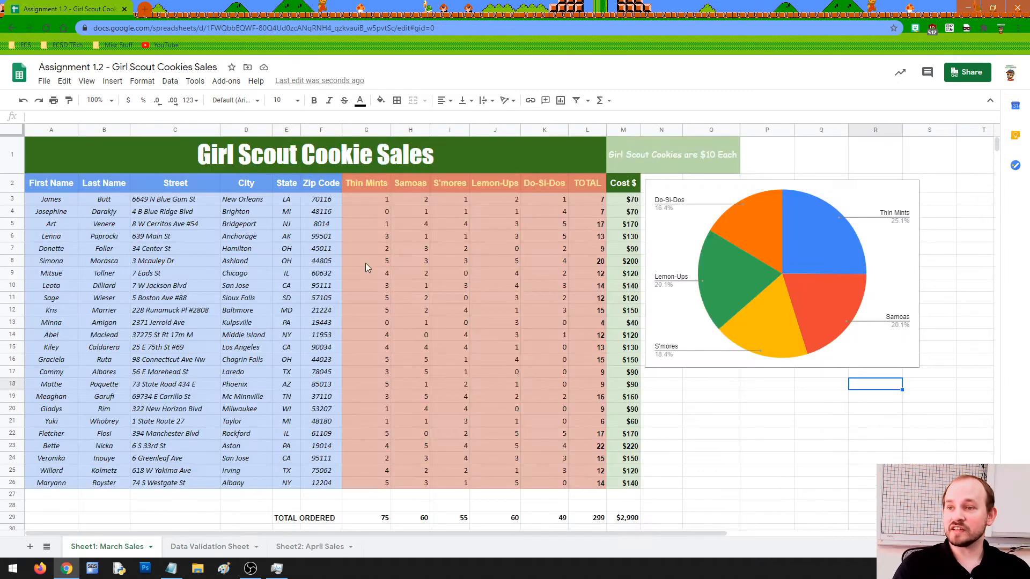
Enter the word 'two' in Thin Mints cell G7, undo it, then restore it.
click(378, 249)
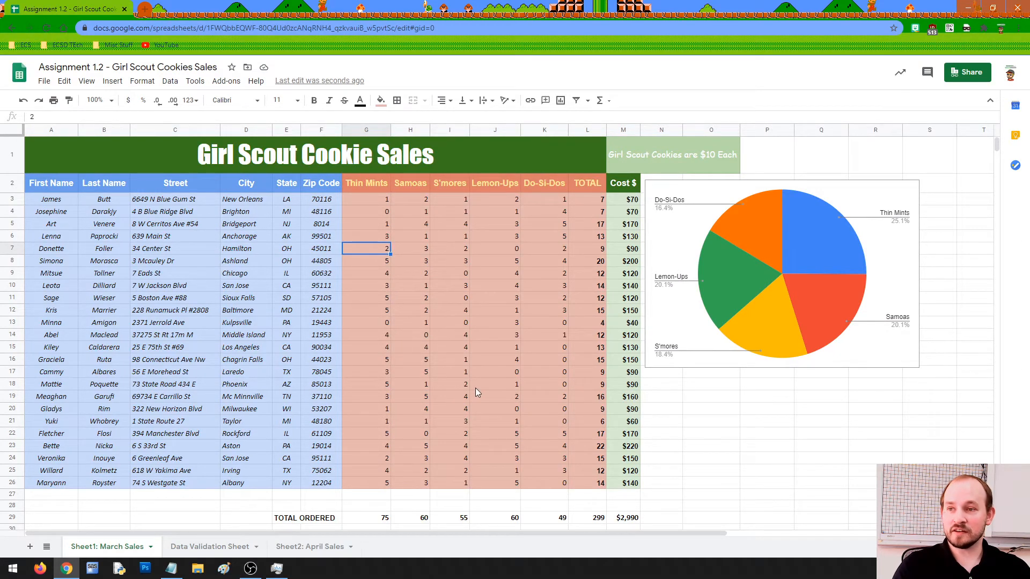
text(two)
key(Return)
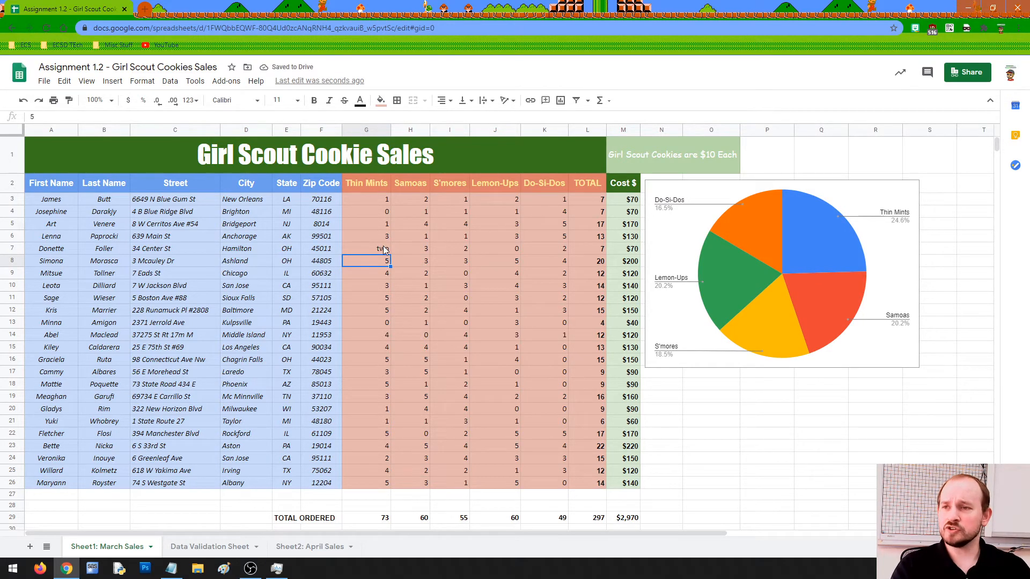
key(ctrl+z)
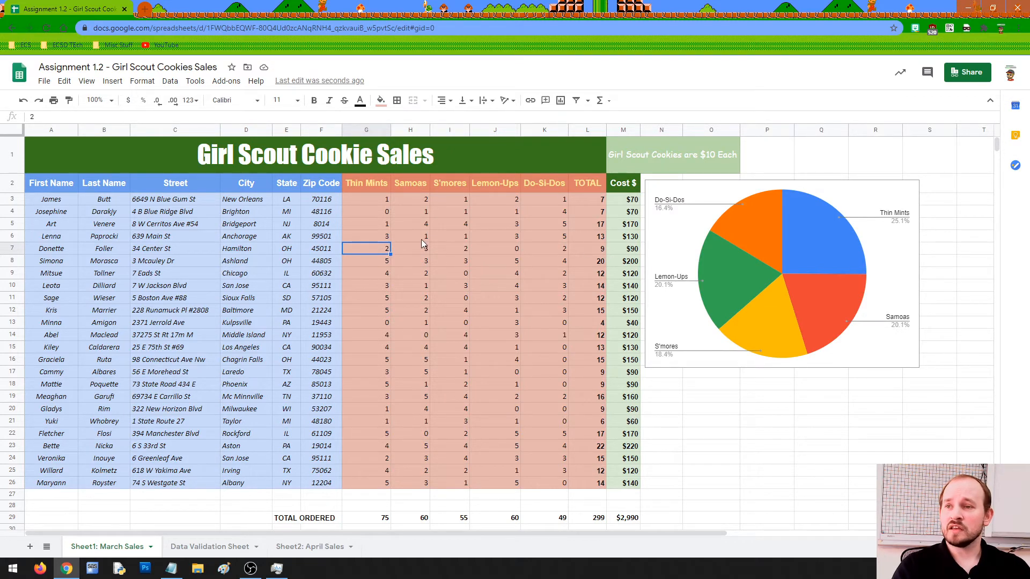
key(Return)
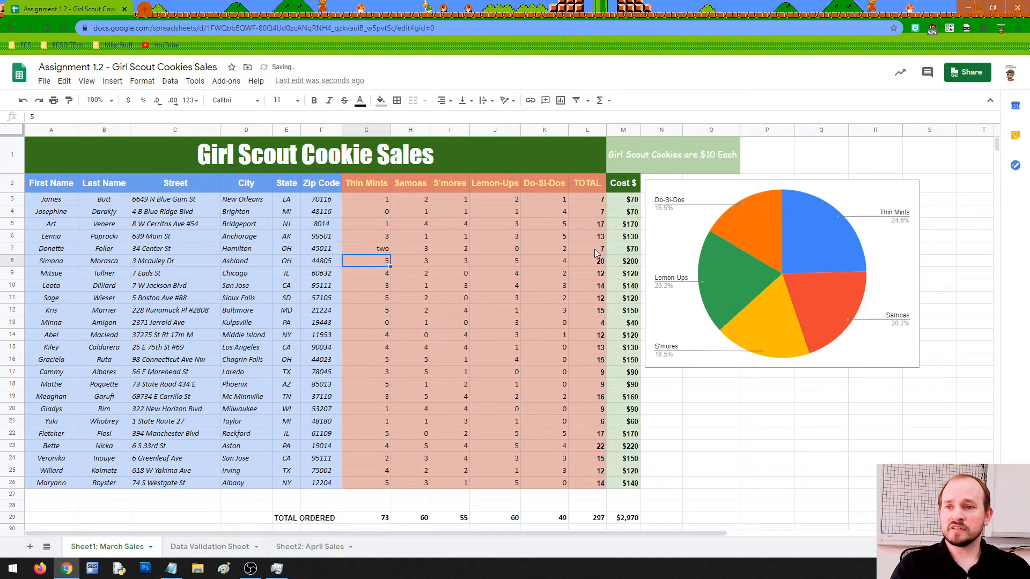
Replace 'two' in G7 with 2, then select A2 on the Data Validation Sheet.
click(595, 249)
click(384, 250)
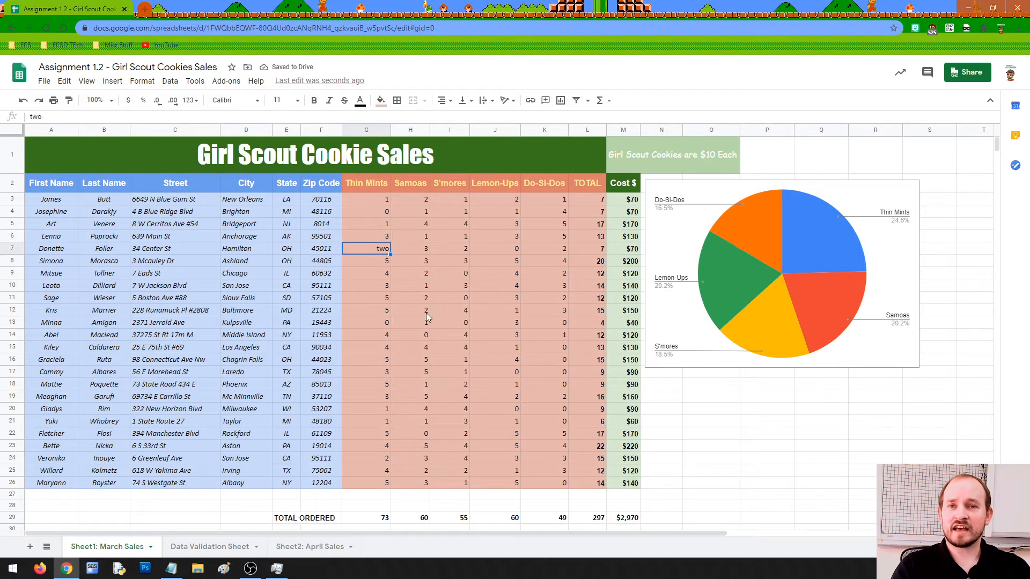
text(2)
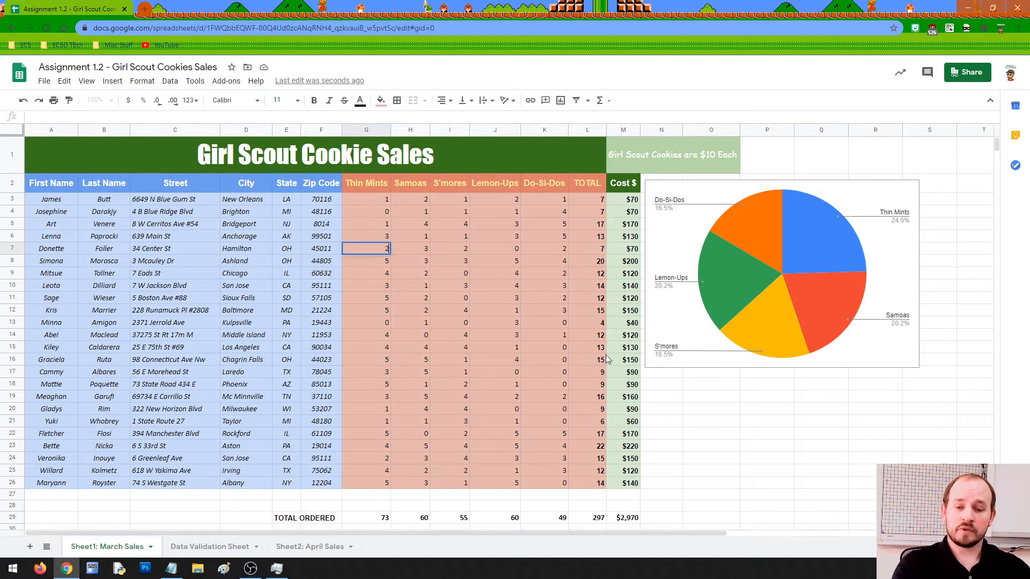
key(Return)
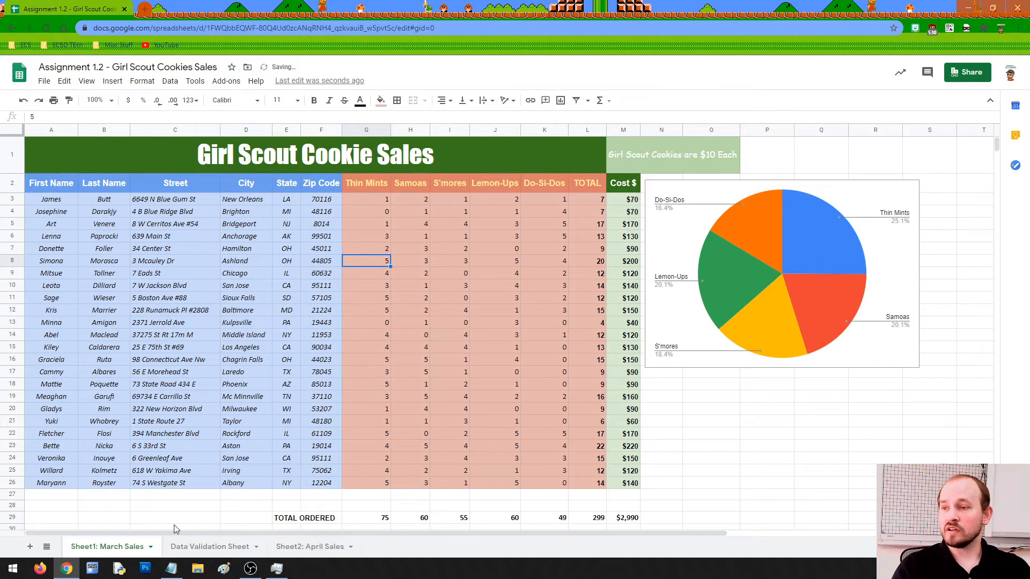
click(212, 548)
click(75, 154)
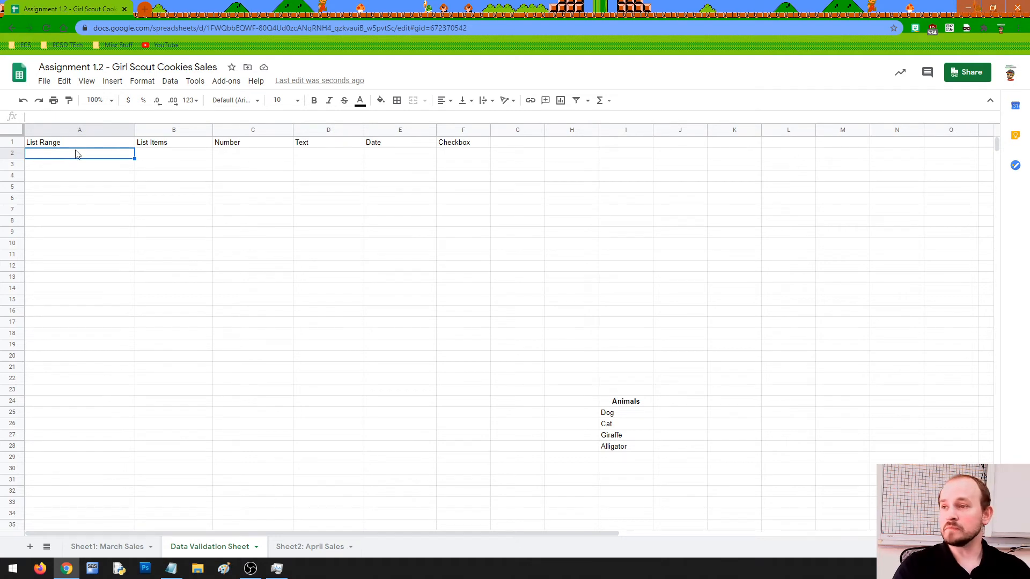
mouse_move(128, 145)
mouse_down()
mouse_move(442, 147)
mouse_move(138, 151)
mouse_move(146, 148)
mouse_up()
click(166, 148)
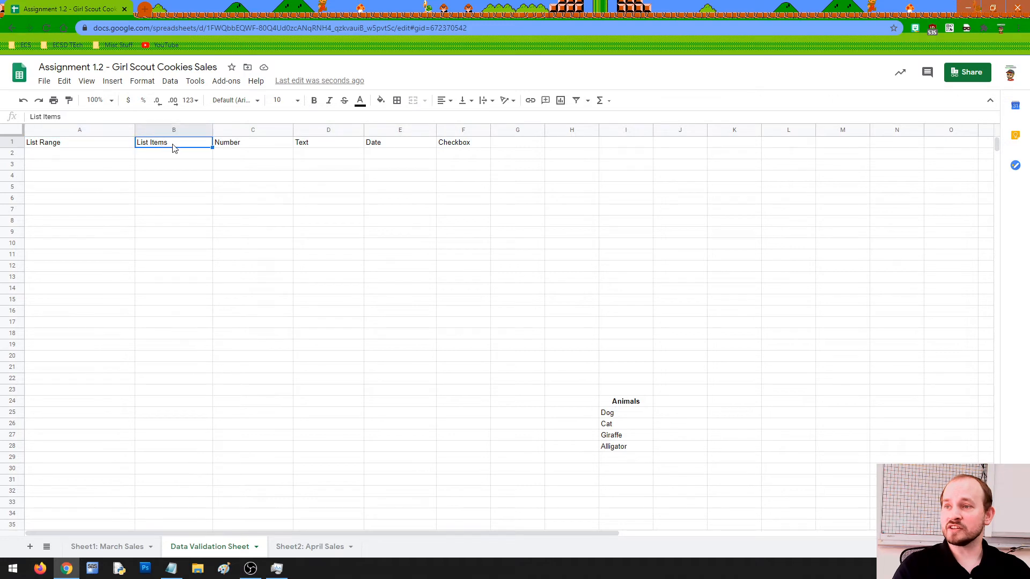
click(235, 148)
click(301, 150)
click(370, 150)
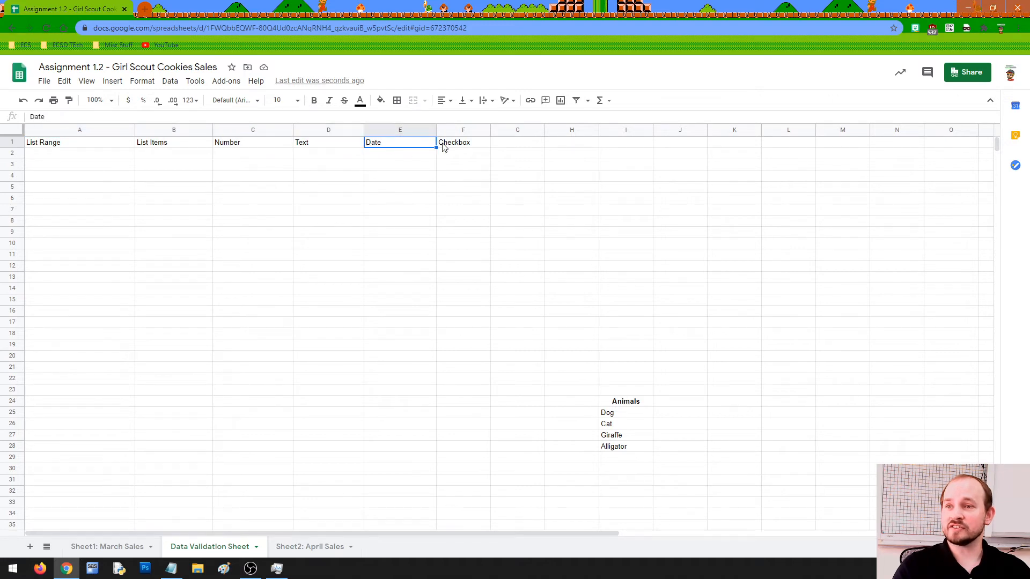
click(444, 147)
click(46, 158)
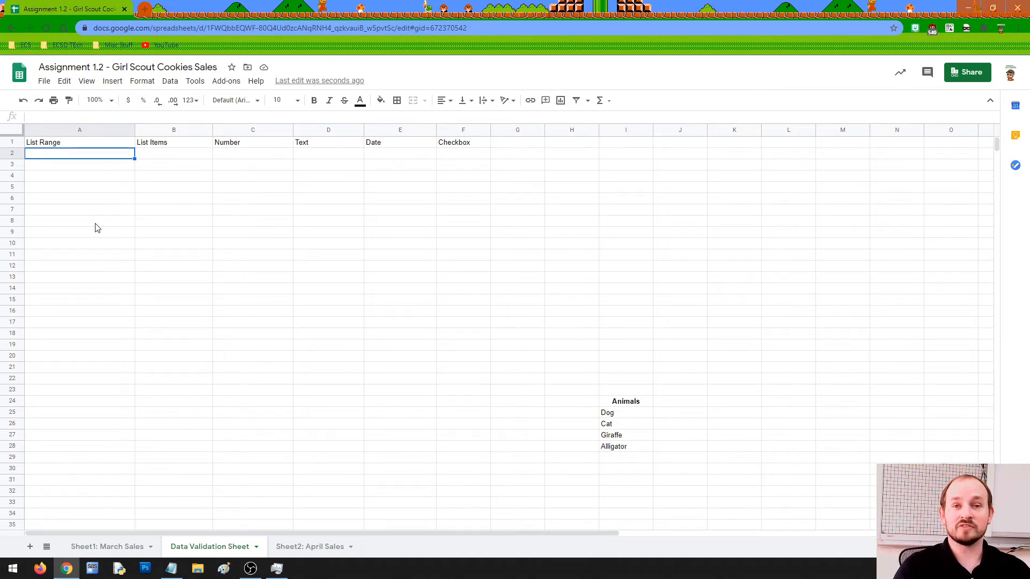
click(50, 146)
click(81, 156)
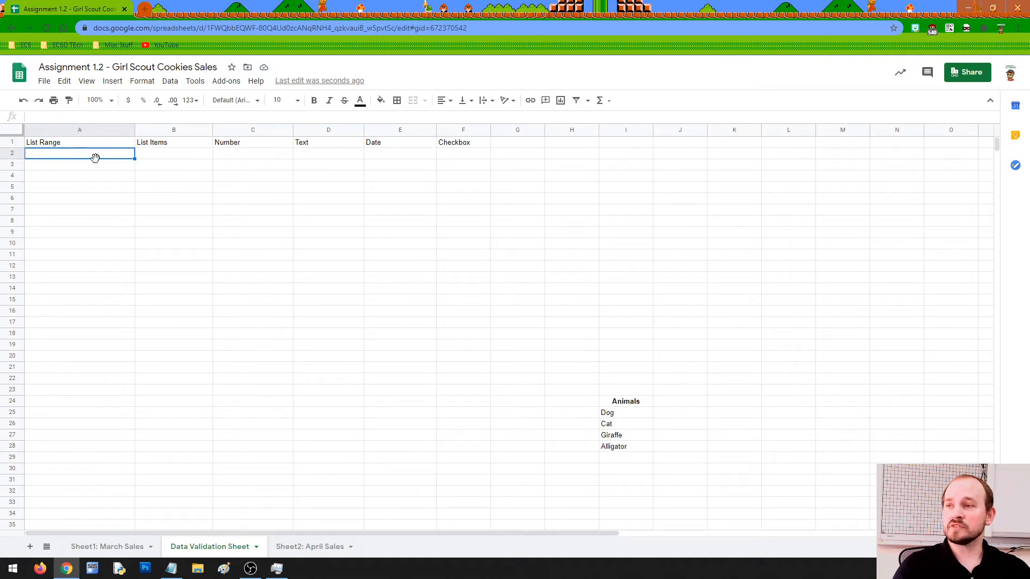
click(157, 158)
click(231, 156)
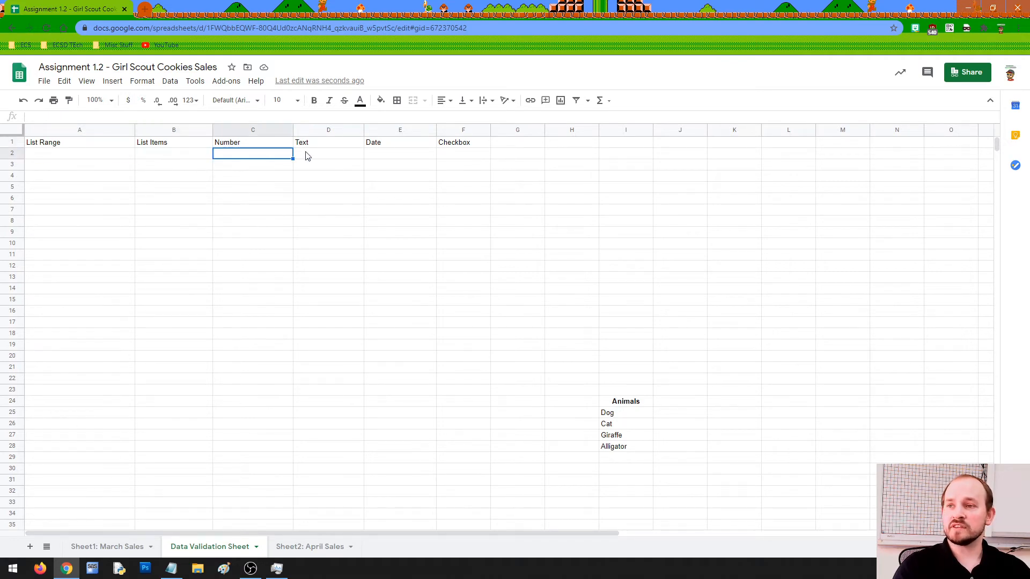
click(329, 155)
click(376, 155)
click(448, 155)
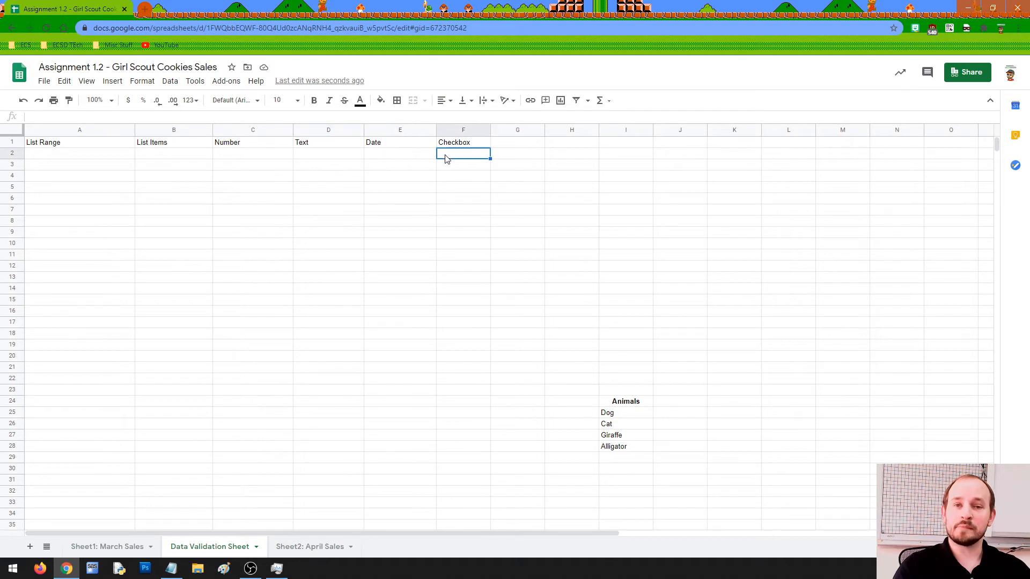
click(94, 160)
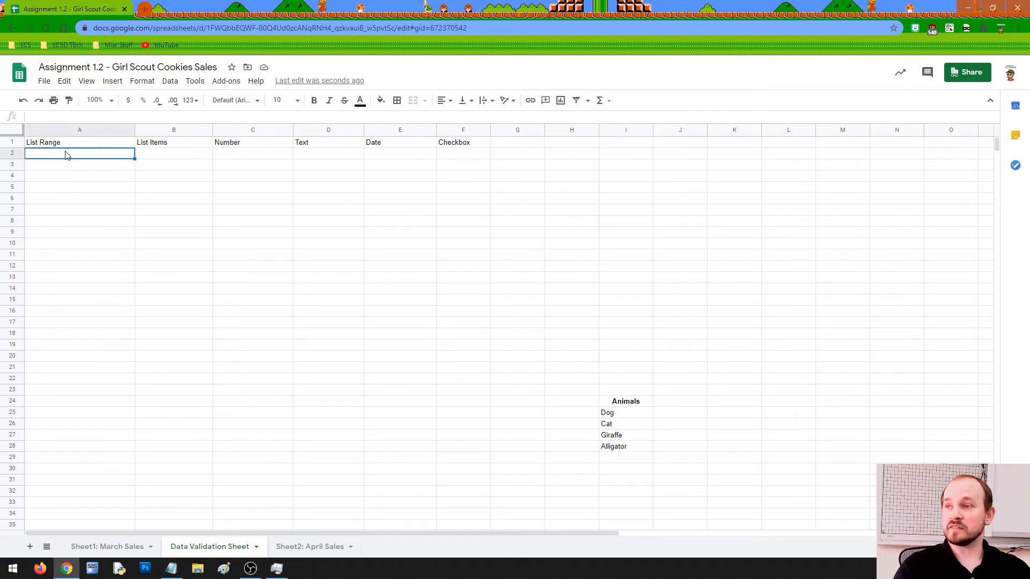
click(152, 84)
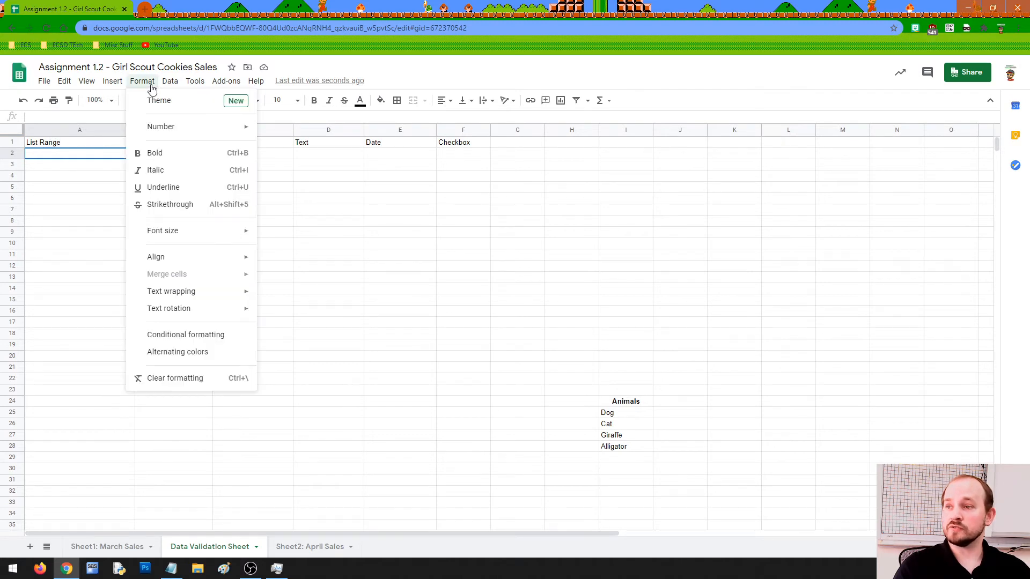
Open the Data validation settings for cell A2 and move the panel up.
mouse_move(170, 82)
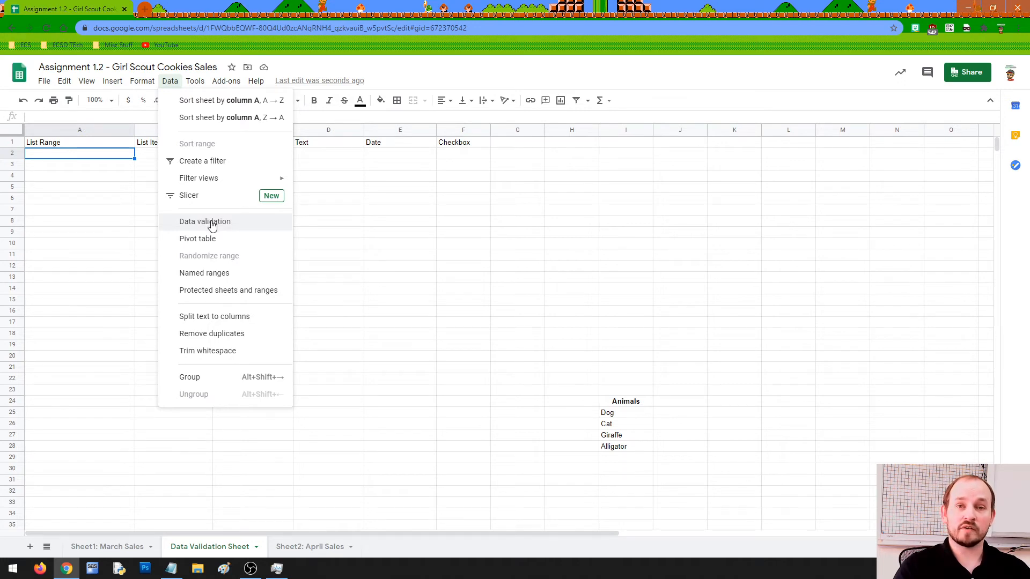
click(212, 225)
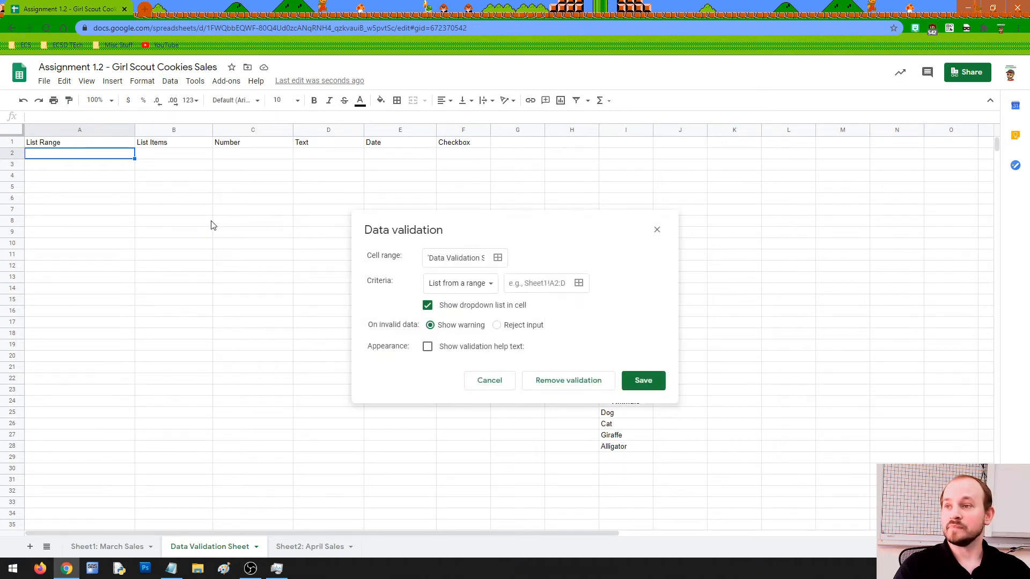
drag(404, 217, 650, 187)
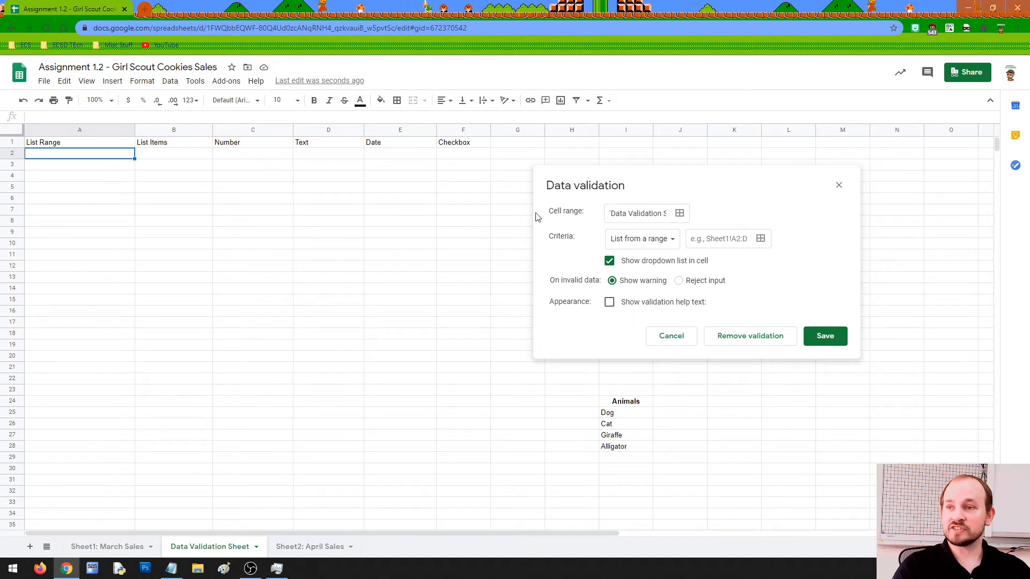
click(91, 165)
click(93, 156)
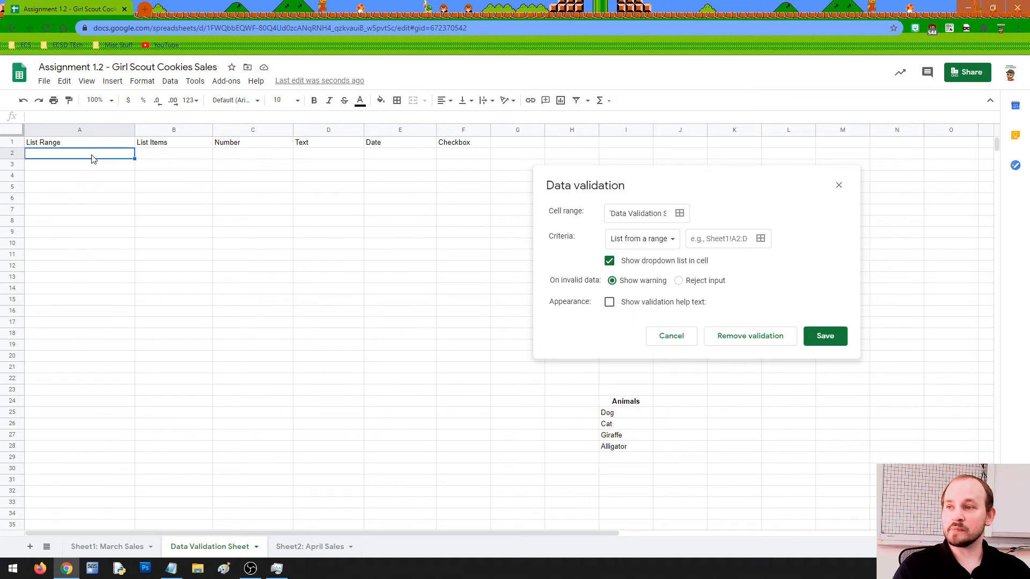
Leave the Cell range reference unchanged and launch its on-sheet range picker.
drag(643, 213, 692, 217)
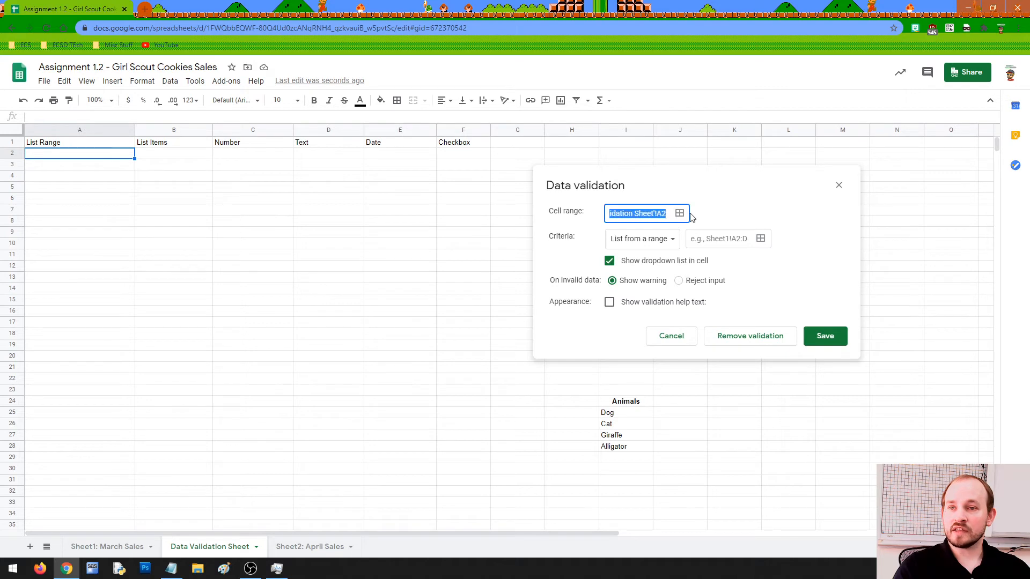
click(651, 213)
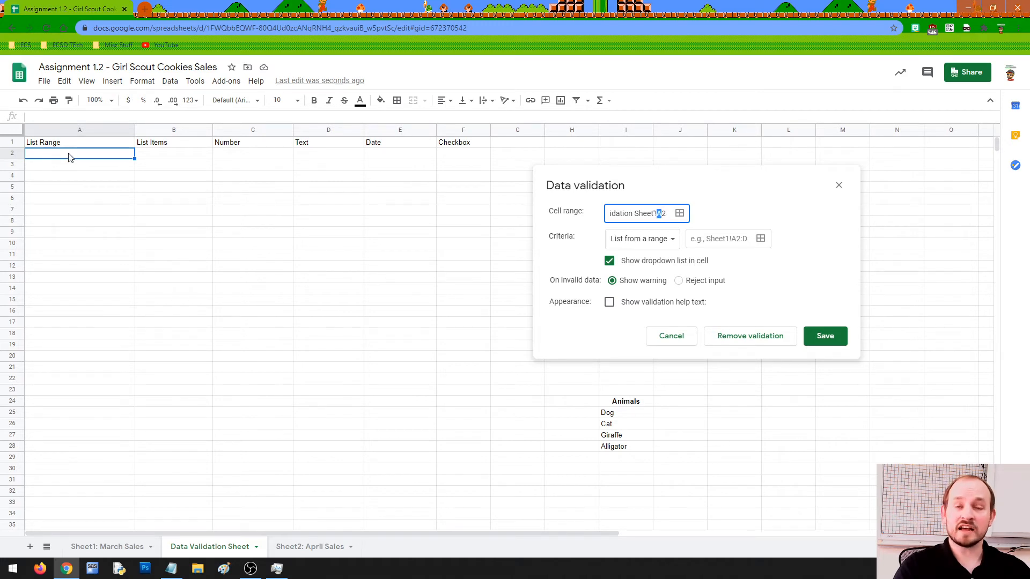
click(579, 222)
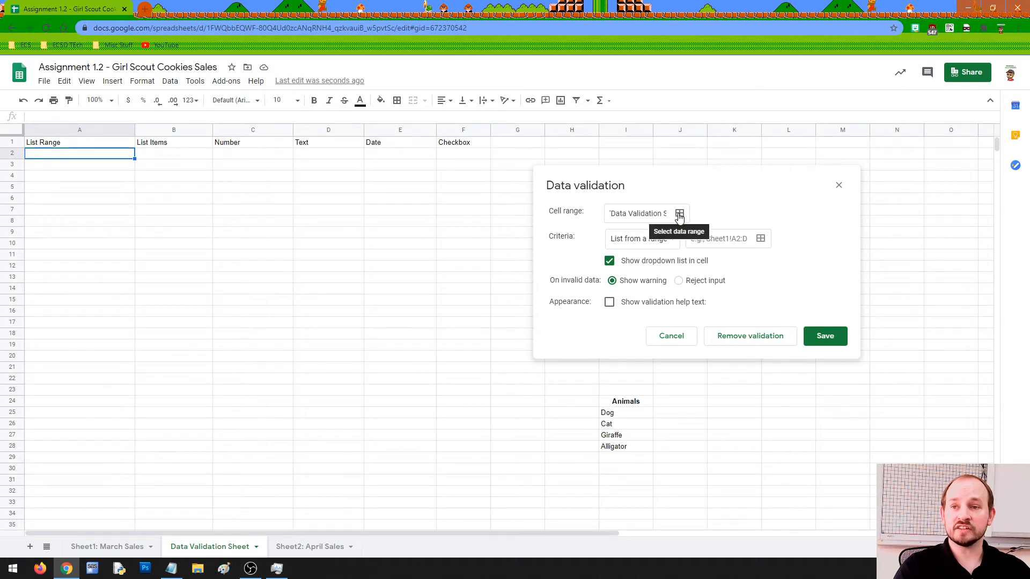
click(679, 214)
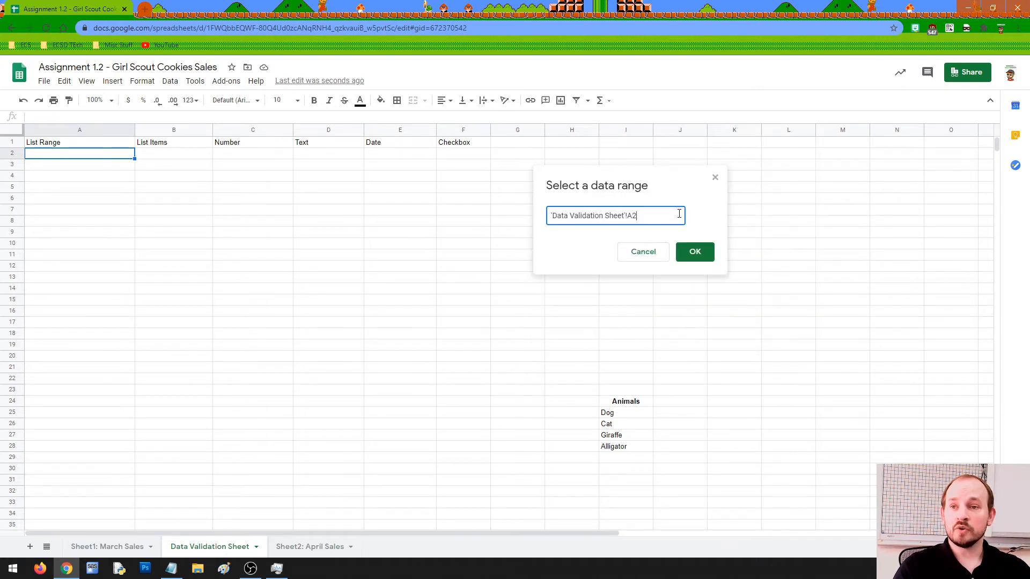
Try A3, A4, A5 and larger ranges, then shrink back to A2 and confirm.
click(81, 167)
click(80, 179)
click(75, 187)
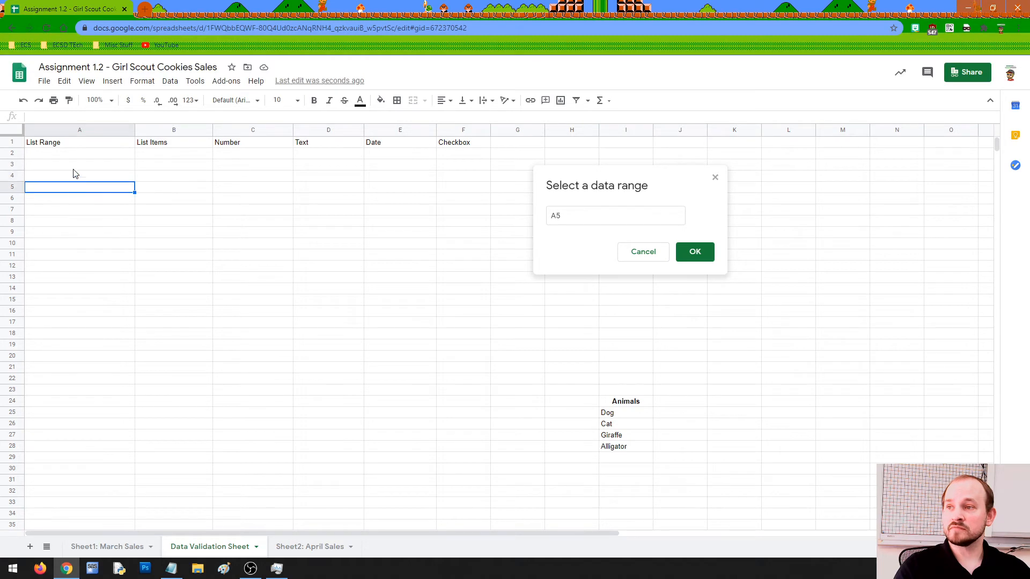
drag(78, 155, 89, 282)
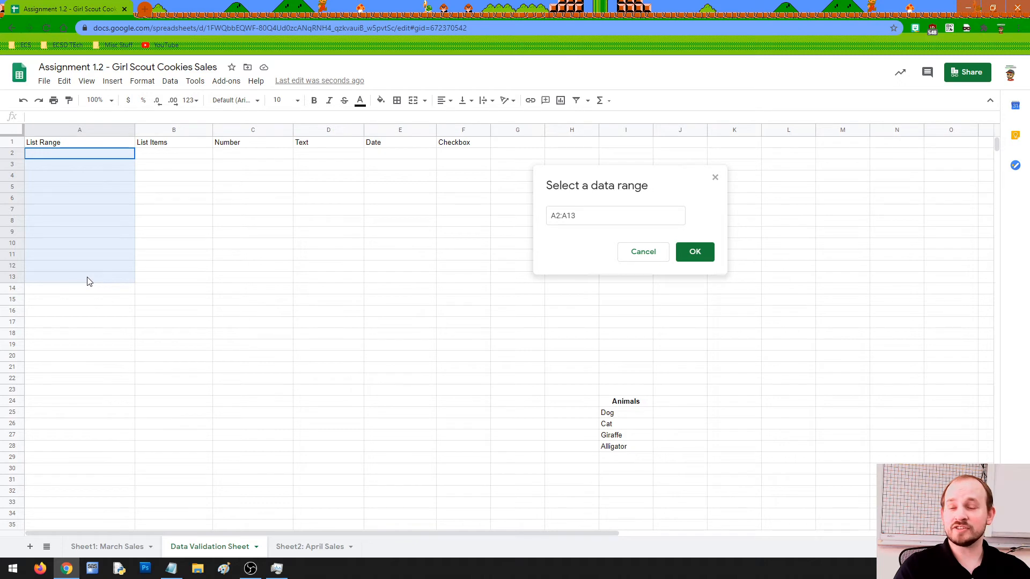
drag(89, 282, 369, 306)
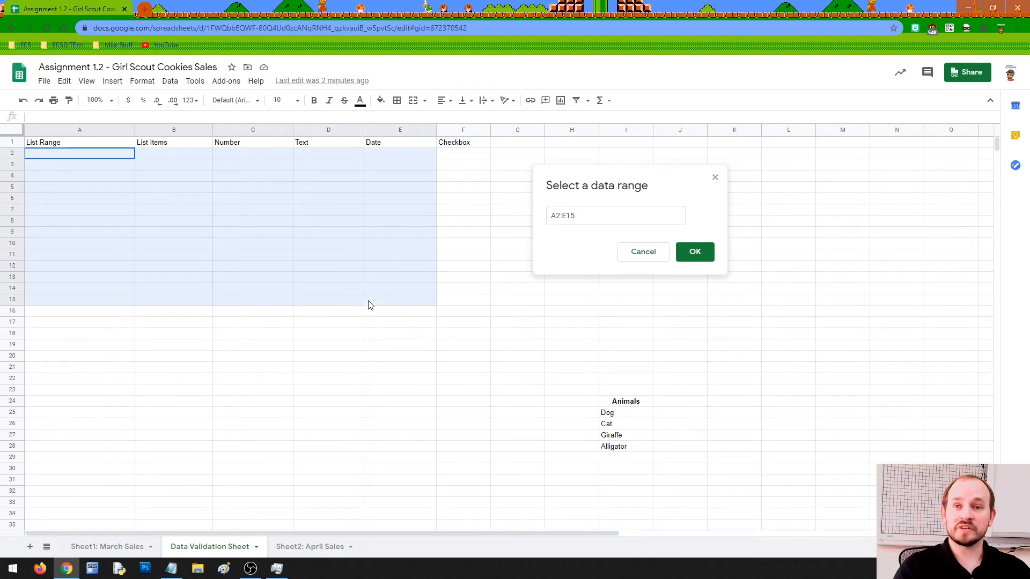
drag(370, 305, 125, 161)
click(707, 254)
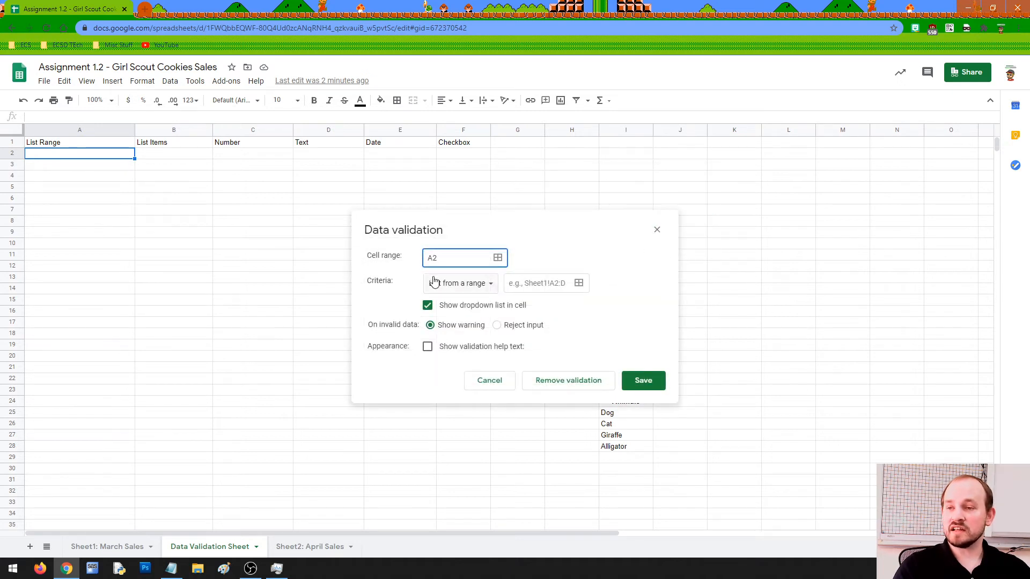
Keep 'List from a range' criteria and set its source to I25:I28 (Dog through Alligator).
click(482, 285)
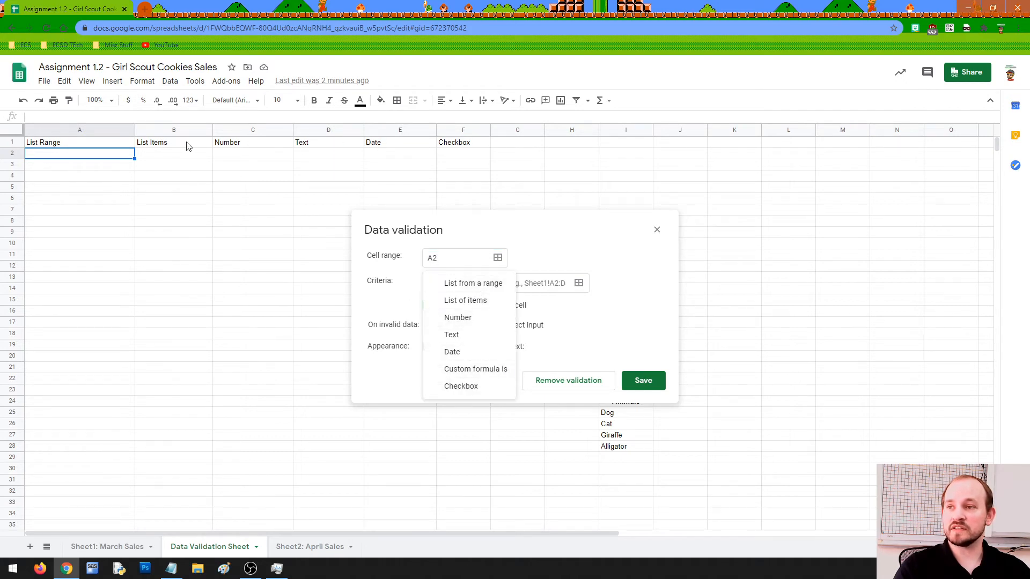
click(484, 286)
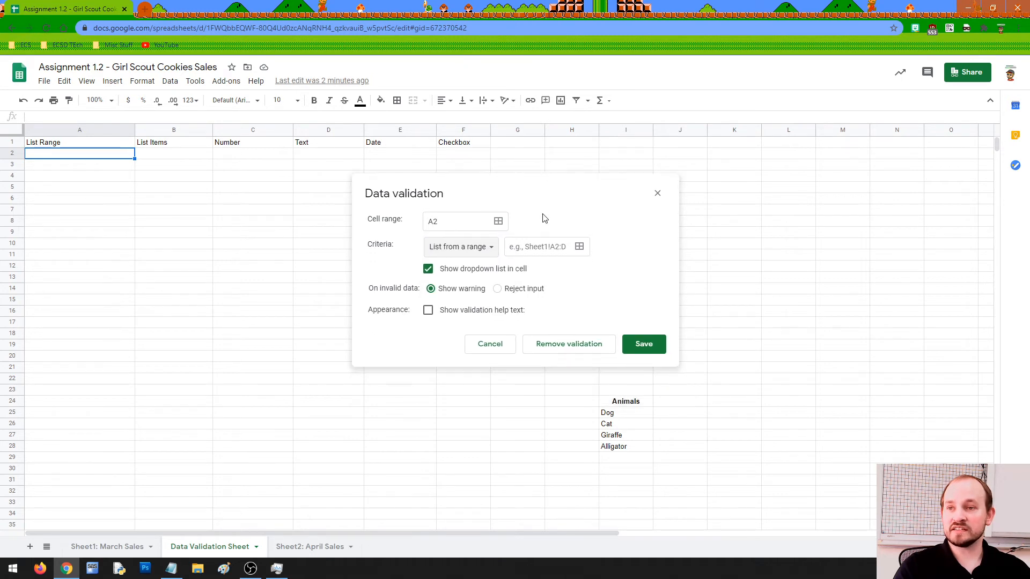
click(579, 248)
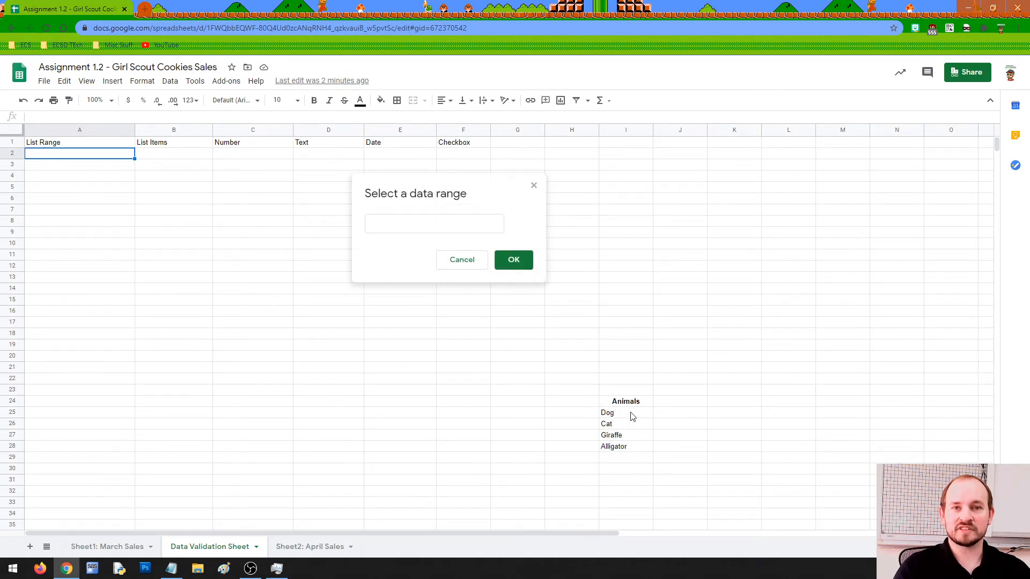
click(609, 416)
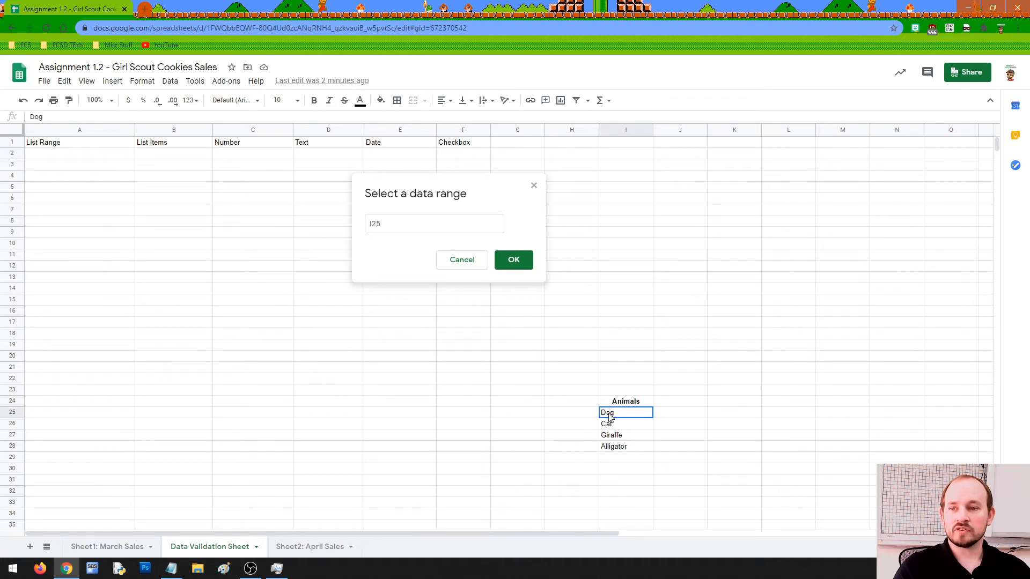
drag(610, 418, 610, 450)
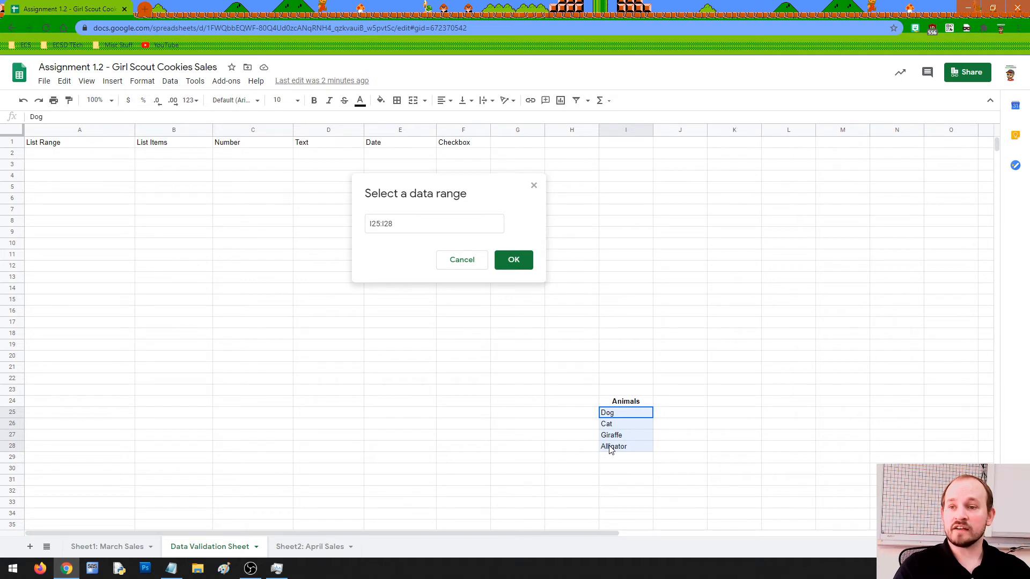
click(523, 261)
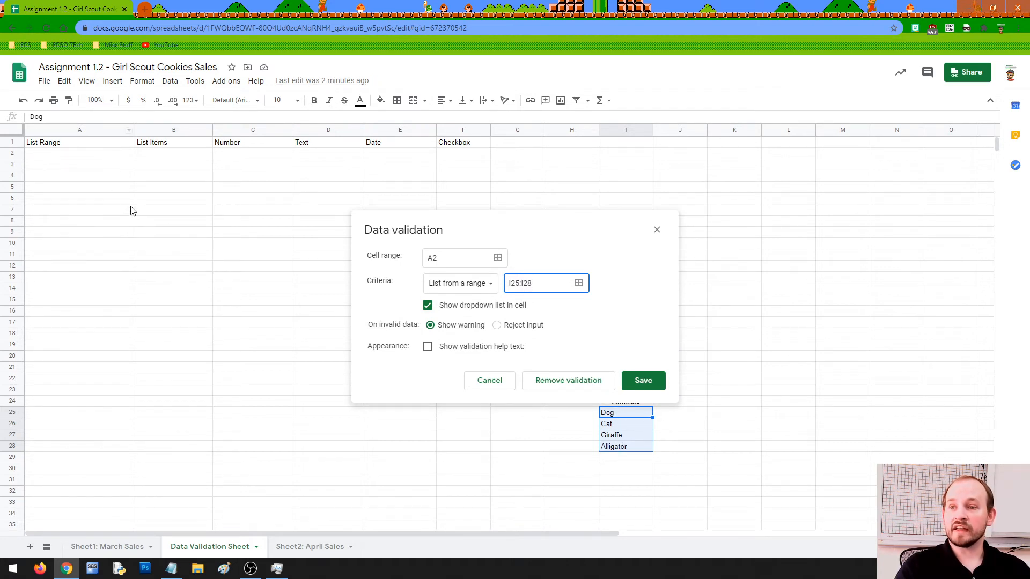
Turn on help text, replace the default with 'Choose an animal! :)', and save A2's rule.
click(432, 329)
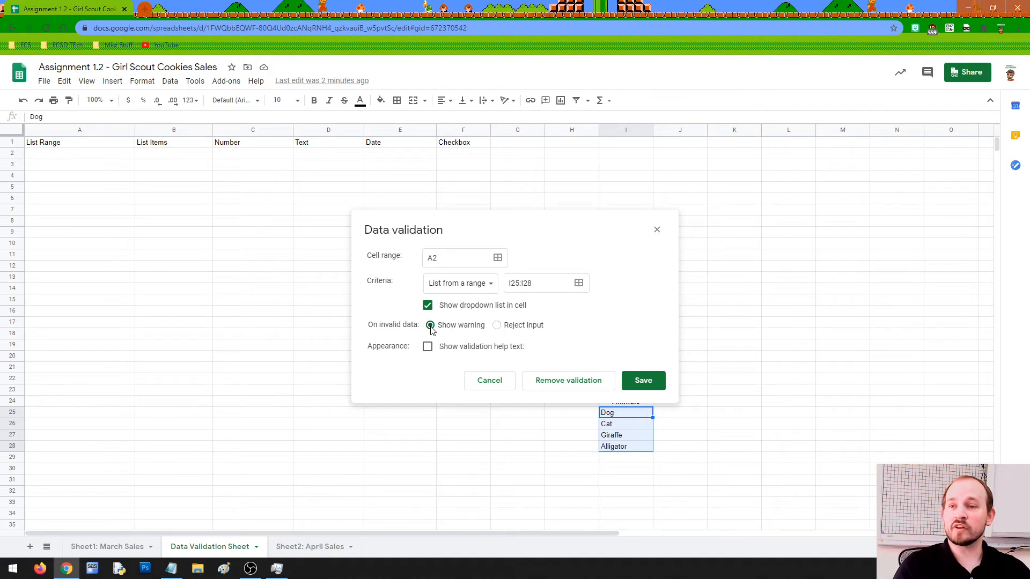
click(427, 350)
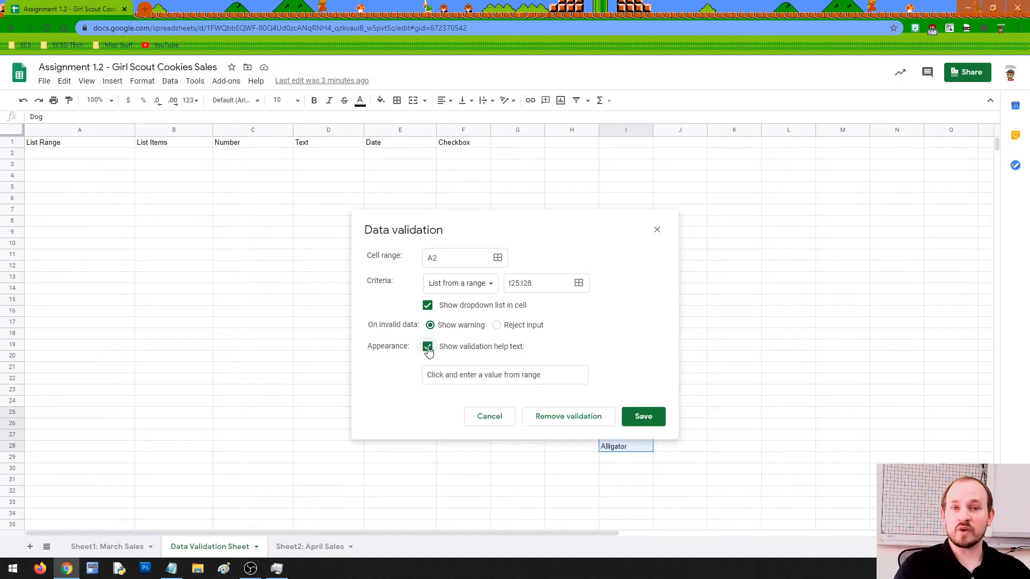
click(507, 377)
drag(551, 377, 428, 375)
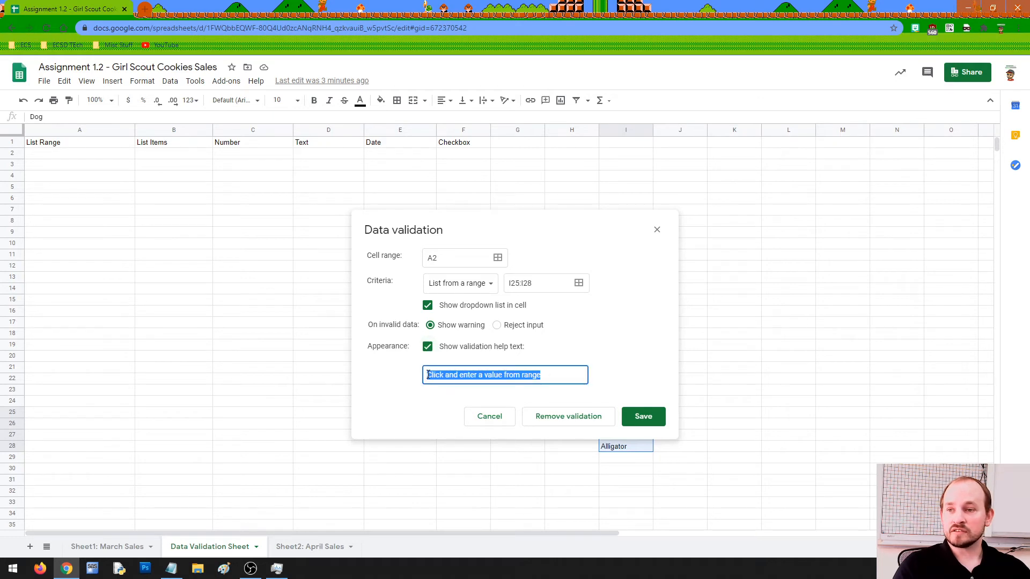
text(Choose an an)
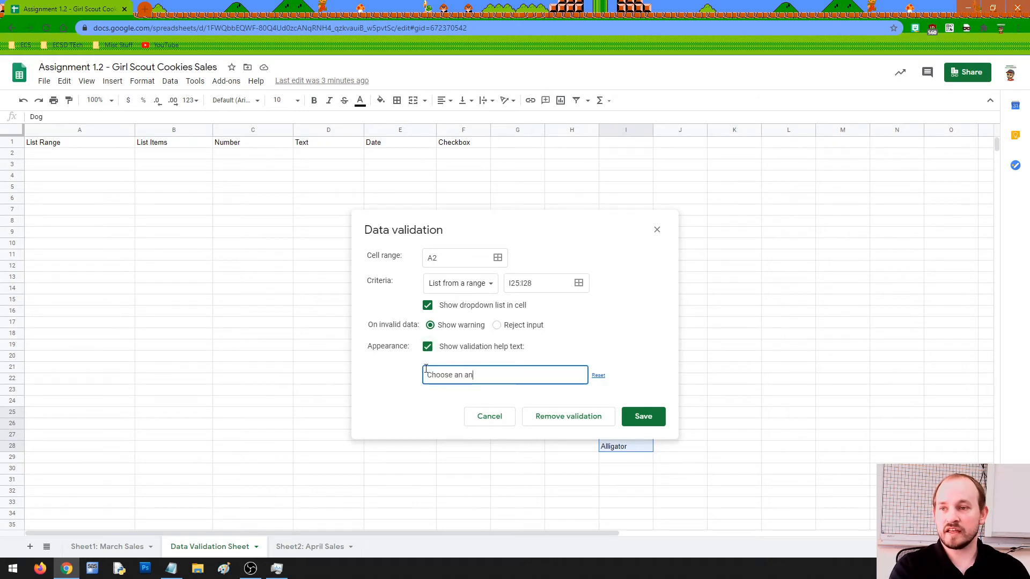
text(imal!)
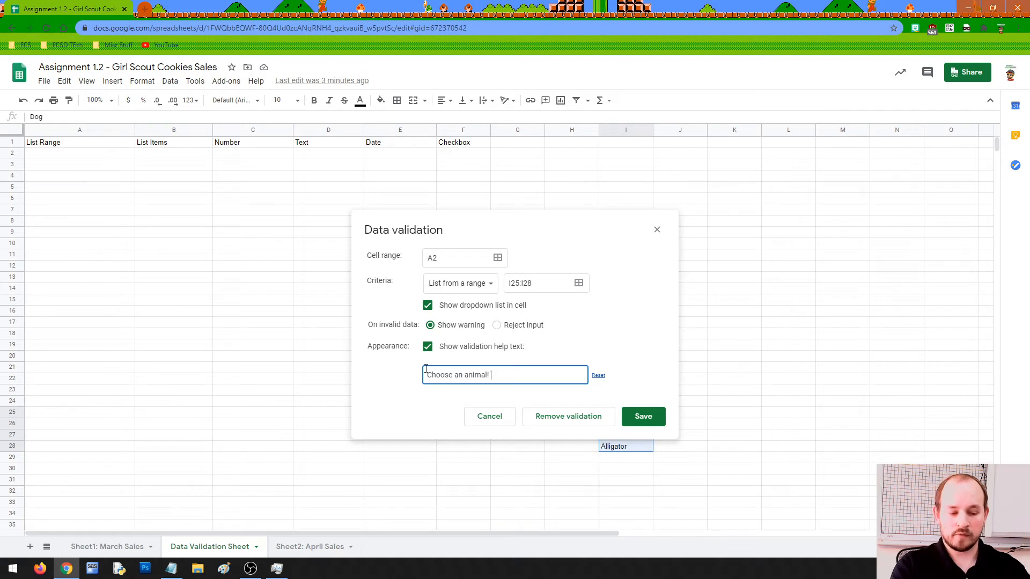
text( :))
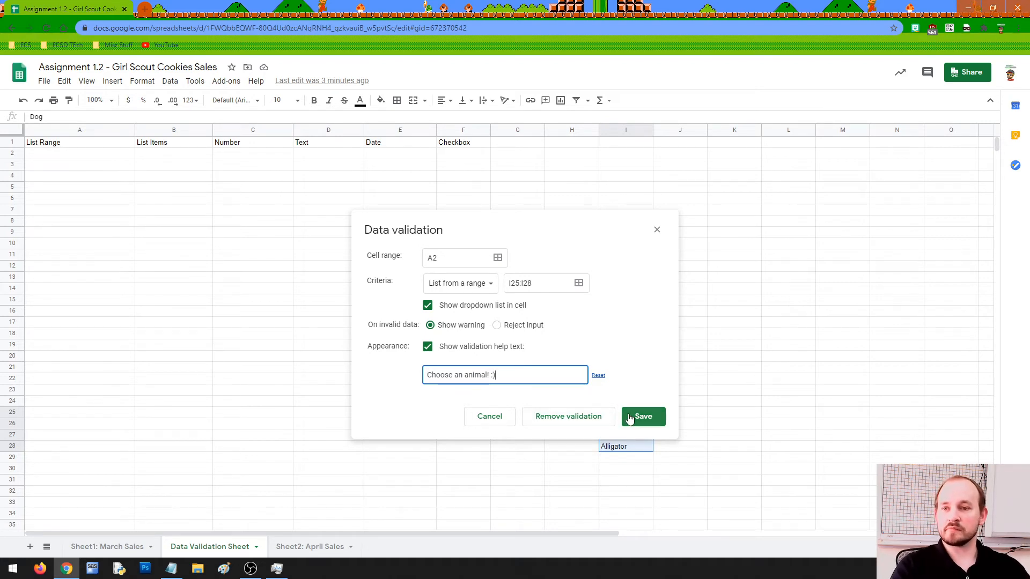
click(637, 418)
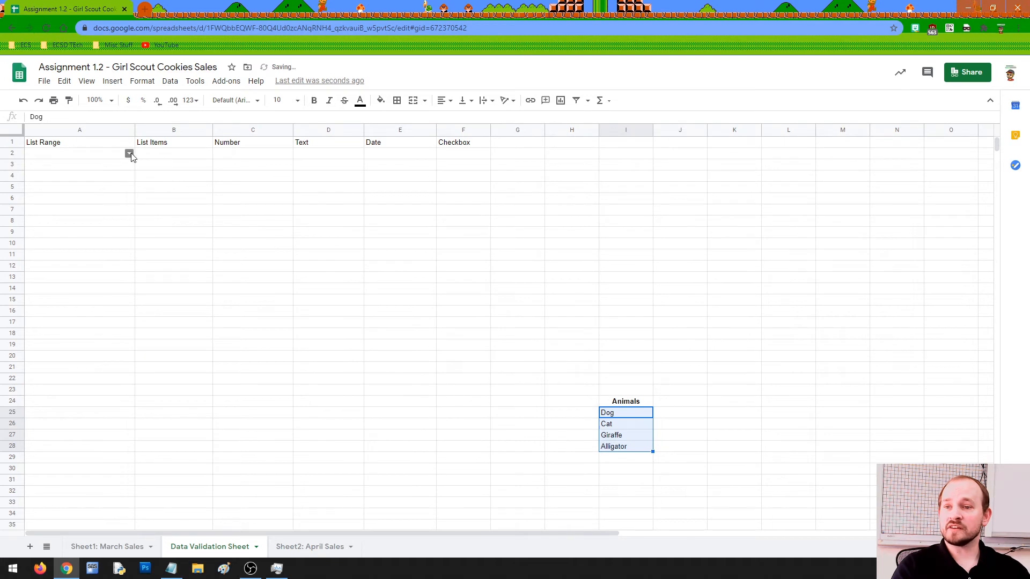
Zoom the sheet to 125% and inspect A2's animal list and help message.
click(109, 101)
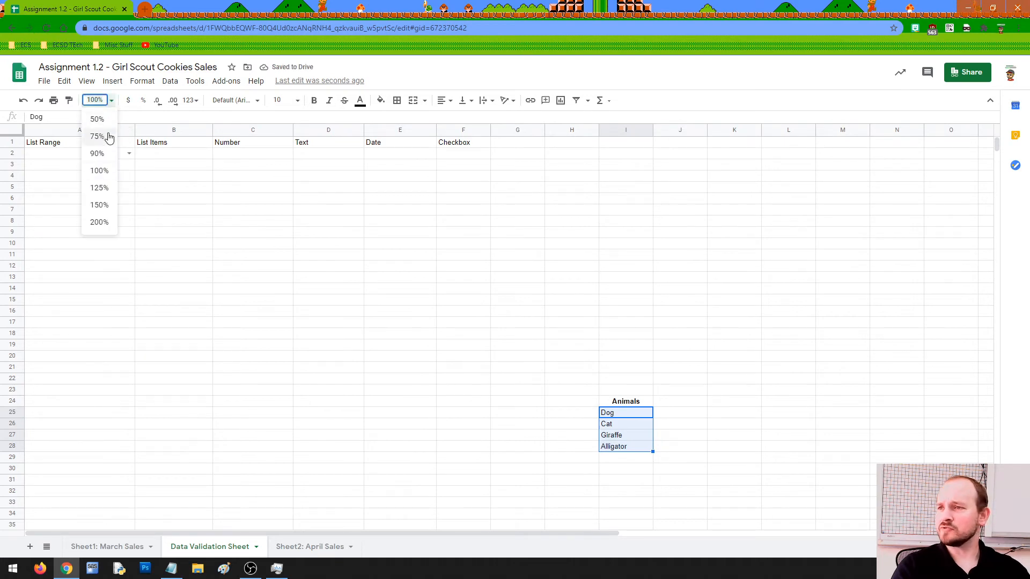
click(100, 187)
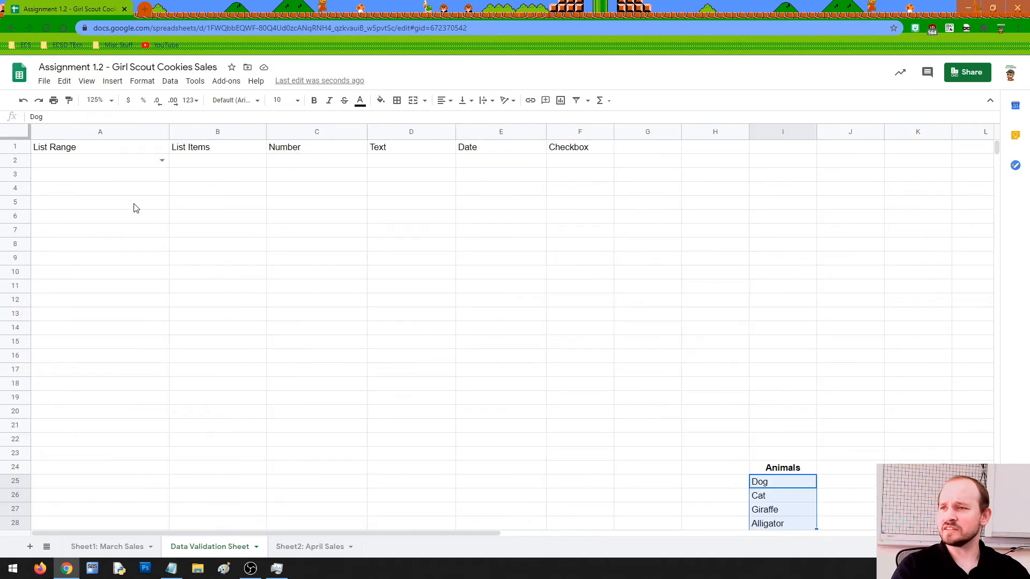
click(162, 161)
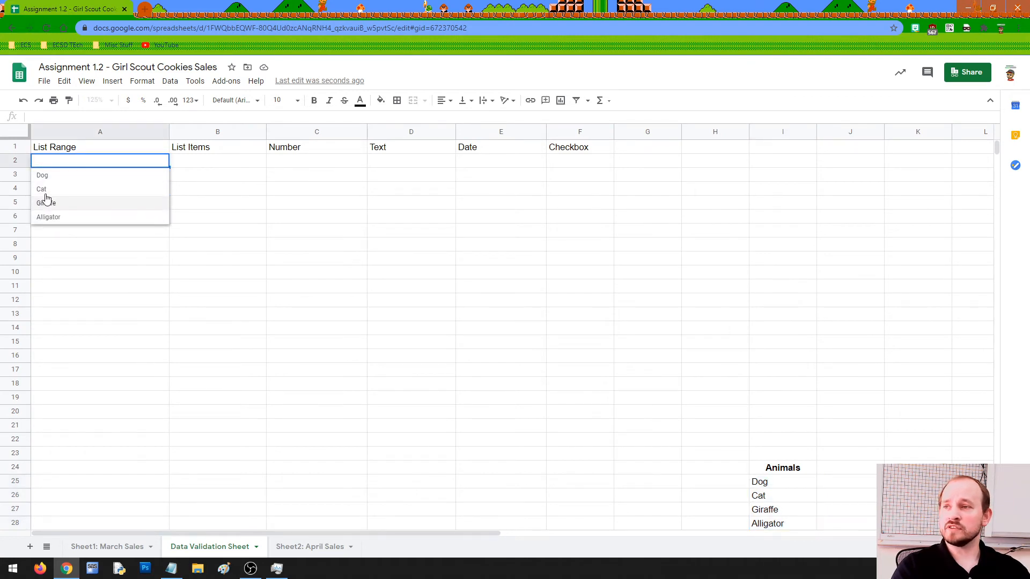
click(190, 225)
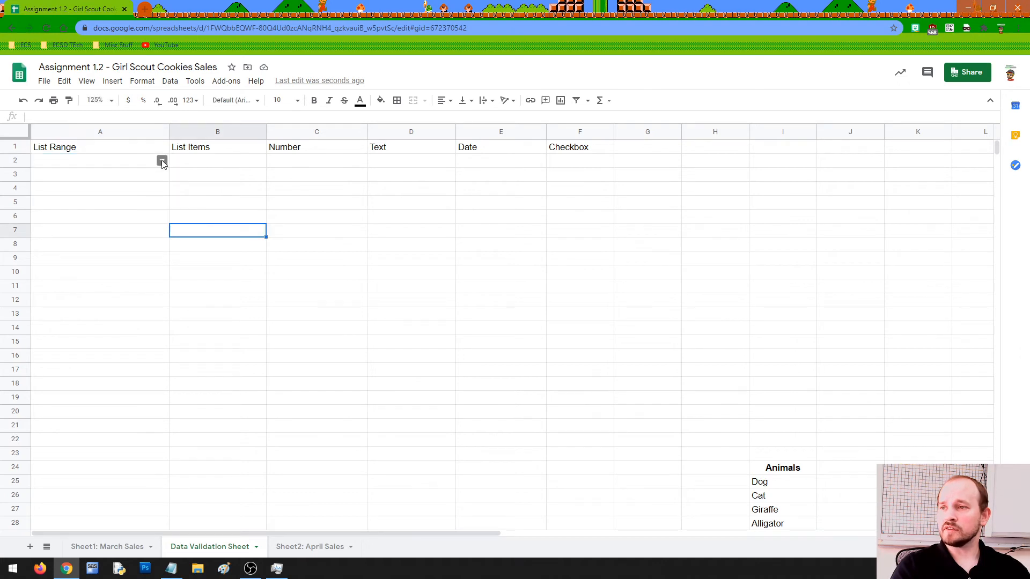
click(127, 161)
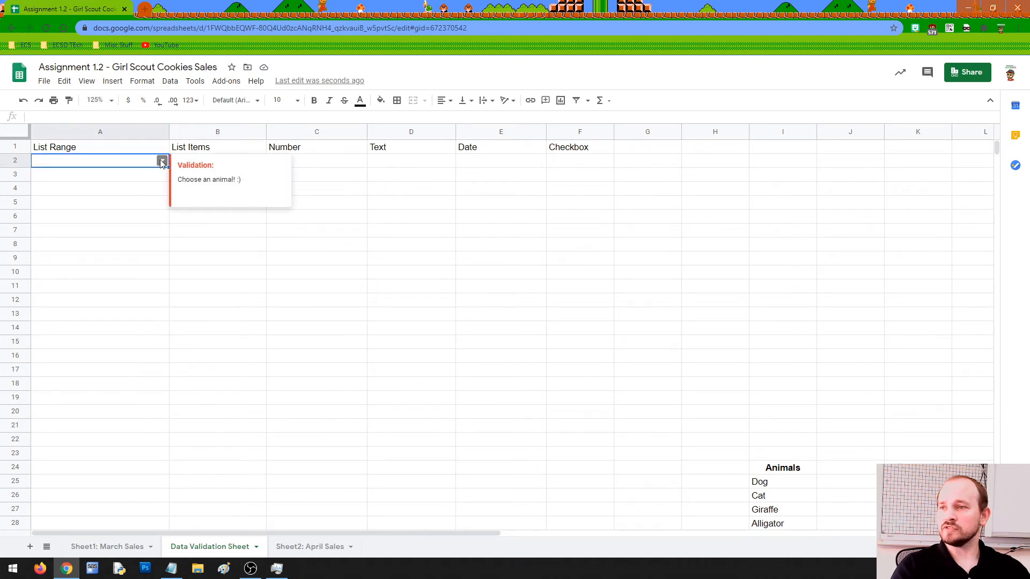
drag(184, 181, 246, 184)
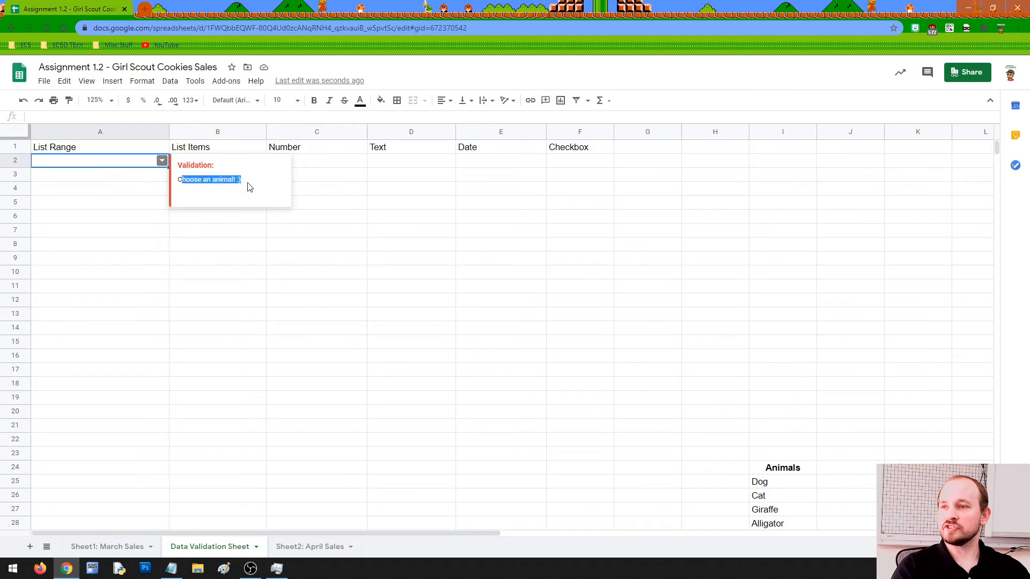
click(219, 184)
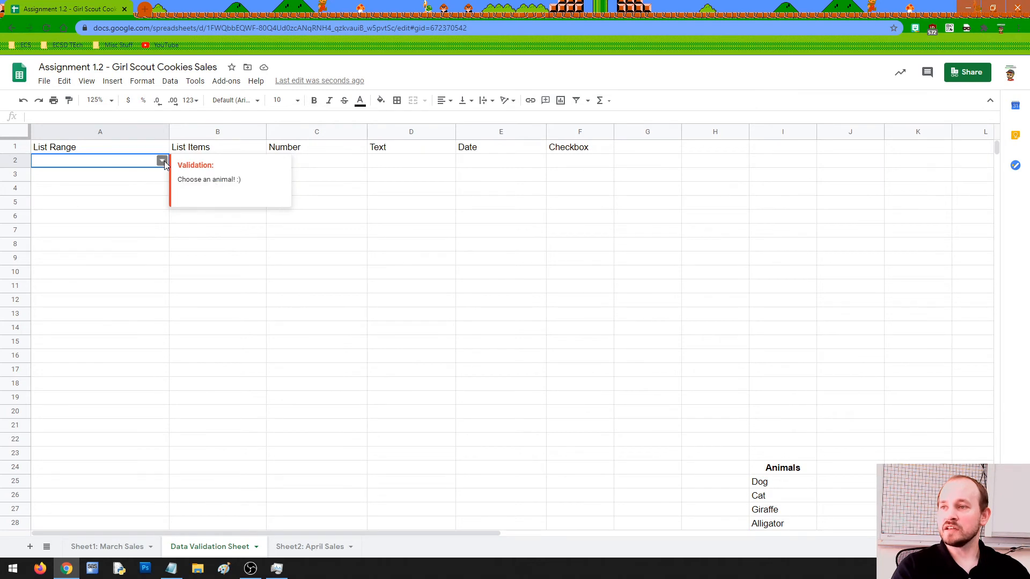
Set A2 to Cat from its dropdown, then change it to Giraffe.
click(161, 160)
click(89, 186)
click(149, 218)
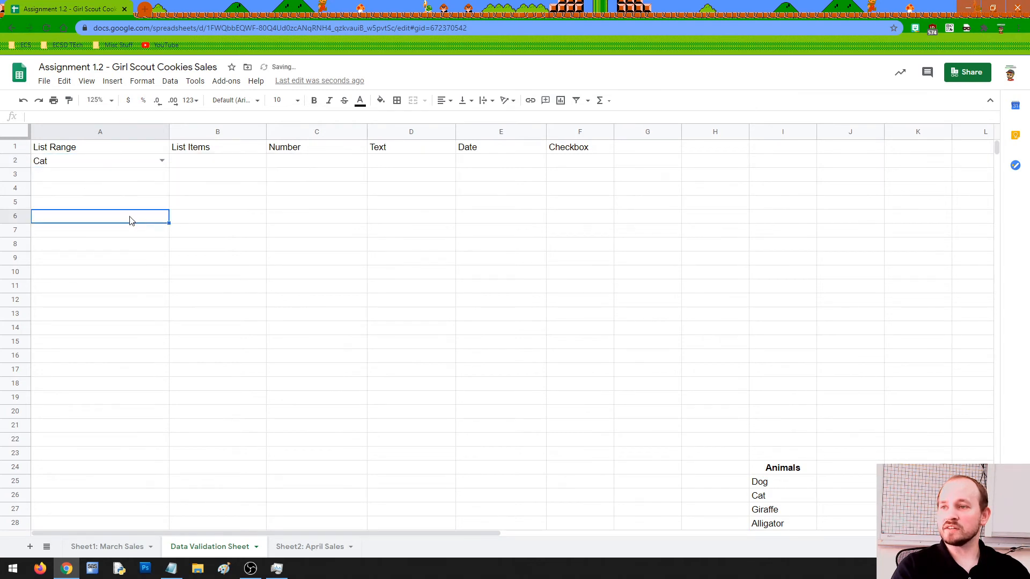
double_click(162, 159)
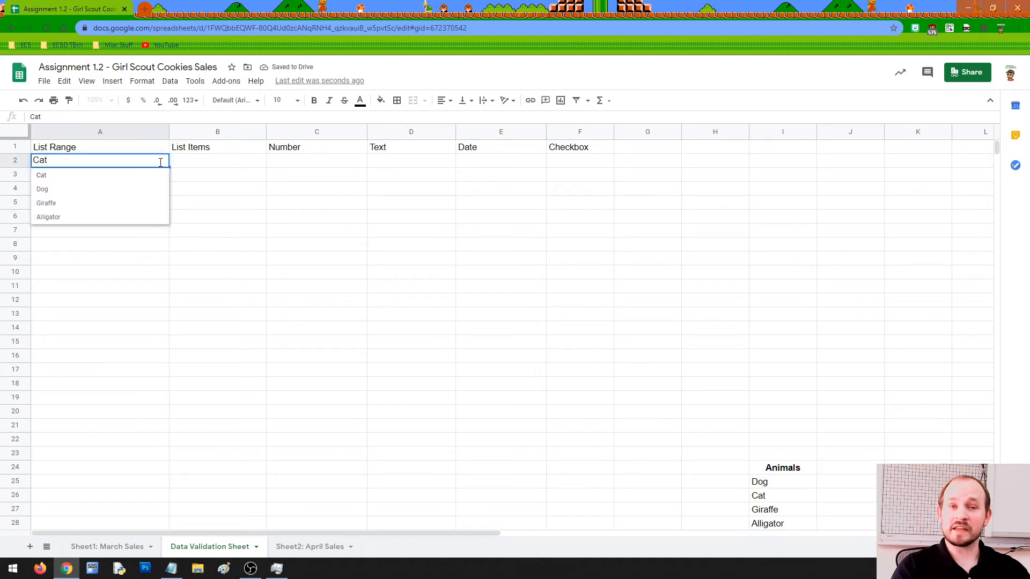
click(90, 209)
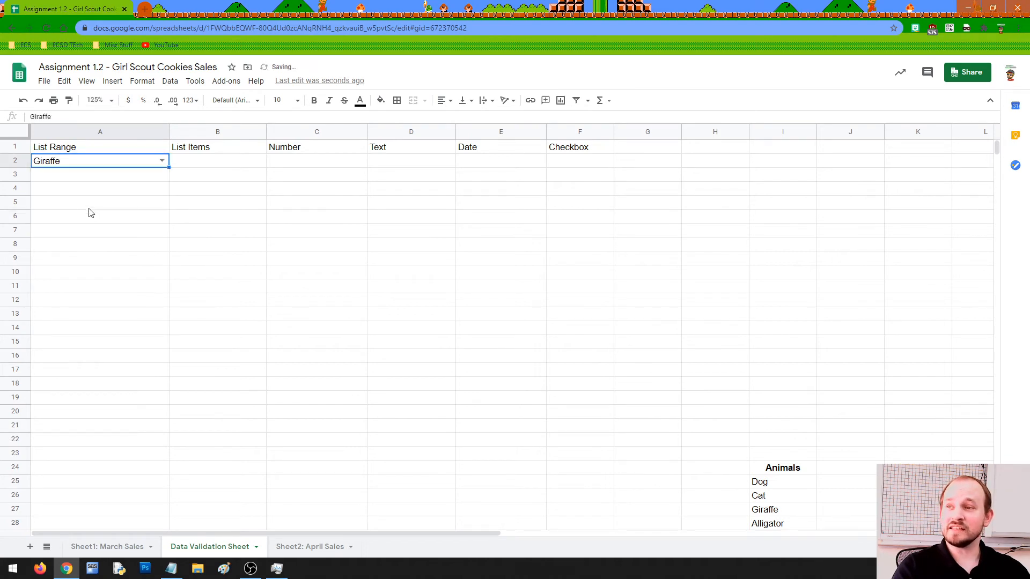
Enter Zebra in A2 to see it flagged invalid, then pick Alligator instead.
double_click(77, 163)
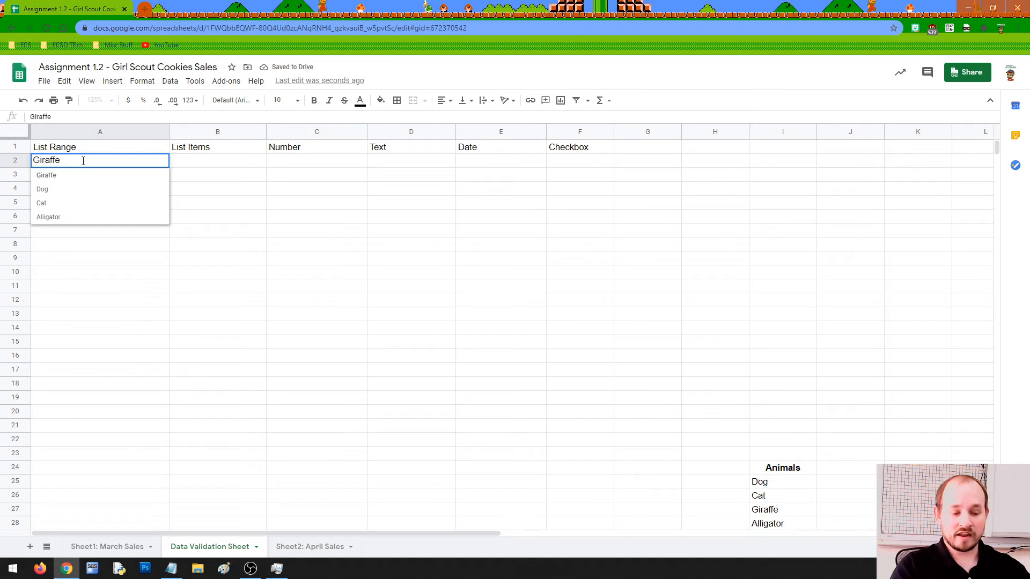
key(BackSpace)
key(BackSpace)
key(BackSpace)
key(BackSpace)
key(BackSpace)
key(BackSpace)
key(BackSpace)
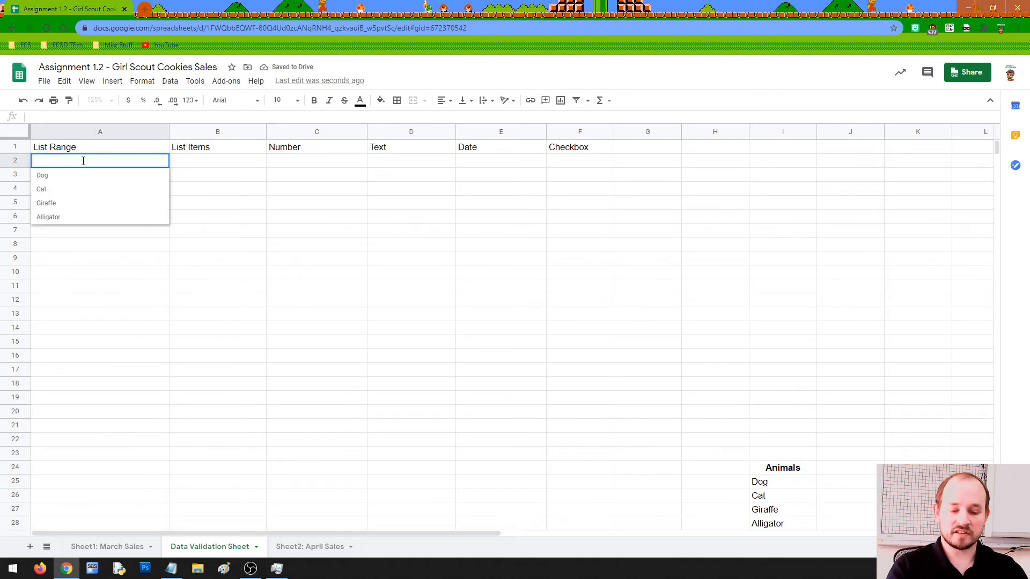
text(Zebra)
key(Return)
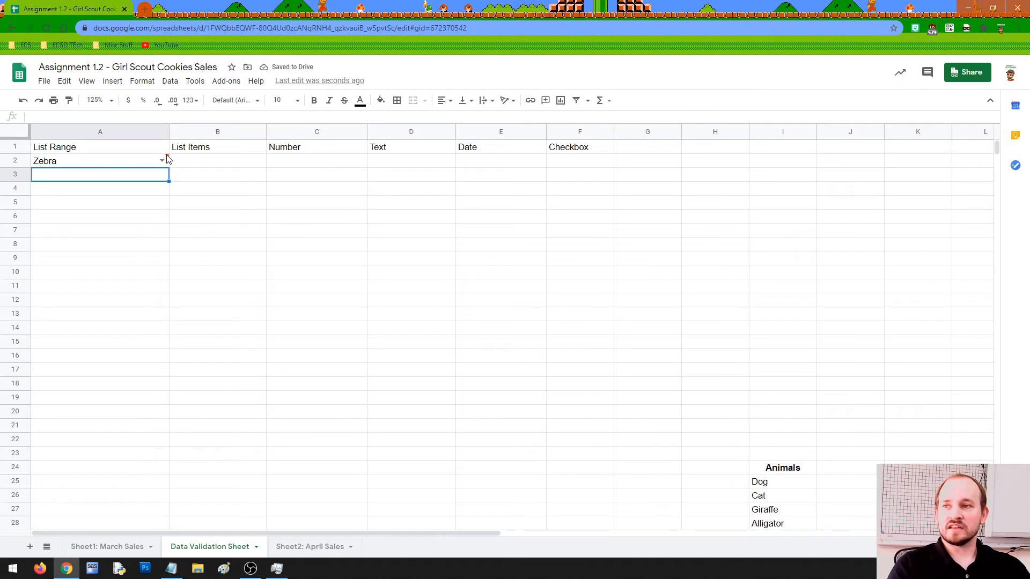
mouse_move(162, 162)
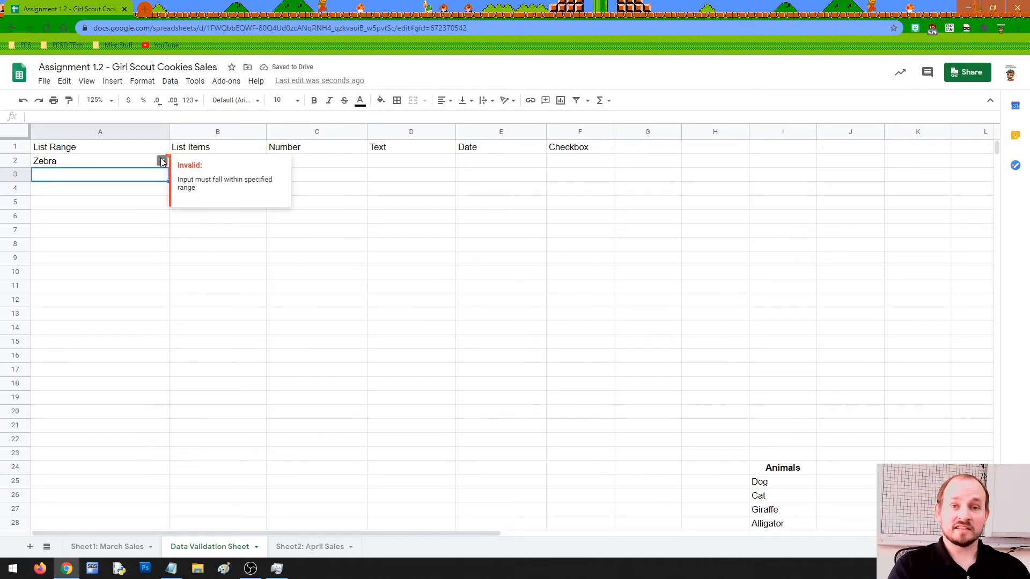
click(162, 160)
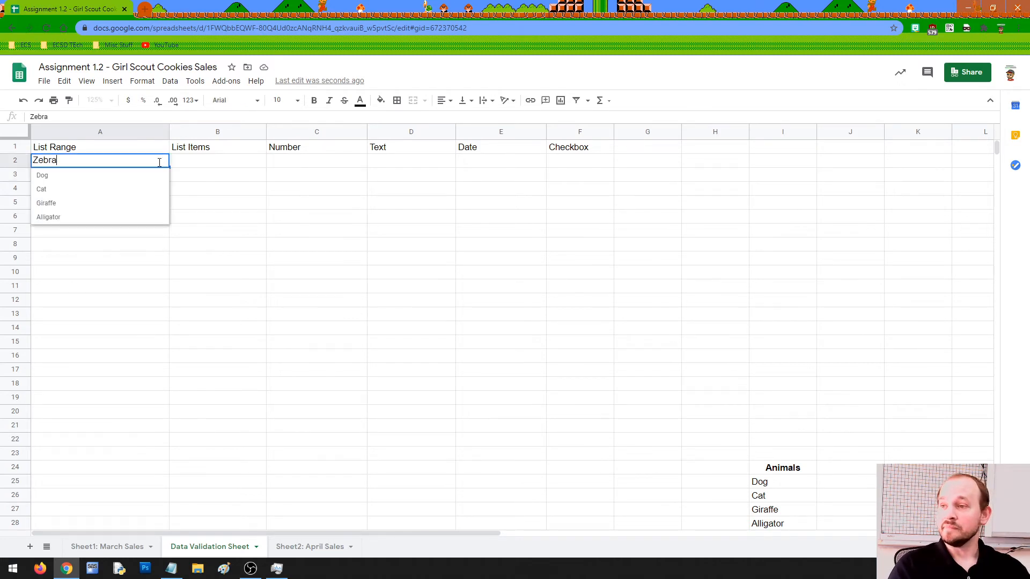
click(54, 217)
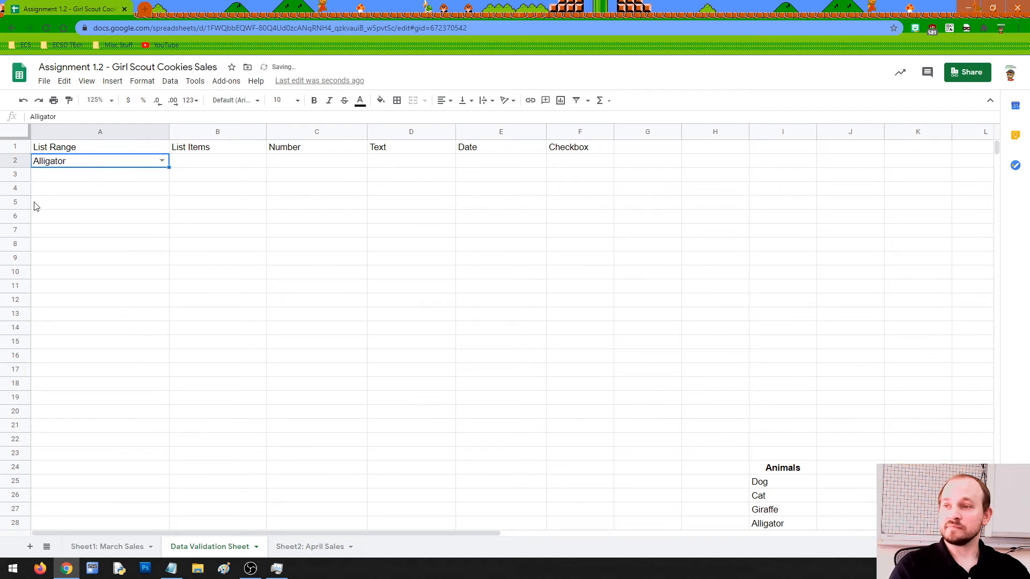
click(205, 165)
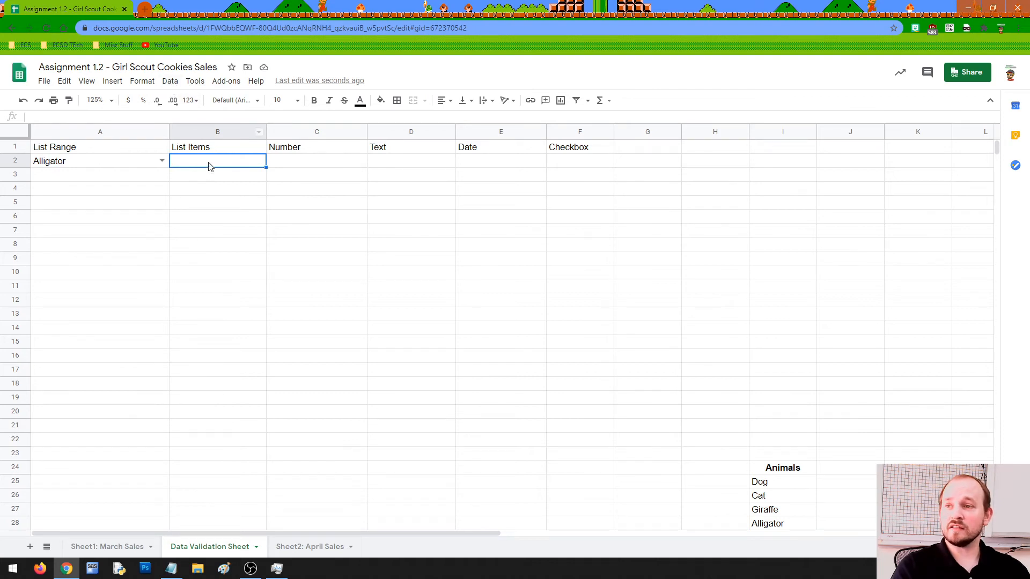
Give B2 a list-of-items validation rule with grades 9, 10, 11, 12.
click(171, 83)
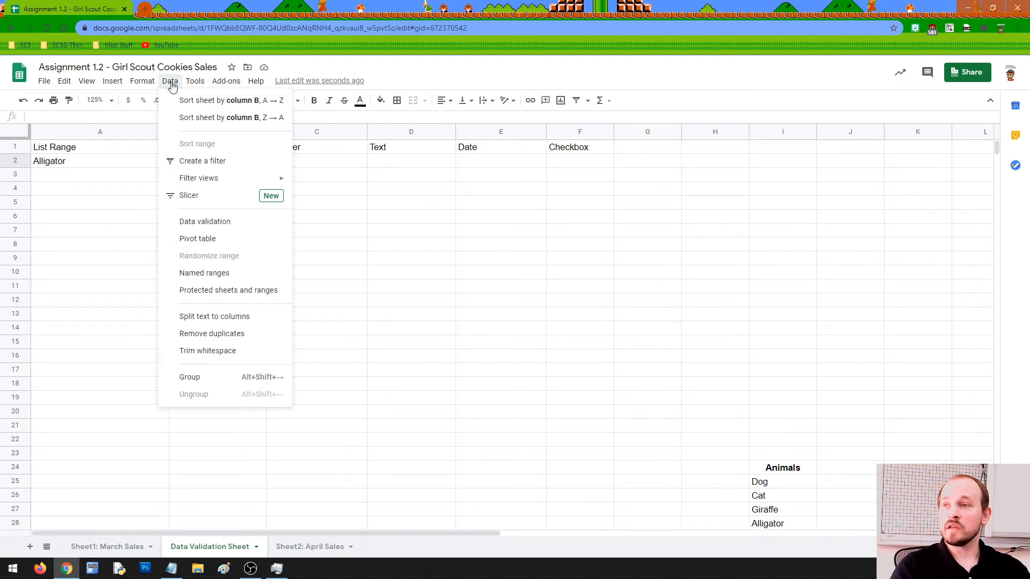
click(208, 222)
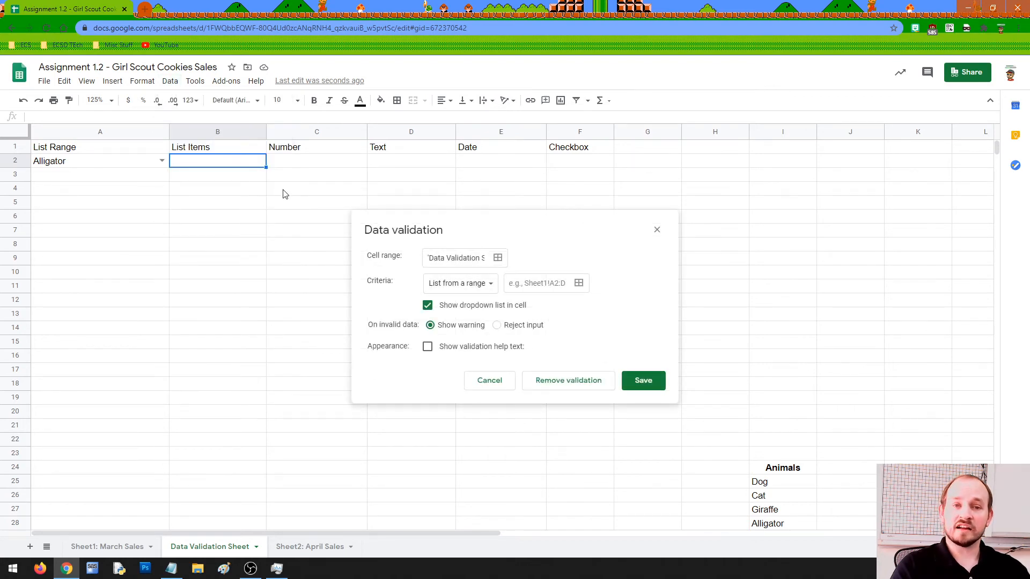
click(485, 286)
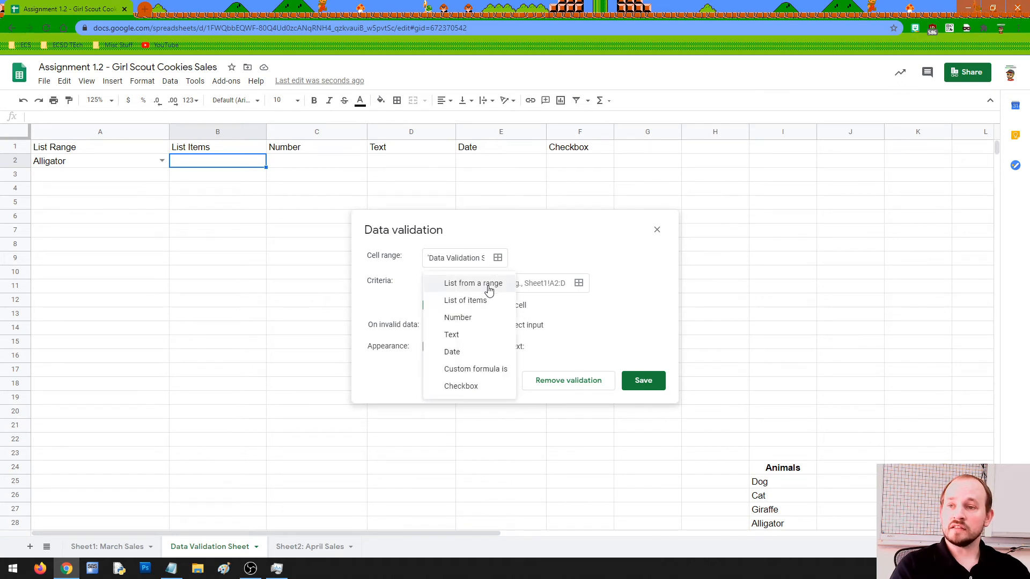
click(476, 304)
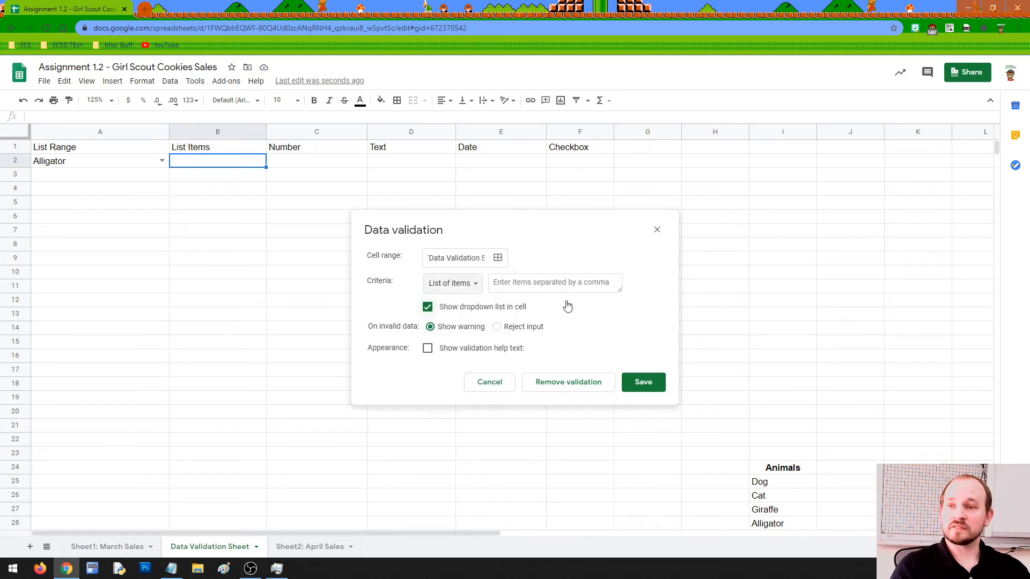
drag(621, 291, 621, 338)
click(577, 306)
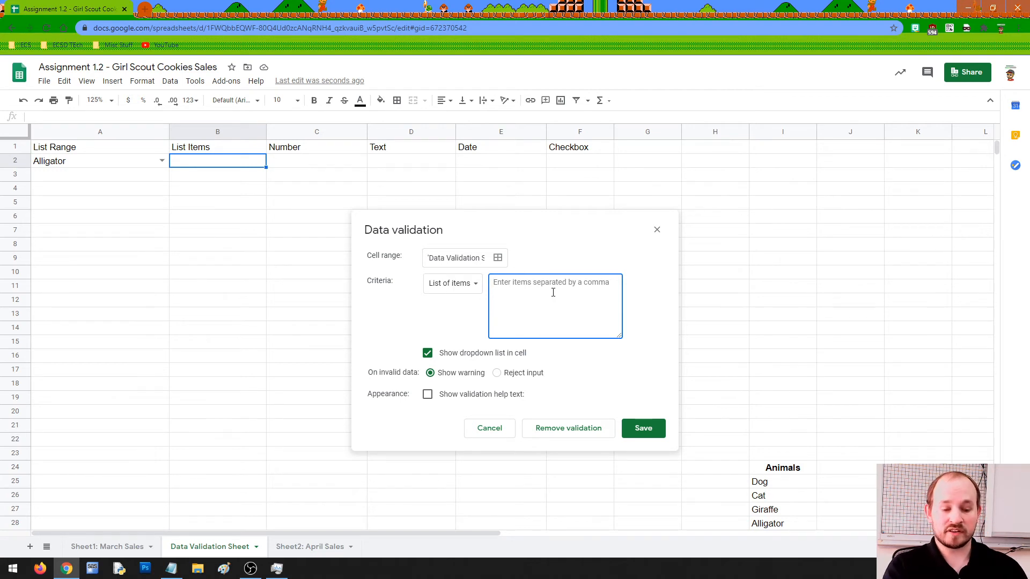
text(9, 10, 11, 12)
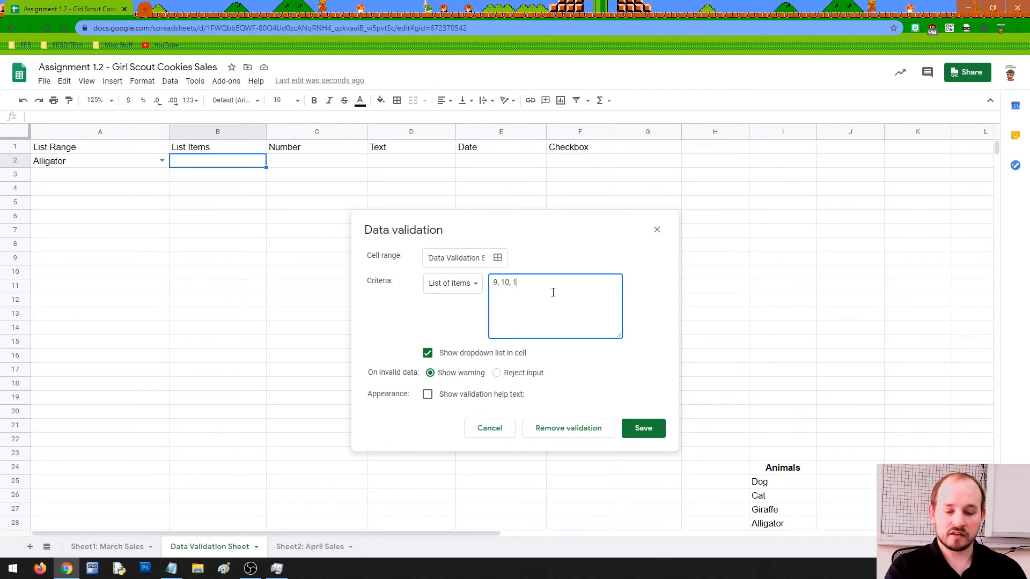
Add help text 'ENTER YOUR GRADE LEVEL', save the rule, and check B2's grade dropdown.
click(428, 394)
click(476, 420)
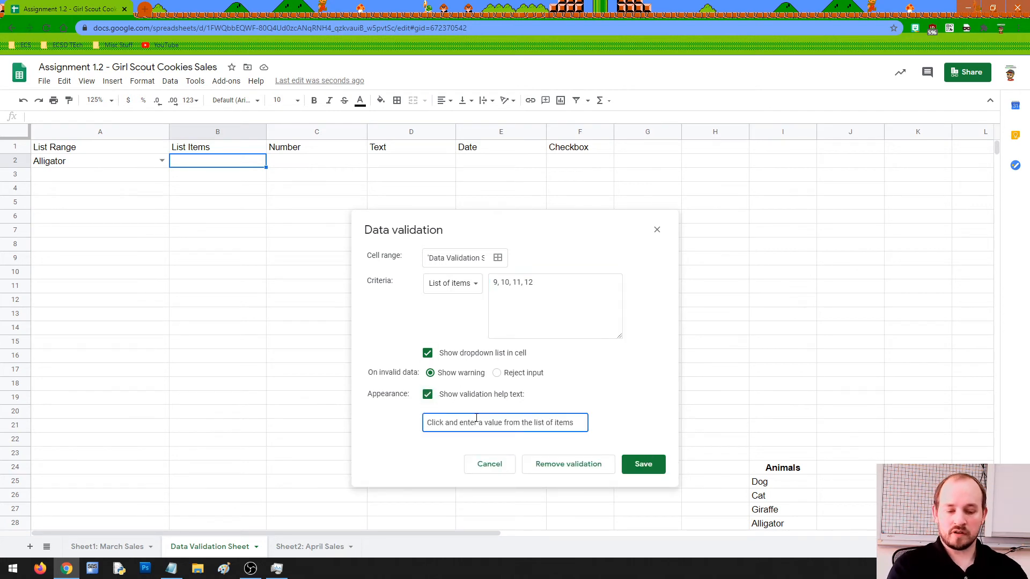
triple_click(476, 418)
text(E)
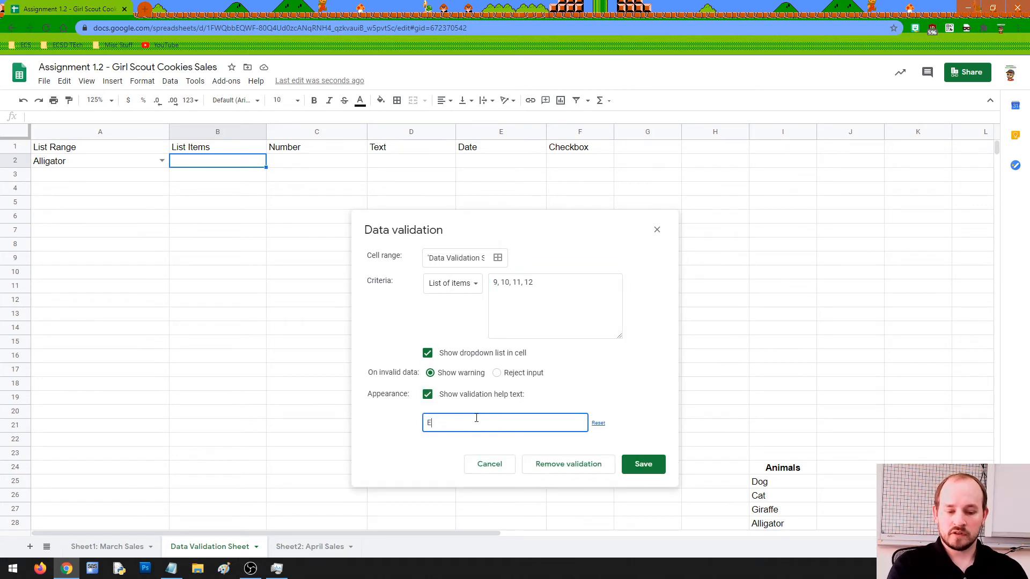
text(NTER YOUR GRADE LEVEL)
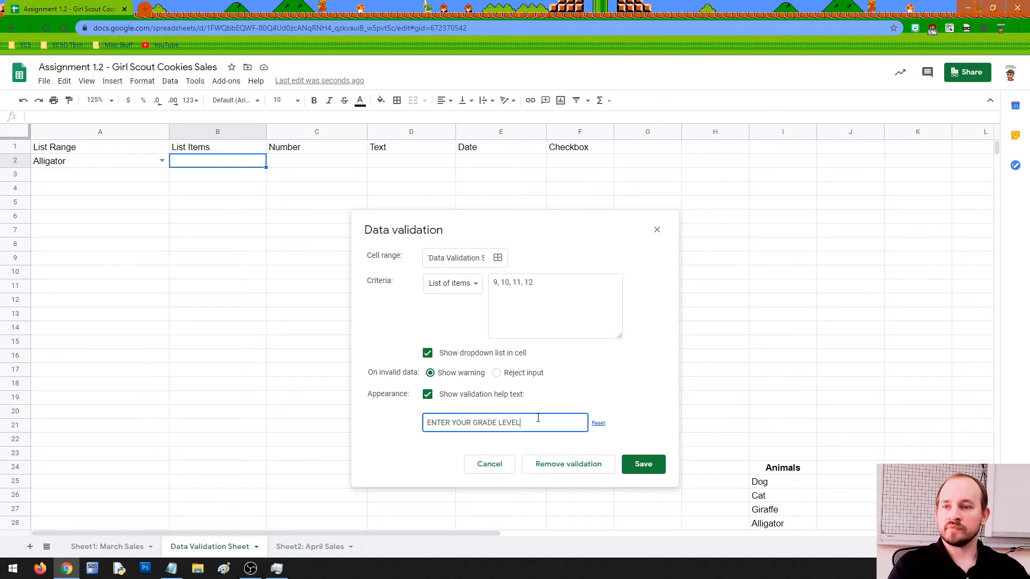
click(644, 465)
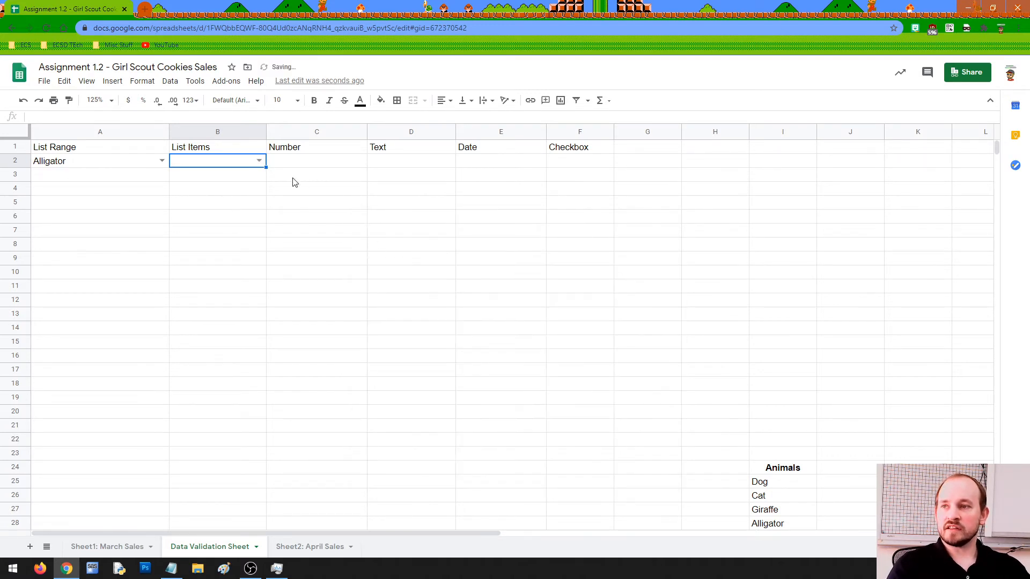
click(261, 164)
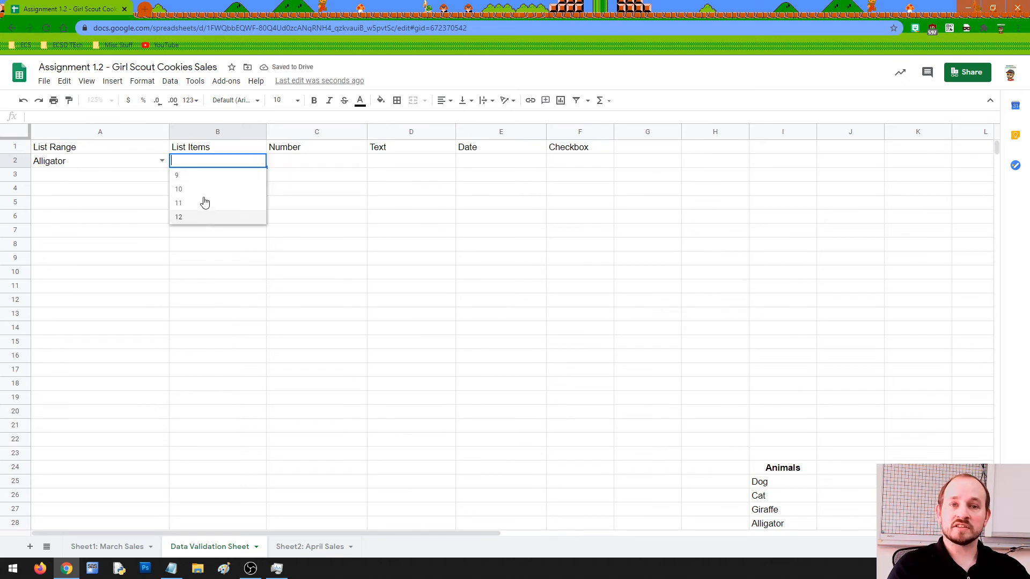
Enter an invalid 8 in B2, then choose grade 10 from its dropdown.
double_click(207, 163)
text(8)
key(Return)
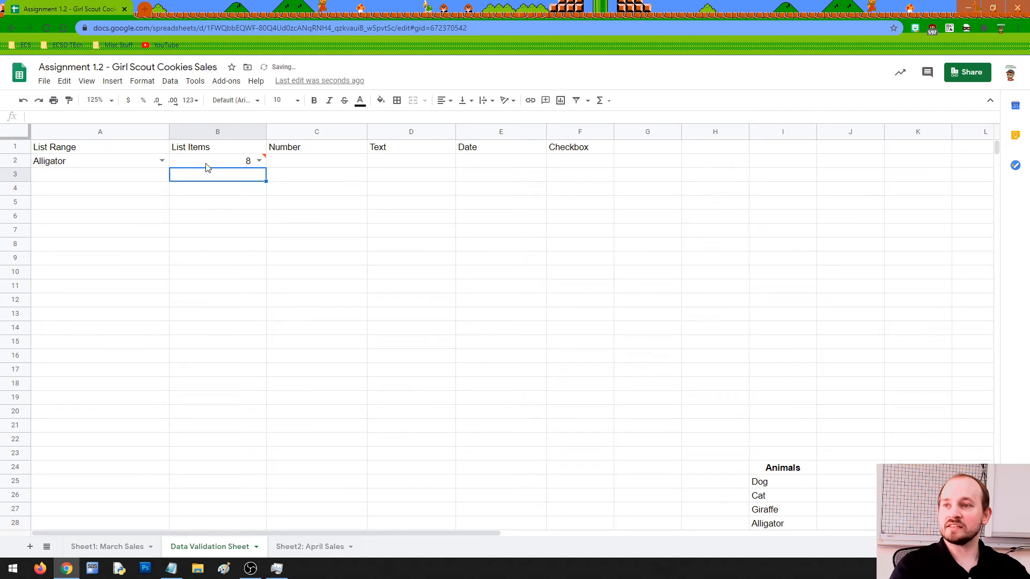
click(259, 161)
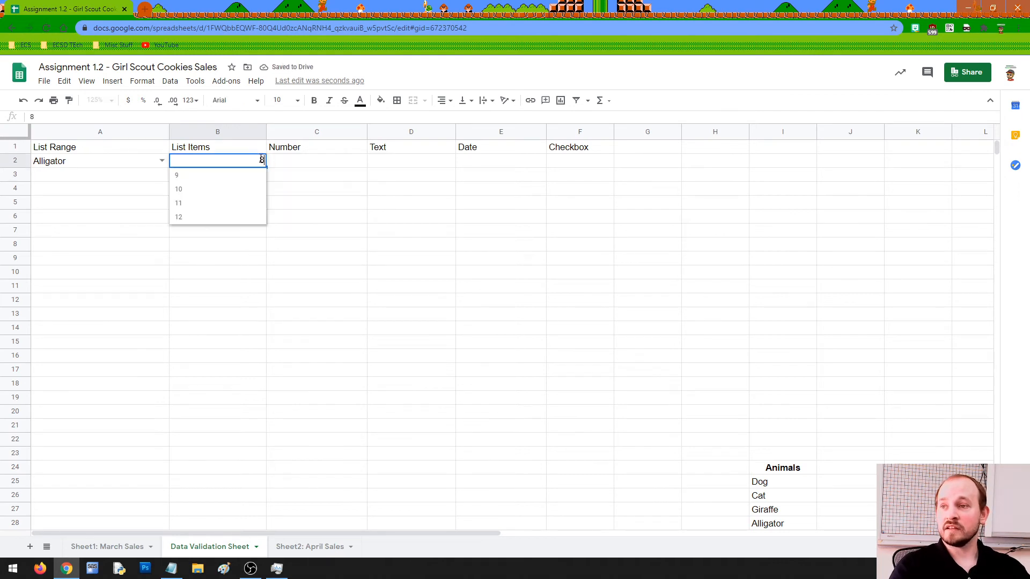
click(194, 195)
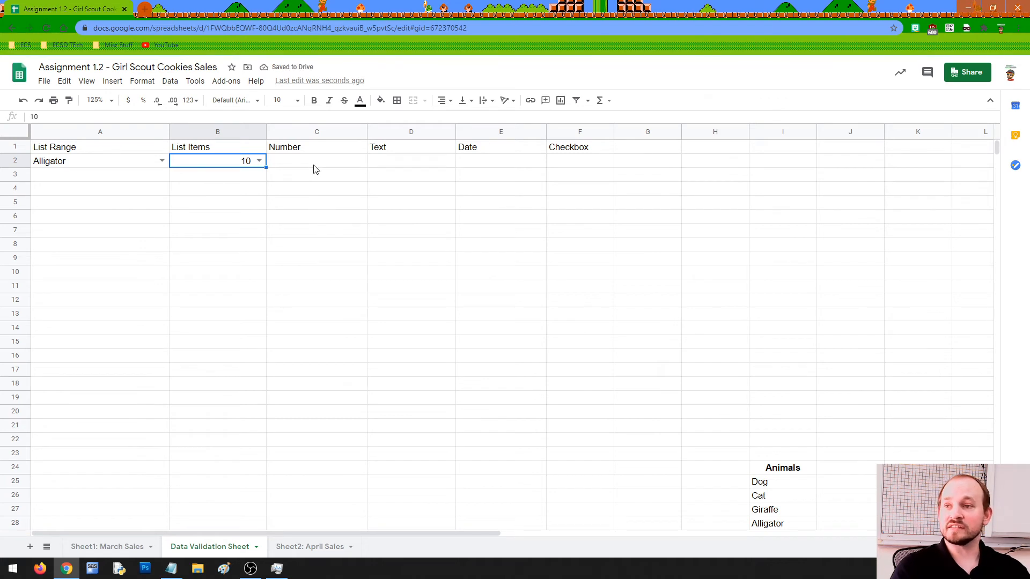
click(300, 165)
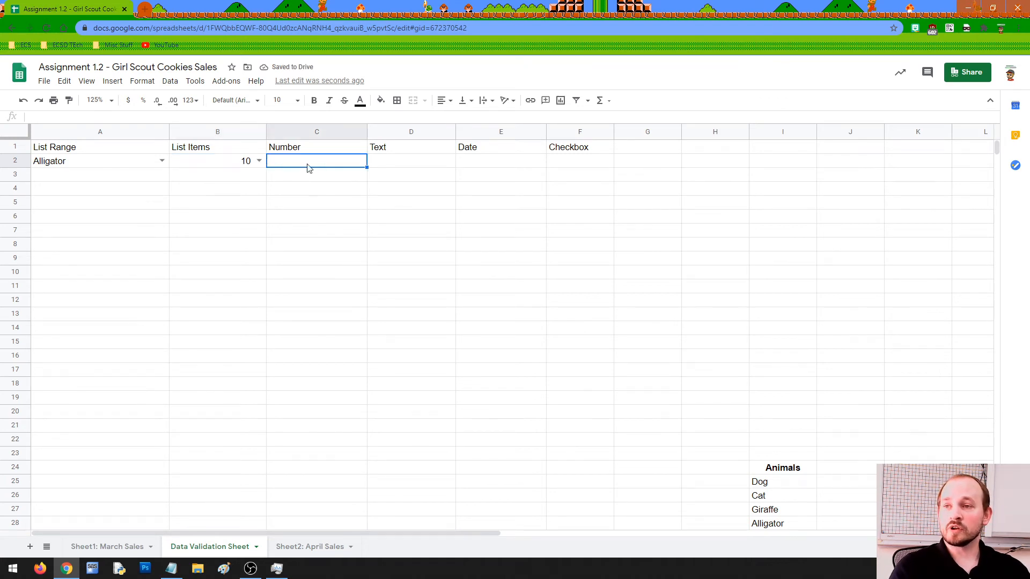
click(170, 81)
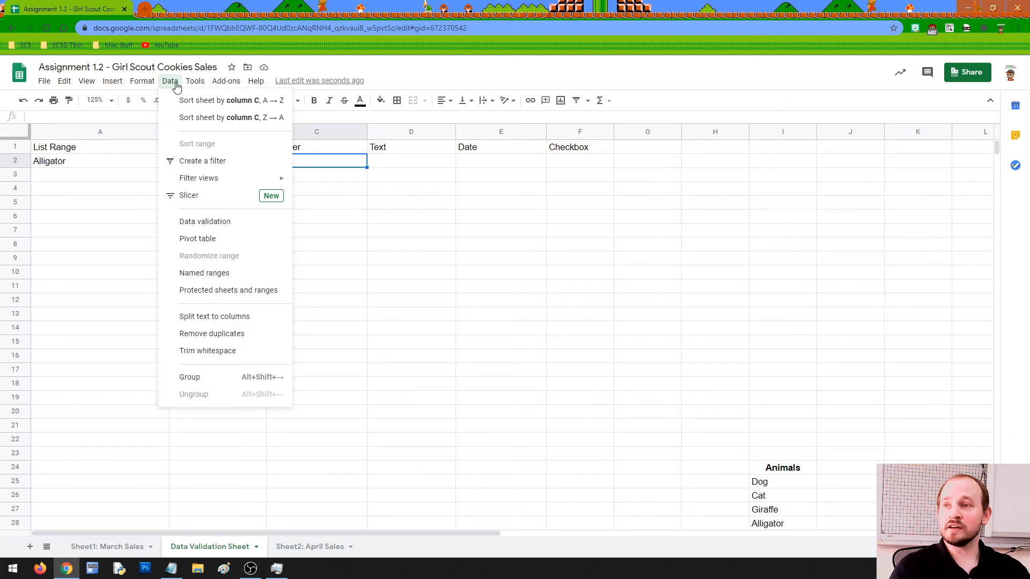
Set C2's validation criteria to Number between 0 and 100 and save it.
click(211, 224)
click(465, 282)
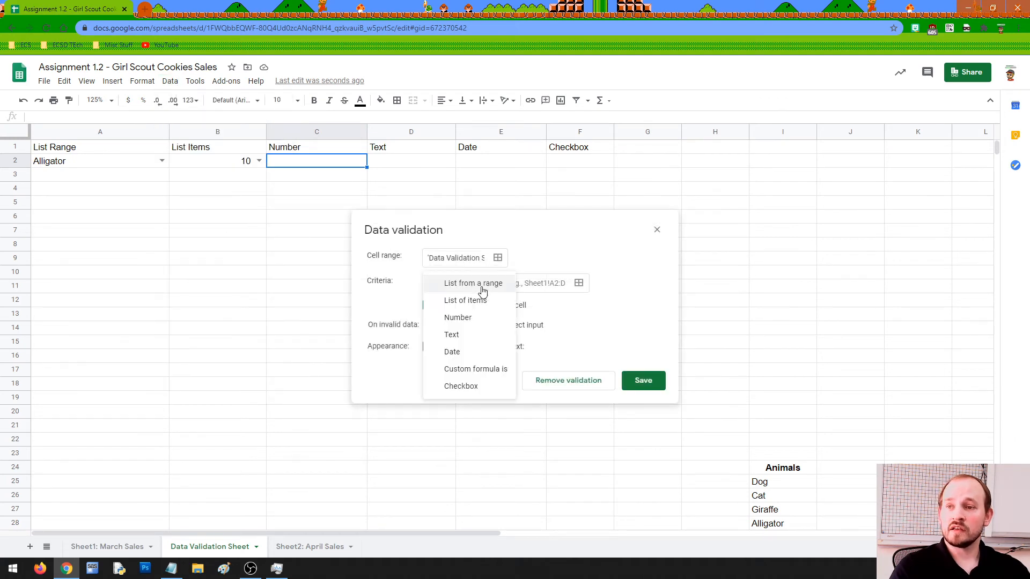
click(460, 318)
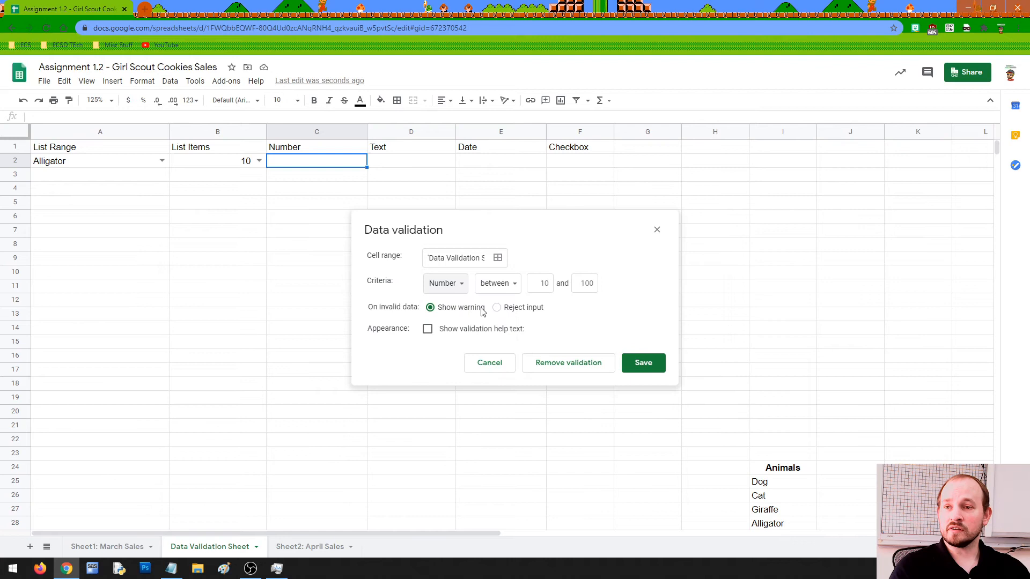
click(539, 283)
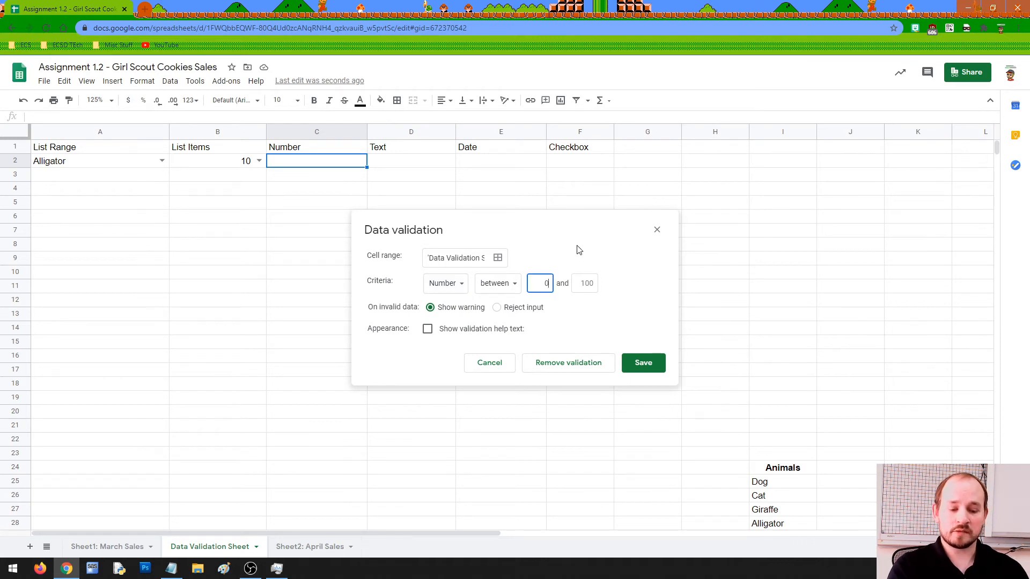
key(Tab)
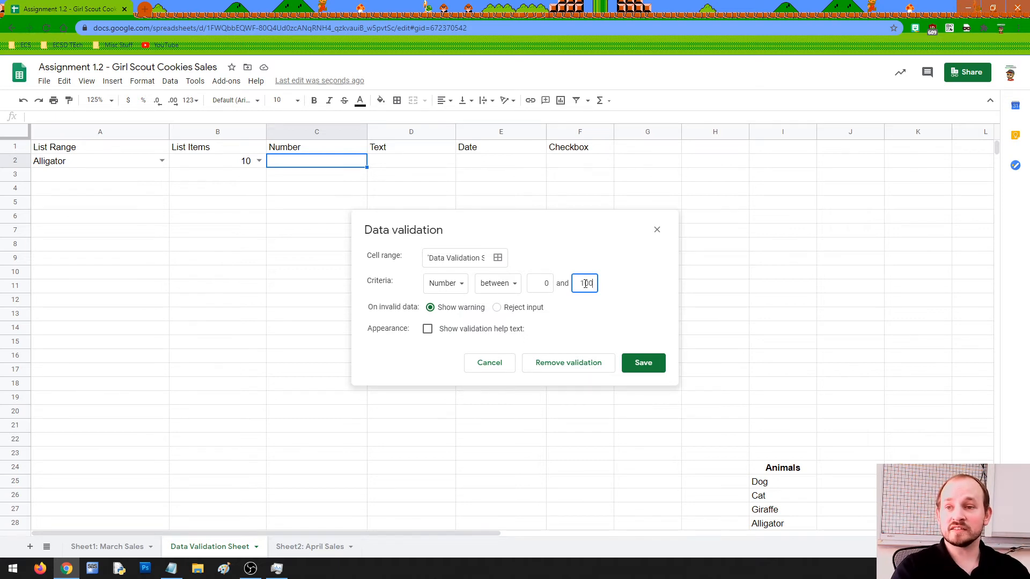
click(644, 362)
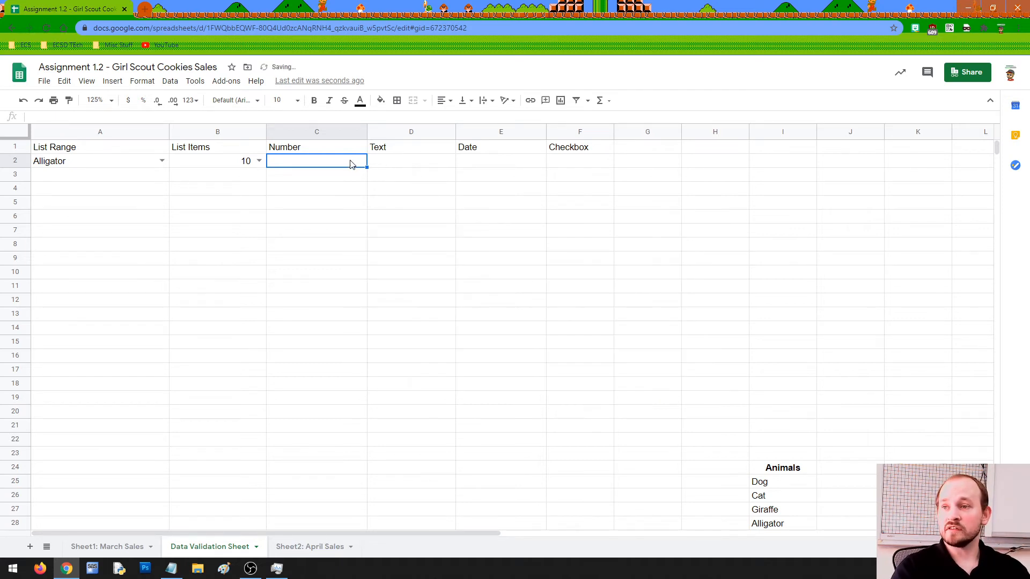
Enter 98 in C2, then overwrite it with the out-of-range value 9989.
text(98)
key(Return)
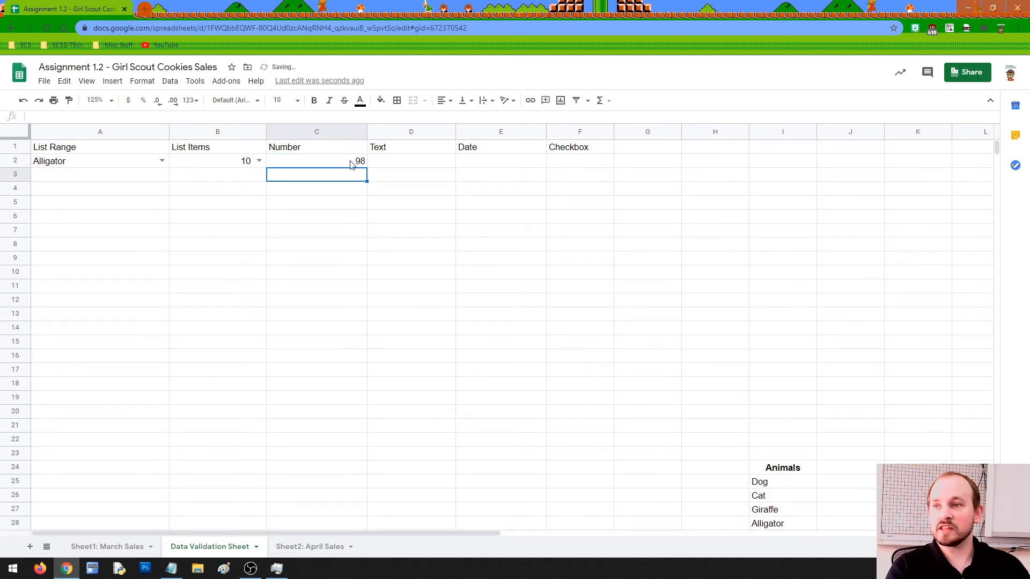
click(352, 163)
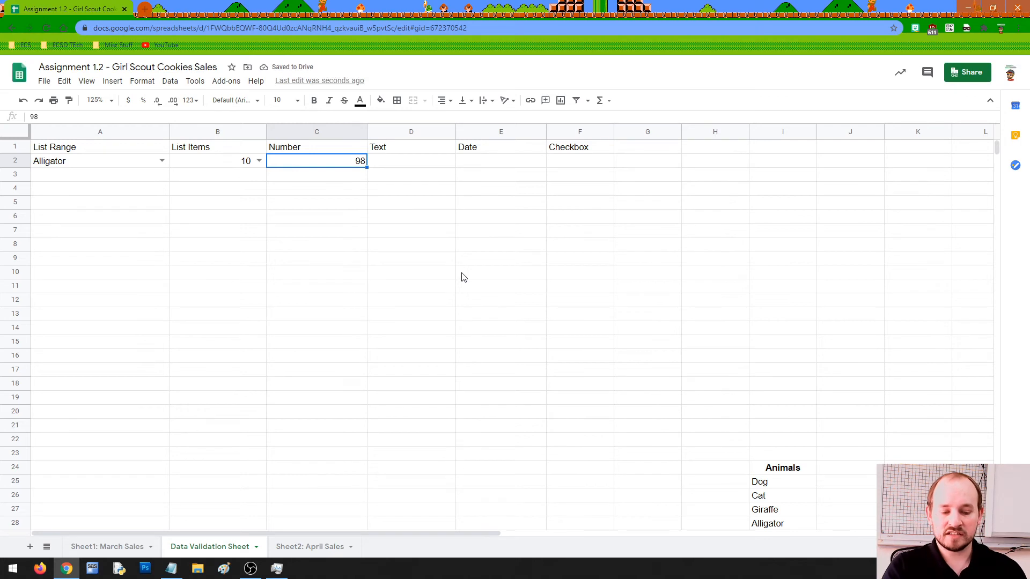
text(9989)
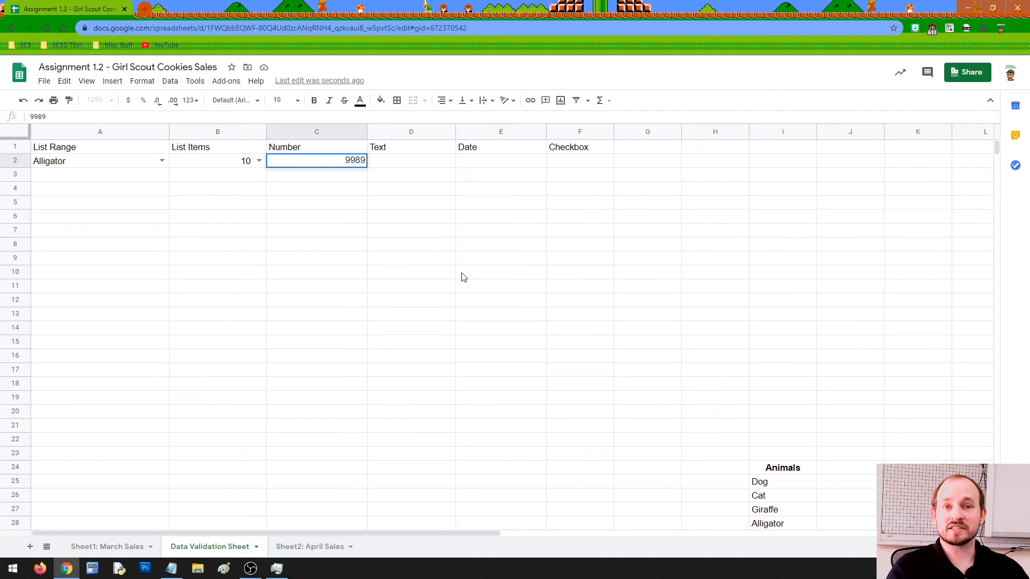
key(Return)
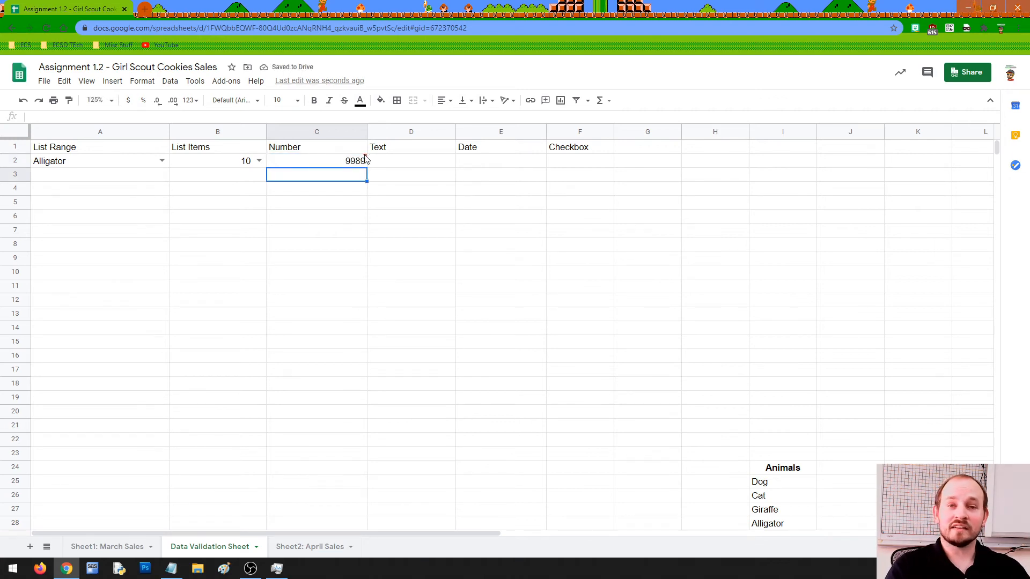
Check C2's invalid warning and trim its value down to 99.
key(Up)
key(Up)
click(364, 162)
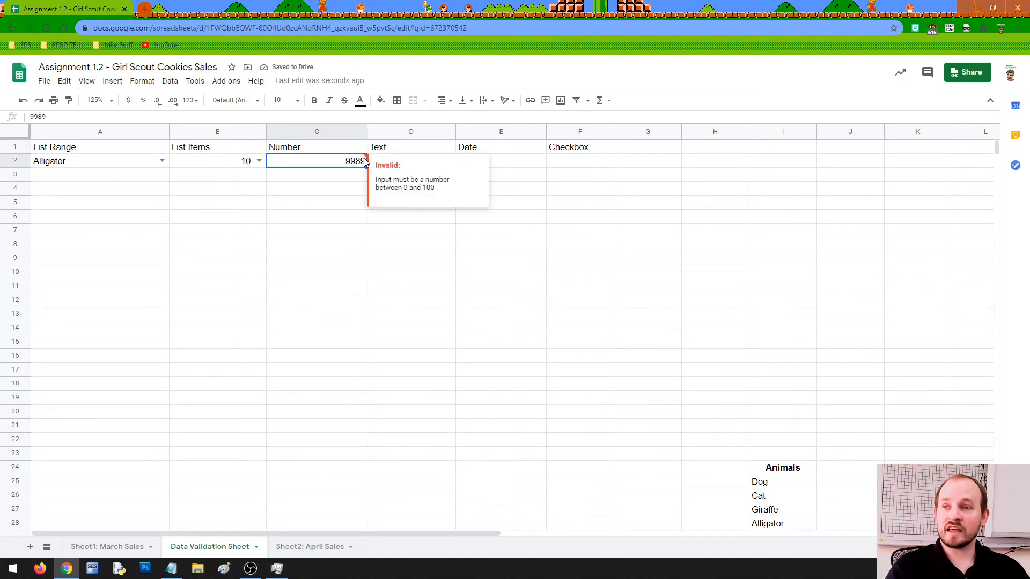
double_click(360, 161)
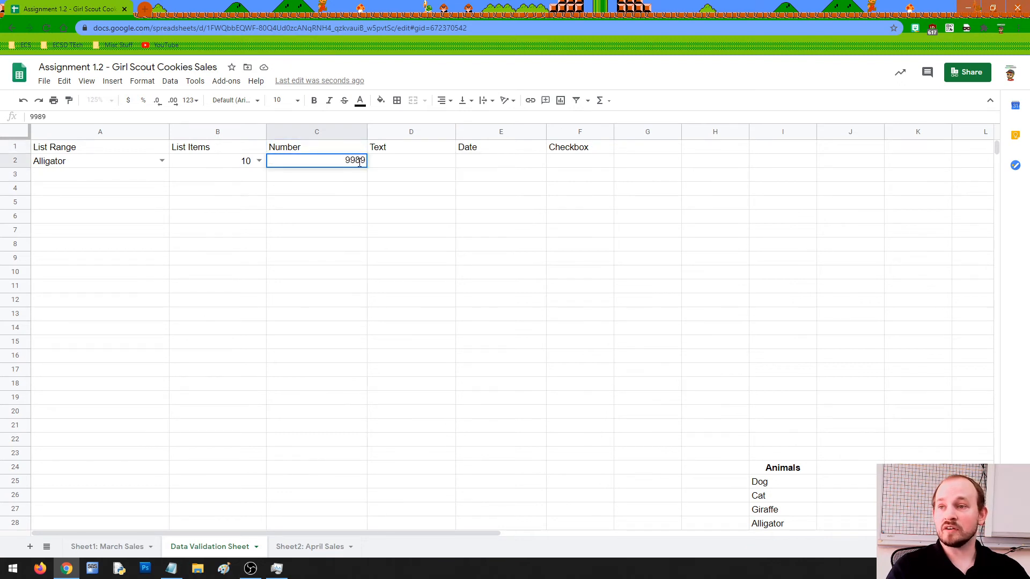
key(BackSpace)
key(BackSpace)
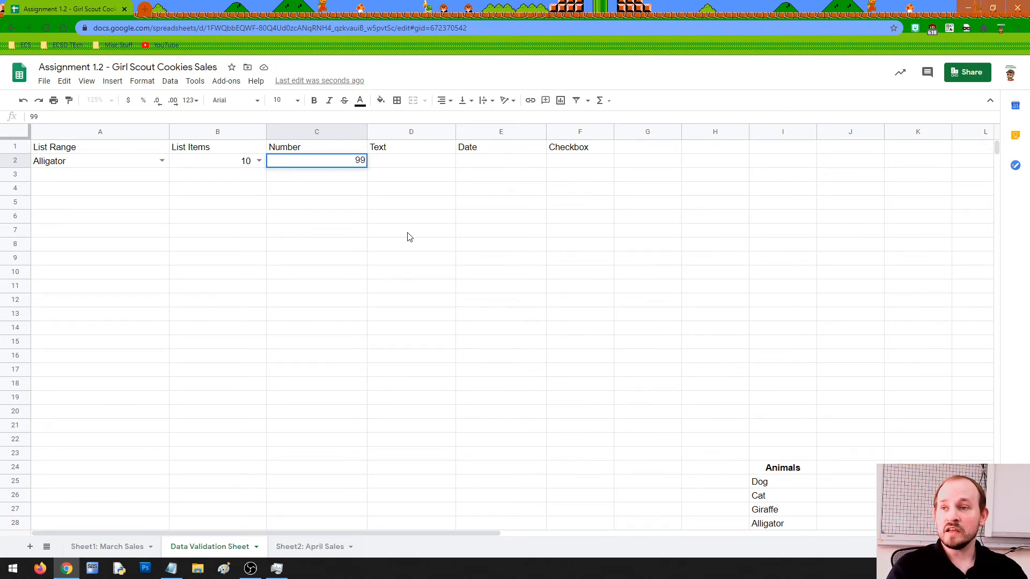
key(Return)
click(331, 163)
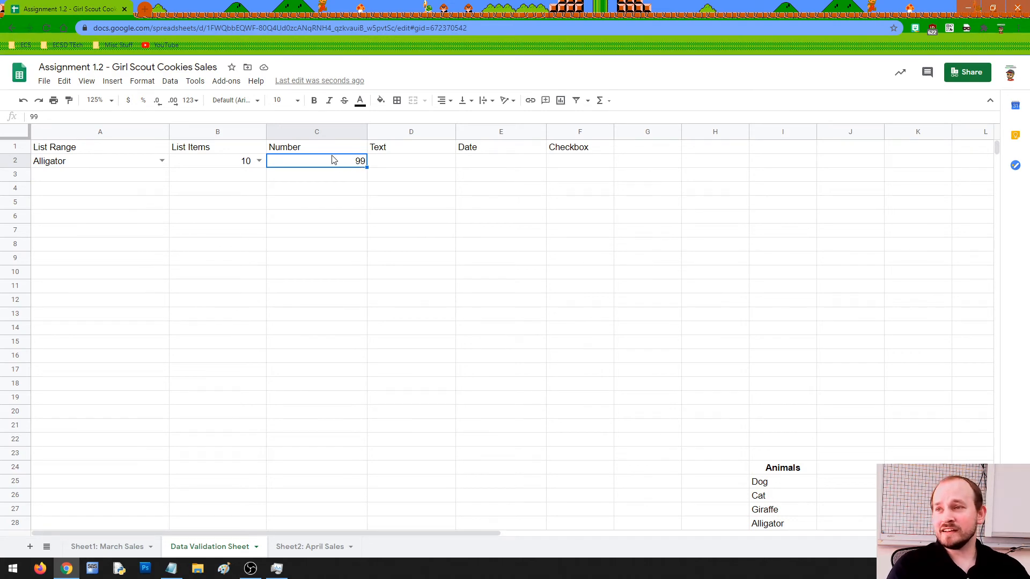
click(169, 81)
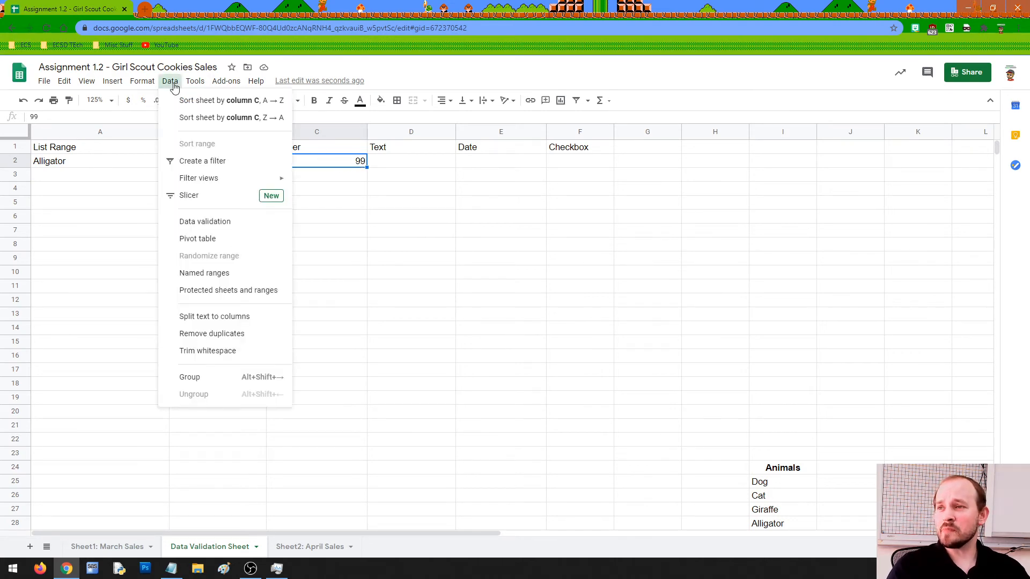
Reopen C2's Number validation rule and show its comparison conditions such as between.
click(226, 226)
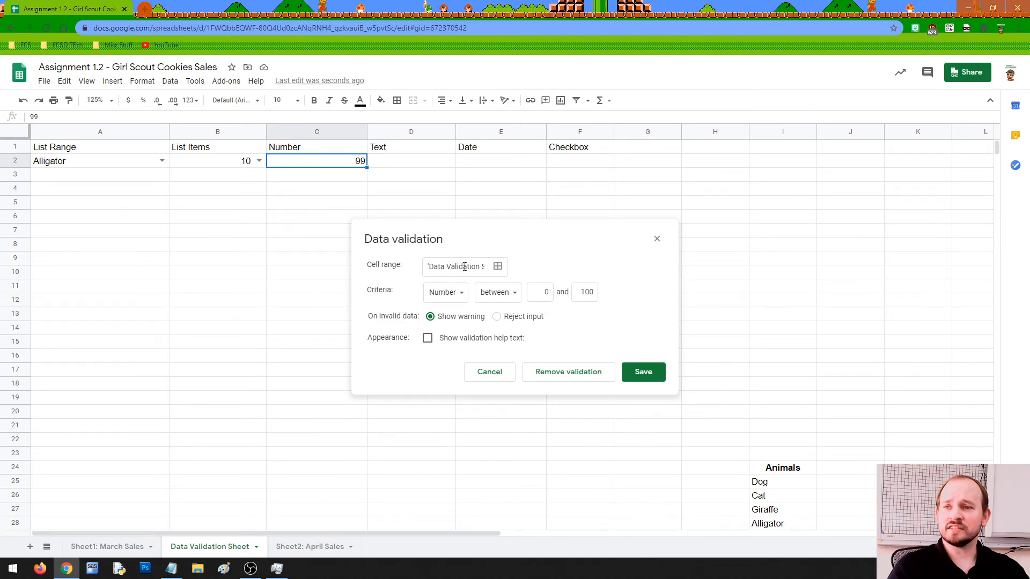
click(454, 294)
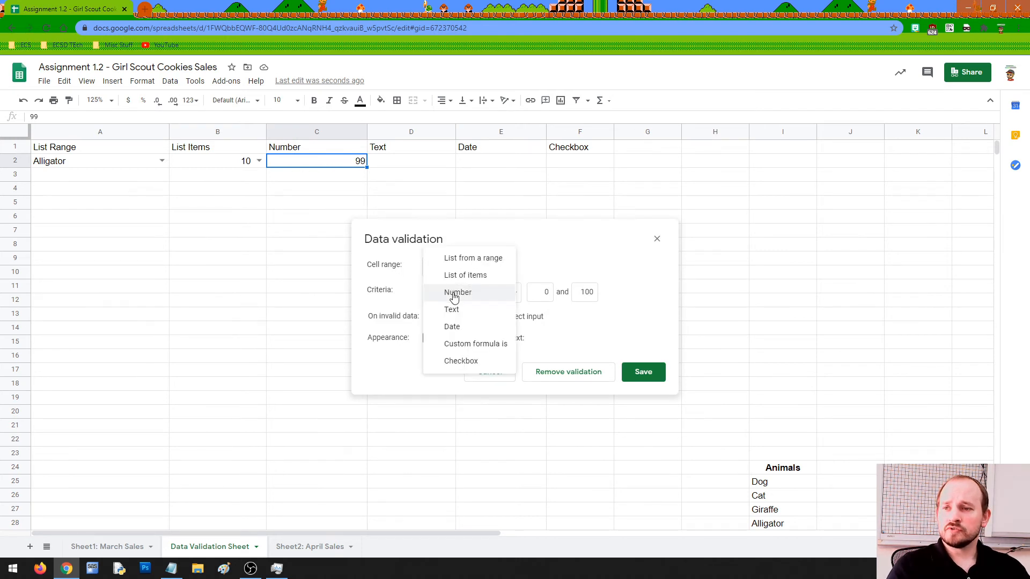
click(454, 294)
click(503, 294)
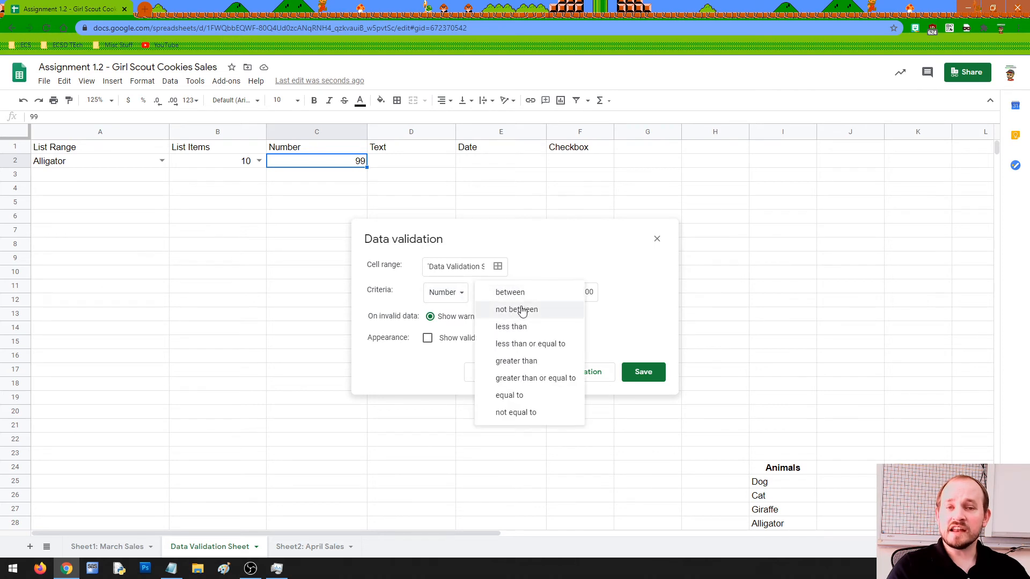
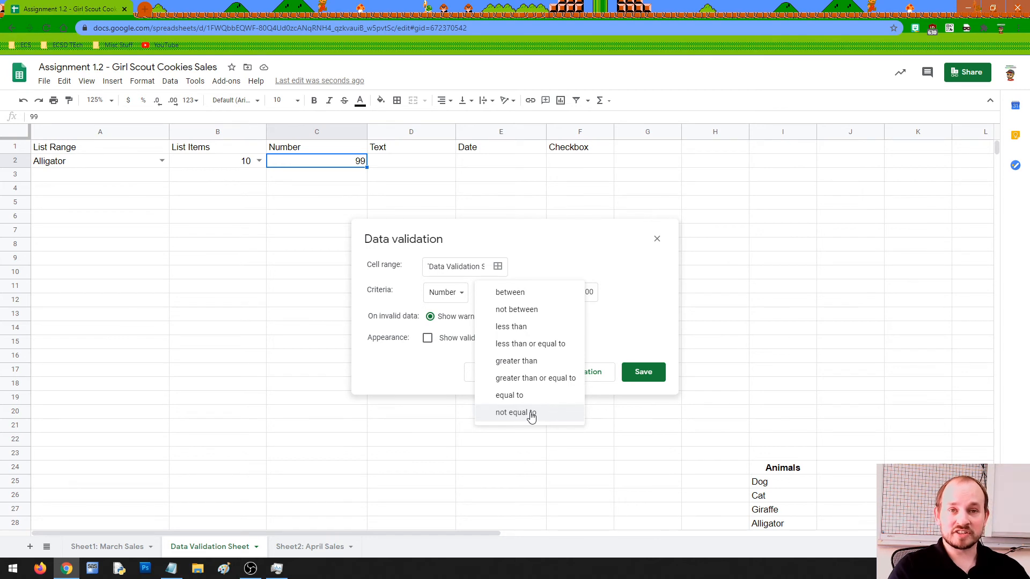
Remove C2's number validation and enter 95693 to confirm large numbers are accepted.
click(548, 261)
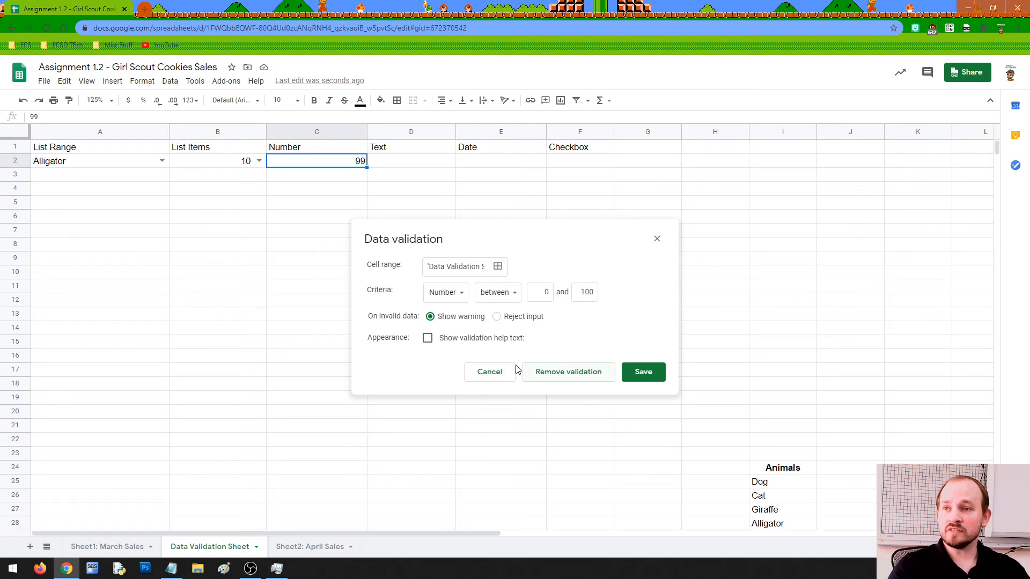
click(569, 378)
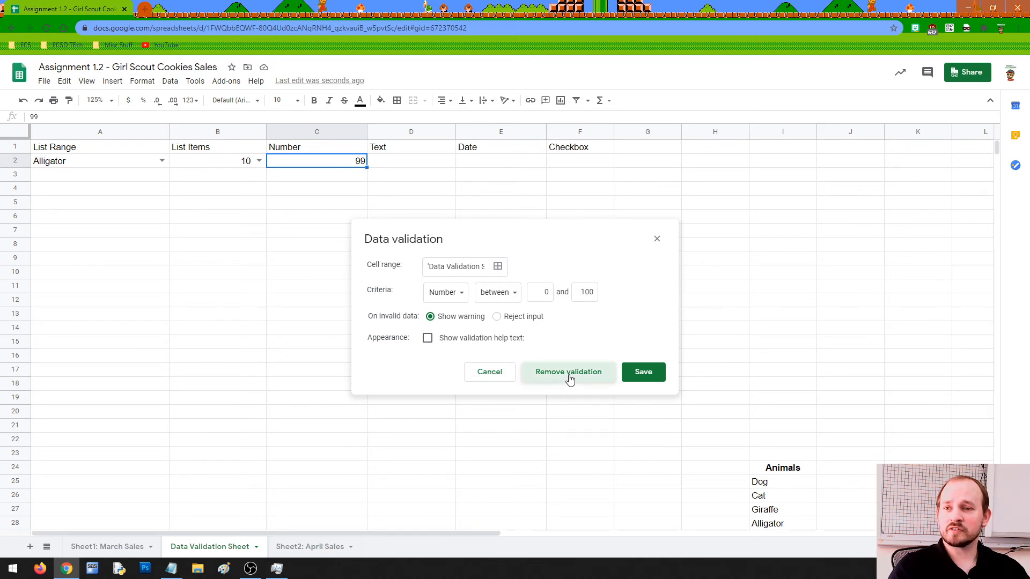
double_click(335, 160)
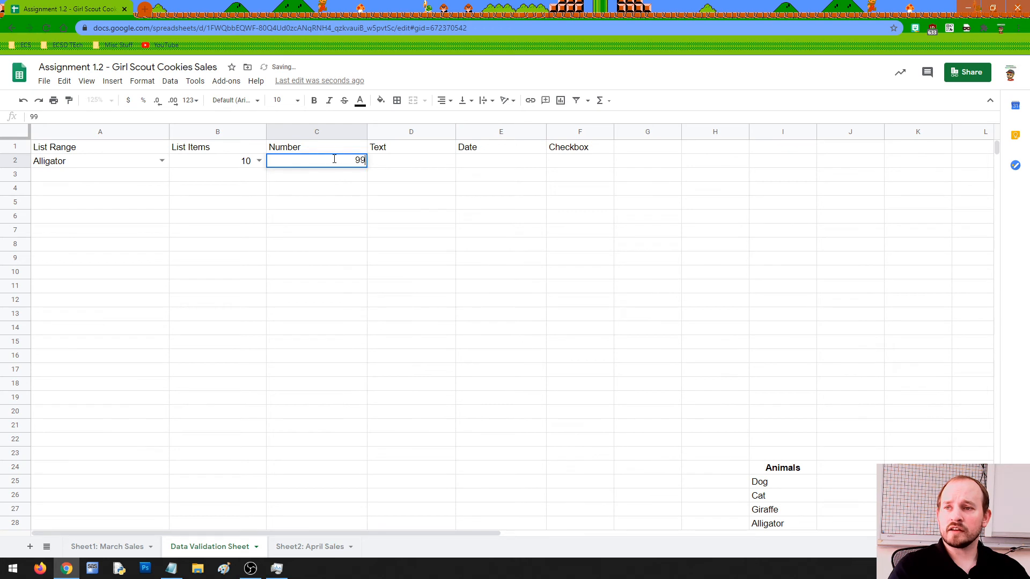
drag(335, 159, 372, 162)
text(95693)
key(Return)
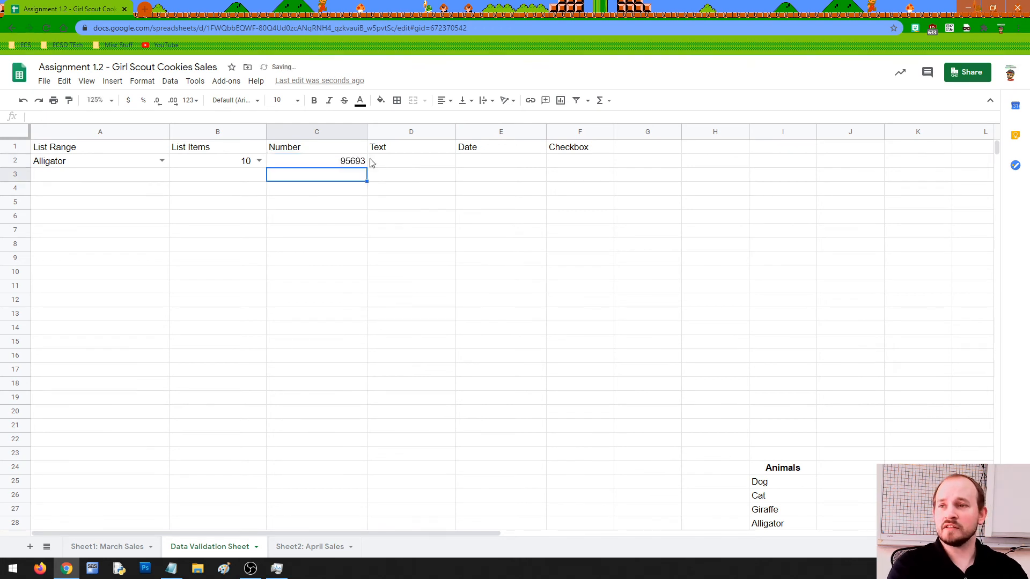
Delete the 95693 test value so C2 is empty.
click(352, 163)
double_click(351, 162)
drag(339, 161, 374, 165)
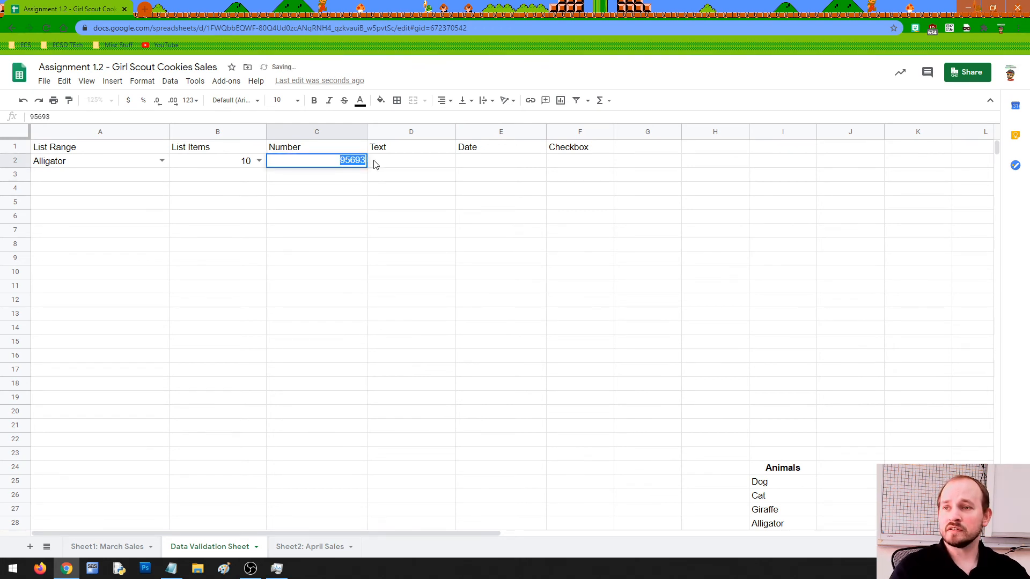
key(BackSpace)
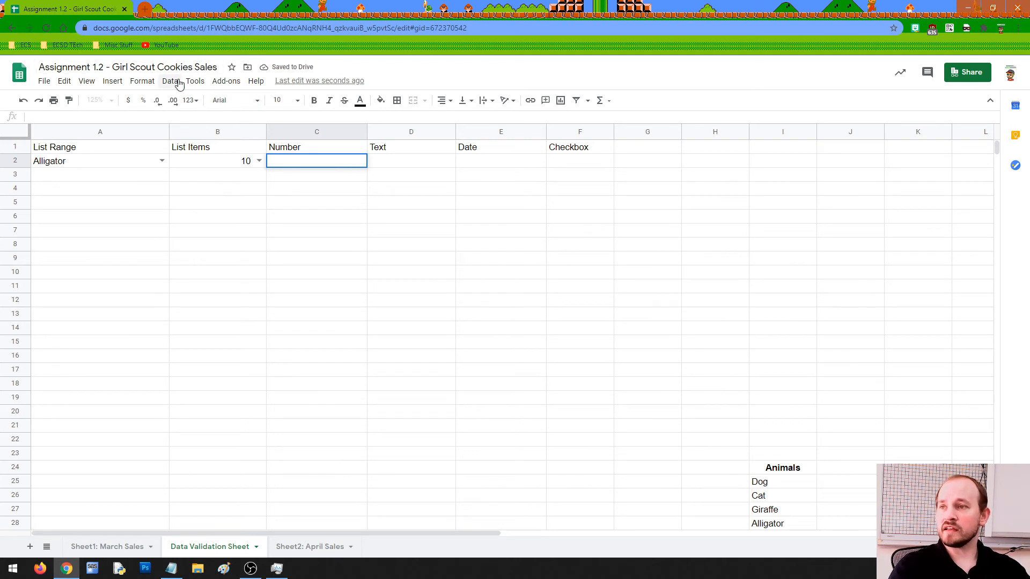
Give C2 a Number validation rule allowing values between 1 and 11.
click(170, 82)
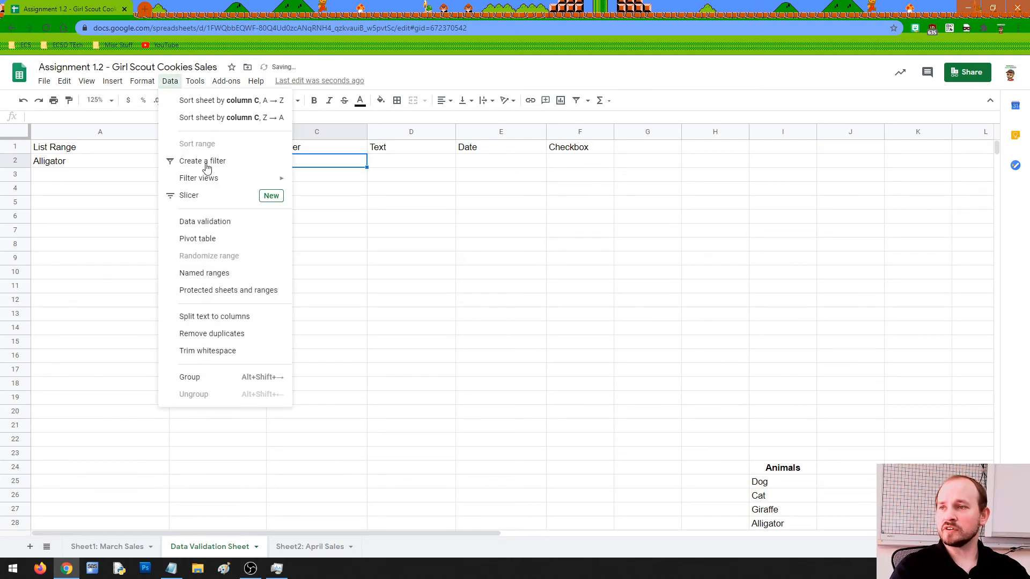
click(225, 223)
click(453, 282)
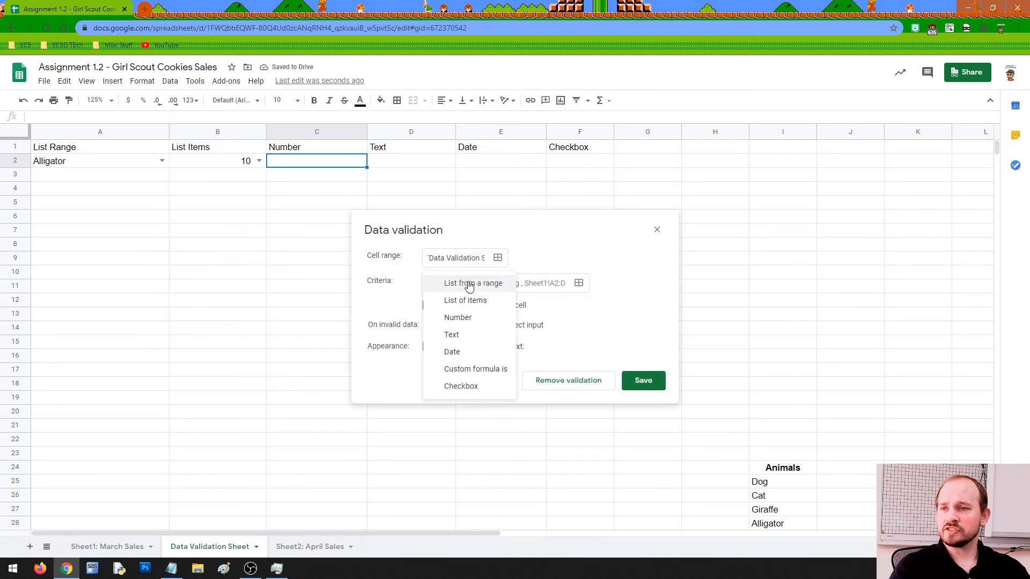
click(454, 317)
click(542, 282)
text(1)
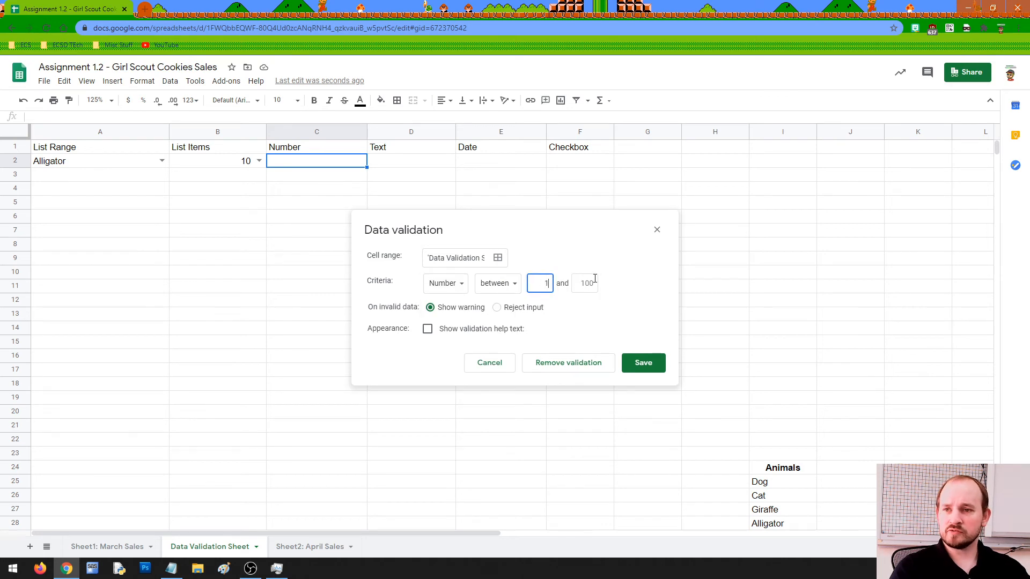
click(592, 279)
text(11)
click(644, 363)
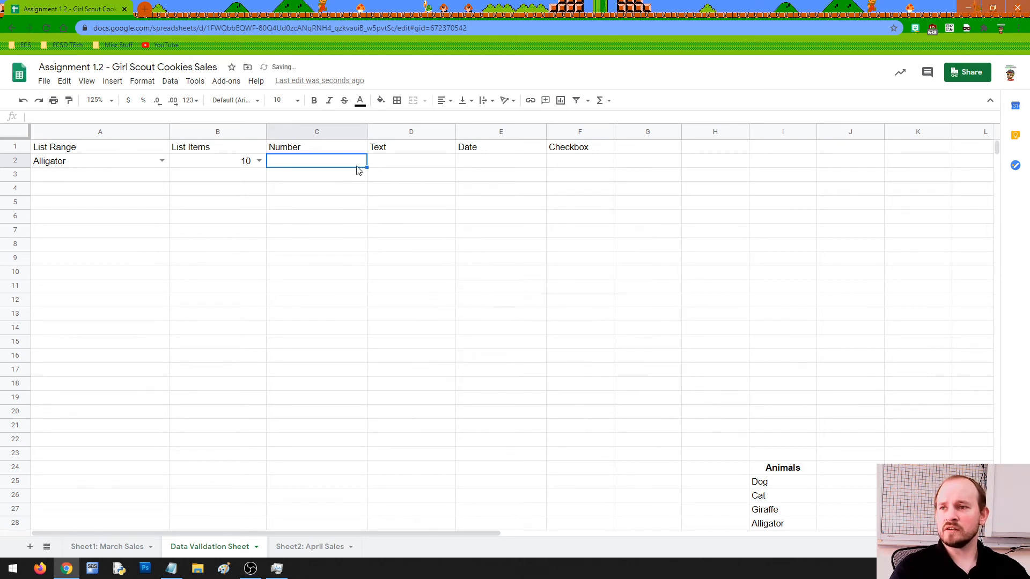
Test C2 with 'cat', see it flagged invalid, then replace it with 3.
text(cat)
key(Return)
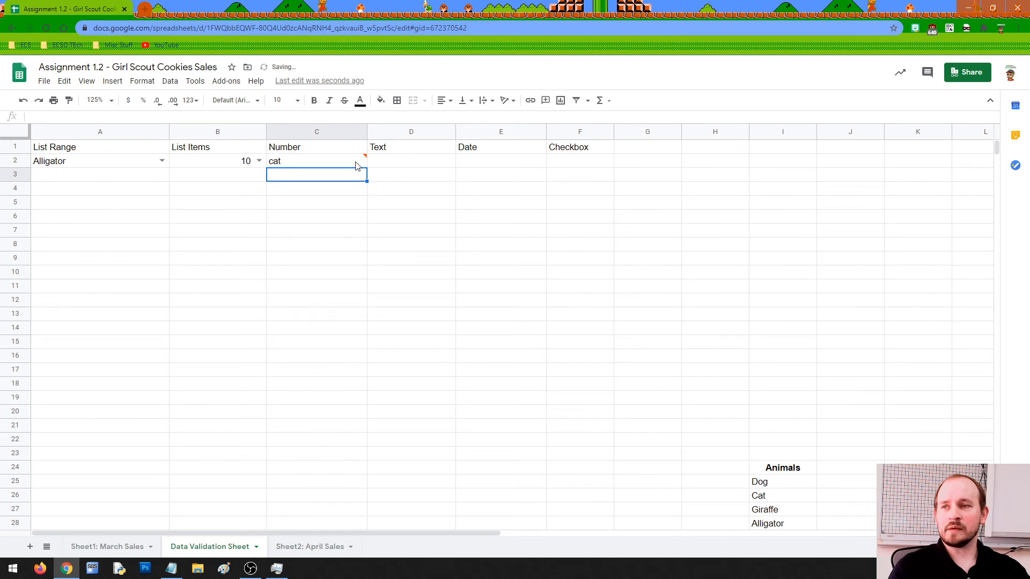
click(331, 165)
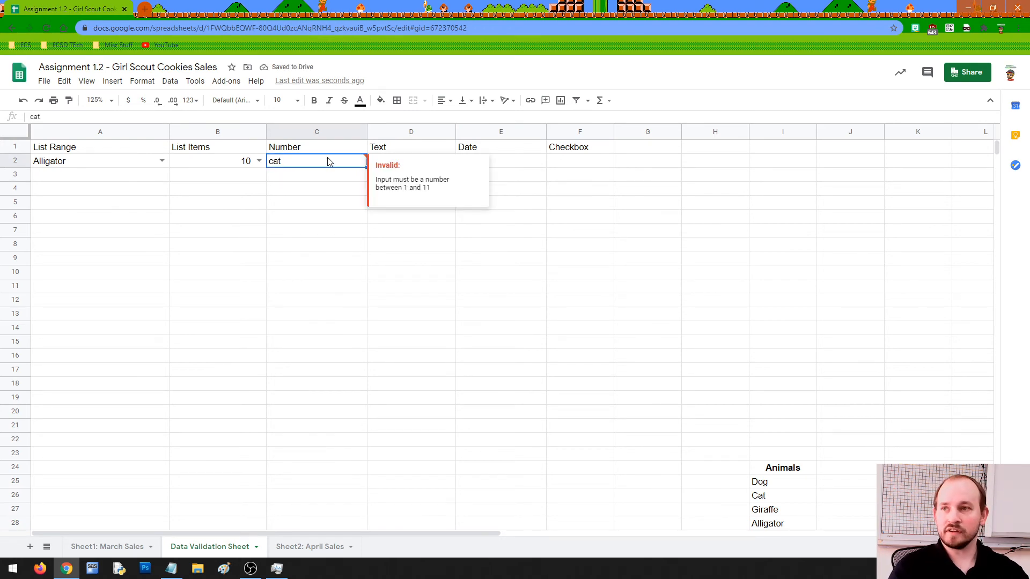
key(Delete)
text(3)
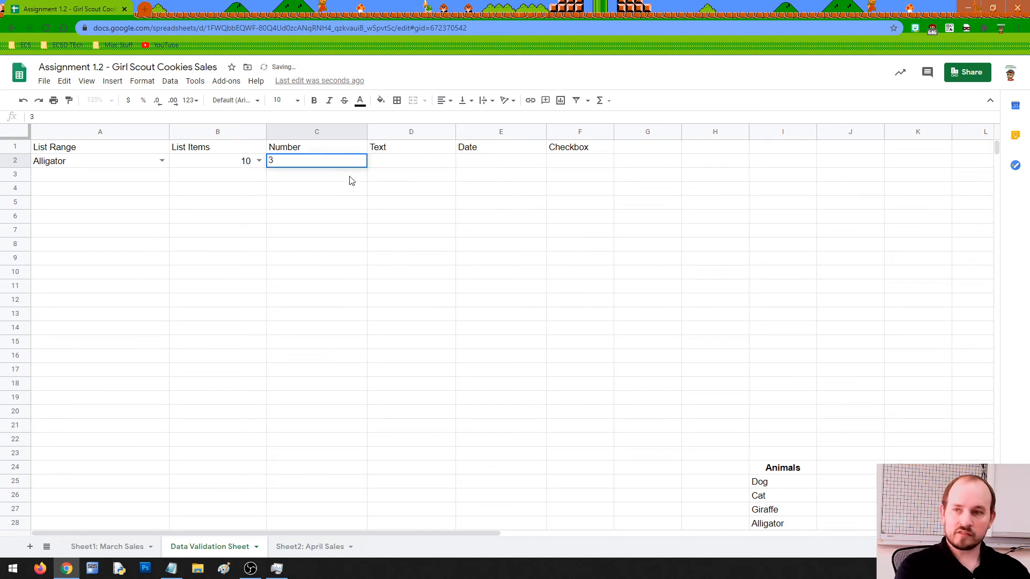
key(Return)
click(406, 162)
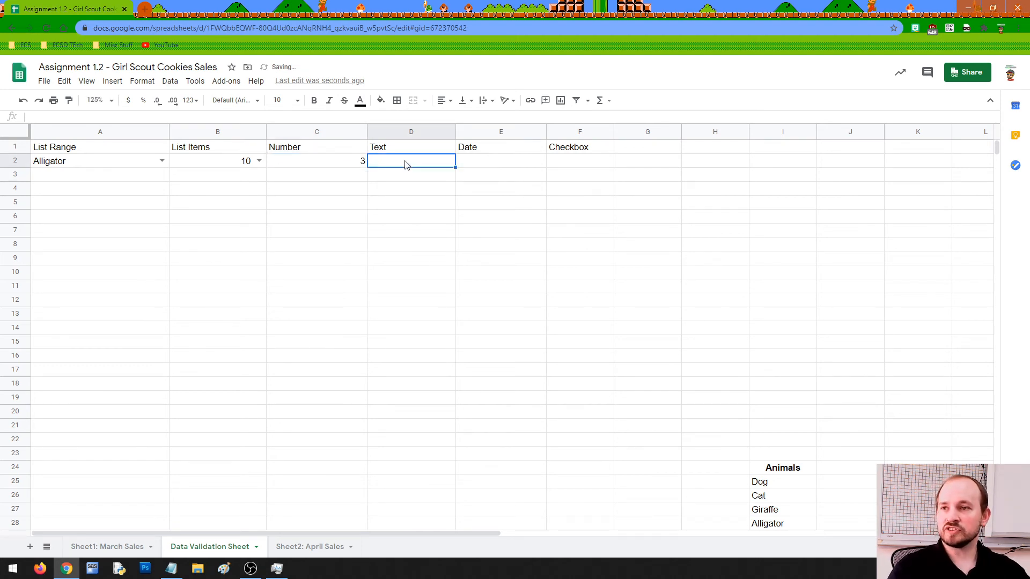
Start a validation rule for D2 with the criteria set to Text.
click(170, 80)
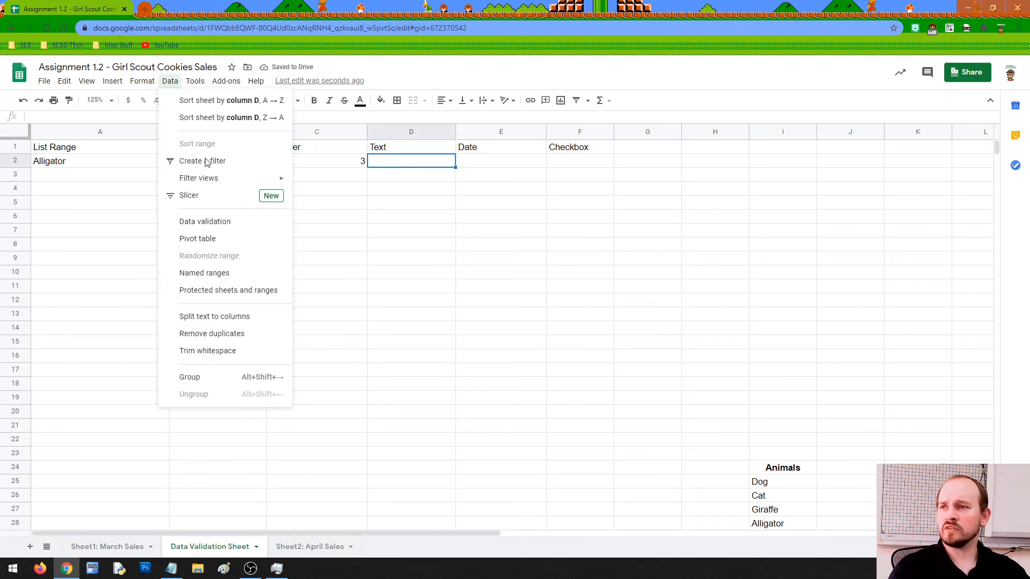
click(218, 222)
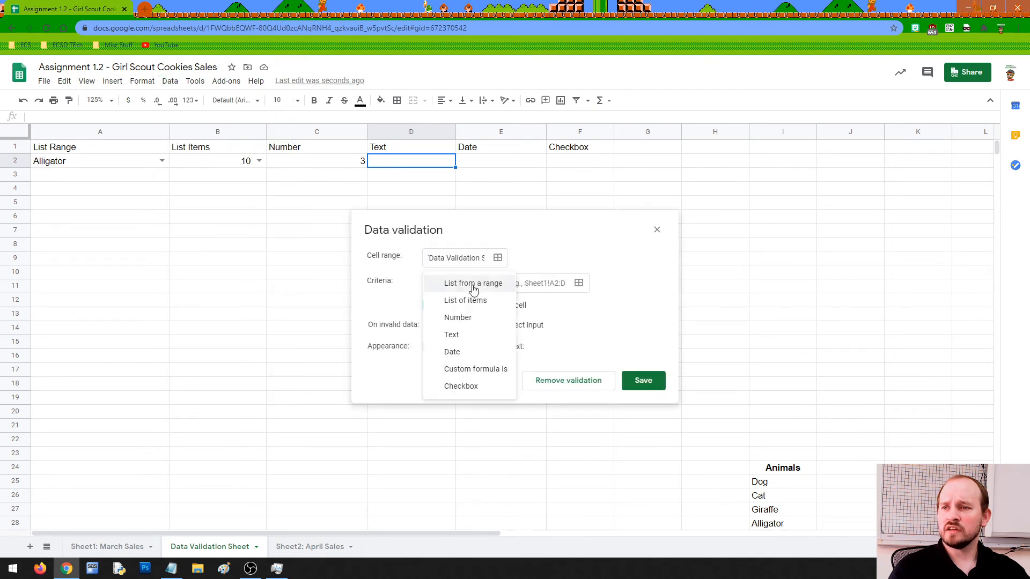
click(468, 285)
click(460, 338)
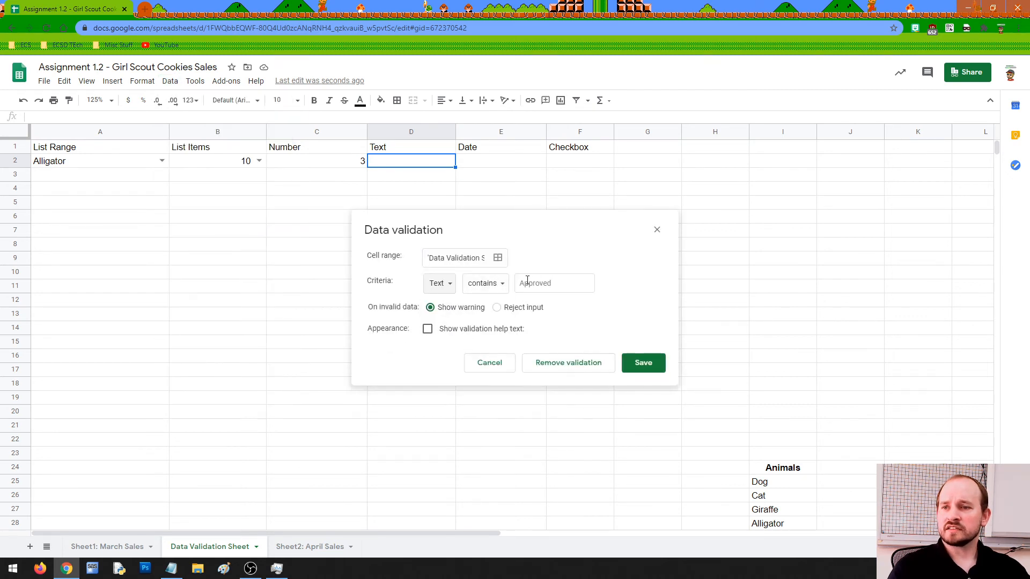
click(503, 290)
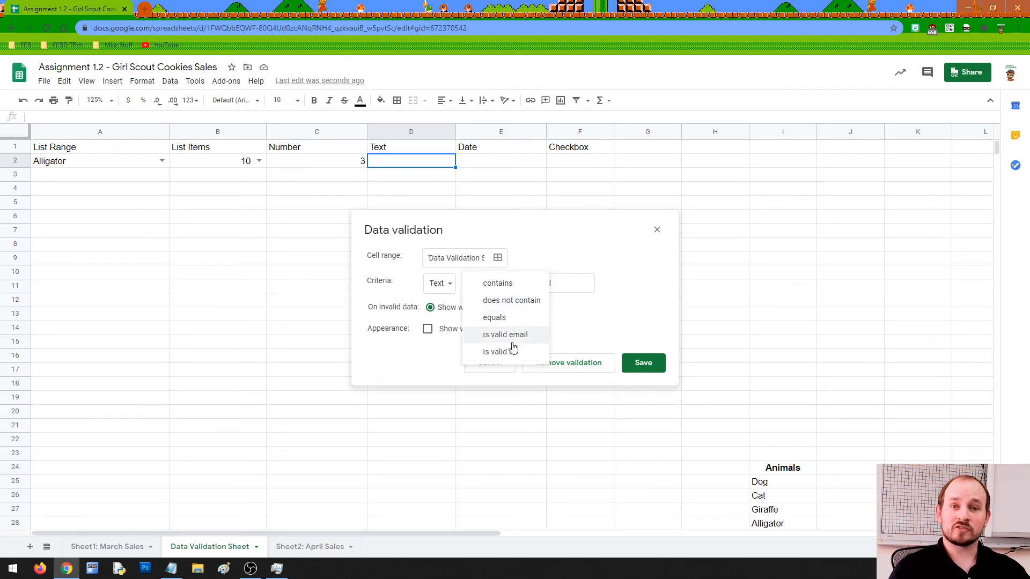
click(497, 284)
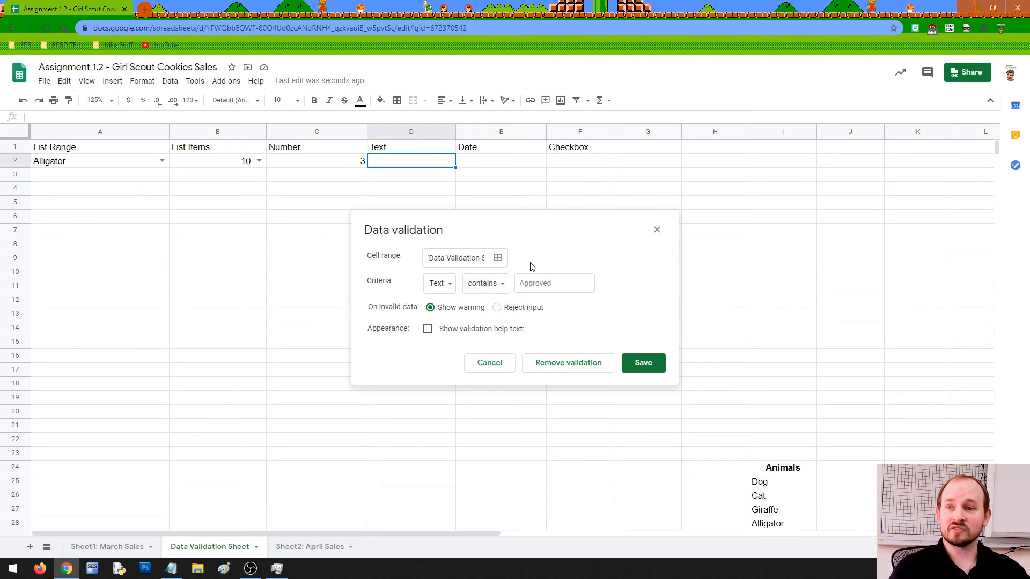
Try the does not contain and equals conditions, then choose is valid email and save.
click(499, 284)
click(509, 298)
click(551, 283)
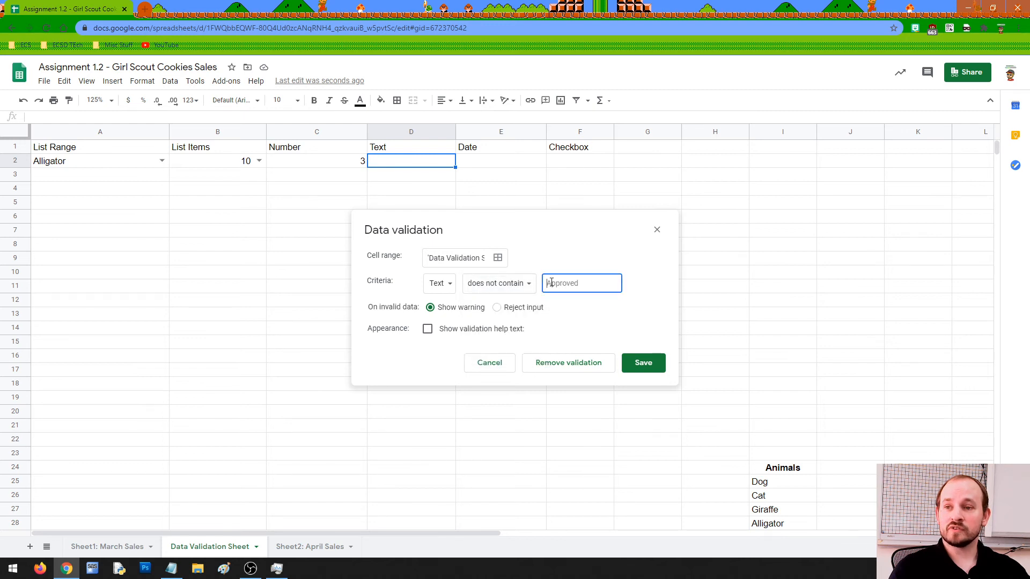
click(524, 285)
click(509, 300)
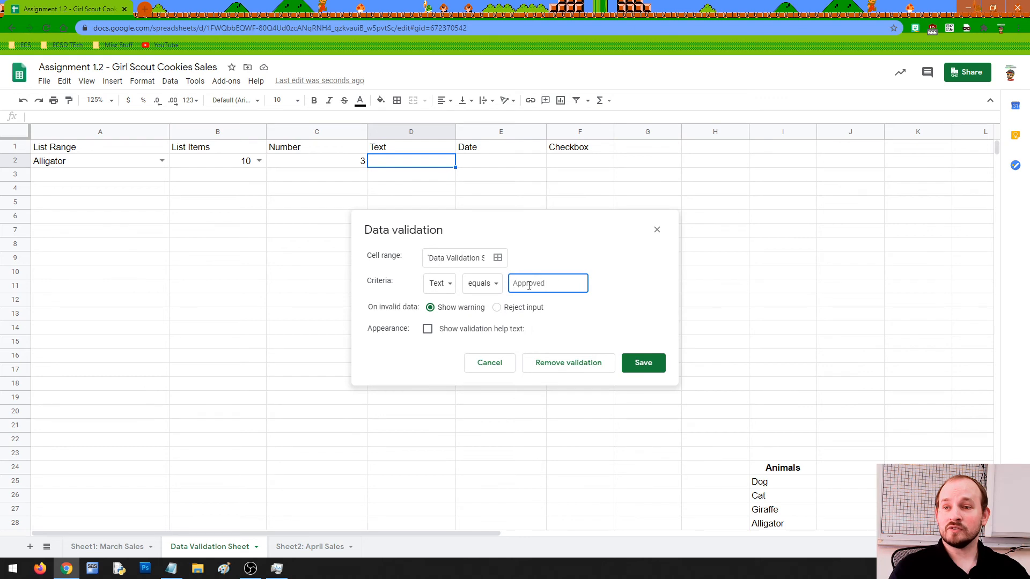
click(497, 284)
click(504, 300)
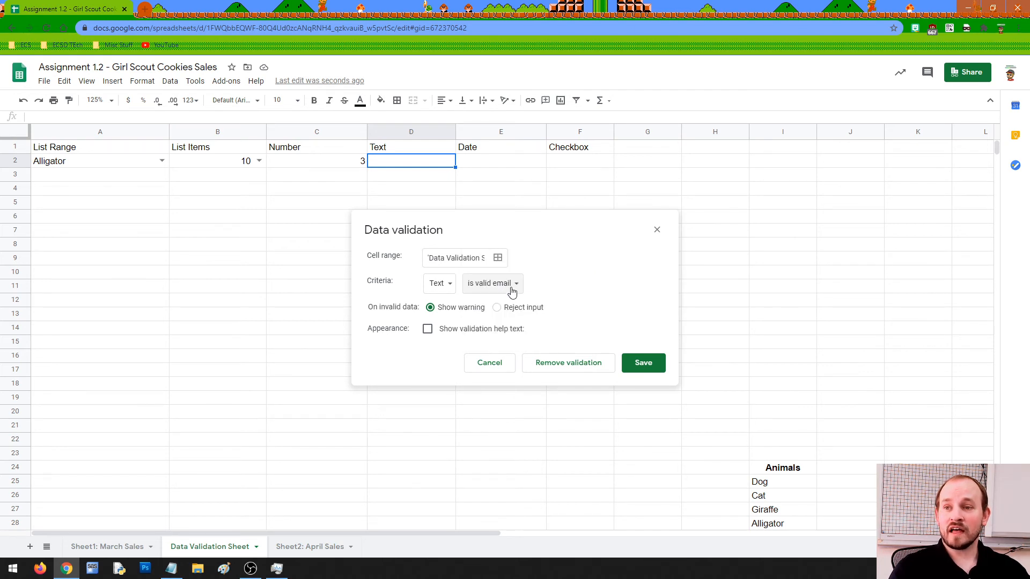
click(642, 363)
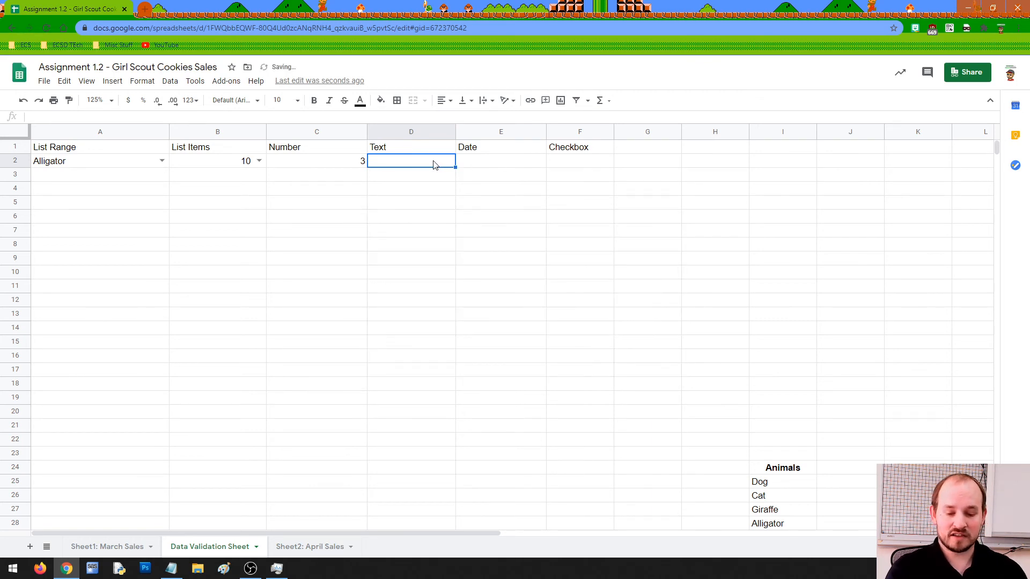
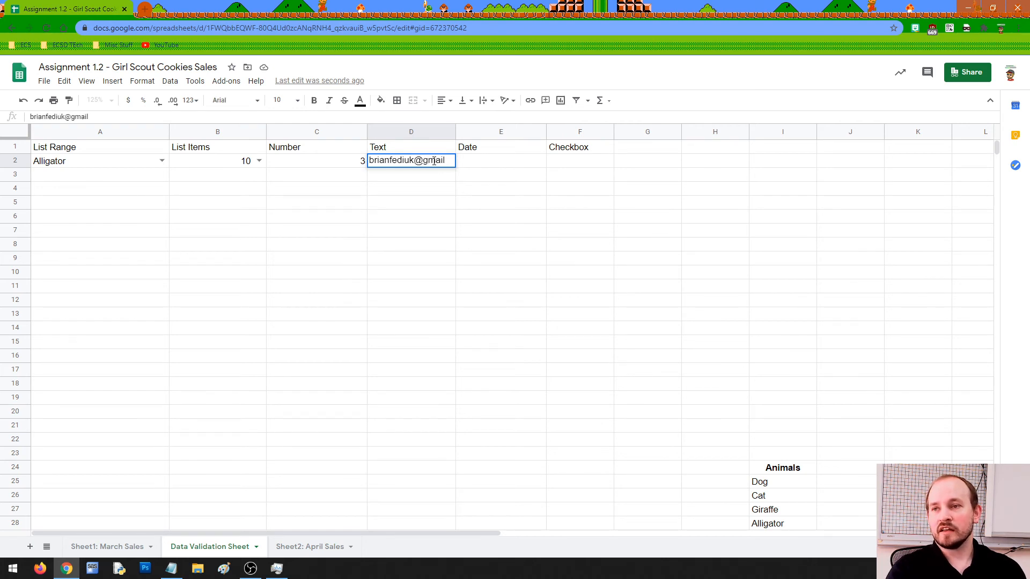
Type an incomplete email address, missing its .com ending, into D2.
key(Return)
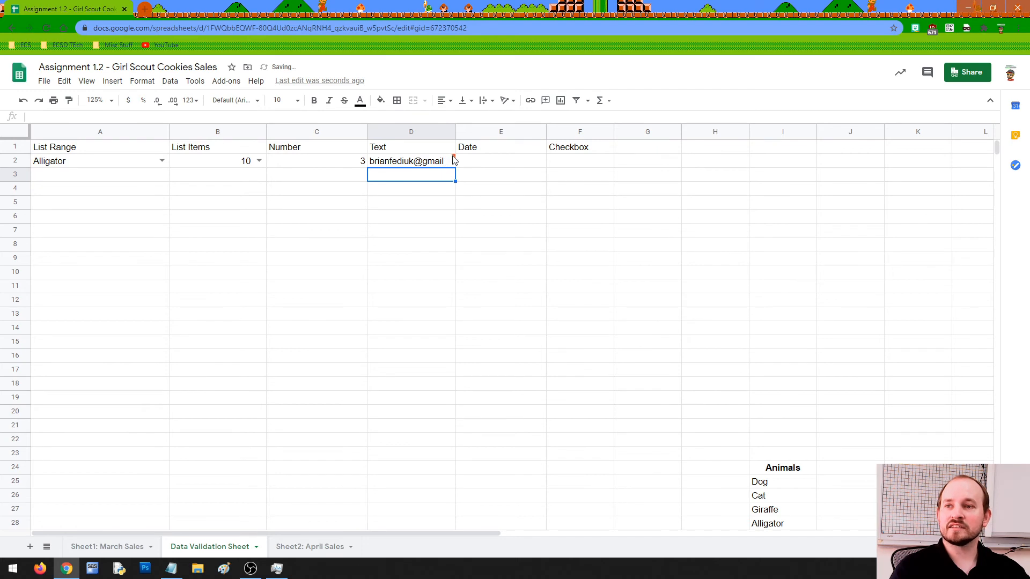
double_click(420, 161)
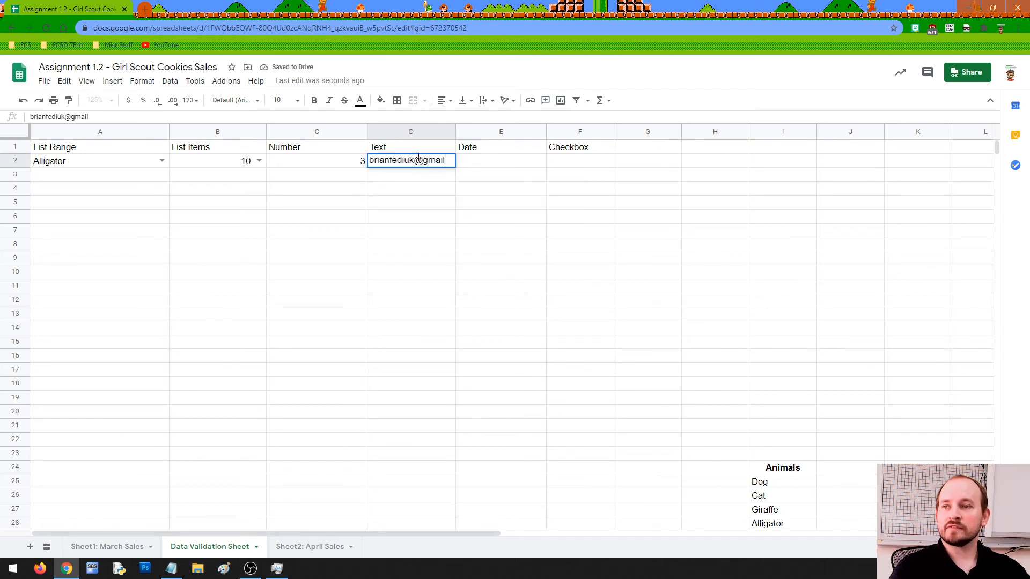
drag(419, 160, 456, 163)
key(BackSpace)
key(Return)
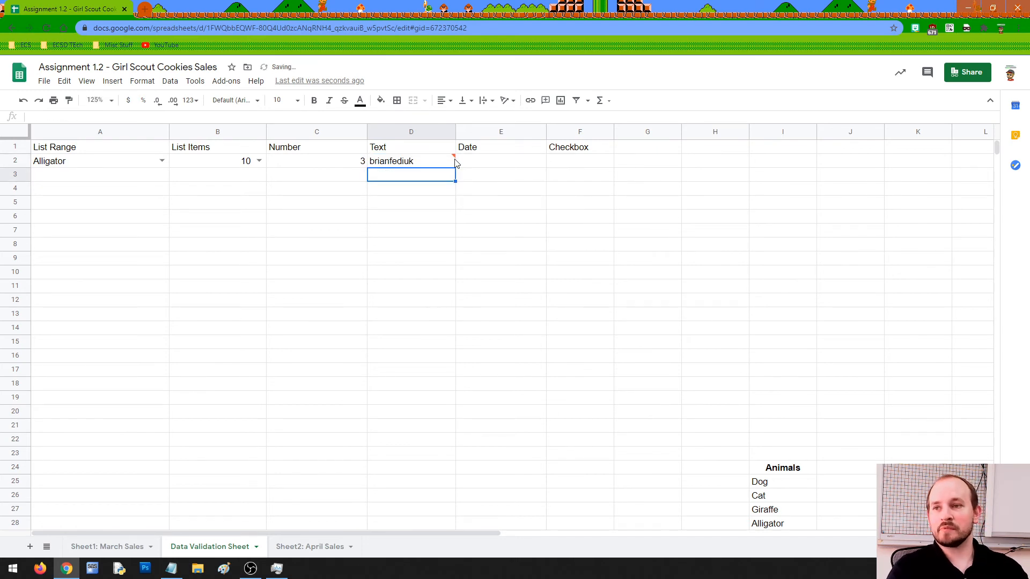
click(454, 161)
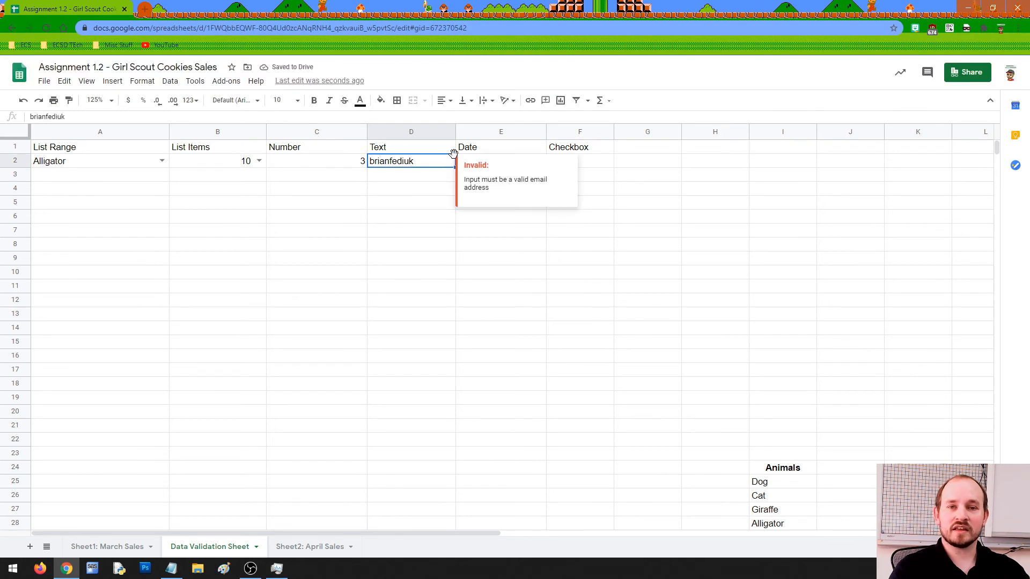
double_click(434, 160)
text(@gmail.com)
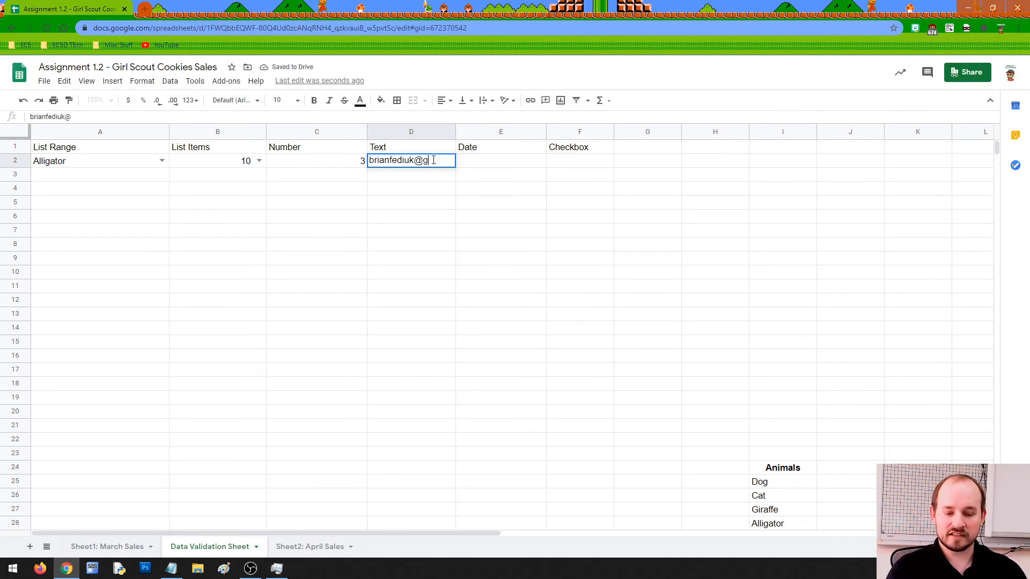
key(Return)
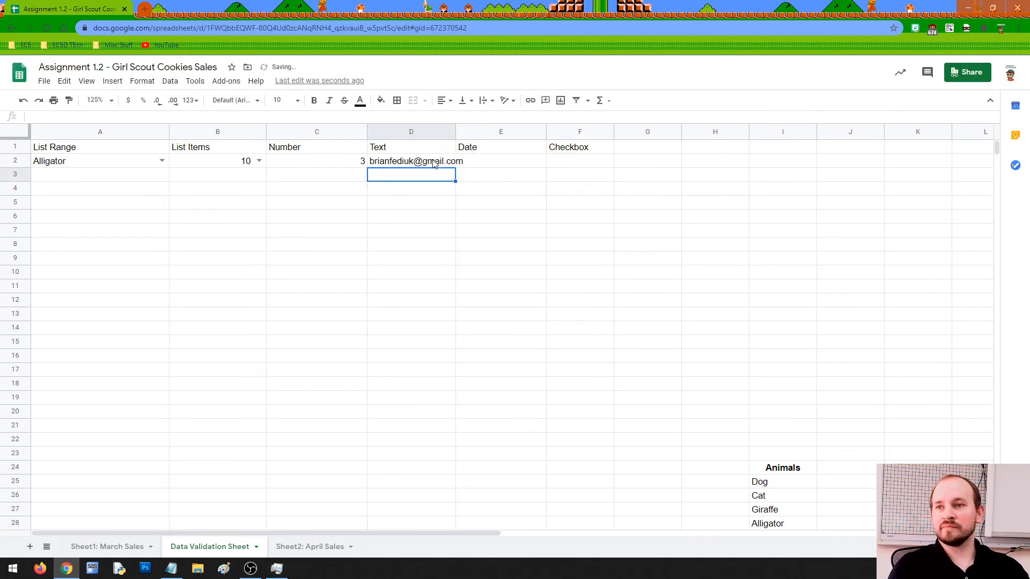
Replace the address's domain with a made-up one and widen column D to fit it.
drag(456, 131, 477, 132)
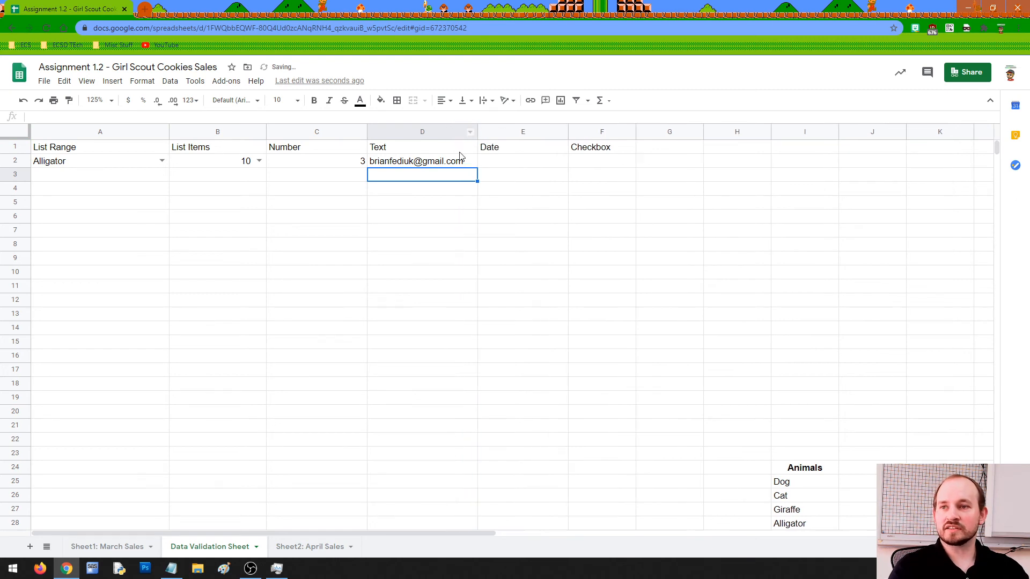
double_click(430, 161)
double_click(432, 160)
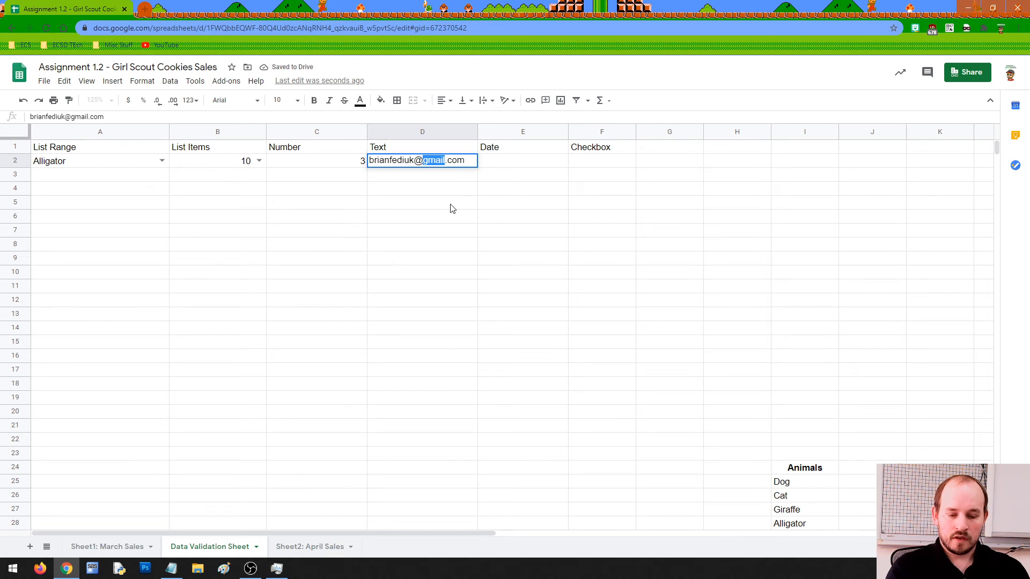
text(stupidmadeup)
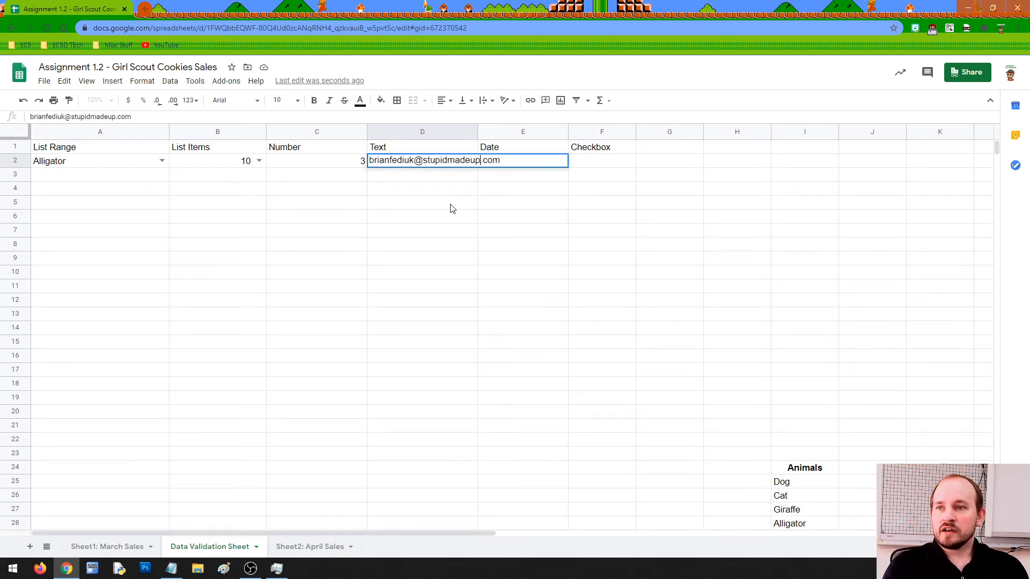
text(email)
key(Return)
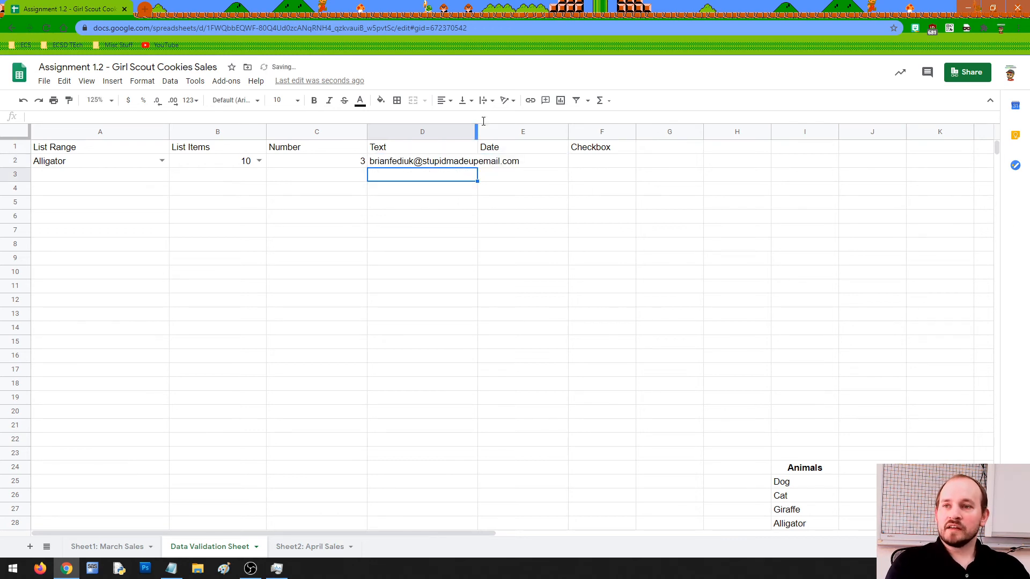
drag(477, 129, 531, 129)
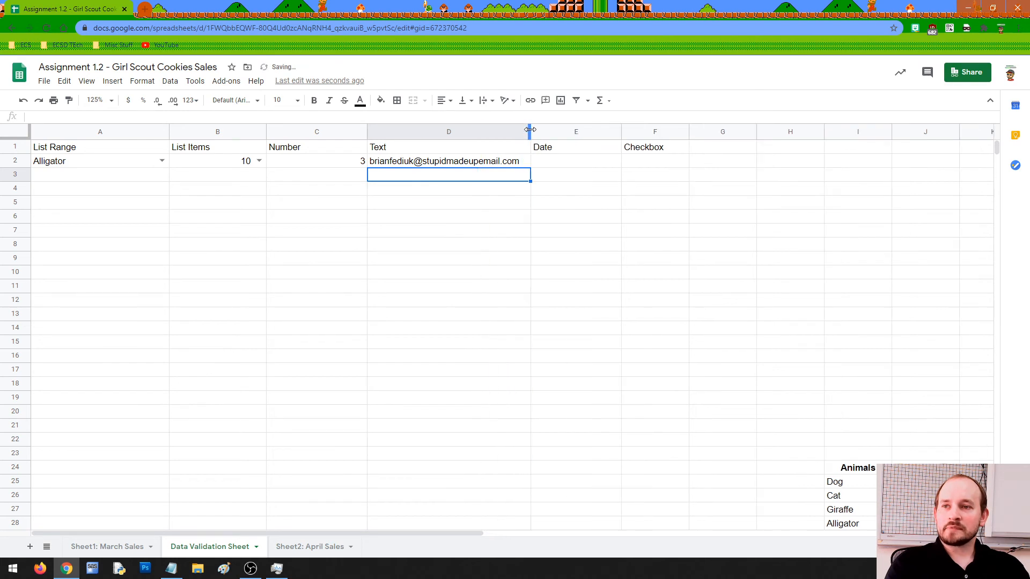
click(427, 162)
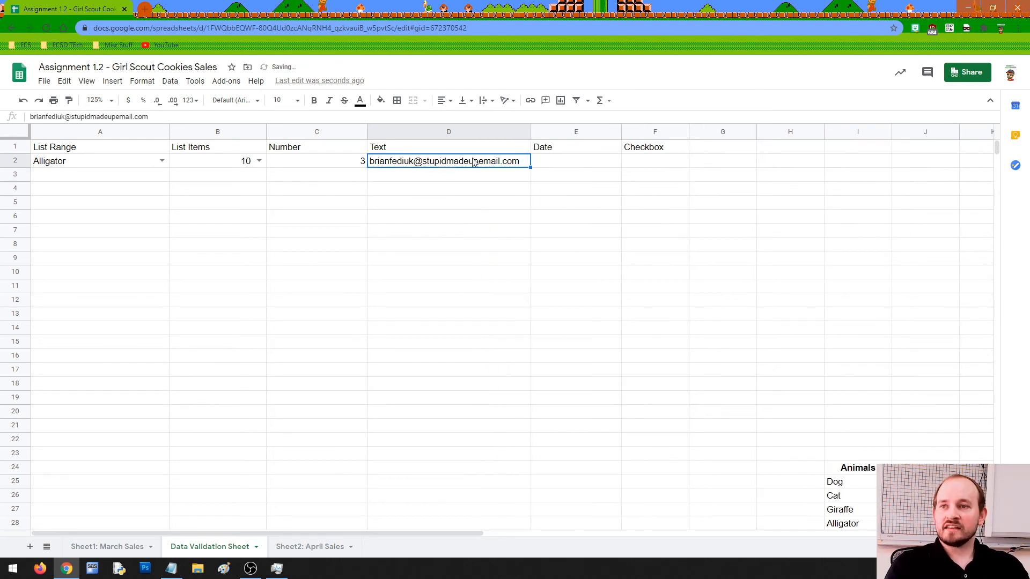
Review D2's accepted address, leaving it unchanged.
double_click(524, 161)
drag(523, 160, 427, 162)
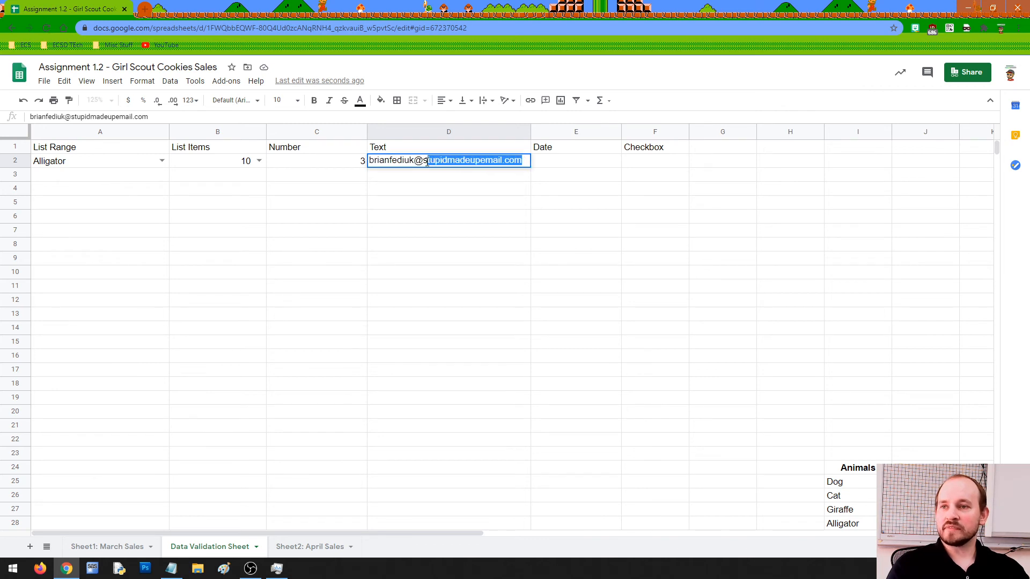
click(477, 177)
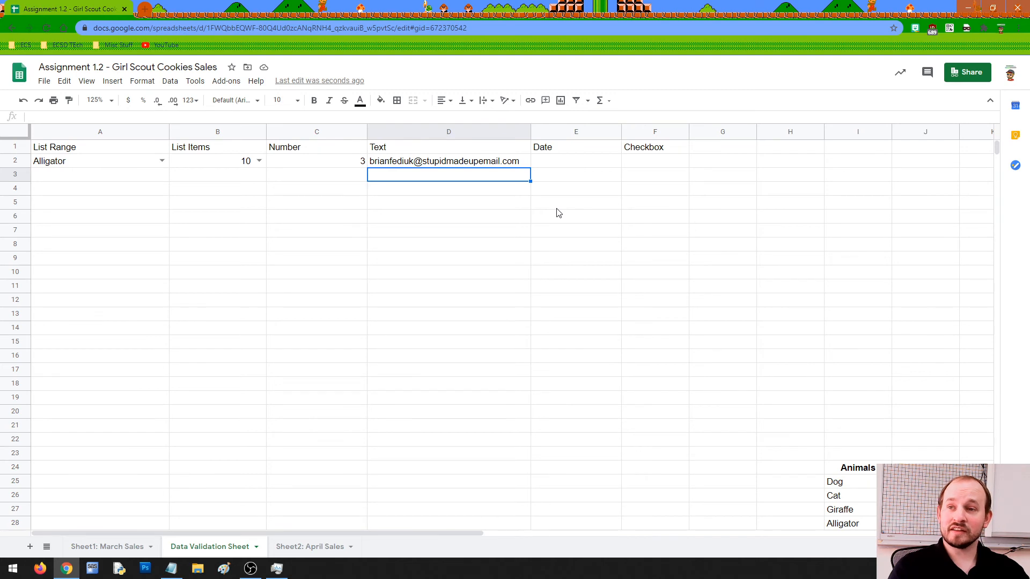
click(471, 164)
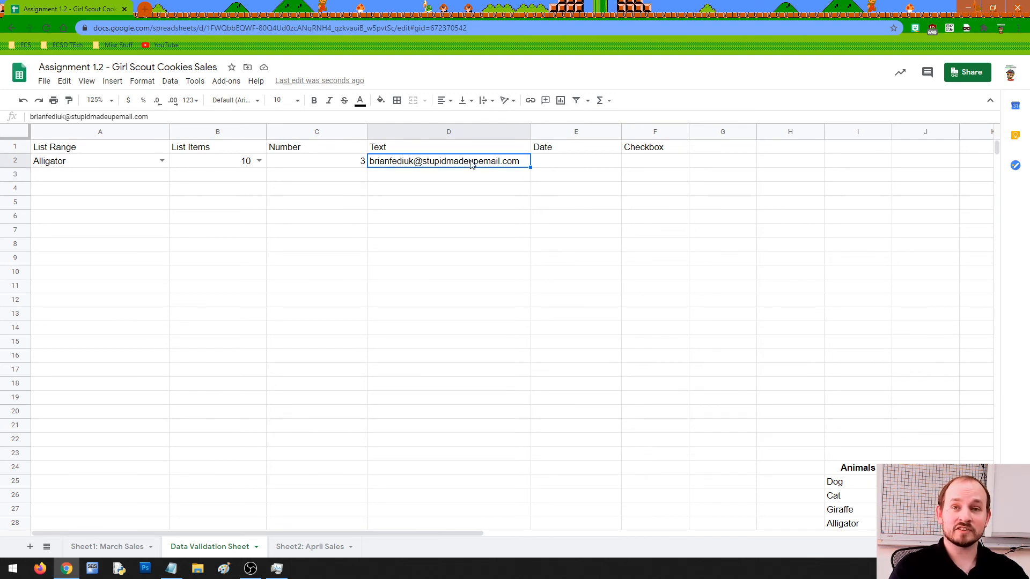
click(557, 166)
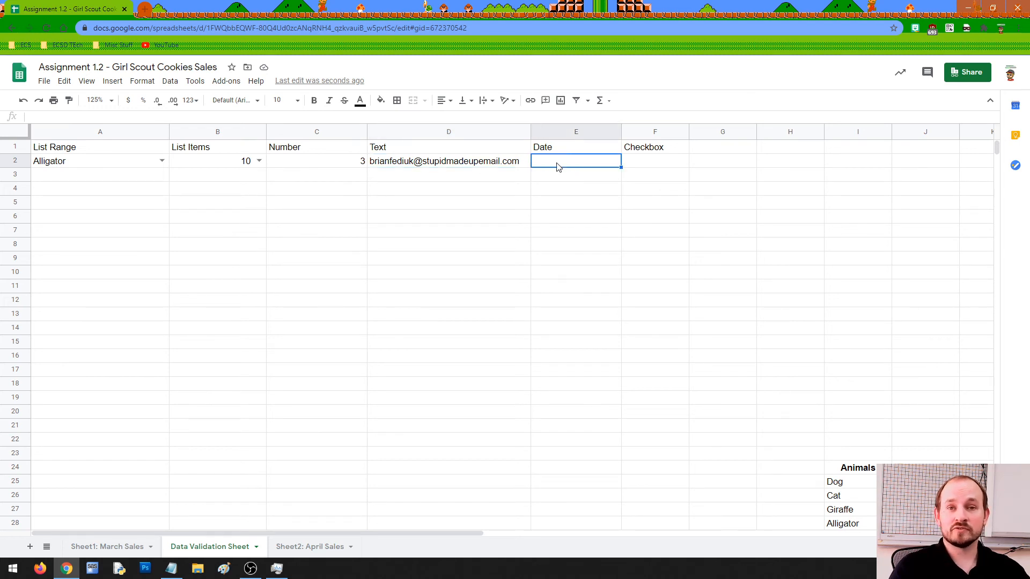
click(462, 162)
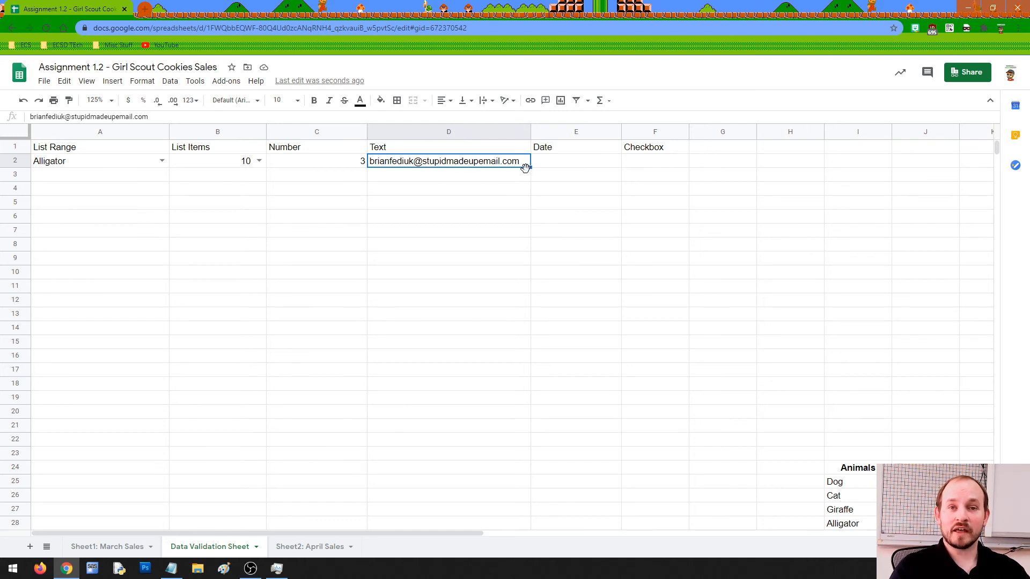
click(579, 165)
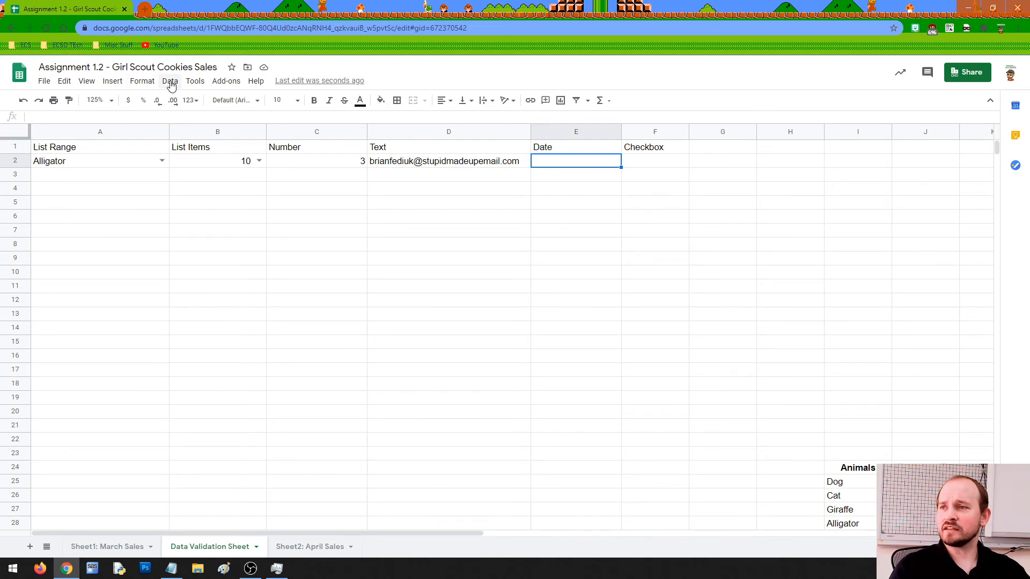
Give E2 a Date validation rule with the is valid date condition, after trying between and not between.
click(170, 81)
click(207, 223)
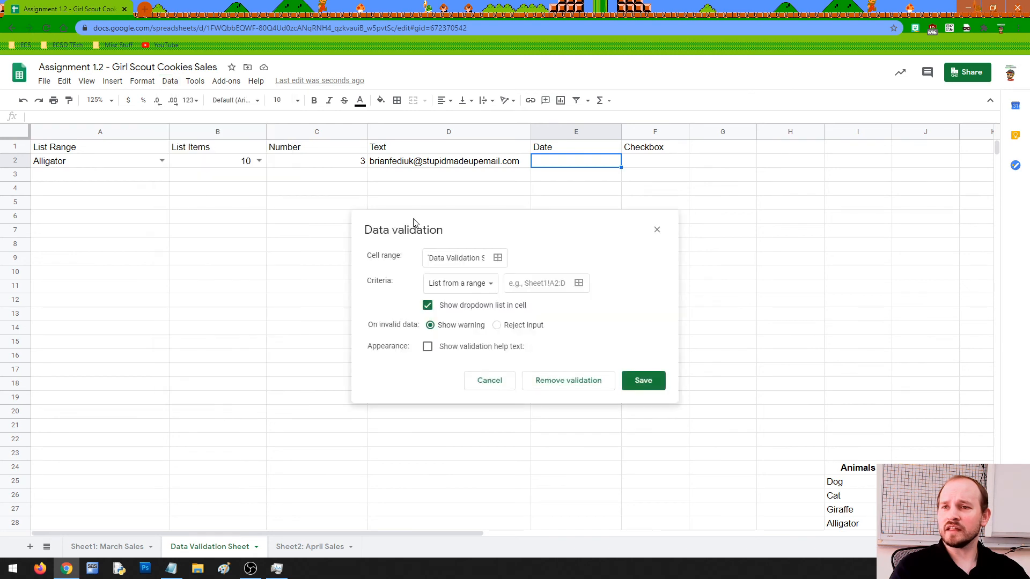
click(467, 283)
click(463, 352)
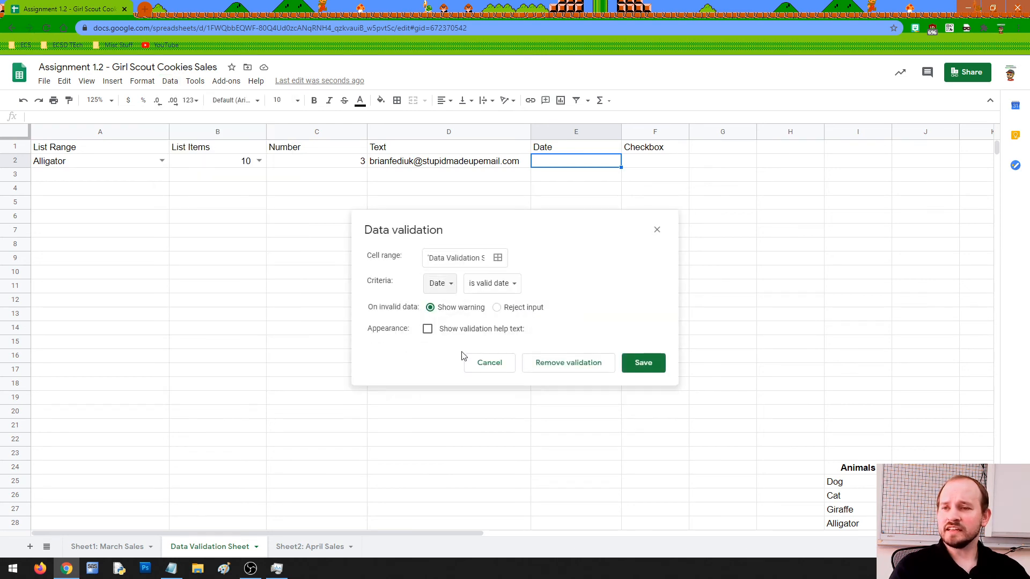
click(505, 289)
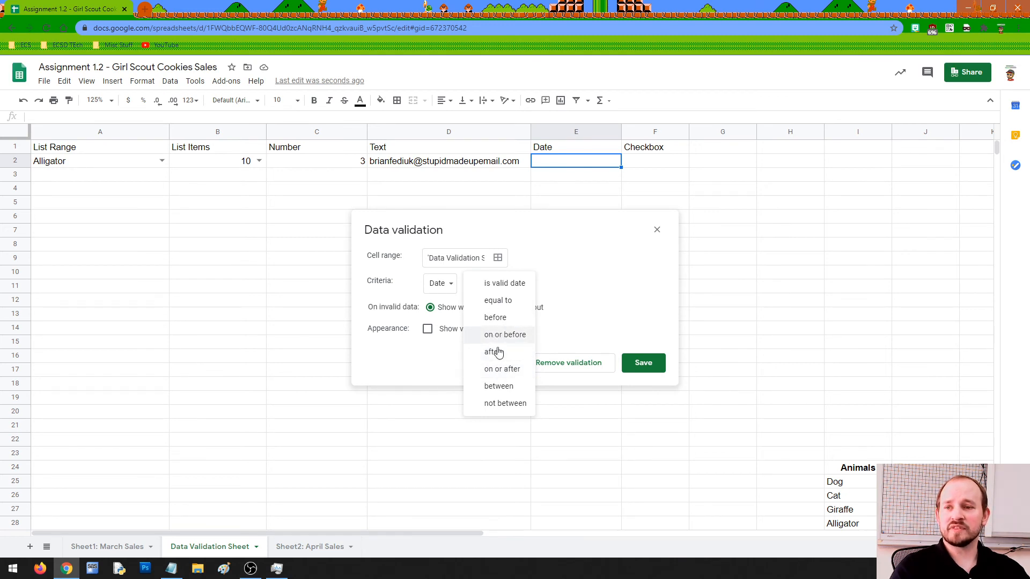
click(510, 386)
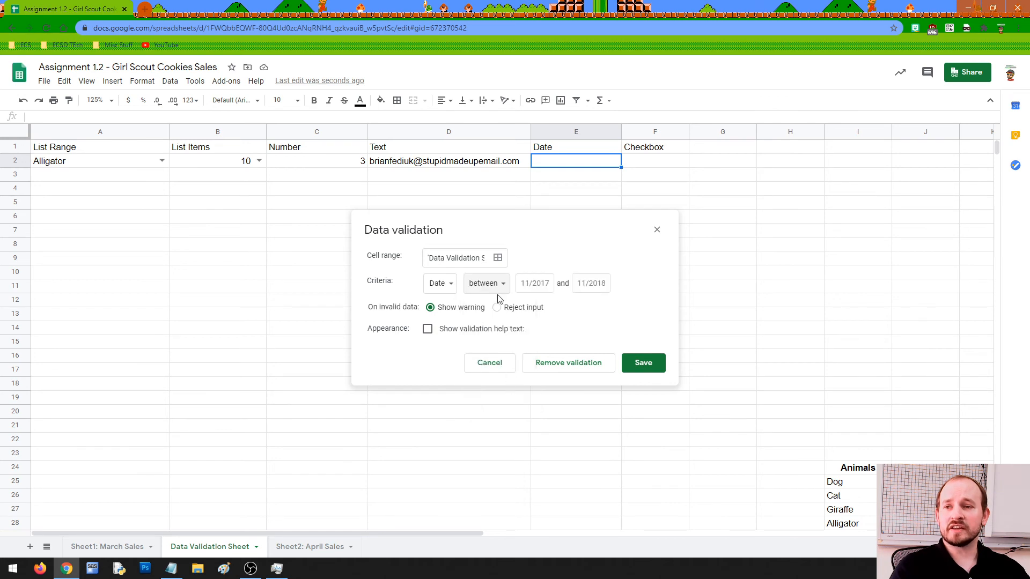
click(500, 287)
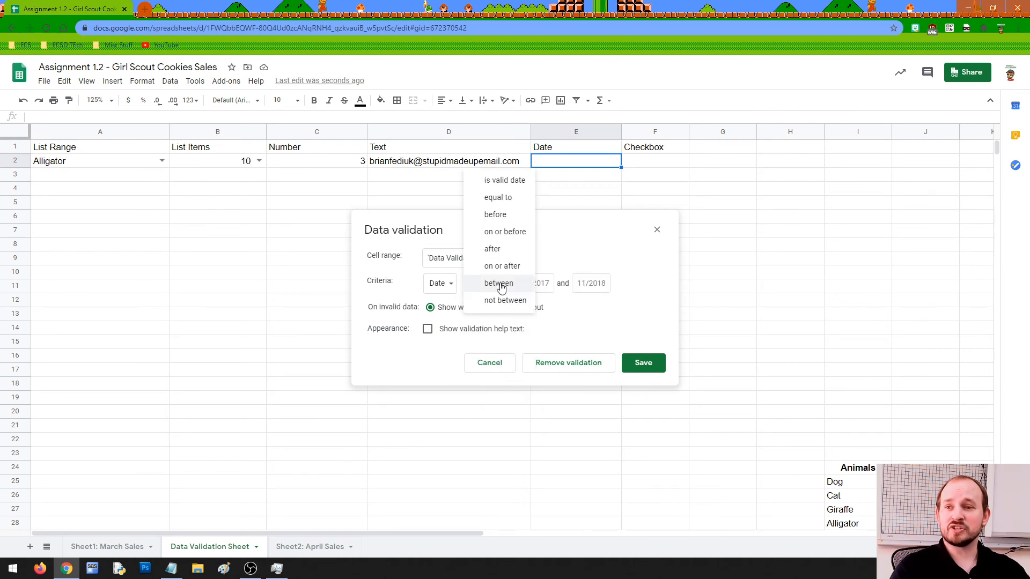
click(506, 299)
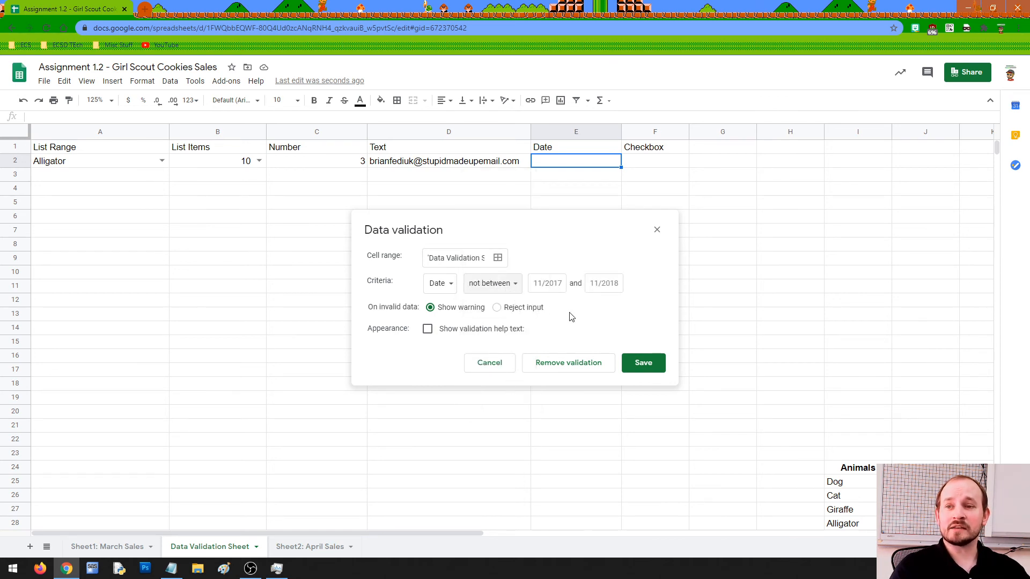
click(514, 285)
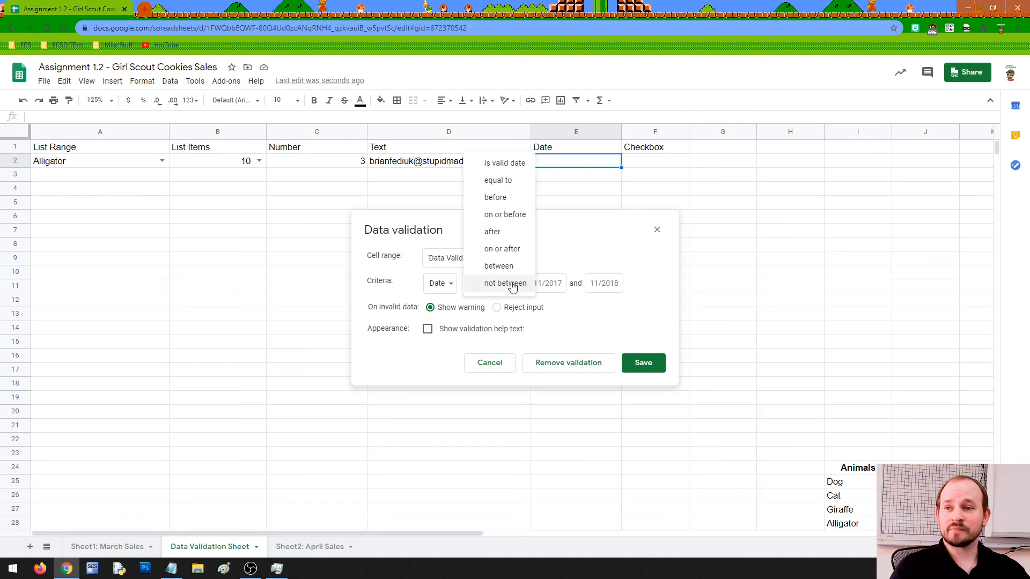
click(500, 164)
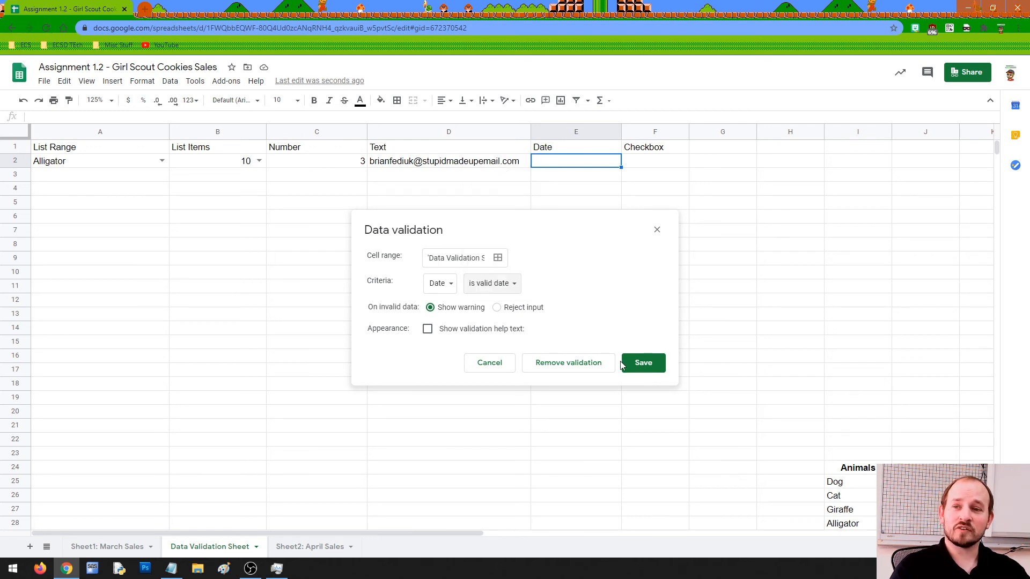
click(644, 364)
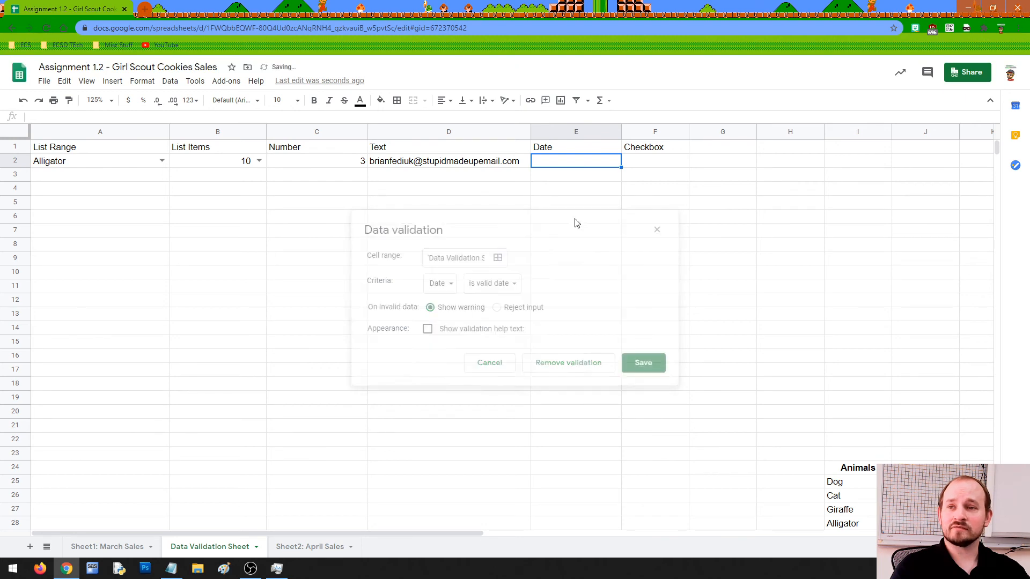
Enter September 8, 2020 in E2 from the date picker, then clear it.
double_click(570, 162)
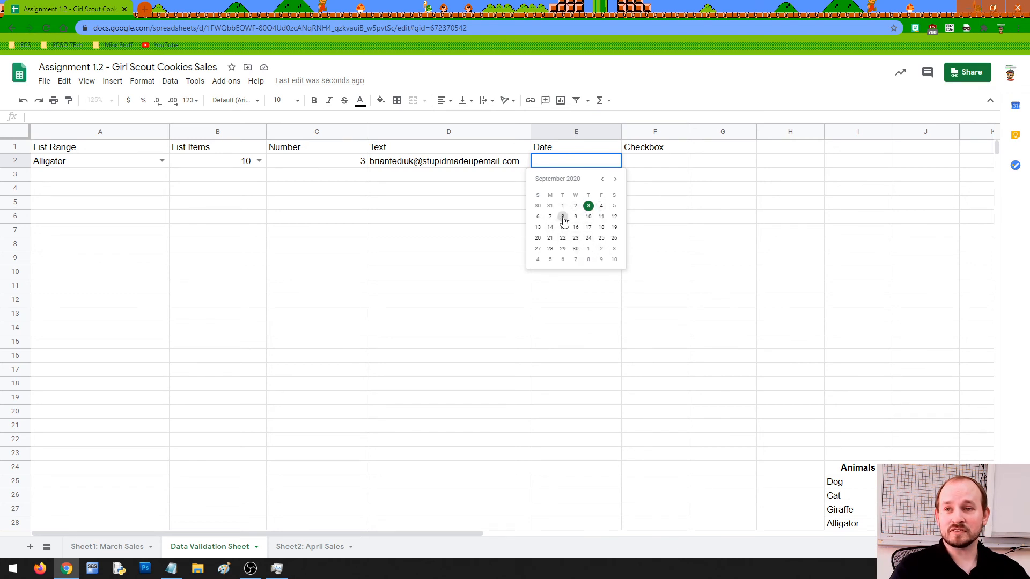
click(563, 217)
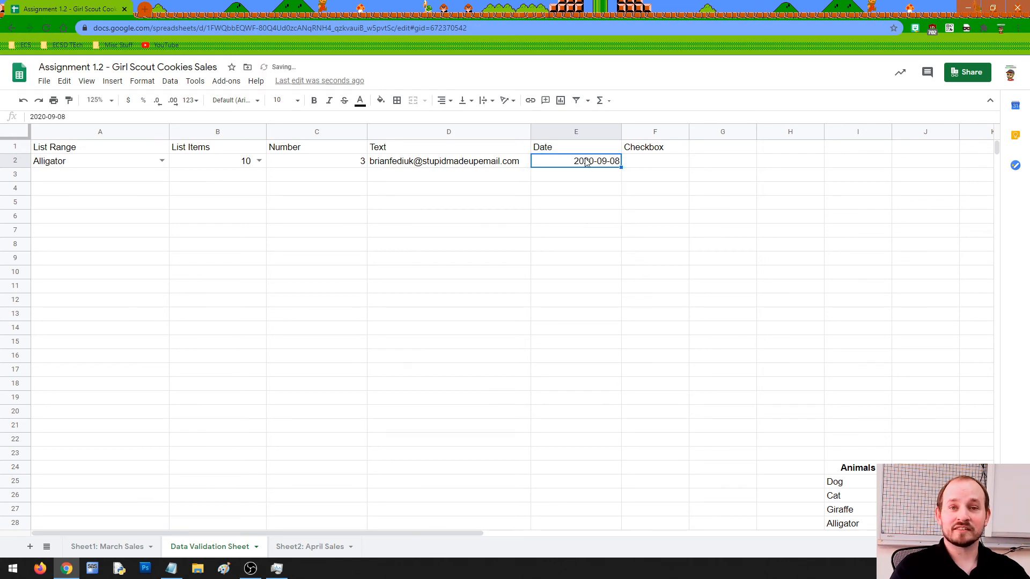
double_click(608, 161)
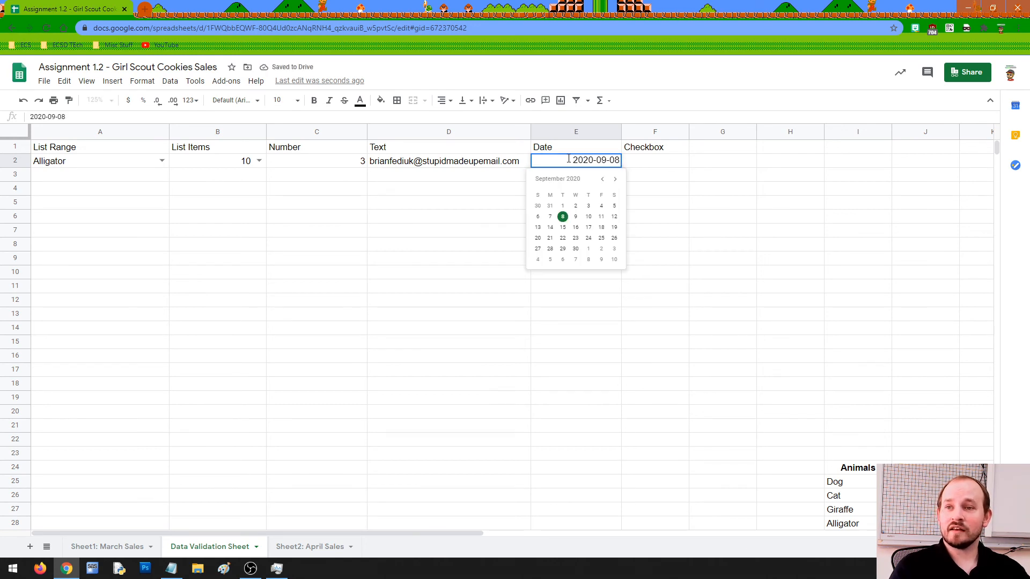
drag(568, 159, 632, 163)
key(BackSpace)
Test E2 with 'Next Tuesday', then set it back to September 8, 2020.
text(N)
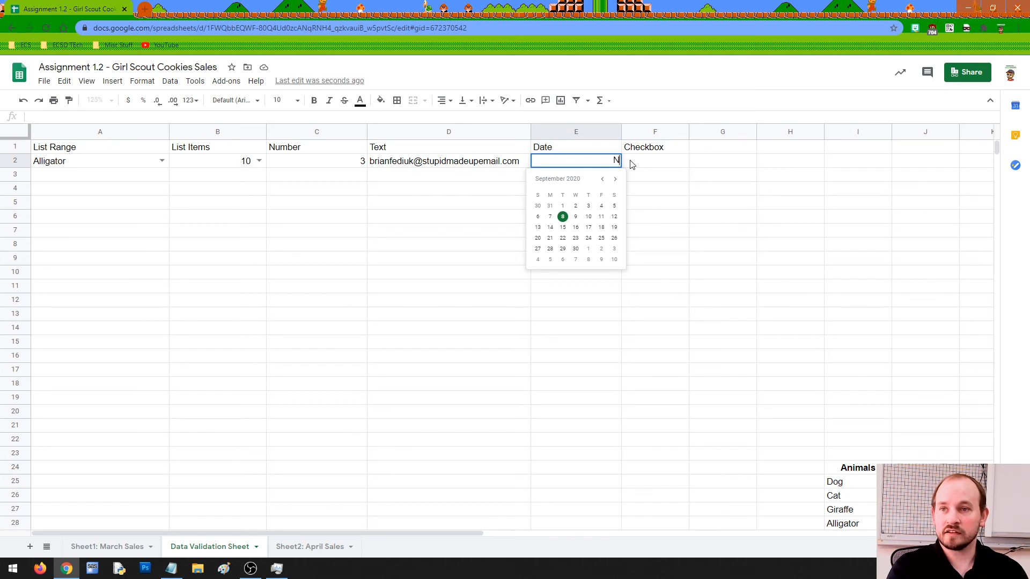
text(ext Tuesday)
key(Return)
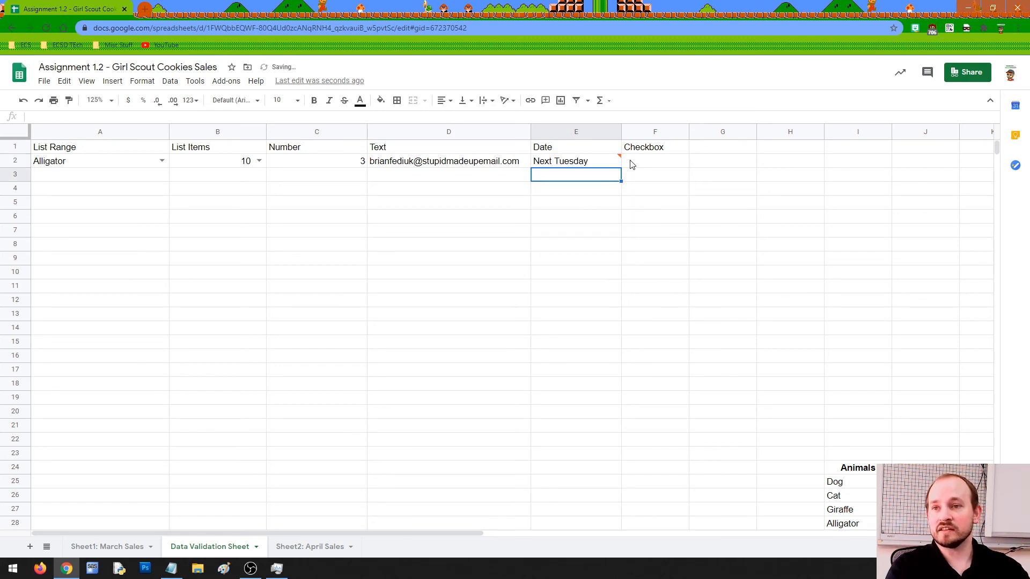
double_click(594, 163)
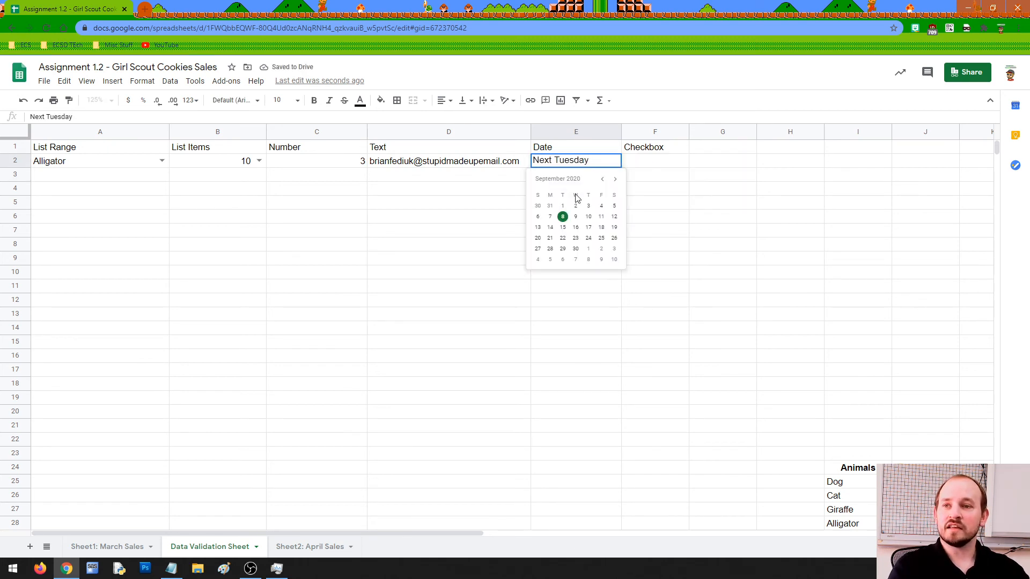
click(562, 218)
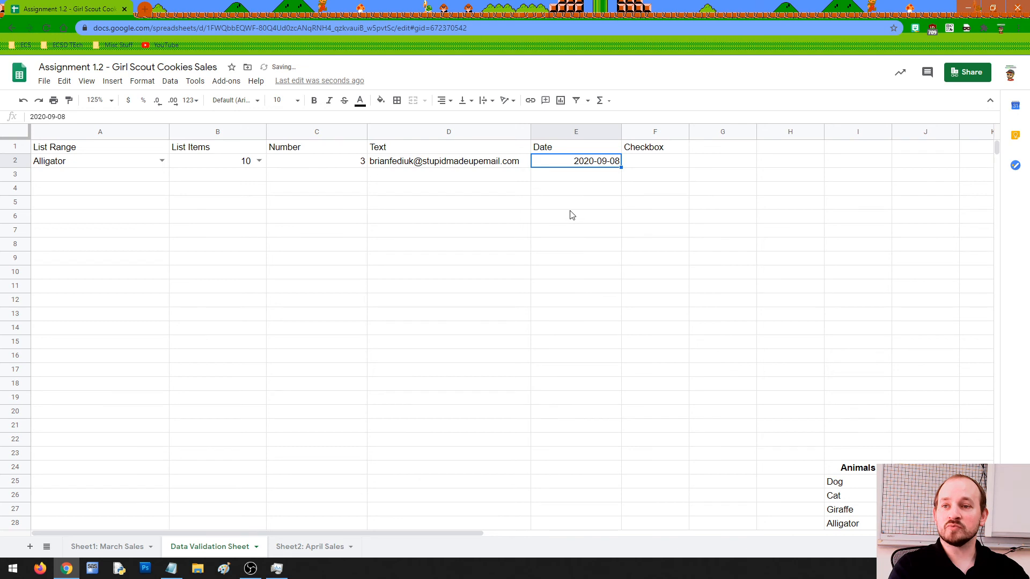
click(647, 168)
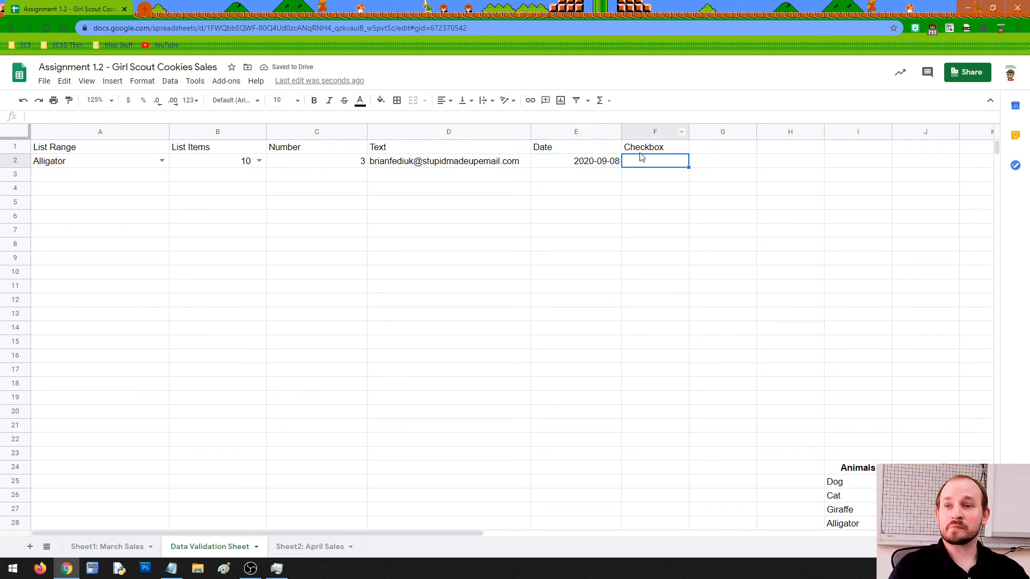
Apply a Checkbox validation rule to cell F2.
click(172, 82)
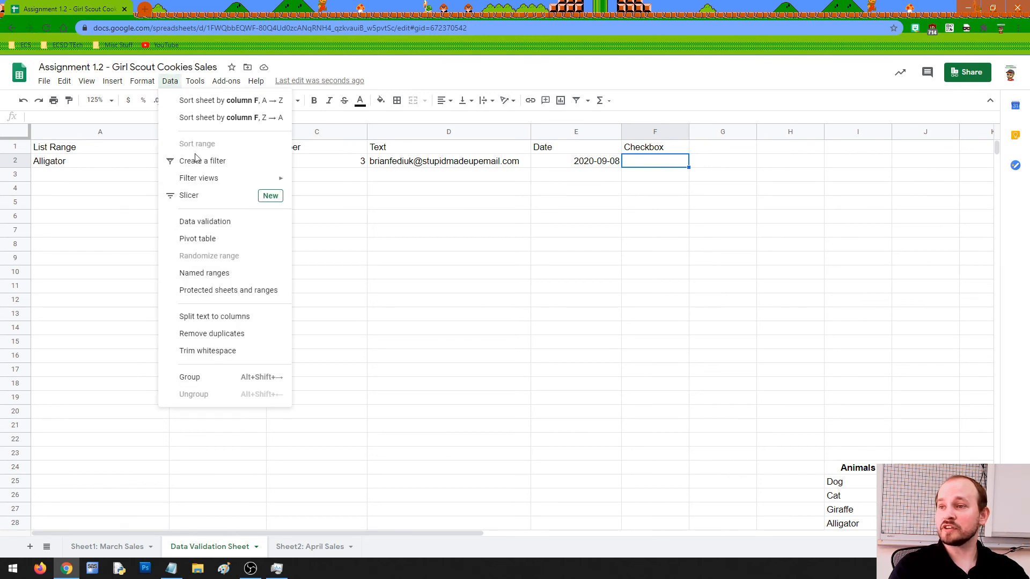
click(208, 224)
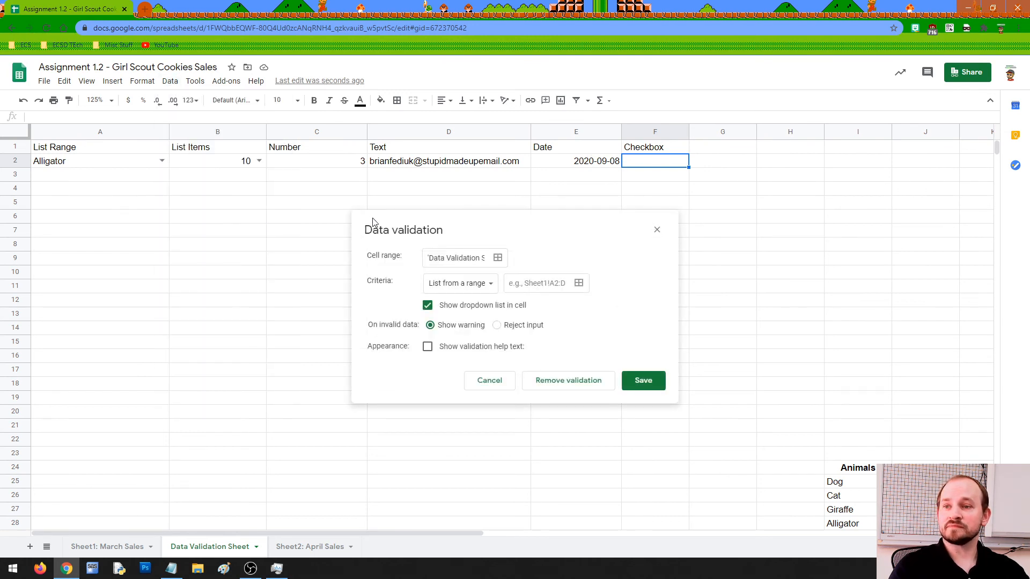
click(481, 292)
click(470, 386)
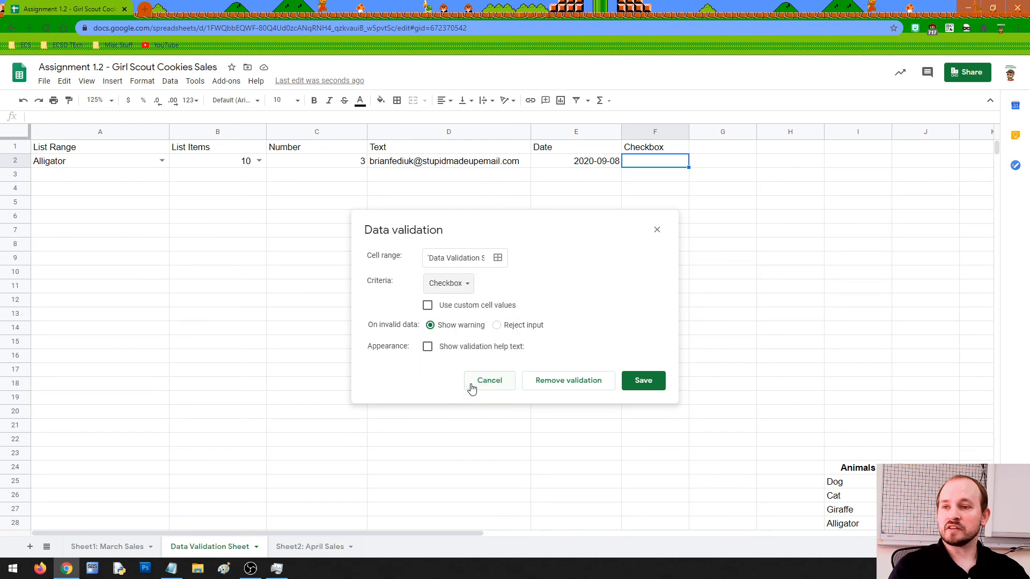
click(628, 381)
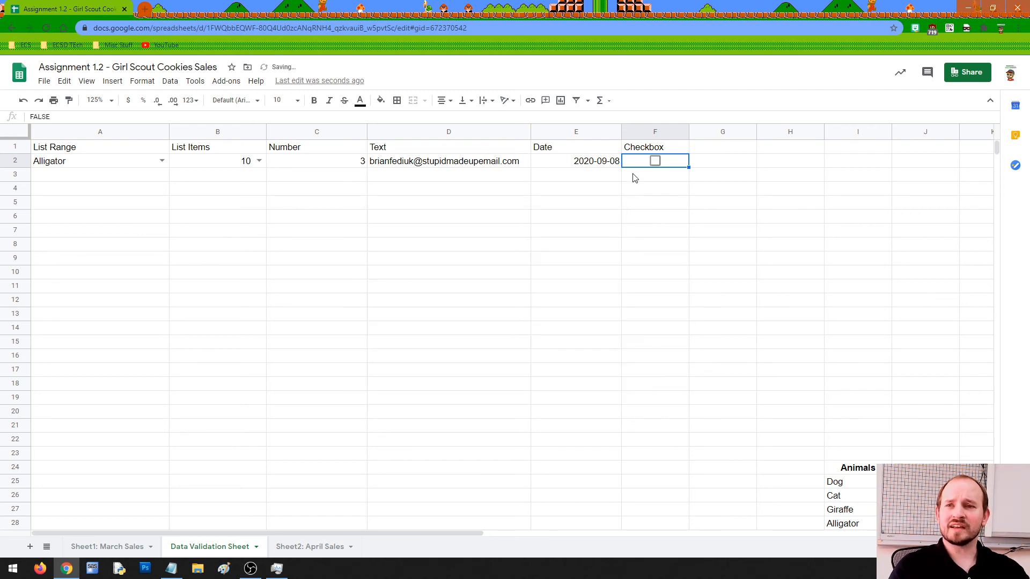
Toggle F2's checkbox, viewing its FALSE and TRUE values, and leave it ticked.
click(655, 161)
click(656, 162)
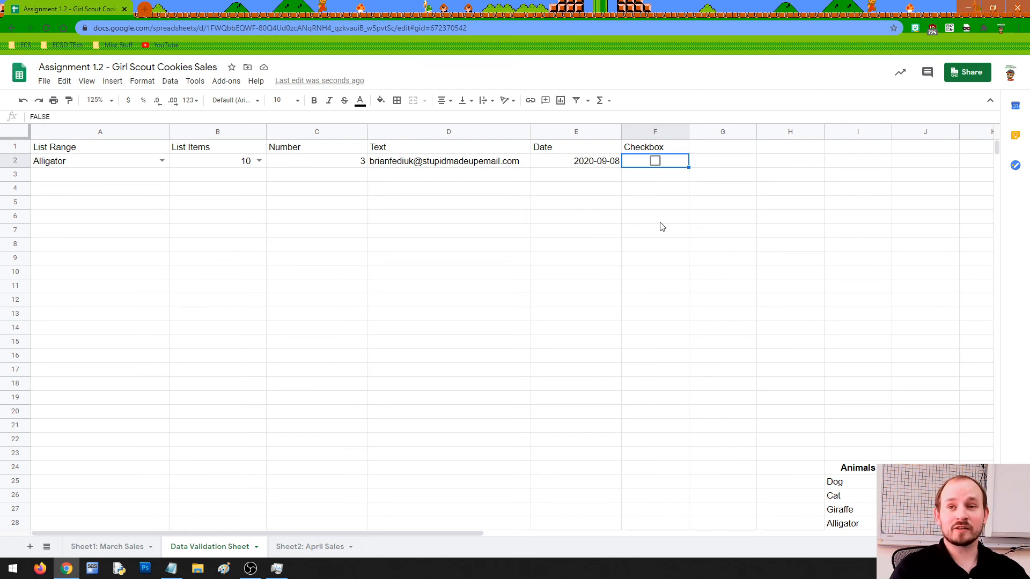
double_click(679, 162)
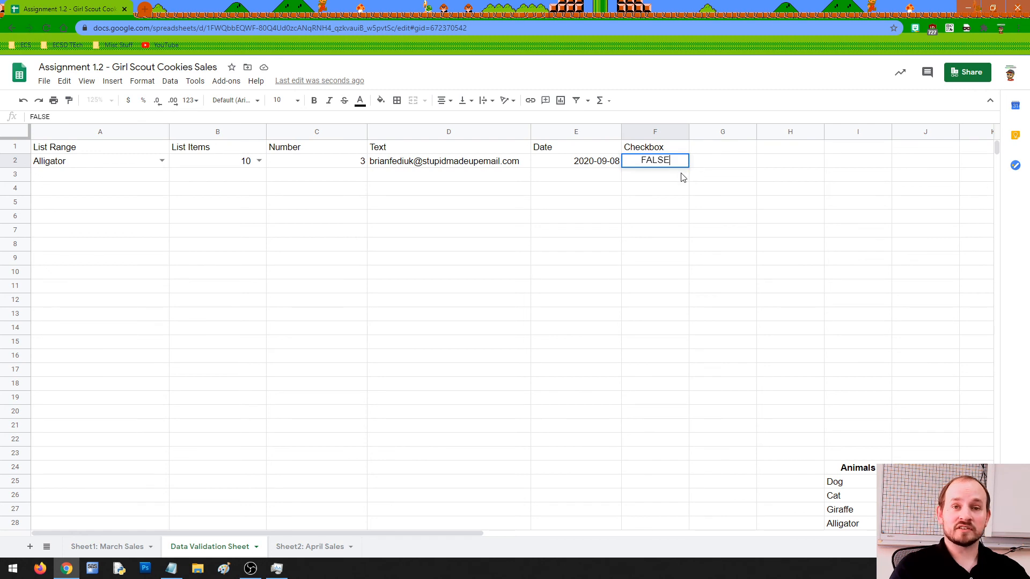
click(683, 187)
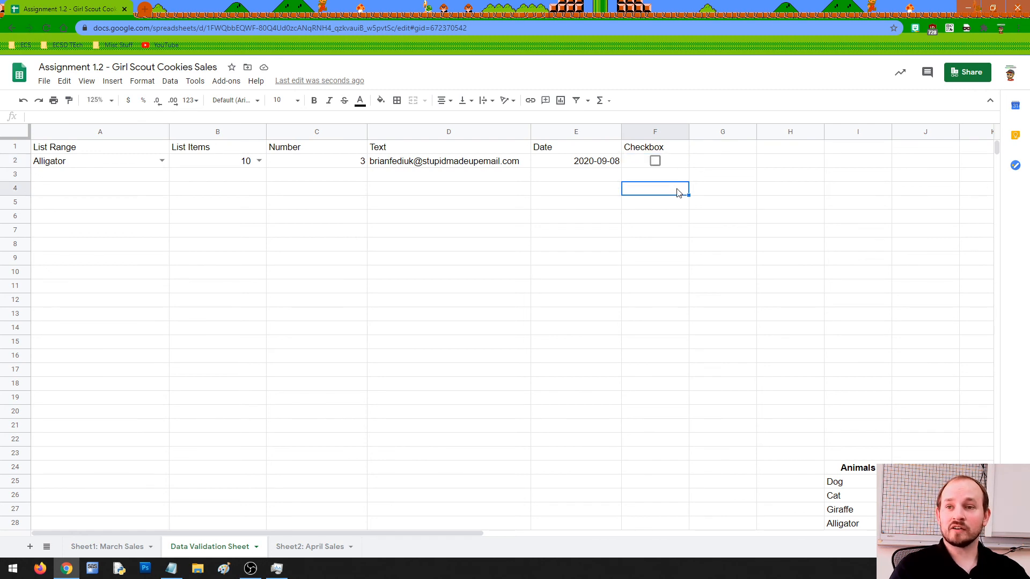
click(655, 161)
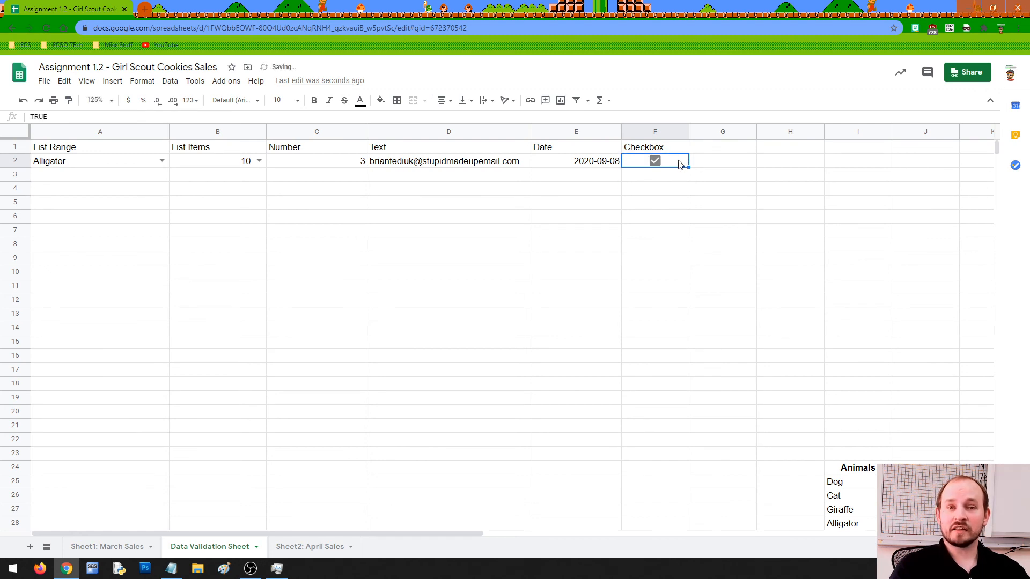
double_click(680, 163)
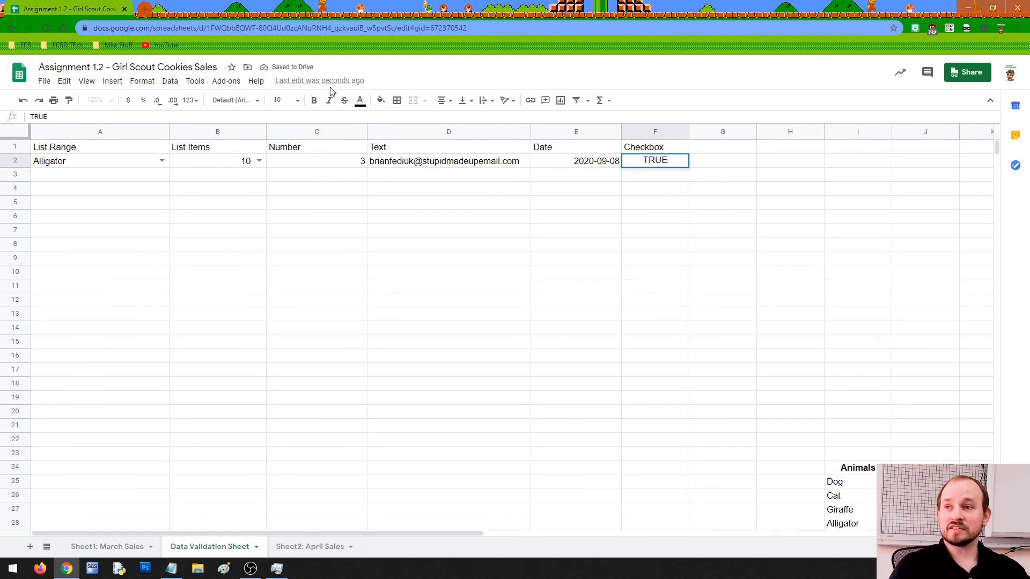
key(shift+Tab)
click(639, 165)
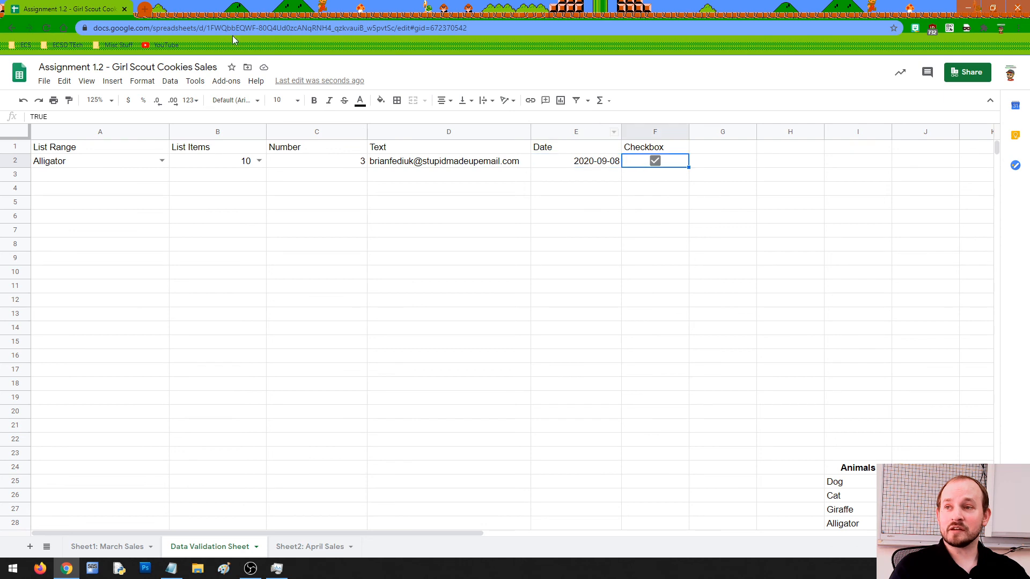
click(170, 80)
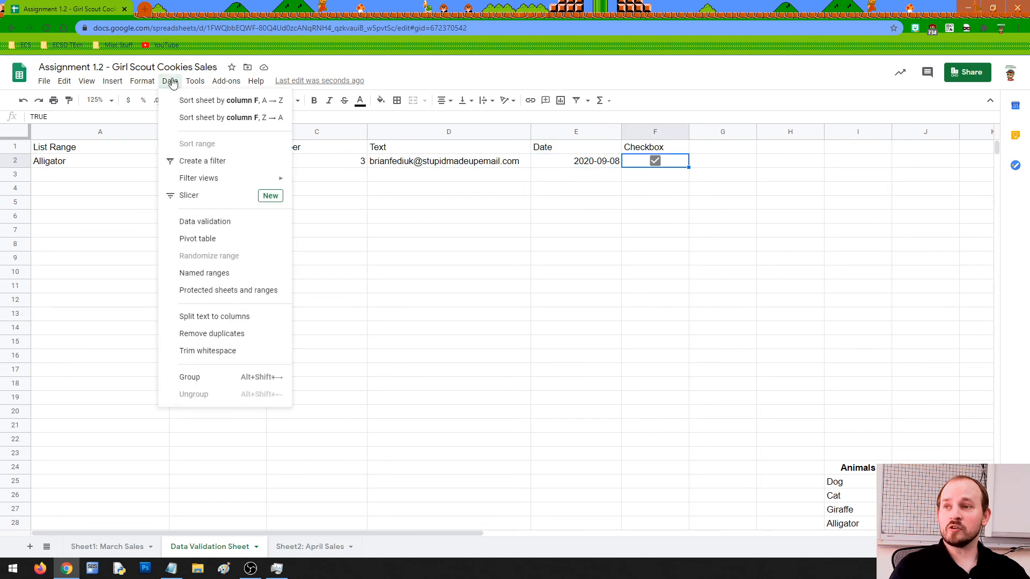
Set F2's checkbox custom cell values to YES when checked and NO when unchecked.
click(213, 223)
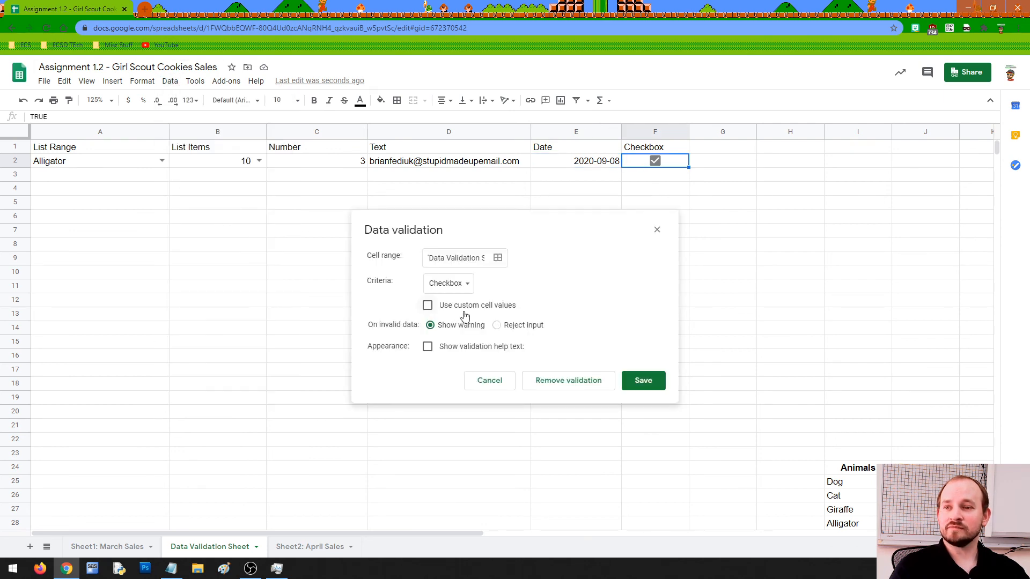
click(428, 306)
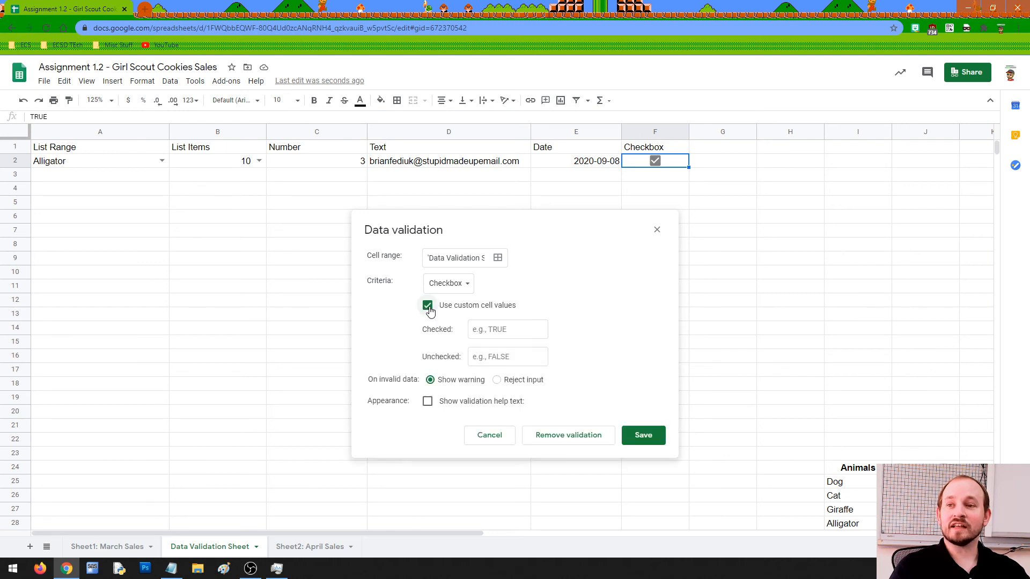
click(500, 327)
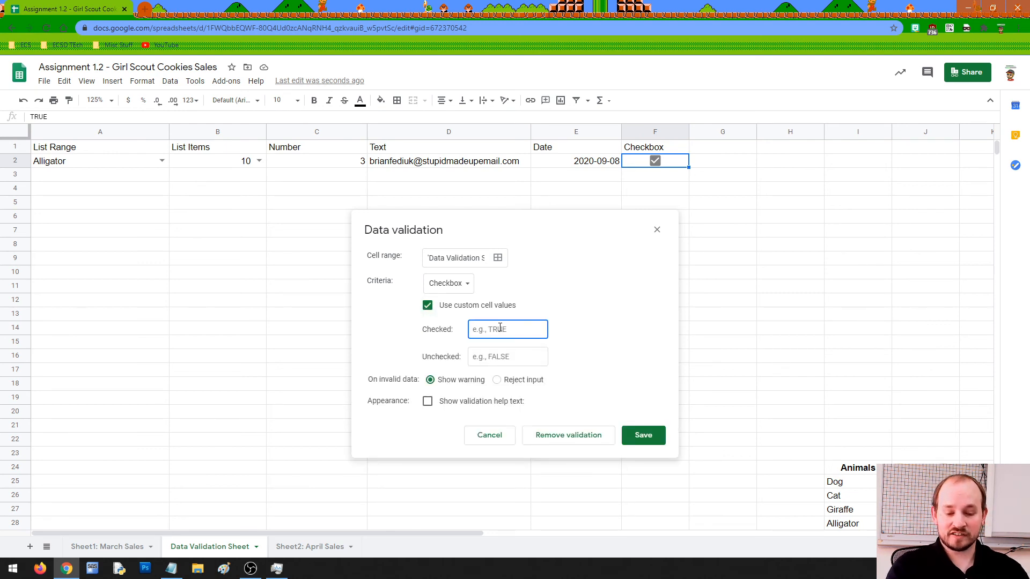
text(YES)
key(Tab)
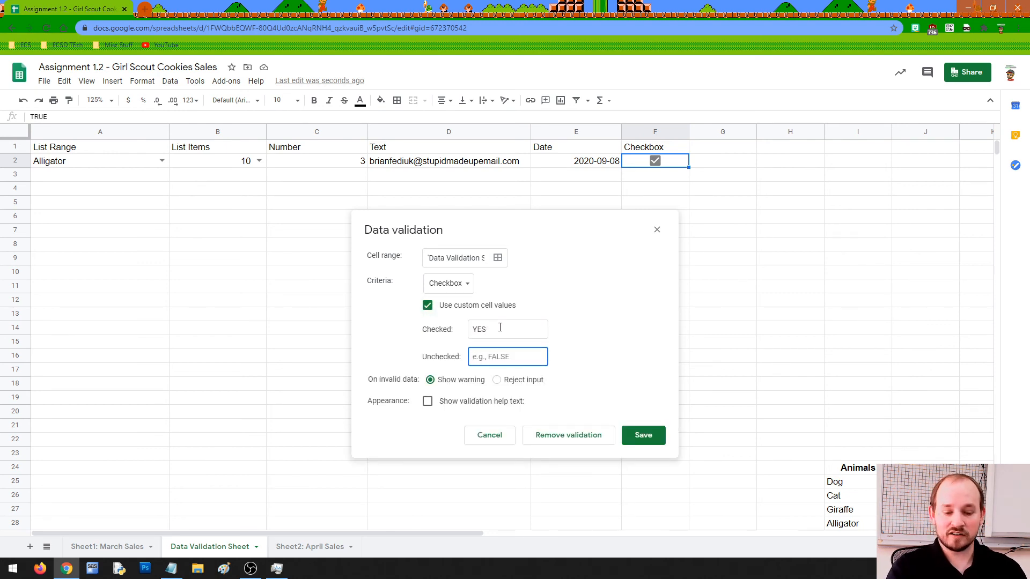
text(NO)
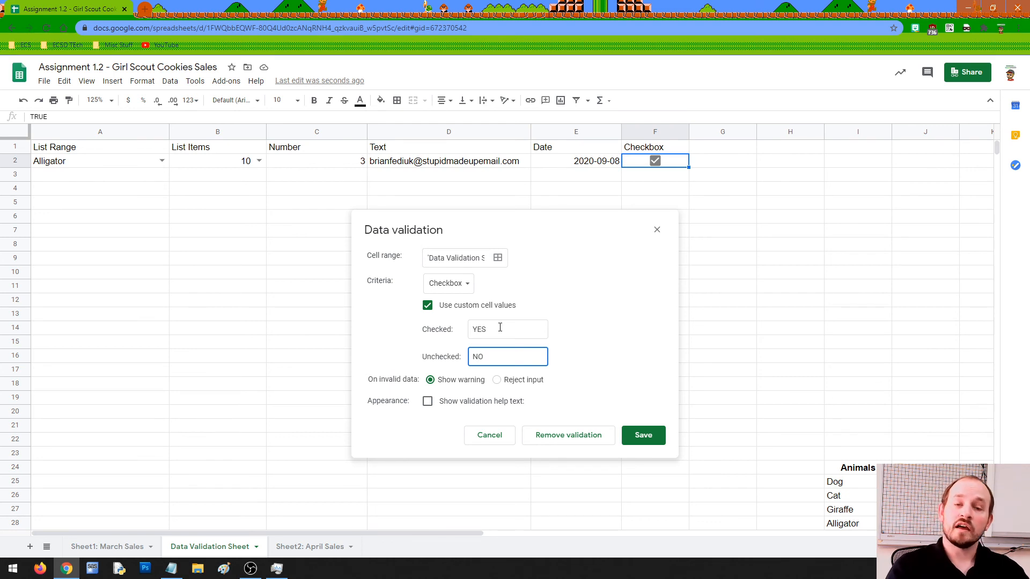
click(659, 440)
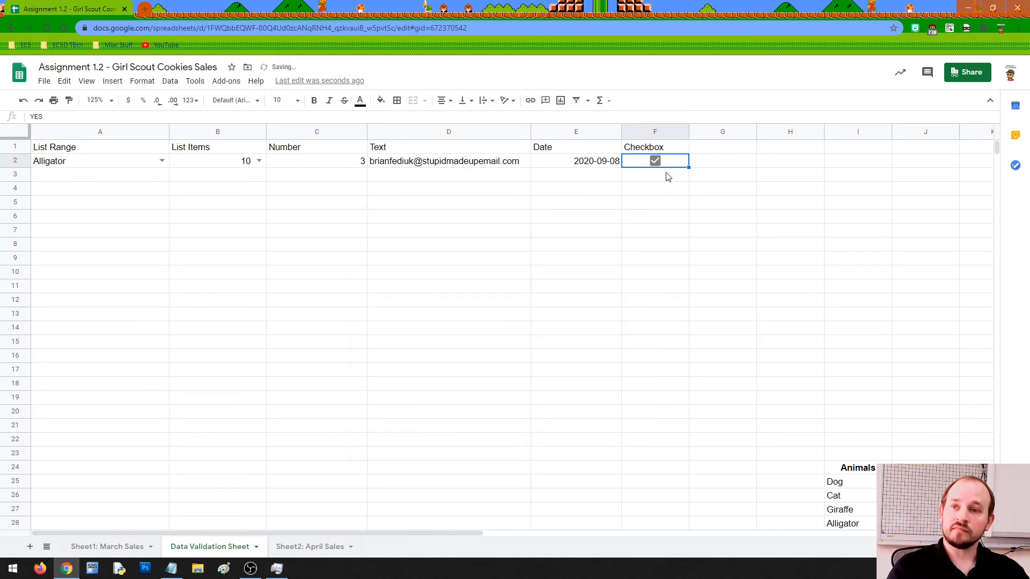
Confirm F2 stores YES, then untick it and verify it shows NO.
double_click(683, 163)
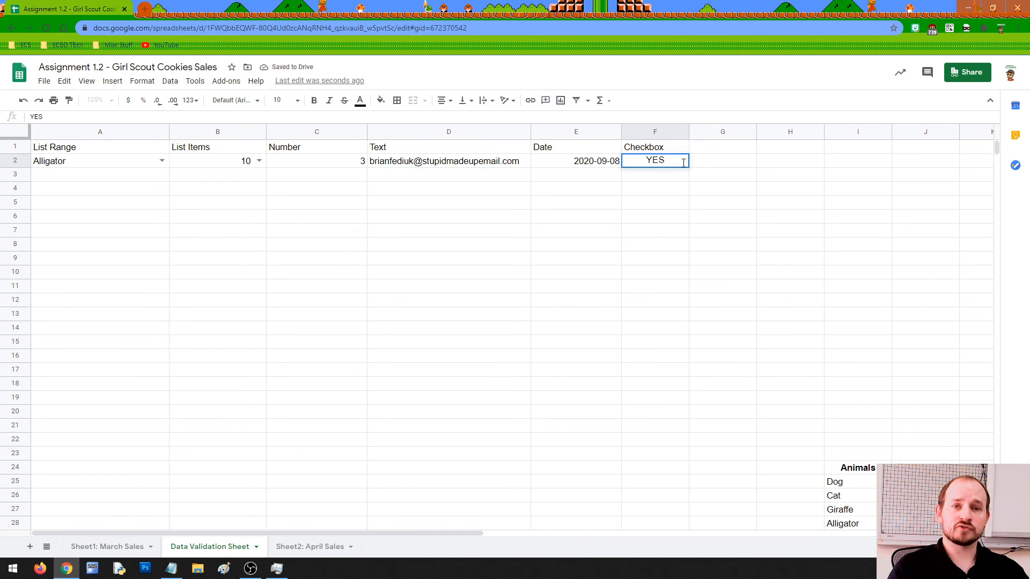
click(684, 176)
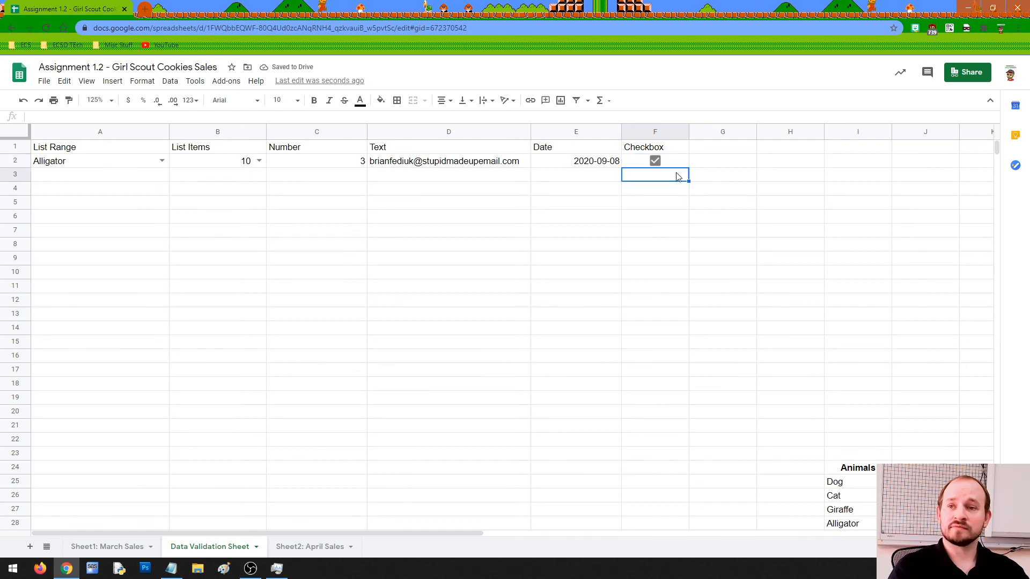
click(669, 166)
click(656, 161)
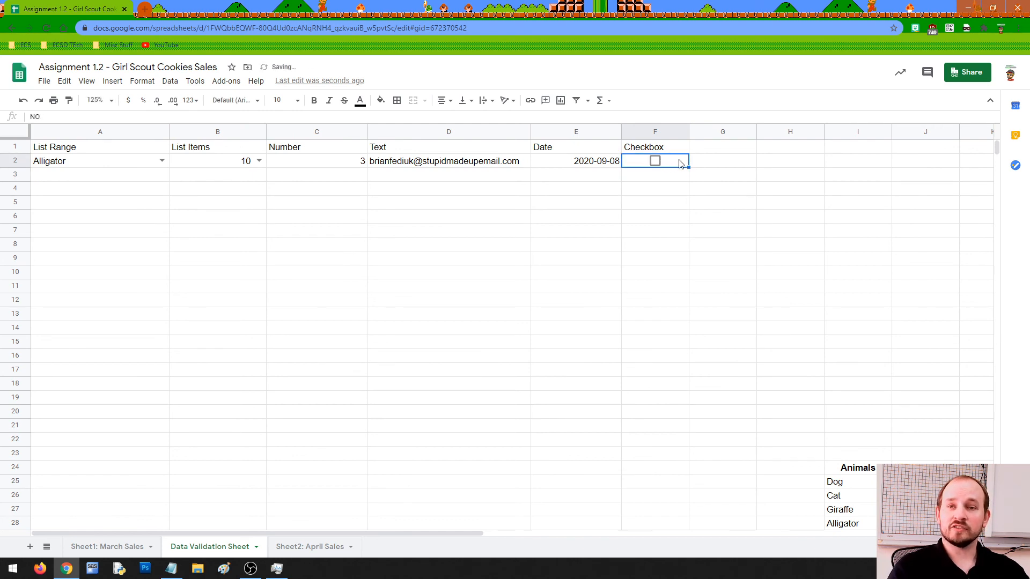
double_click(680, 162)
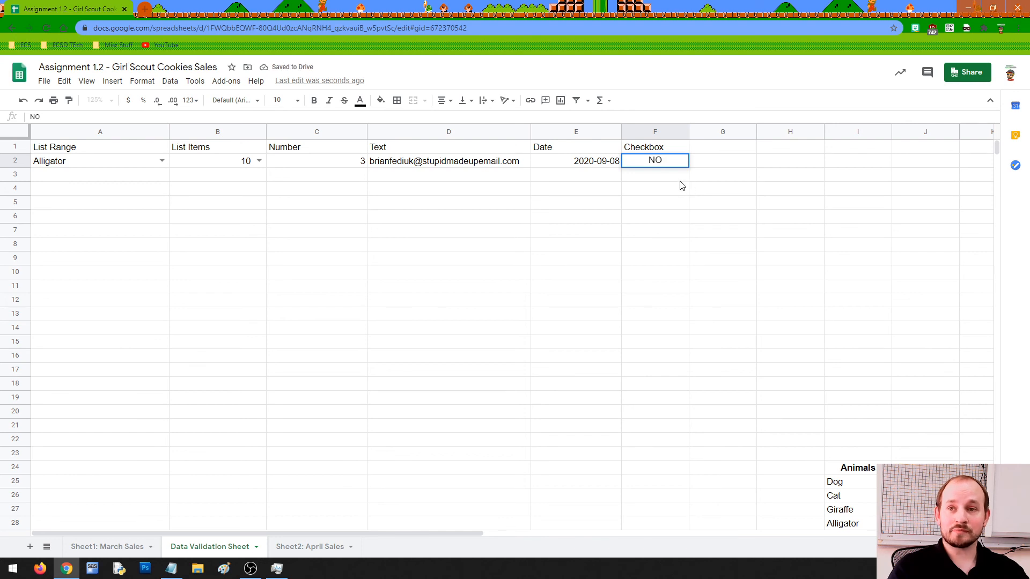
key(Return)
Select row 2 across A2:F2, then enter NO in F2.
click(146, 164)
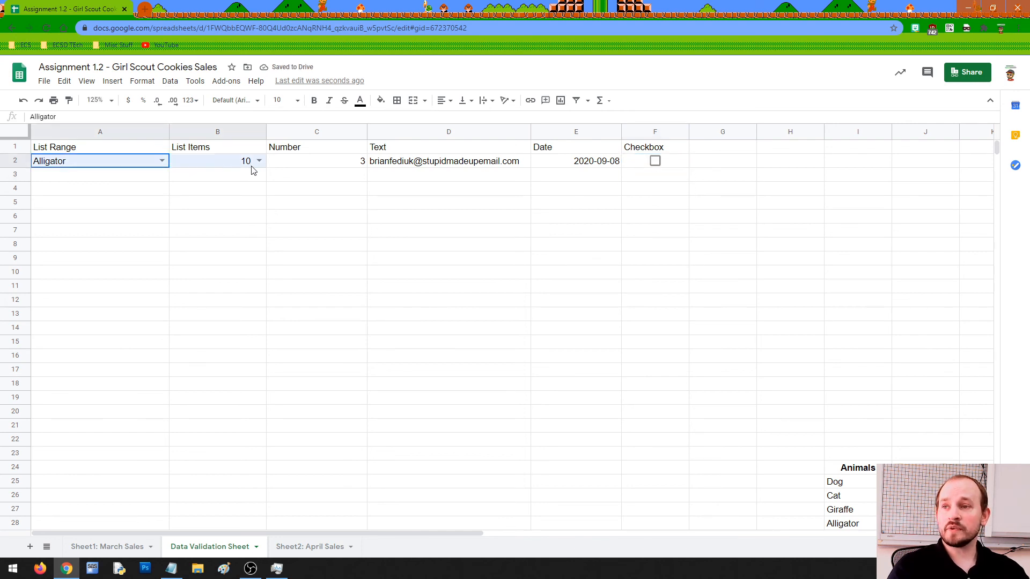
drag(253, 170, 639, 170)
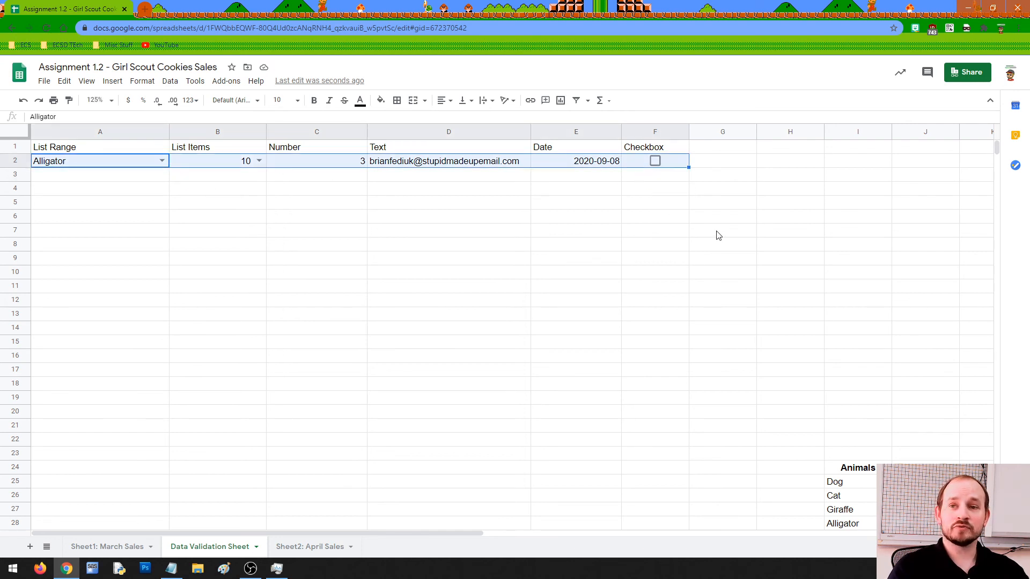
click(678, 164)
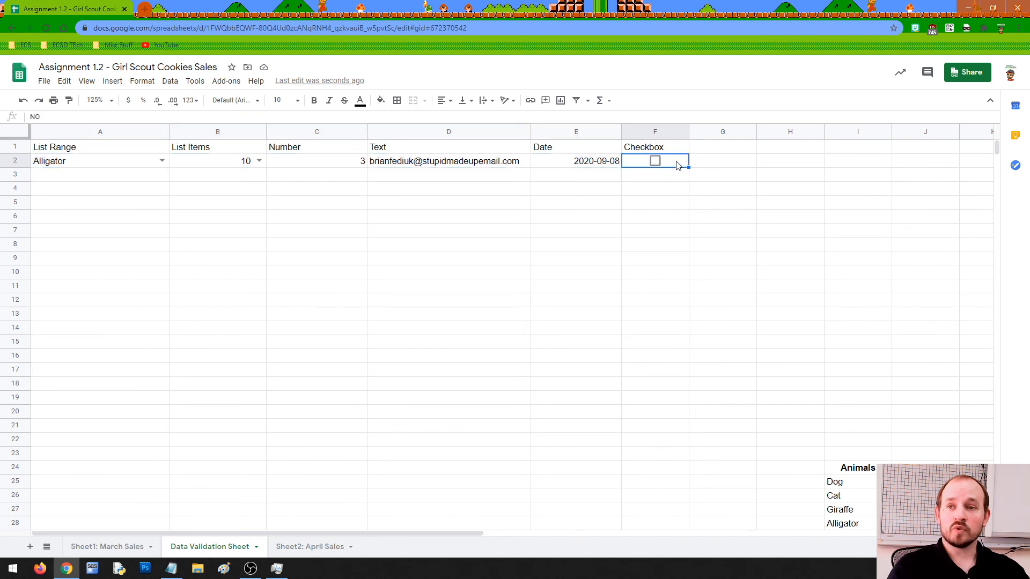
text(NO)
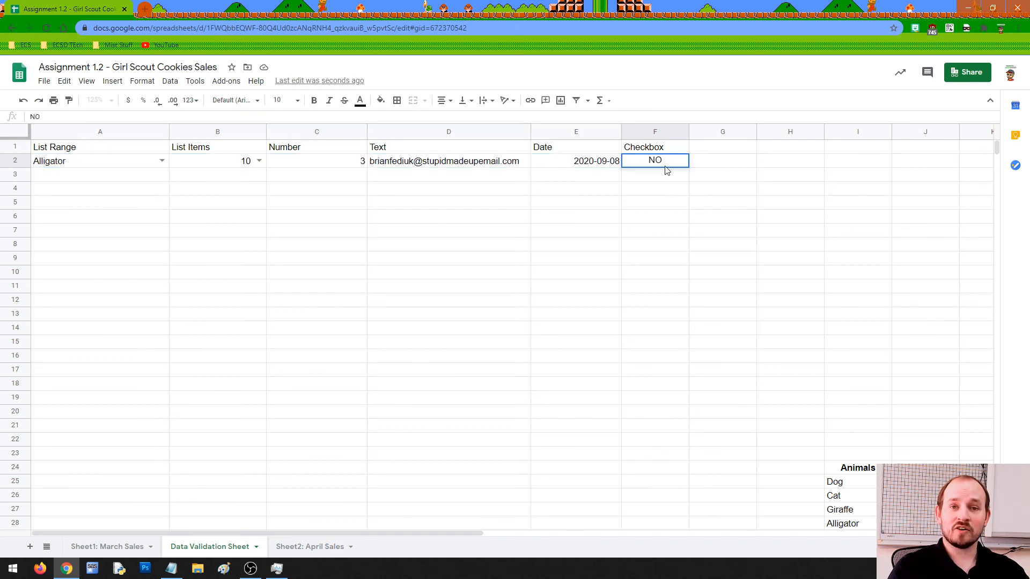
click(700, 166)
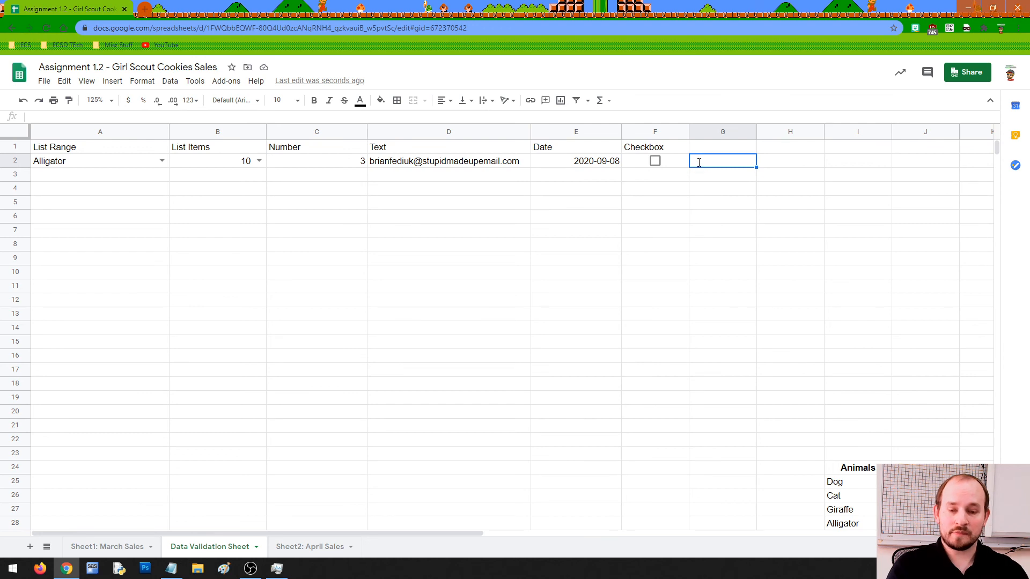
Enter the trial words Yeah, Absolutely and Positively across G2:I2.
text(Yeah)
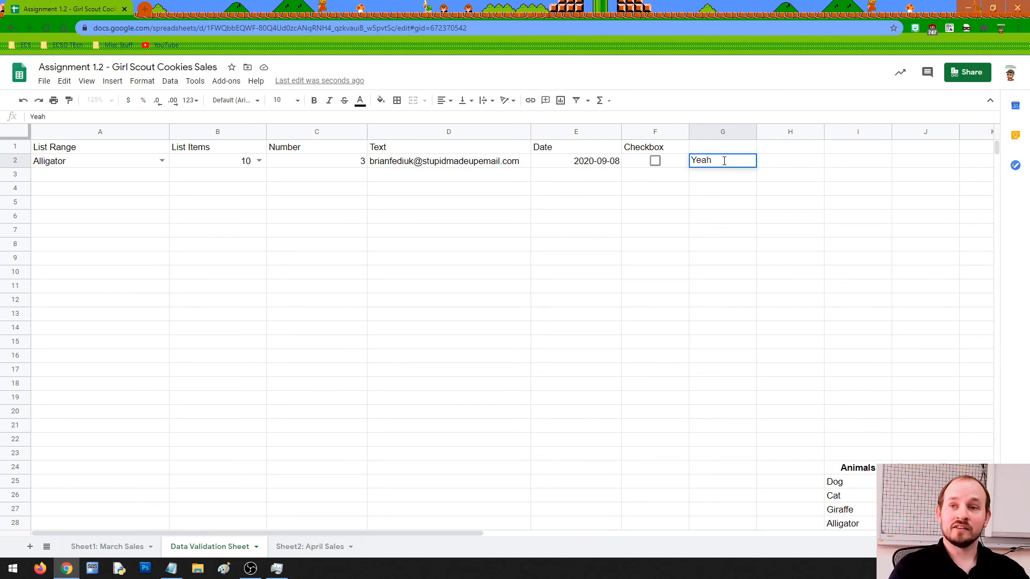
click(775, 163)
text(Absolutely)
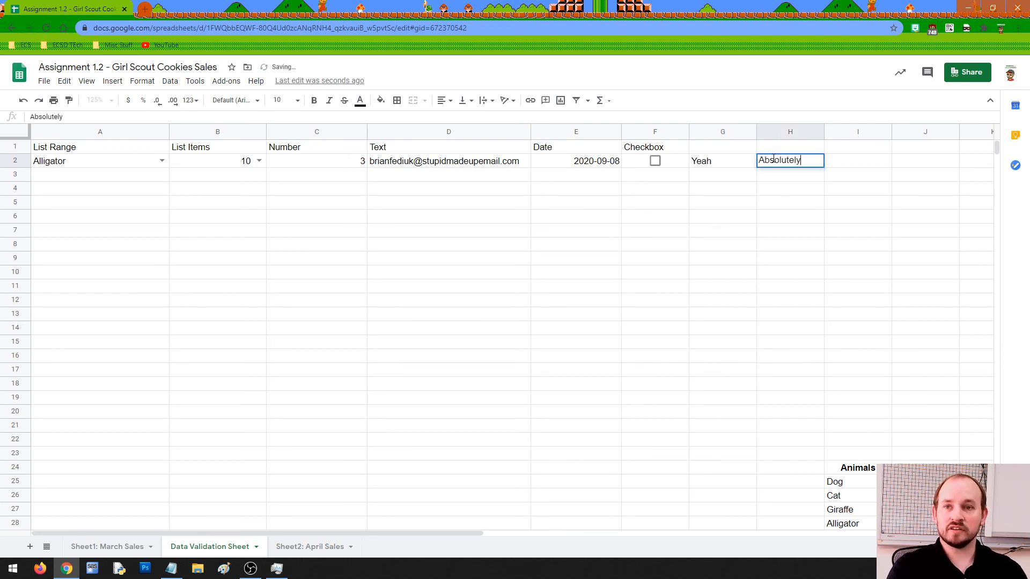
key(Tab)
text(Posit)
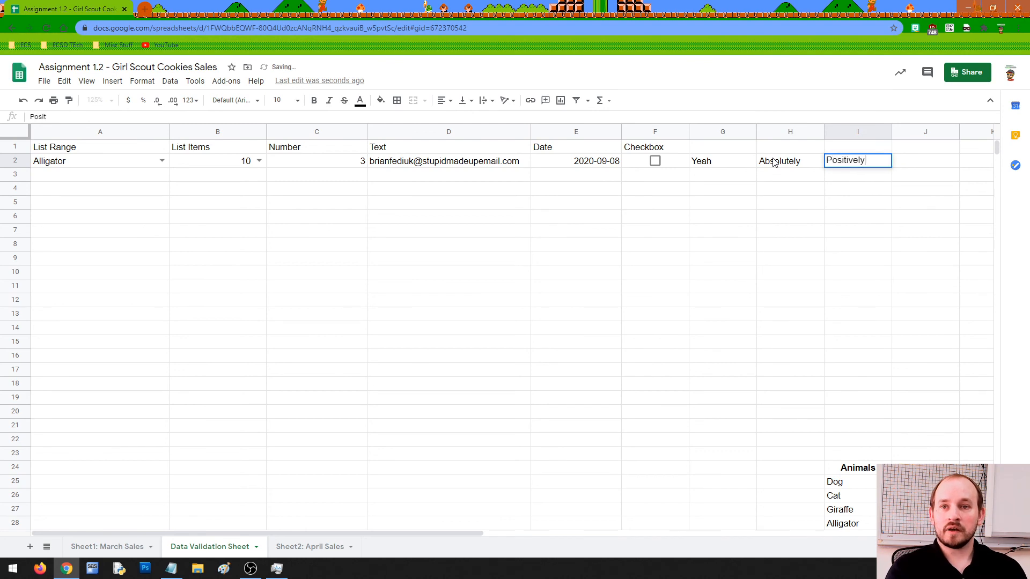
text(ively)
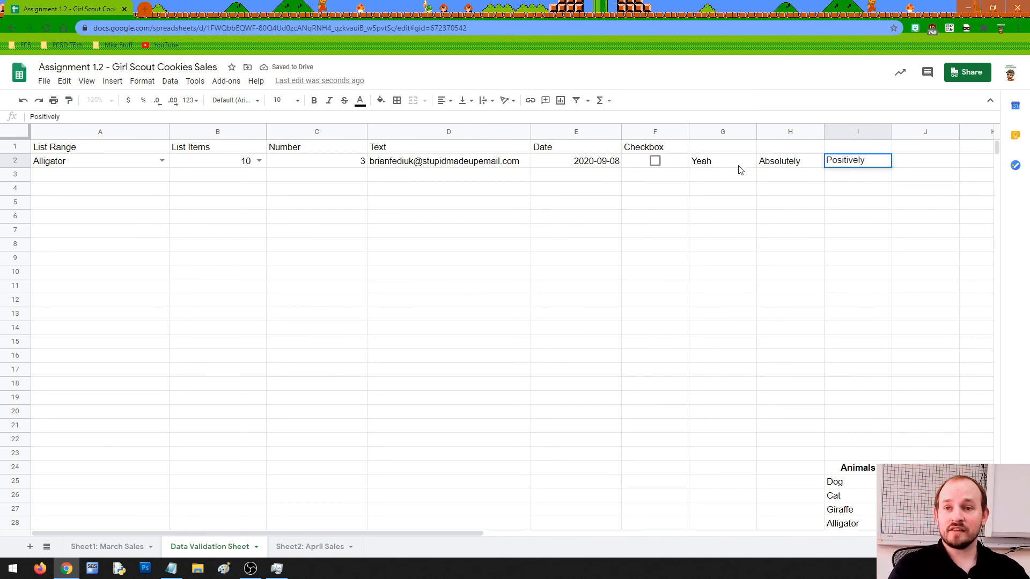
Delete the three trial words from G2:I2.
drag(747, 168, 850, 168)
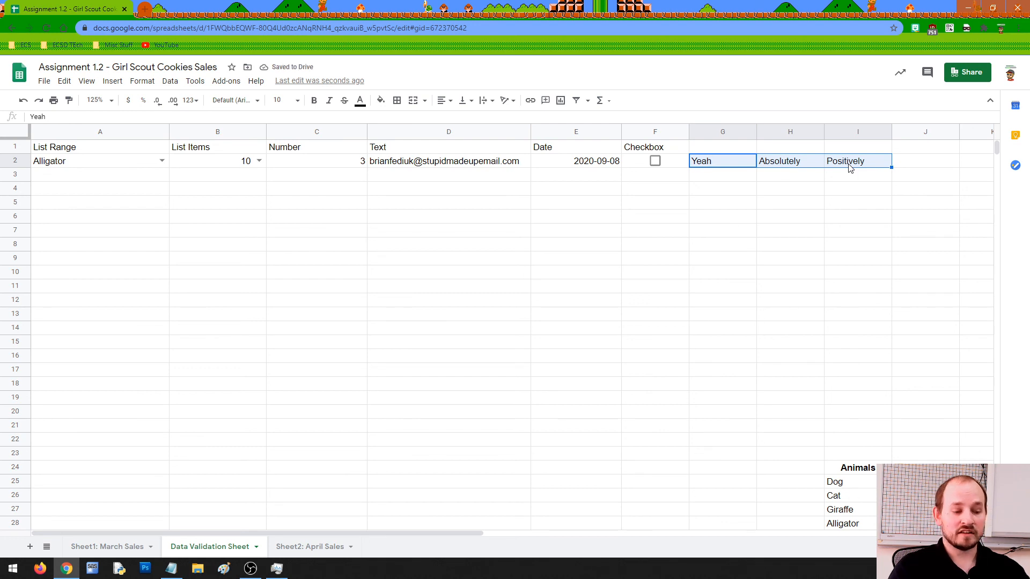
key(Delete)
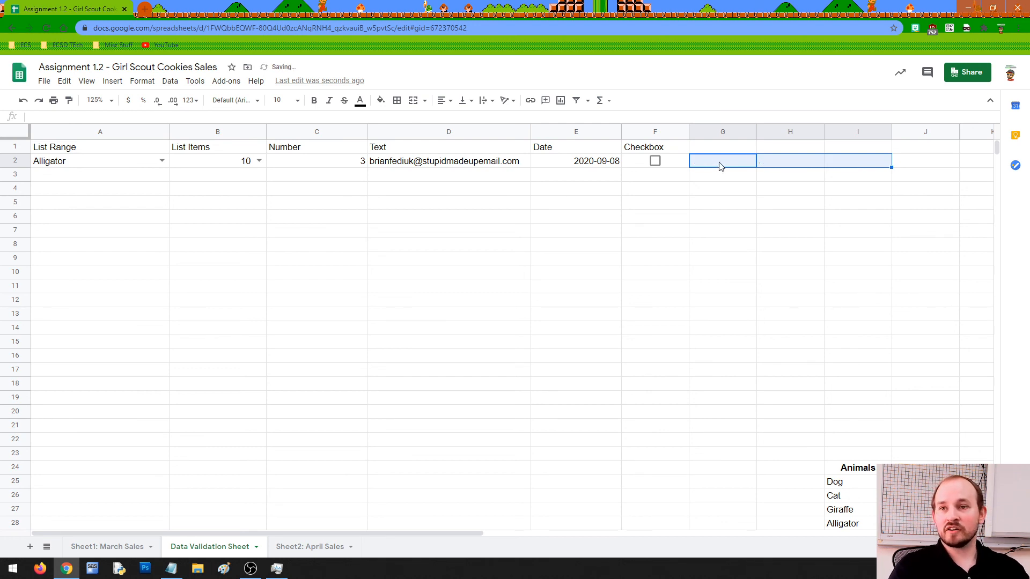
click(685, 174)
click(681, 166)
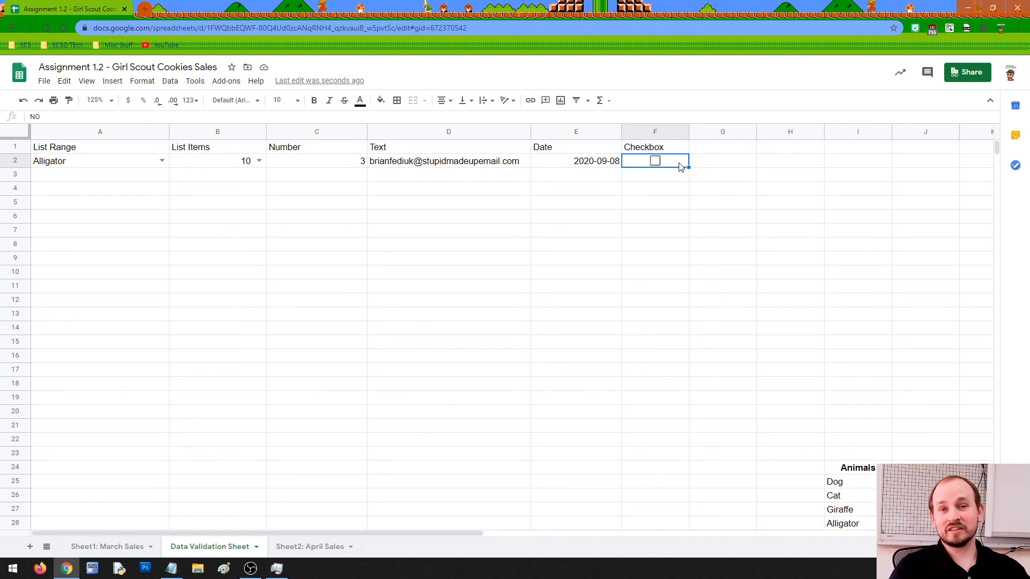
Tick and then untick the checkbox in cell F2.
click(667, 179)
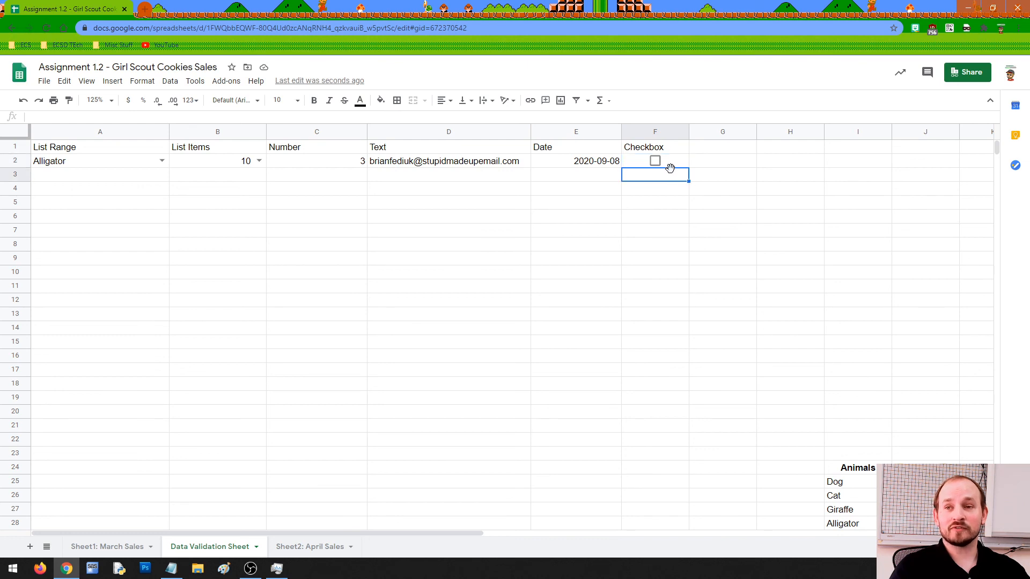
click(677, 164)
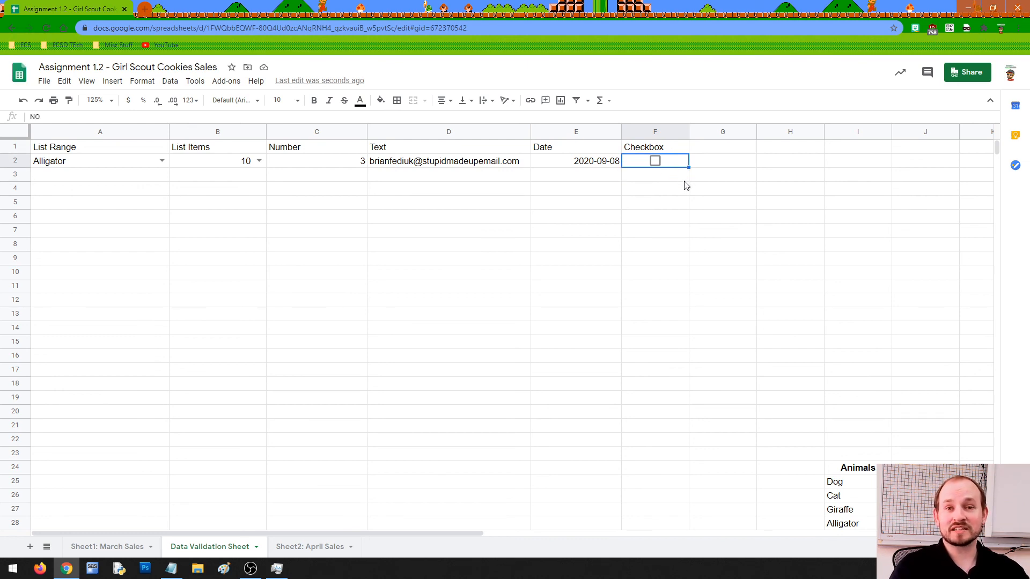
click(655, 161)
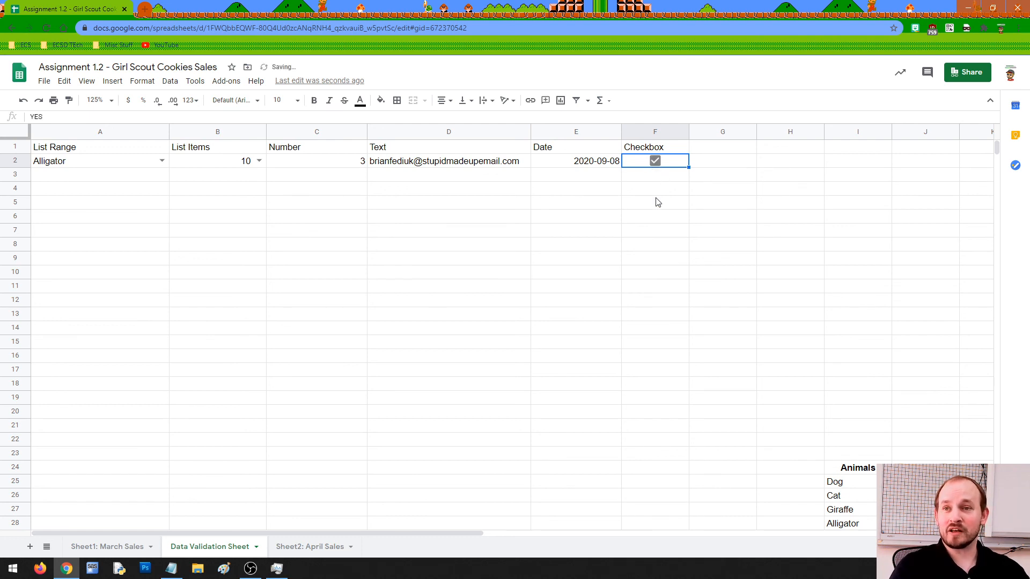
click(655, 162)
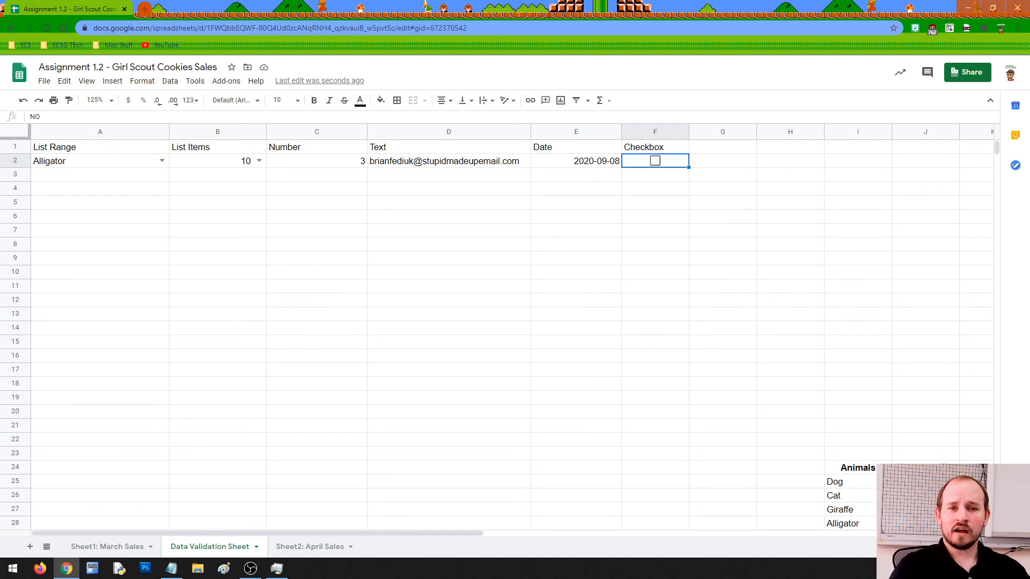
Look over the March Sales sheet, then switch to the April Sales sheet.
key(alt+Tab)
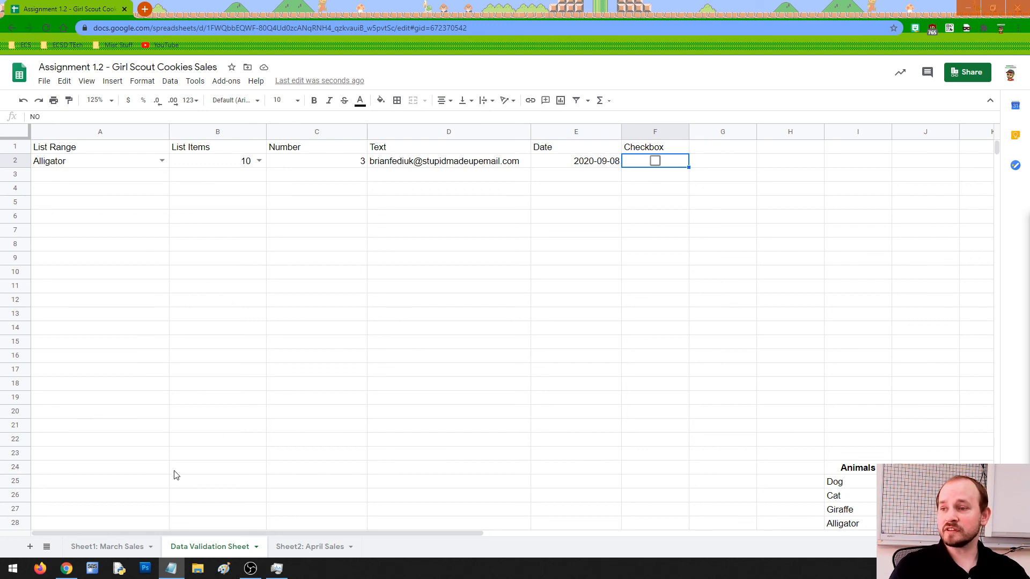
click(108, 547)
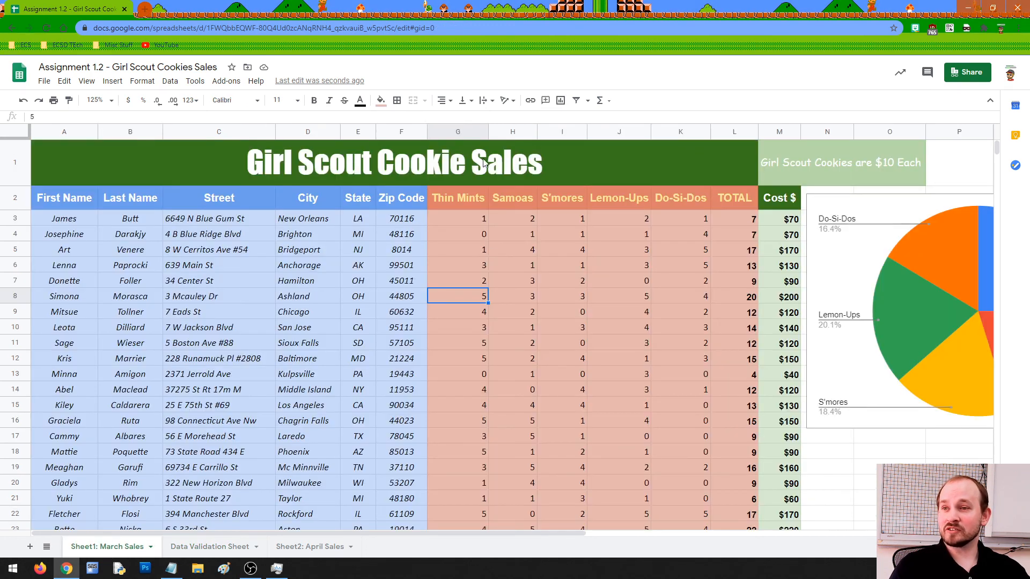
scroll(414, 278, down, 3)
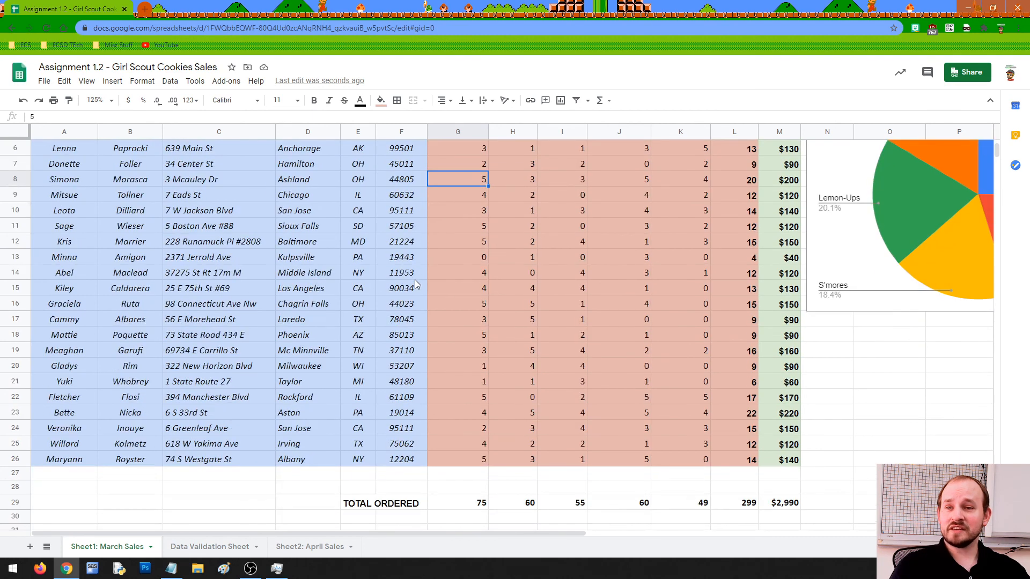
scroll(414, 280, up, 3)
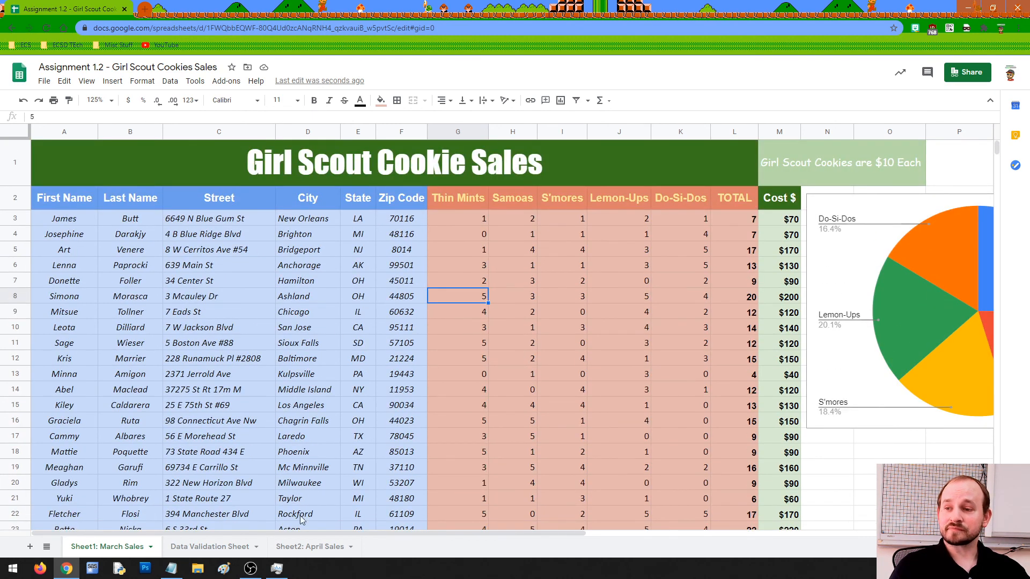
click(314, 549)
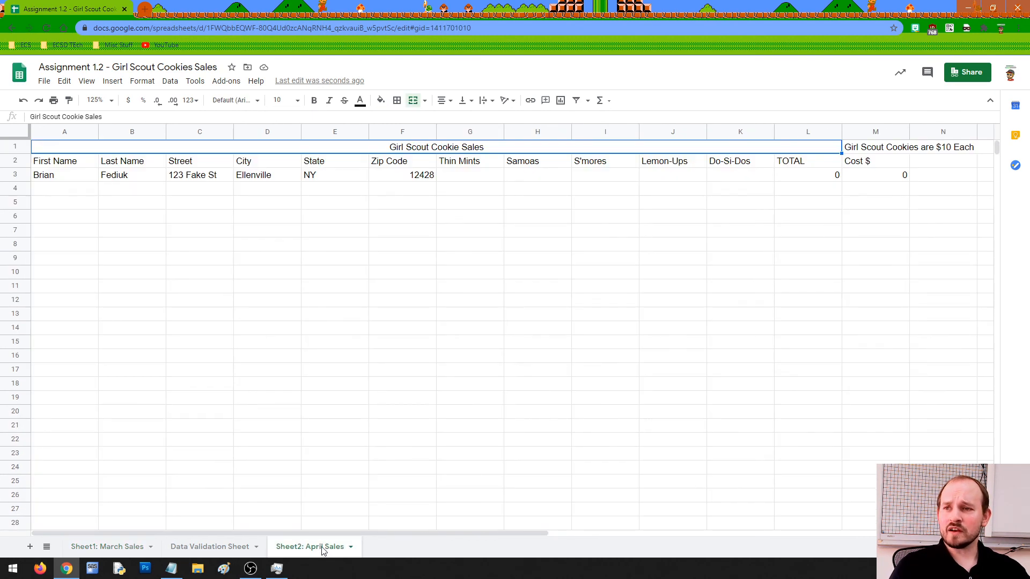
Move the April Sales tab to sit directly after March Sales.
drag(322, 551, 213, 551)
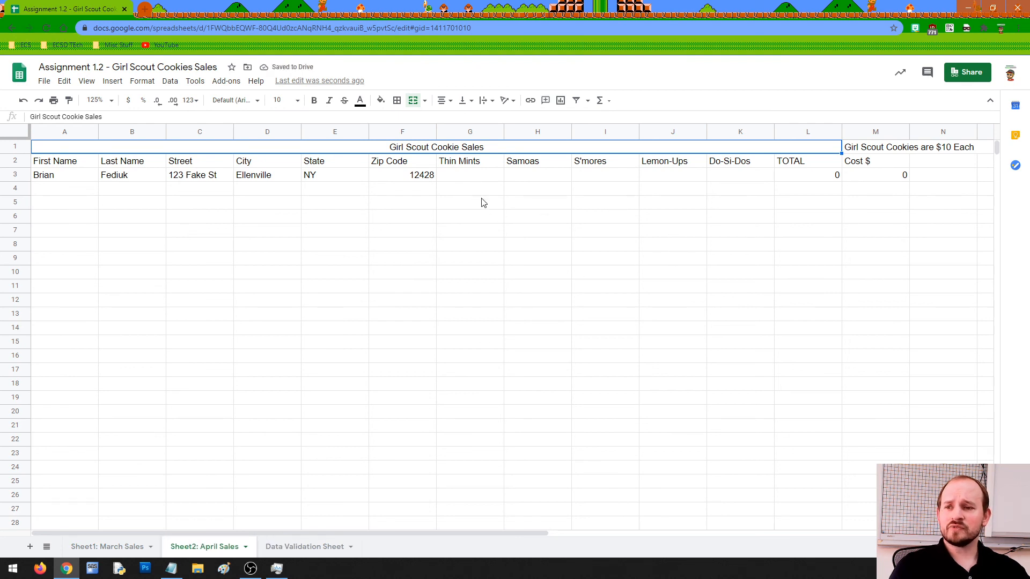
click(488, 180)
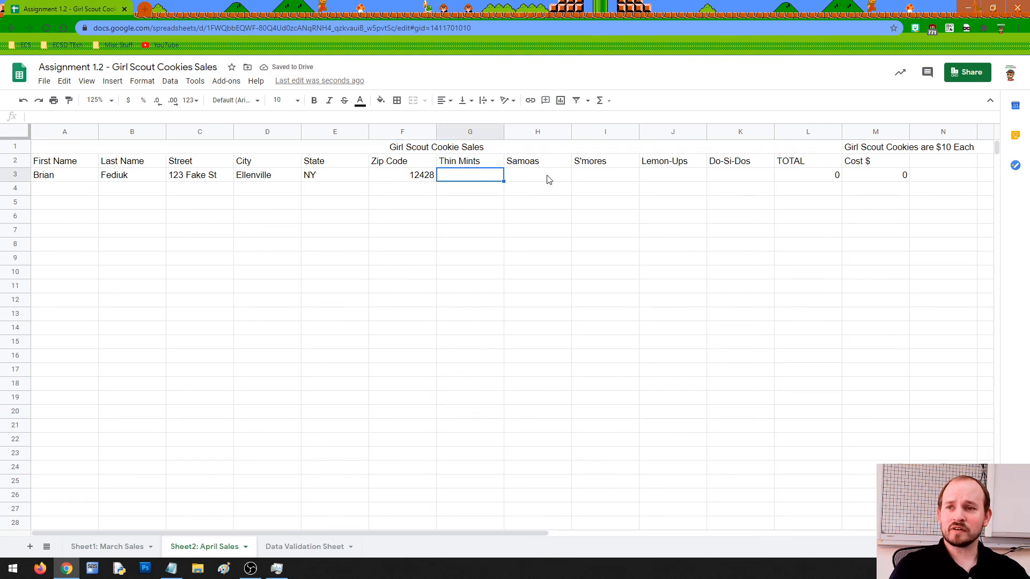
click(550, 179)
click(633, 180)
click(673, 178)
click(731, 177)
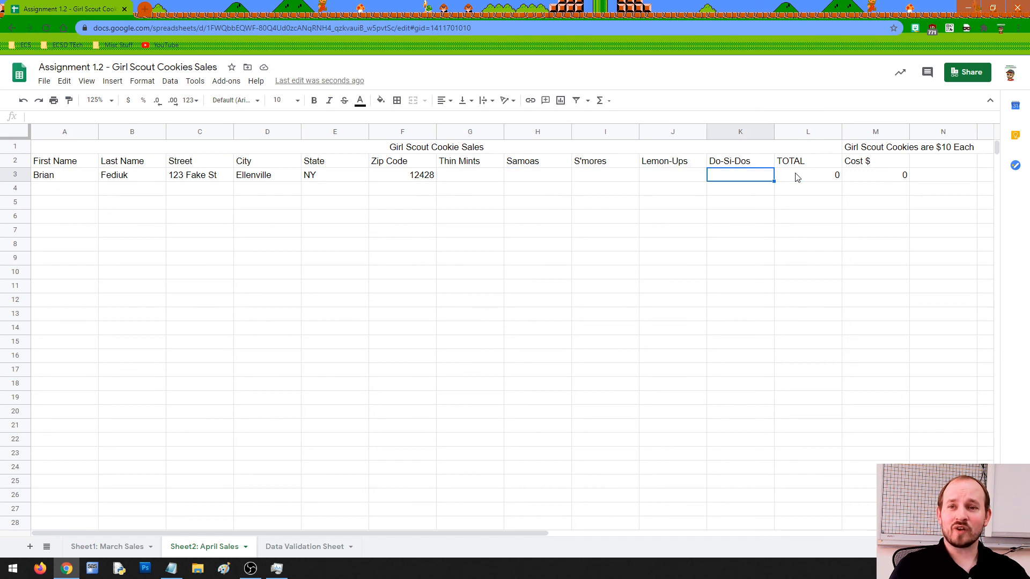
Test the S'mores cell I3 by entering 76, then delete it.
click(489, 176)
click(530, 177)
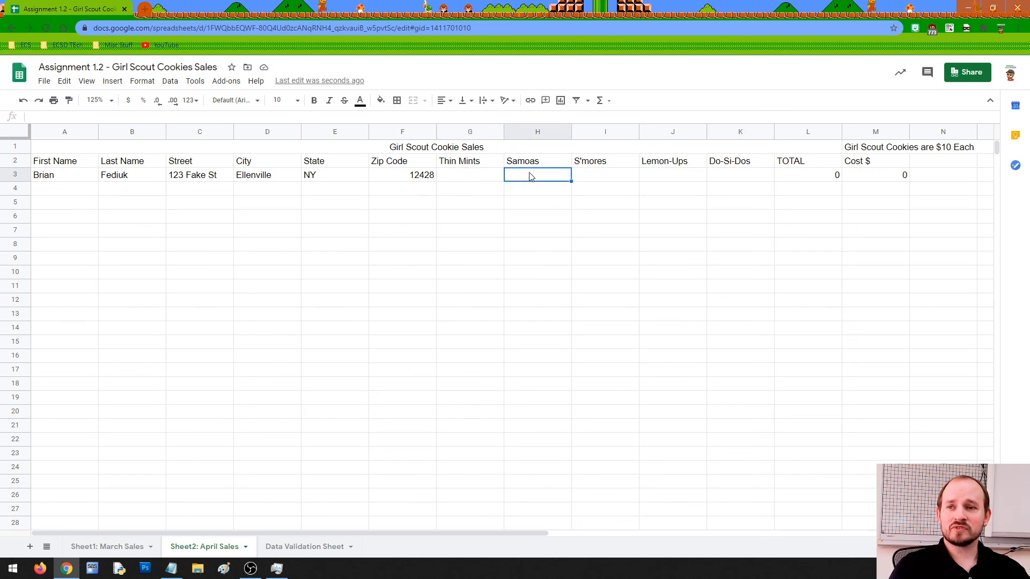
click(620, 173)
text(76)
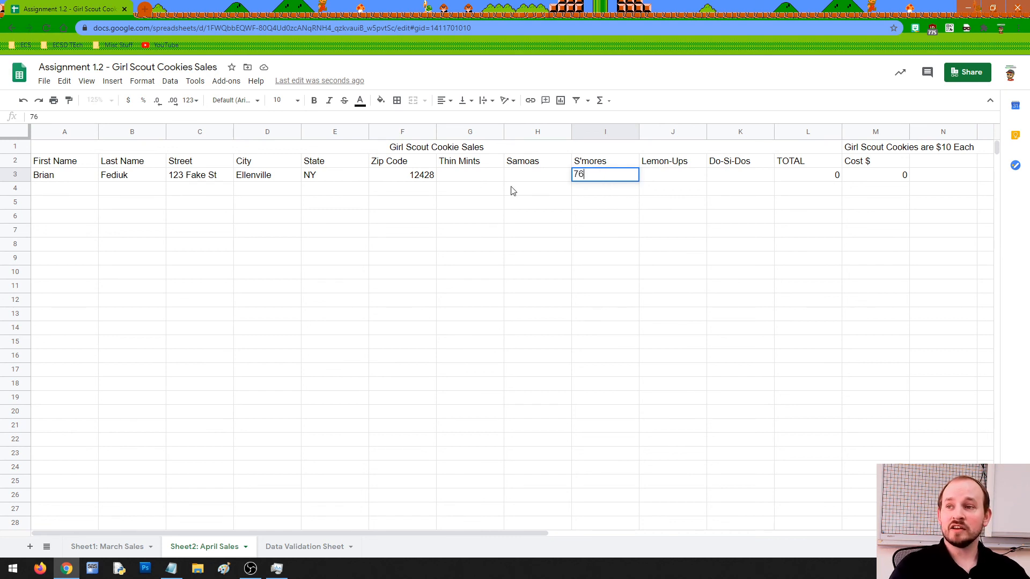
drag(63, 177, 307, 176)
click(608, 178)
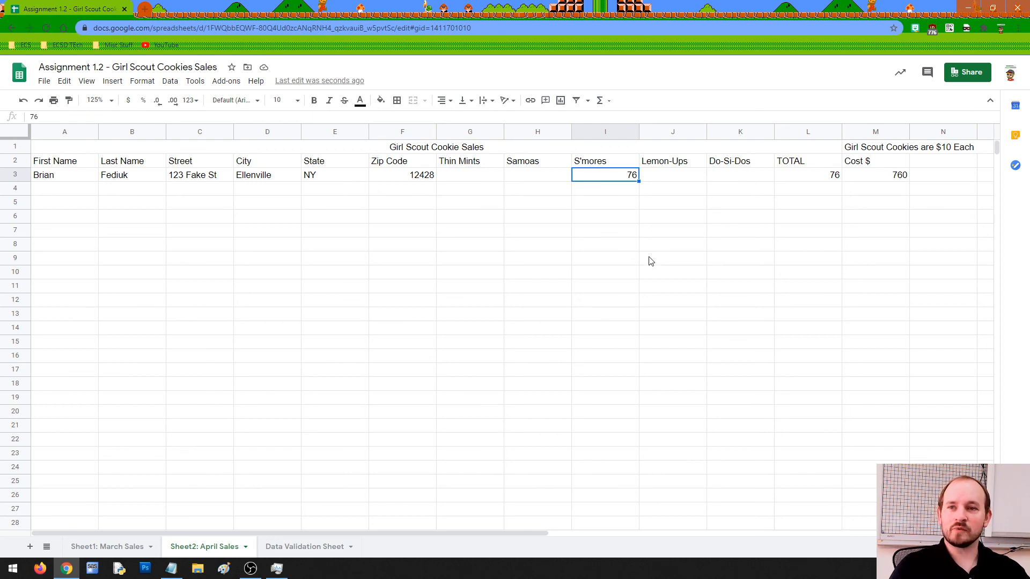
key(Delete)
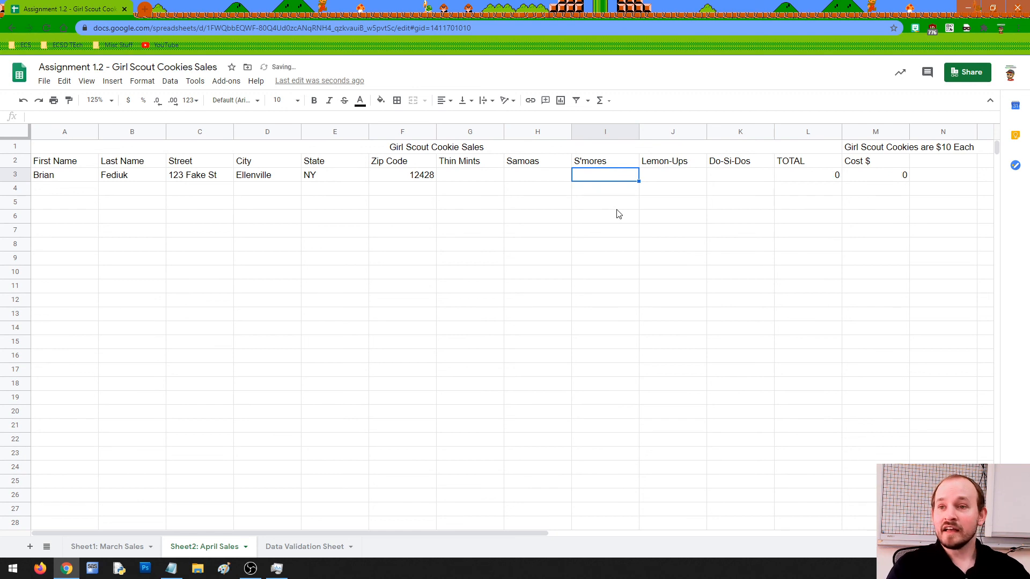
Check cells I3 and I7, then return to the March Sales sheet.
click(563, 181)
click(585, 178)
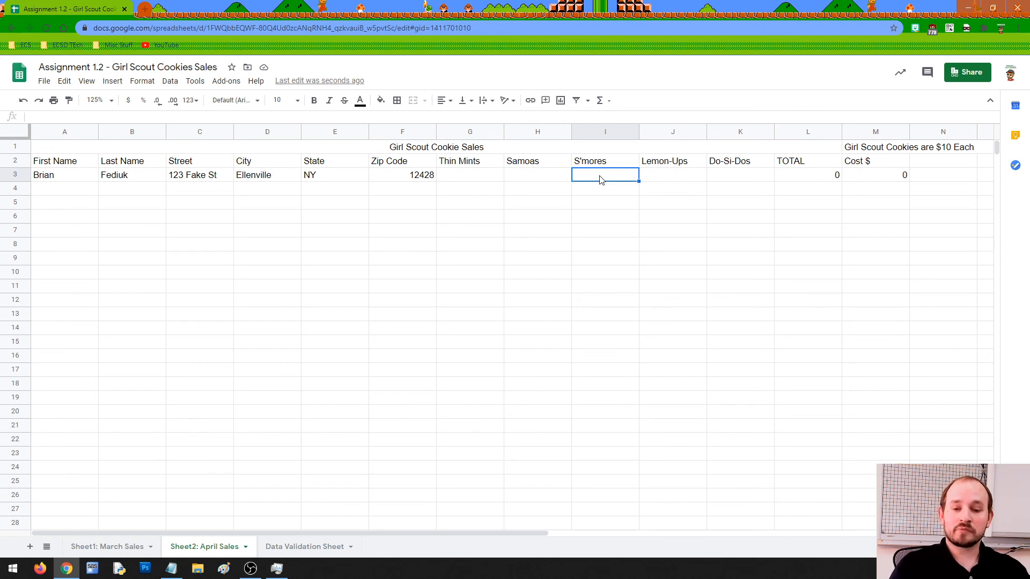
click(612, 226)
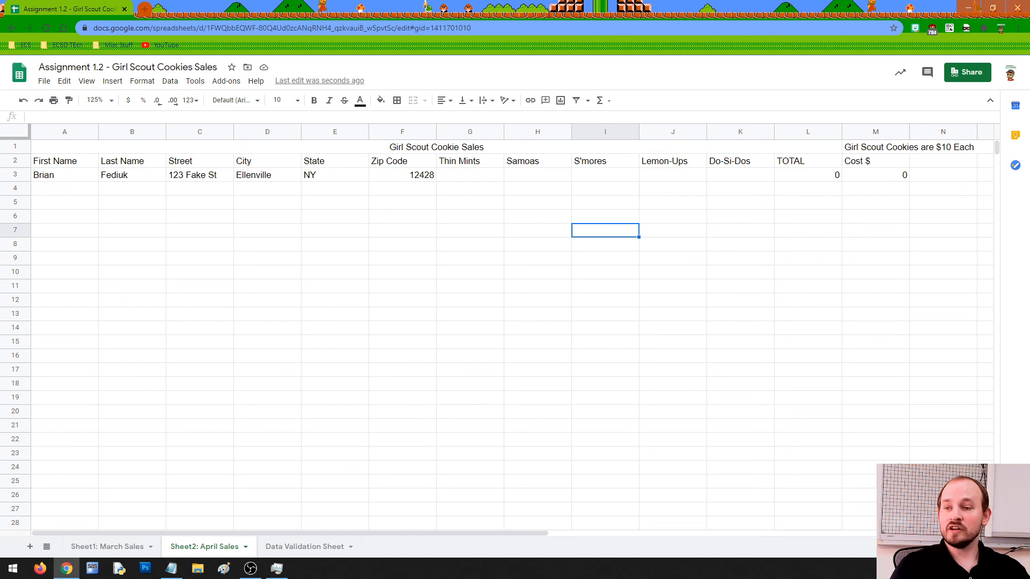
click(131, 546)
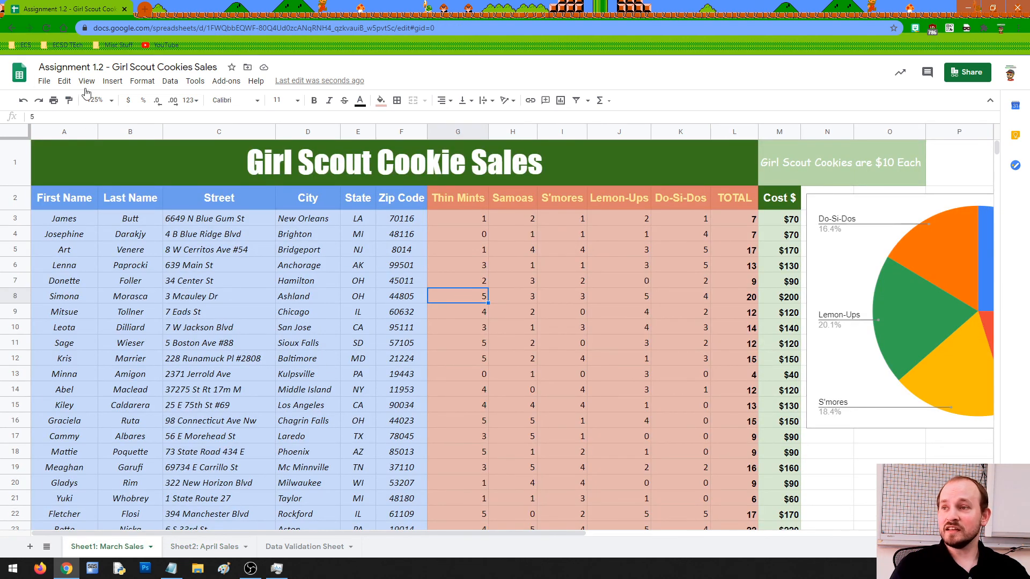
Set the March Sales zoom to 100% and deselect by clicking empty cells P20:R22.
click(112, 101)
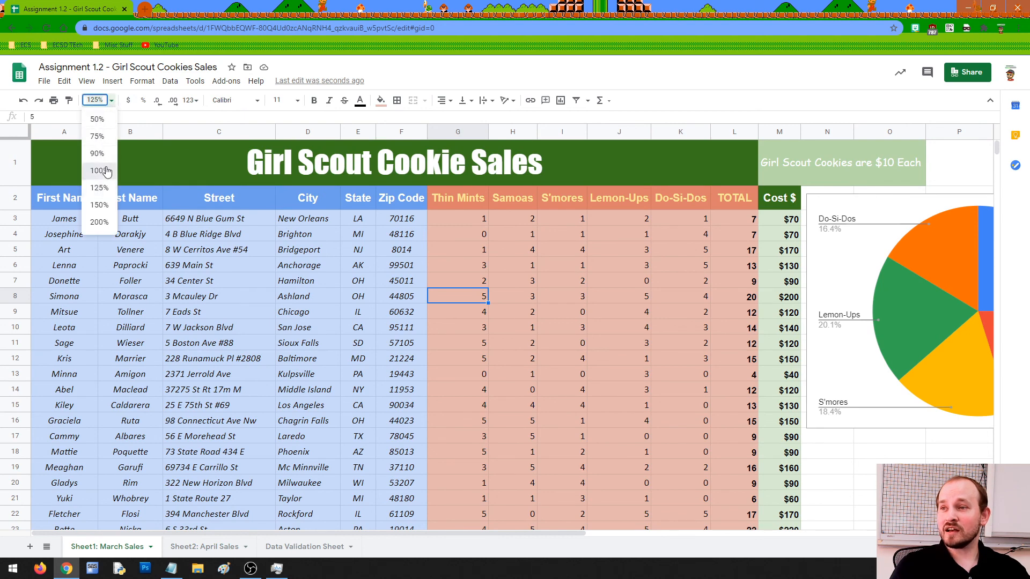
click(95, 171)
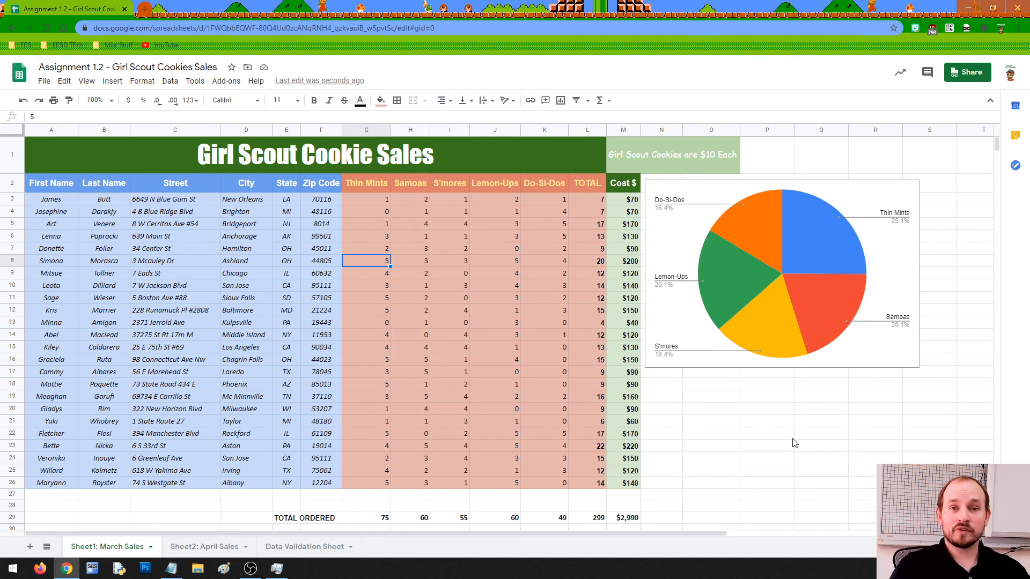
drag(787, 411, 858, 432)
click(819, 423)
click(857, 434)
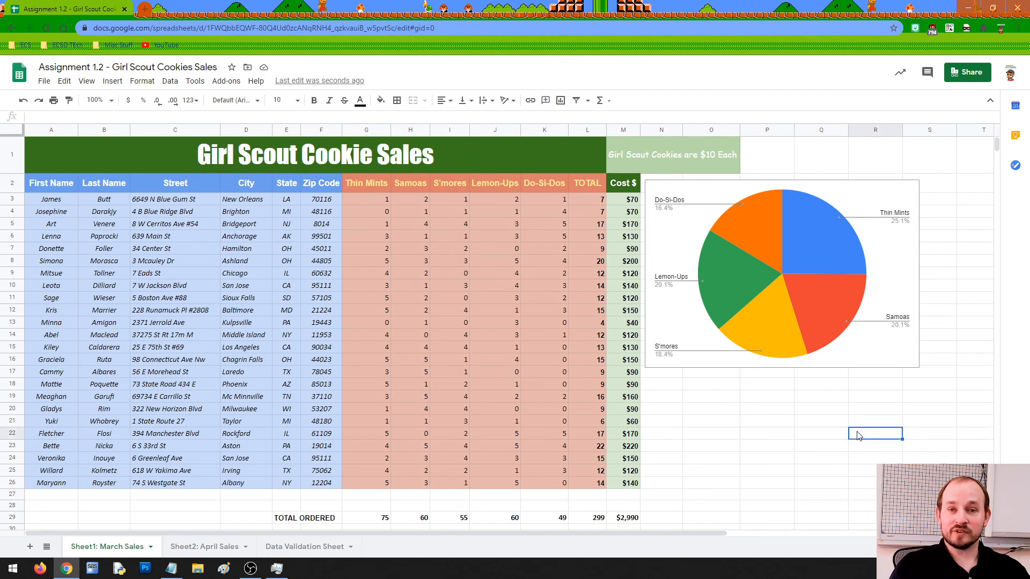